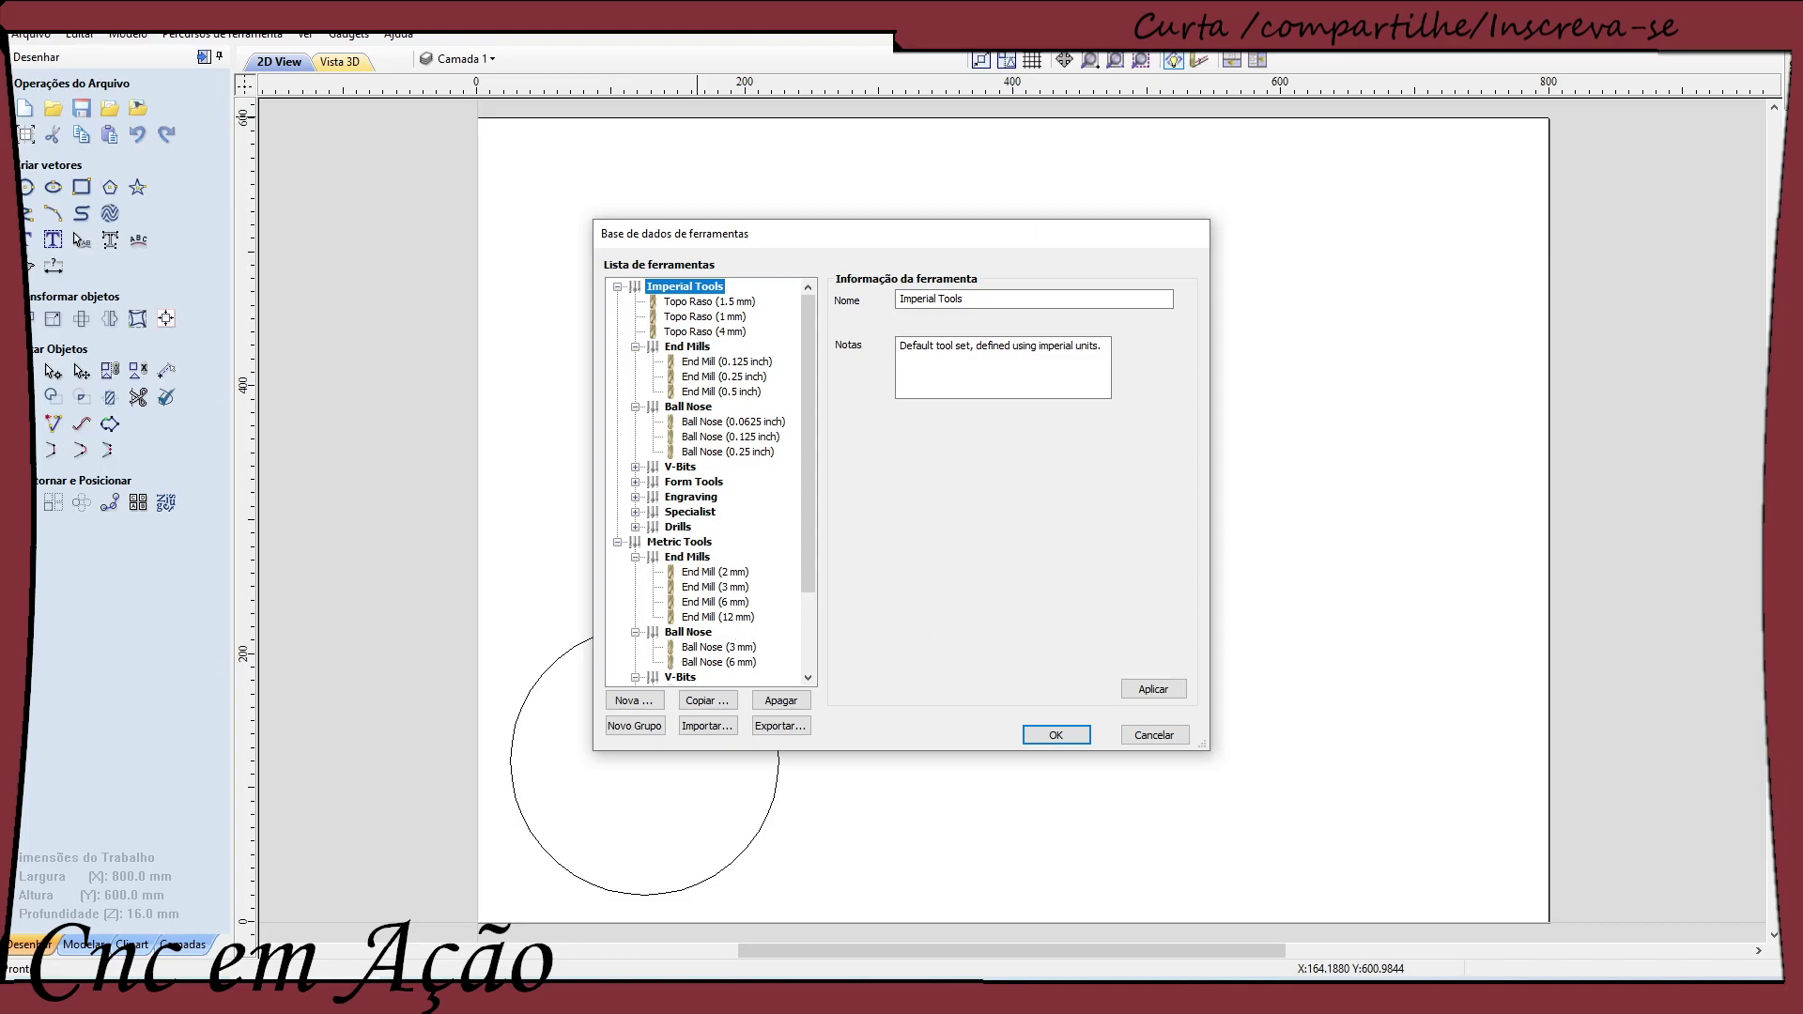
Add a new tool of type Topo Raso to the Imperial Tools group in the tool database
{"action": "left_click", "coordinate": [1164, 737]}
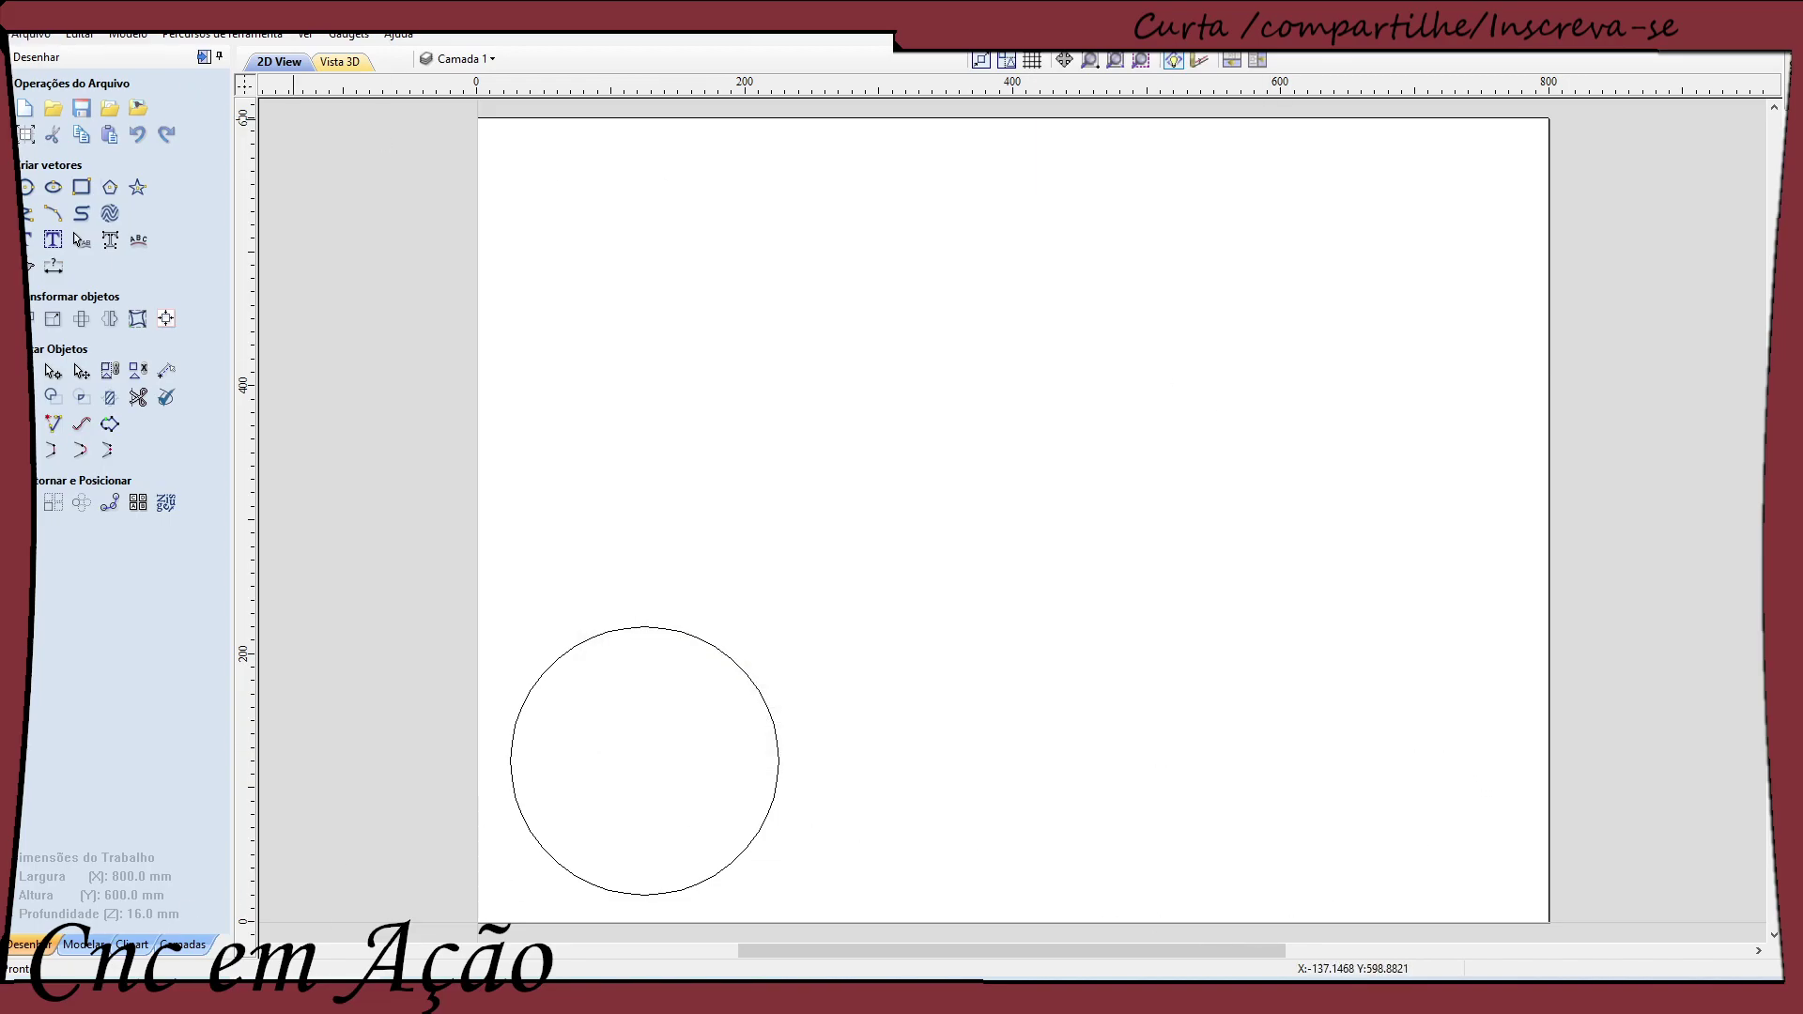
{"action": "left_click", "coordinate": [209, 35]}
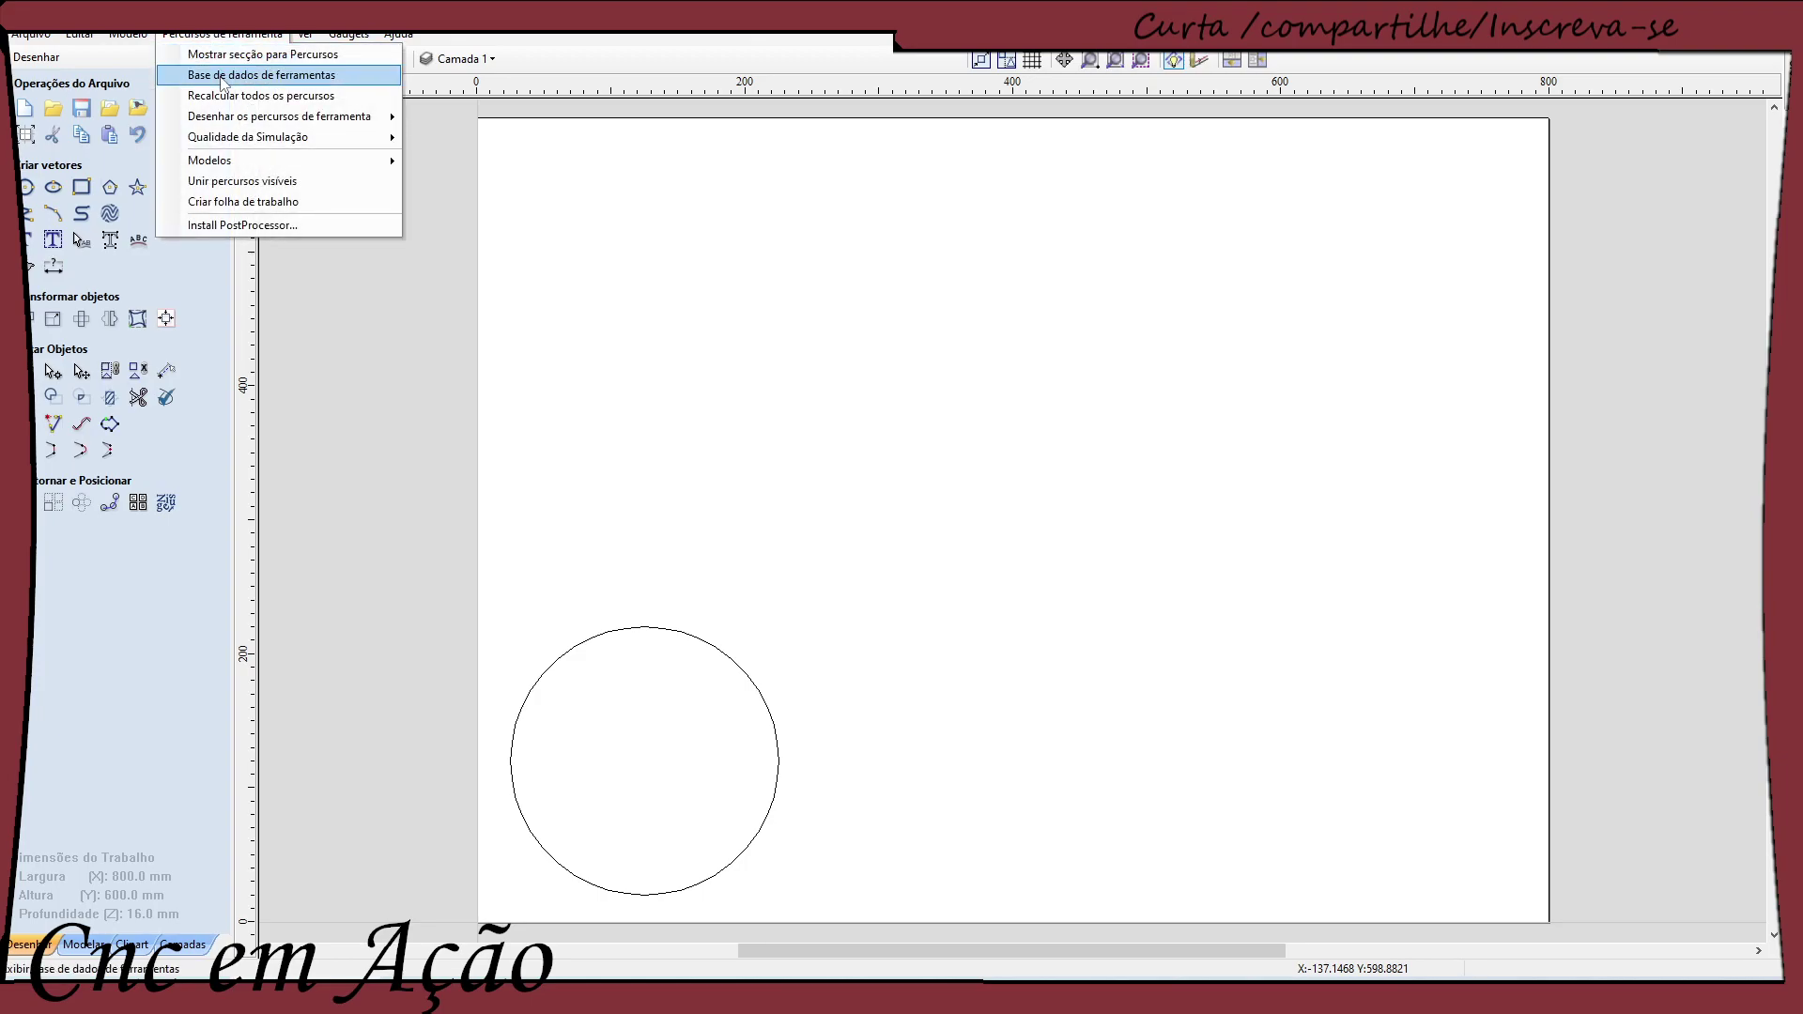
{"action": "left_click", "coordinate": [223, 77]}
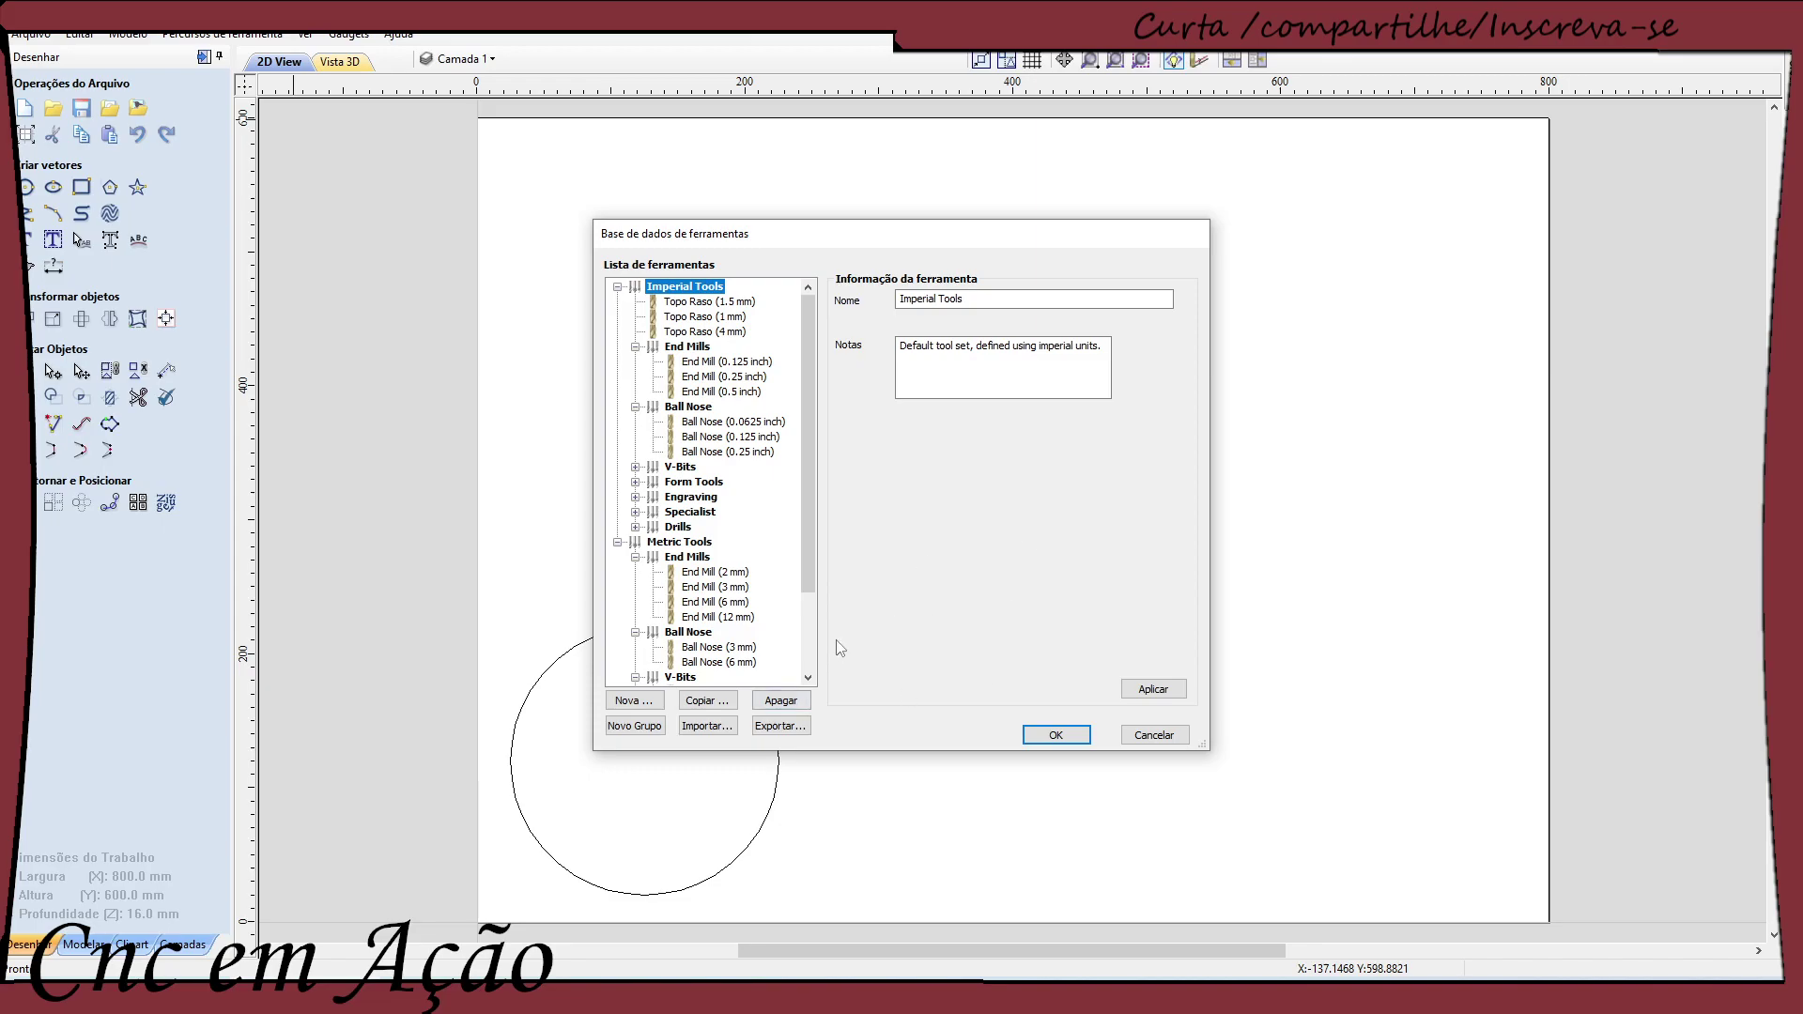
{"action": "left_click", "coordinate": [641, 704]}
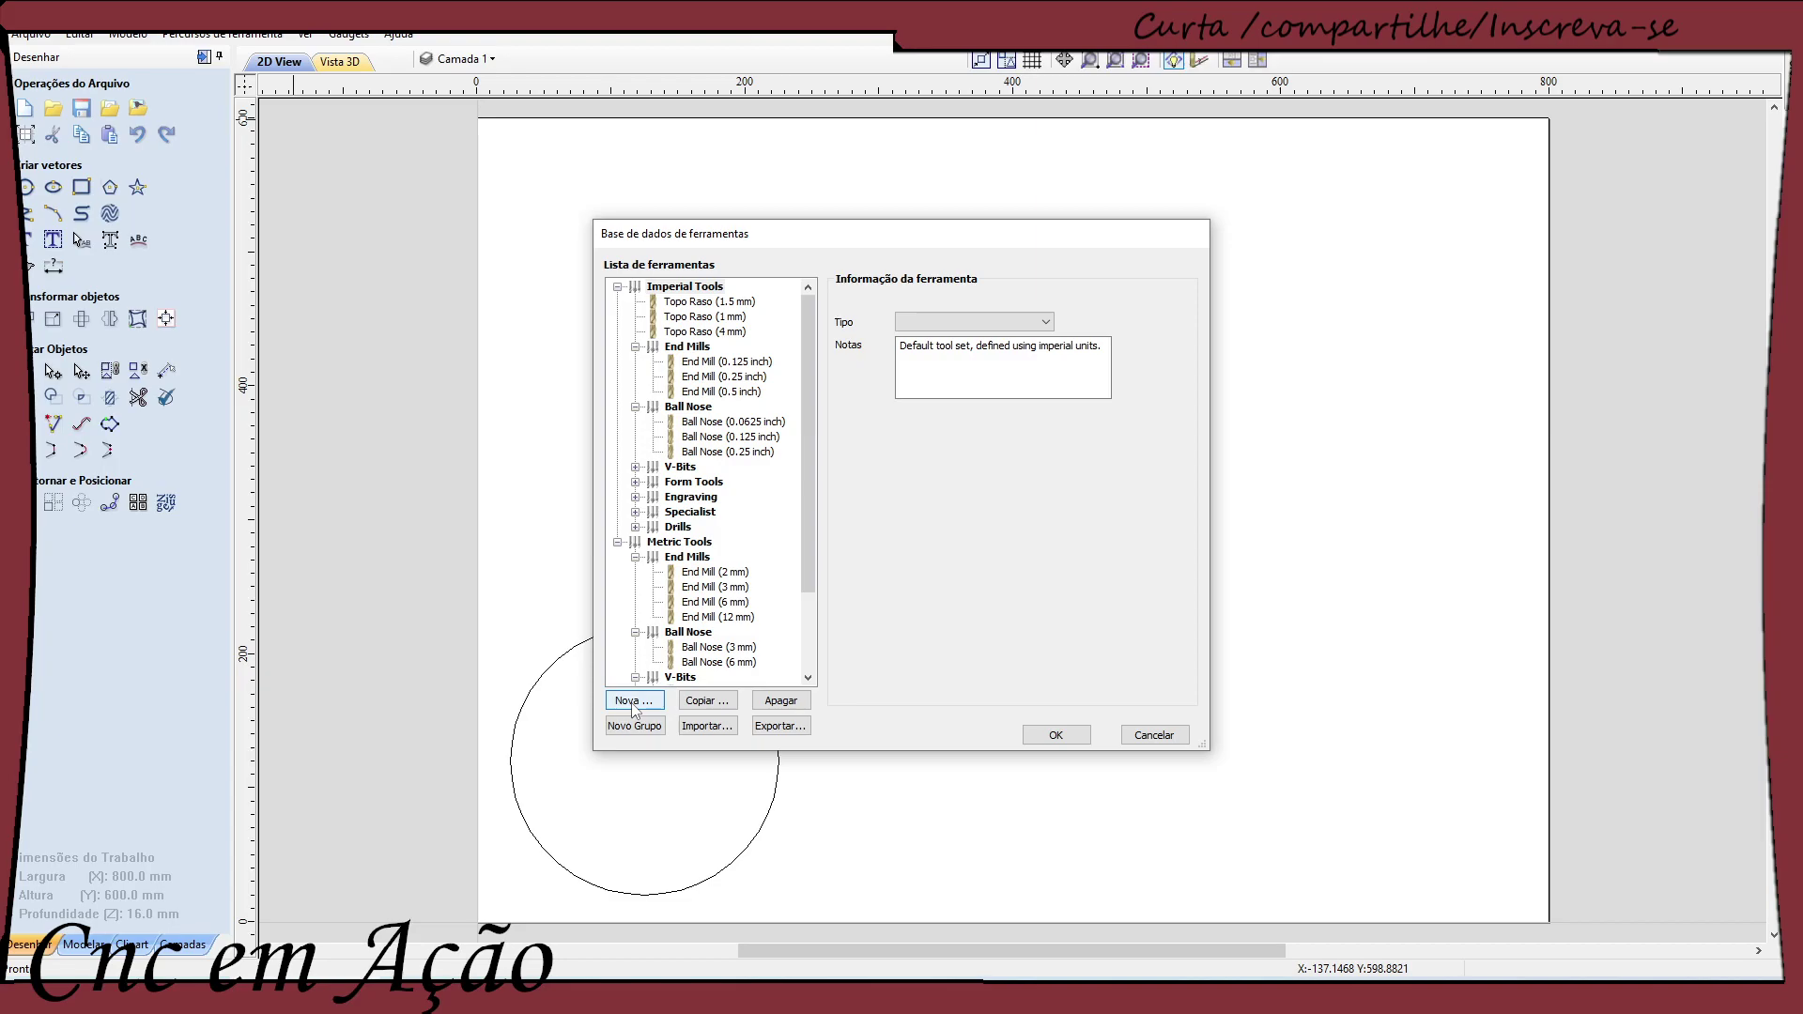
{"action": "left_click", "coordinate": [1045, 322]}
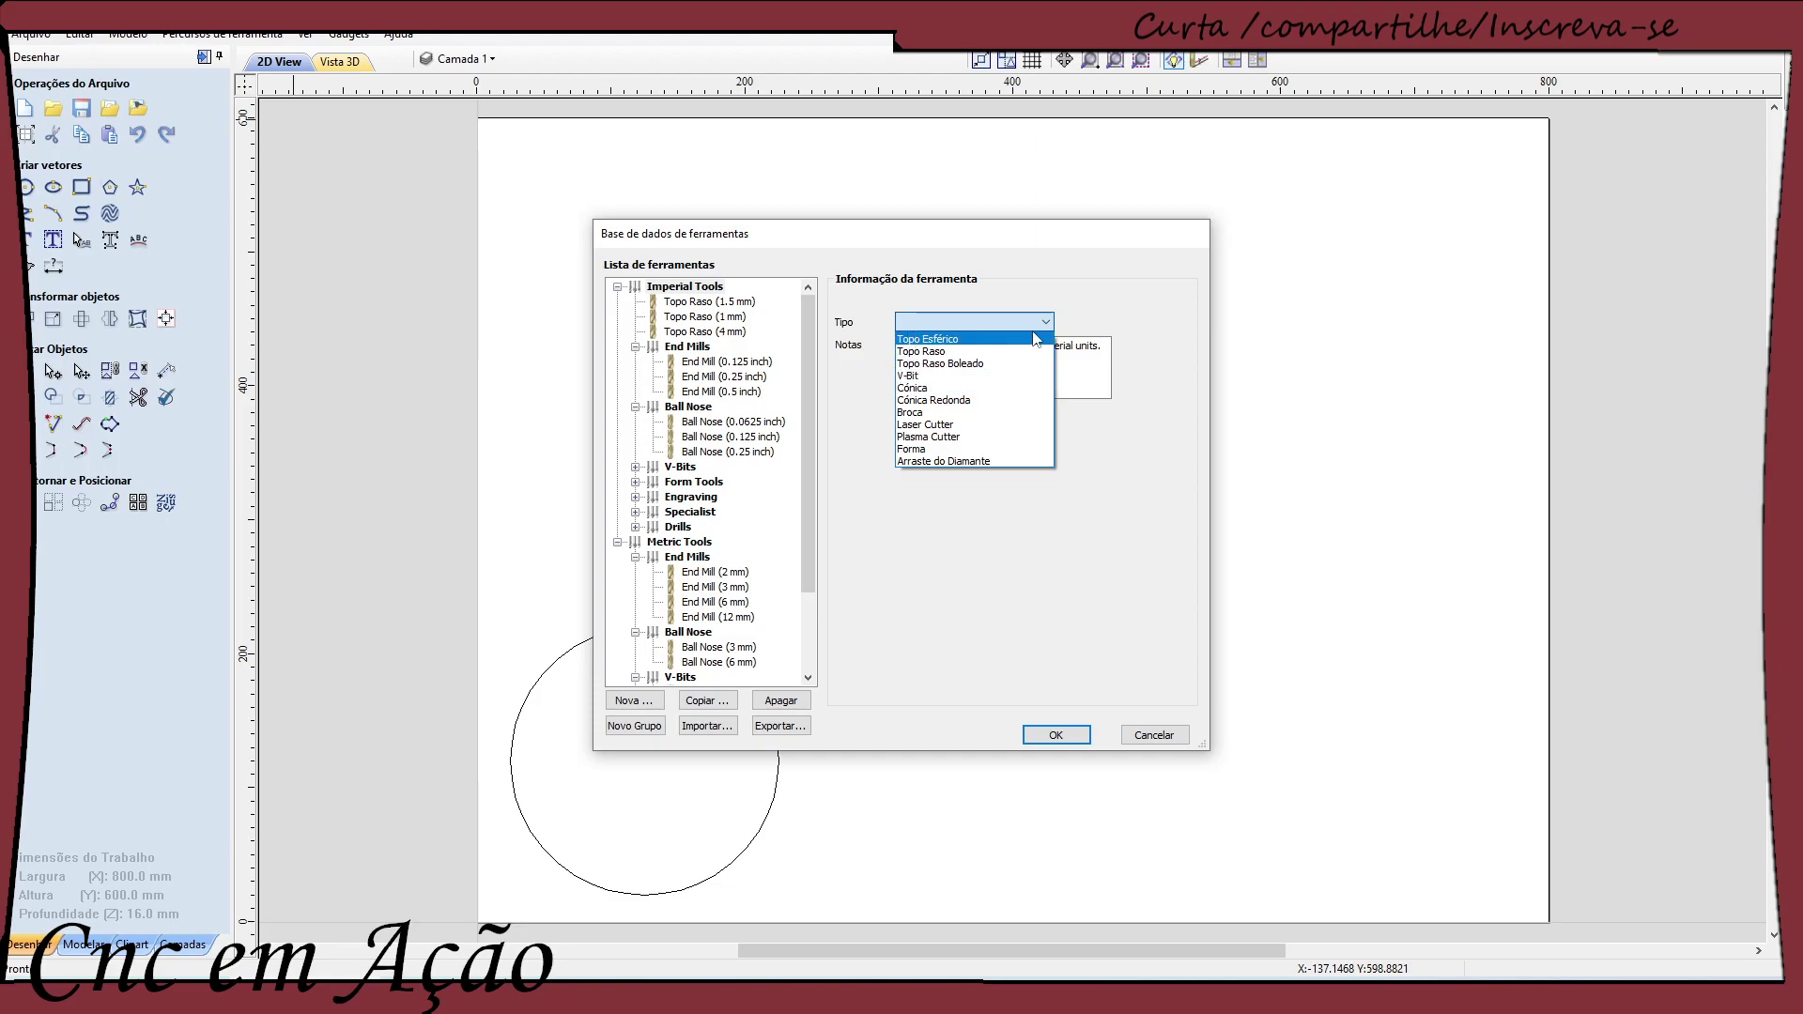
{"action": "left_click", "coordinate": [939, 353]}
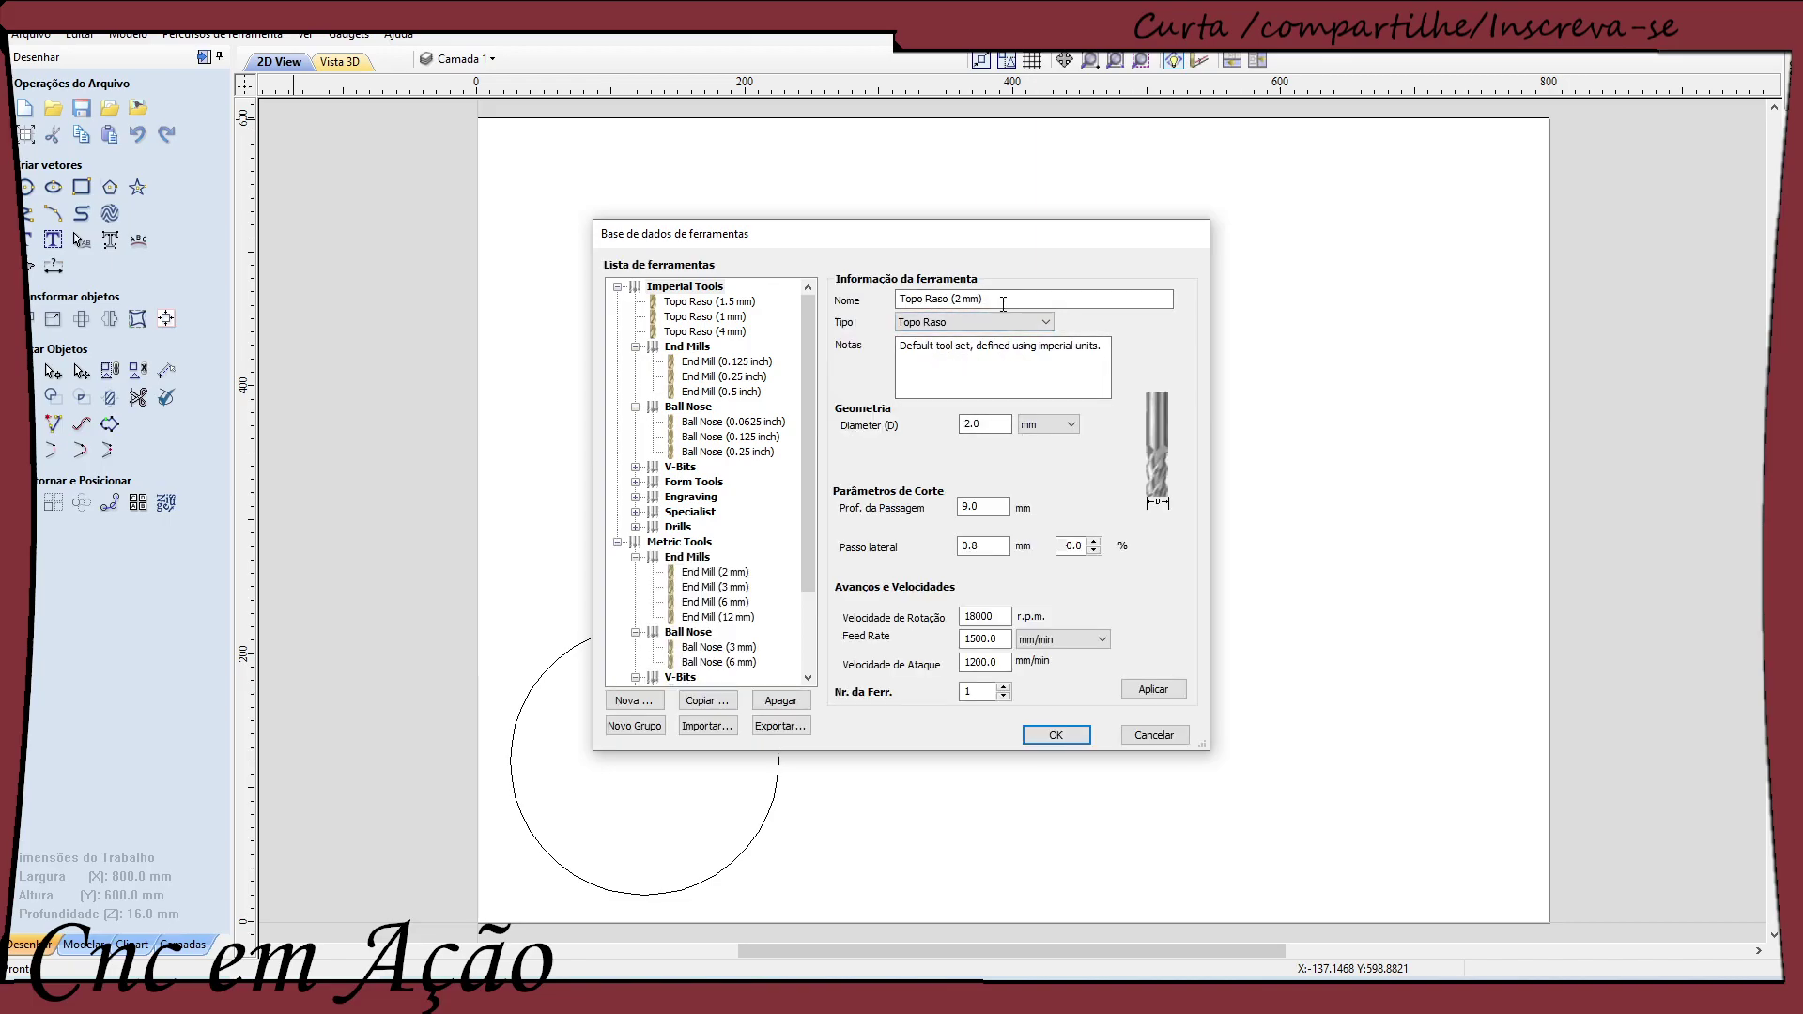
Set the new Topo Raso tool's diameter to 3 mm and save it to the tool database
{"action": "left_click", "coordinate": [984, 367]}
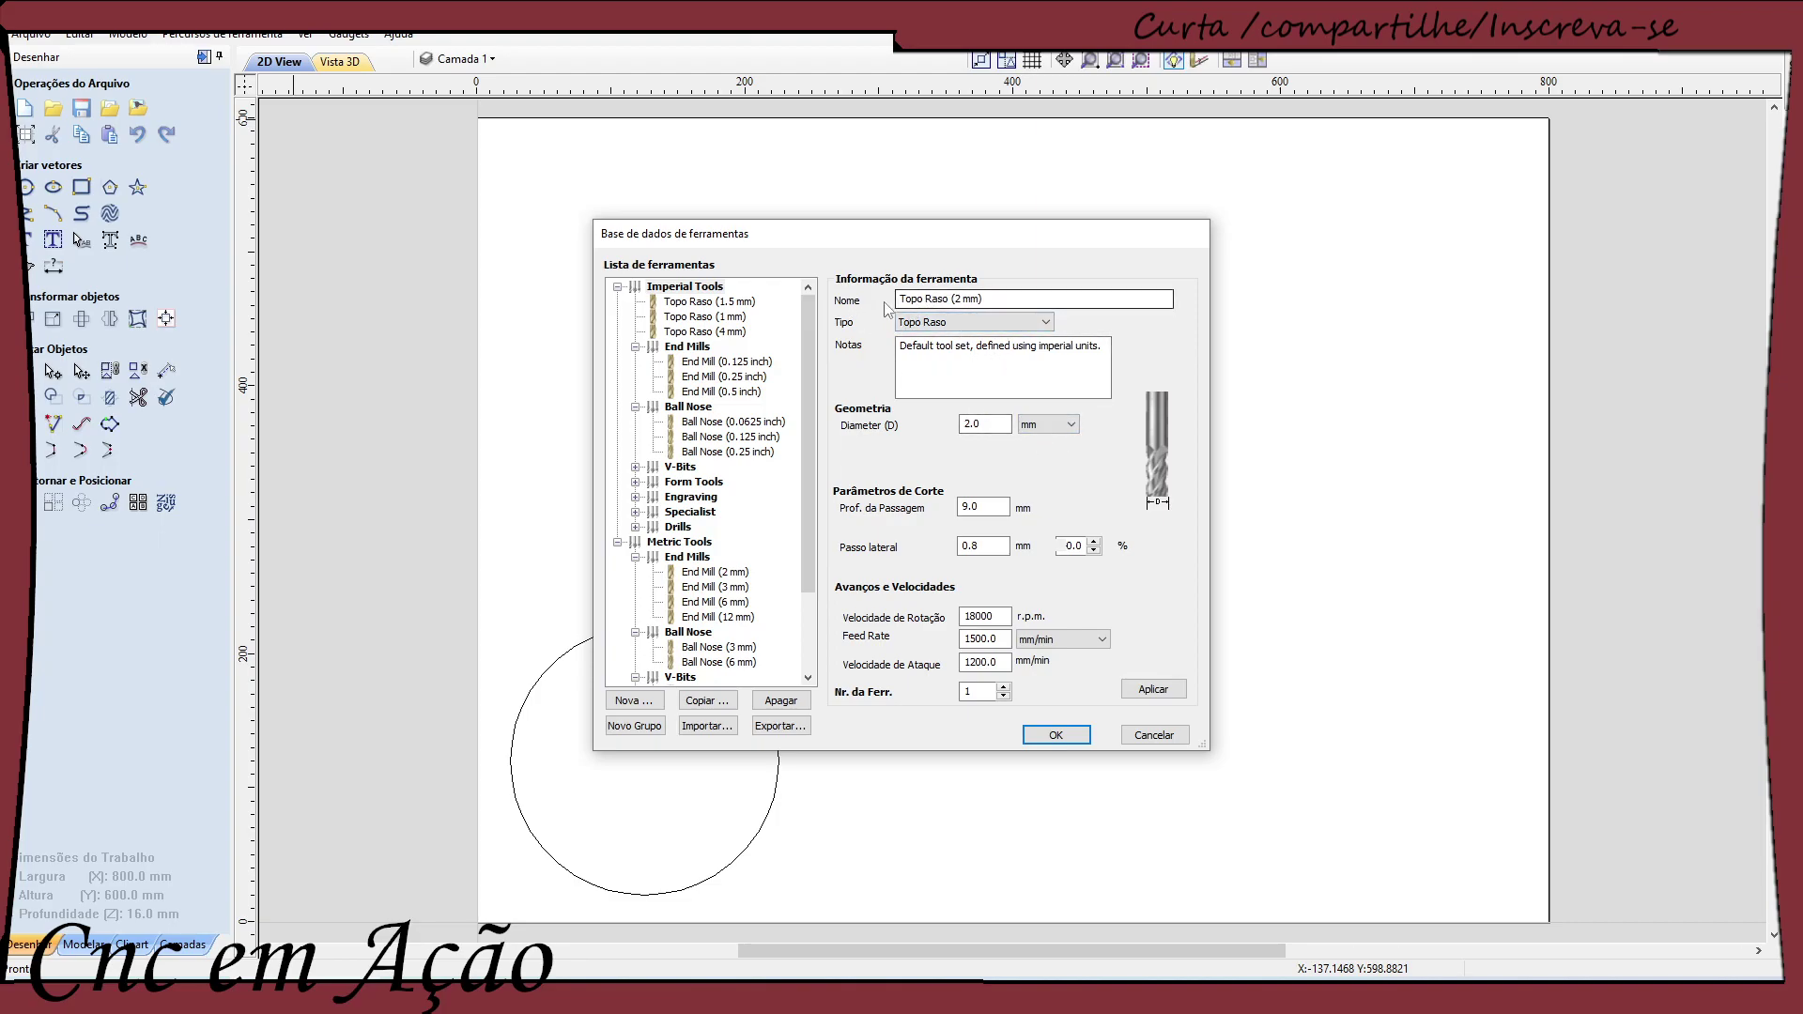
{"action": "left_click", "coordinate": [1060, 424]}
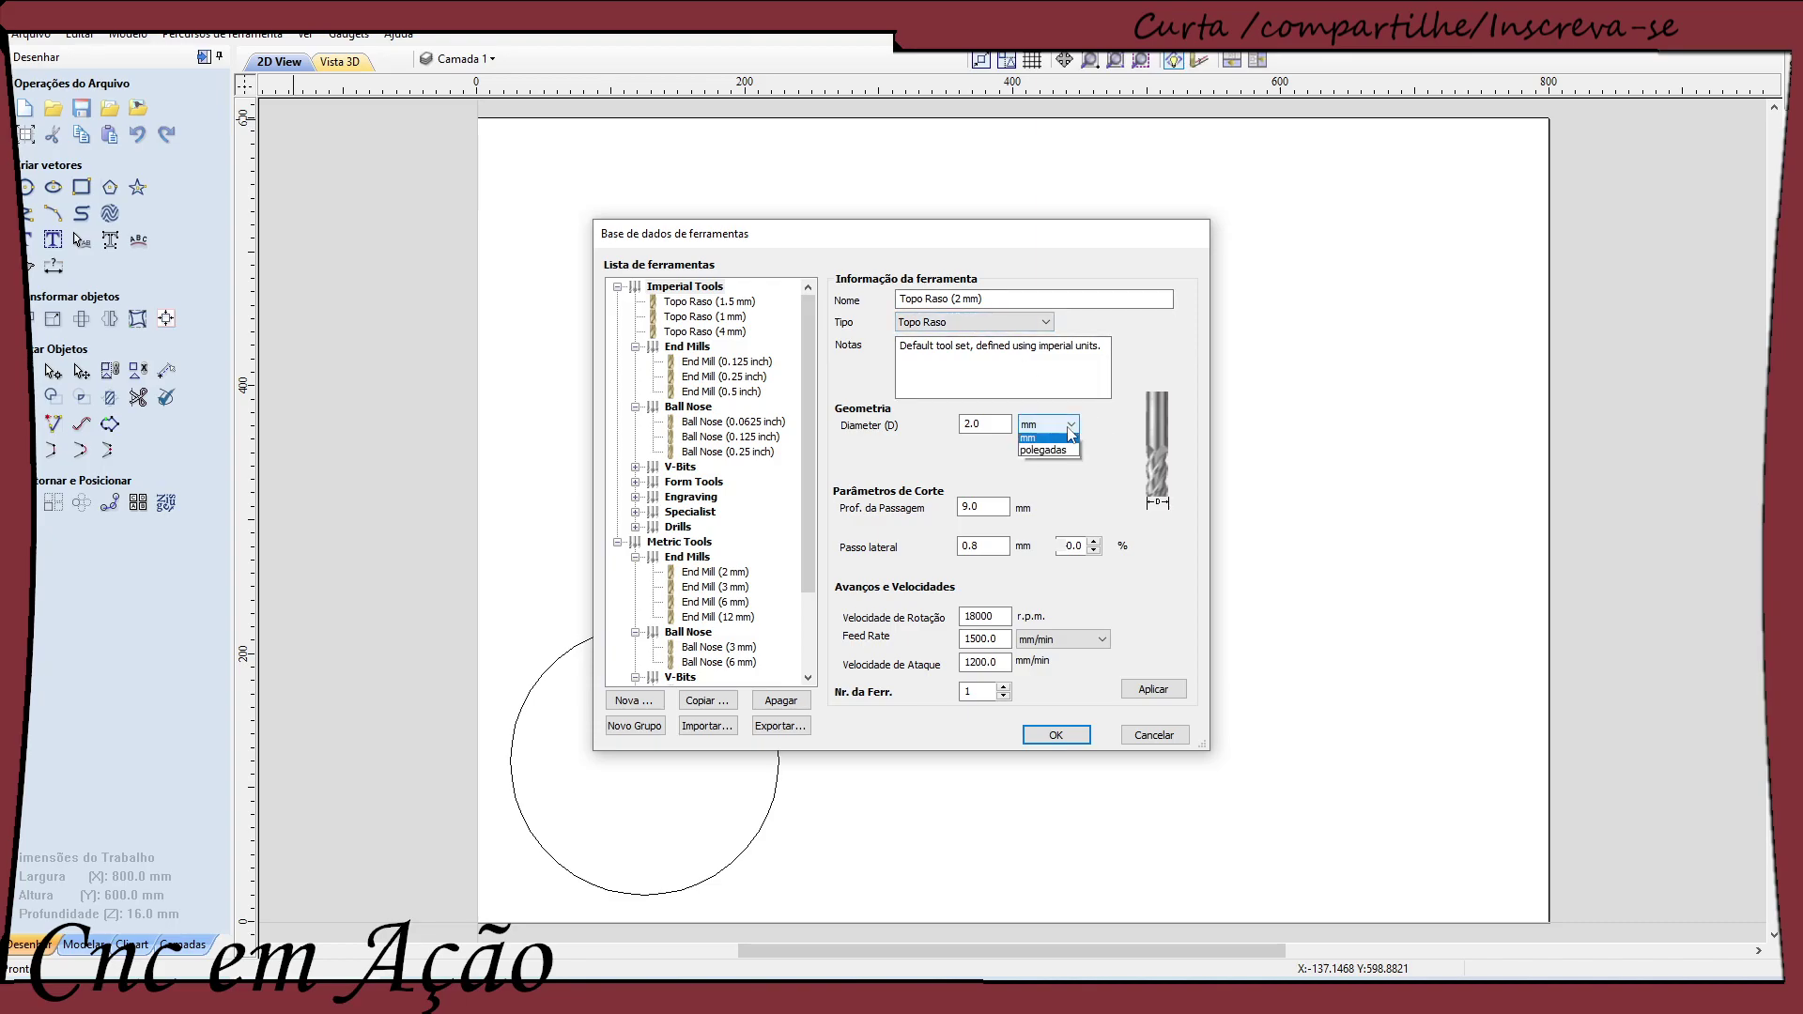
{"action": "left_click", "coordinate": [986, 427]}
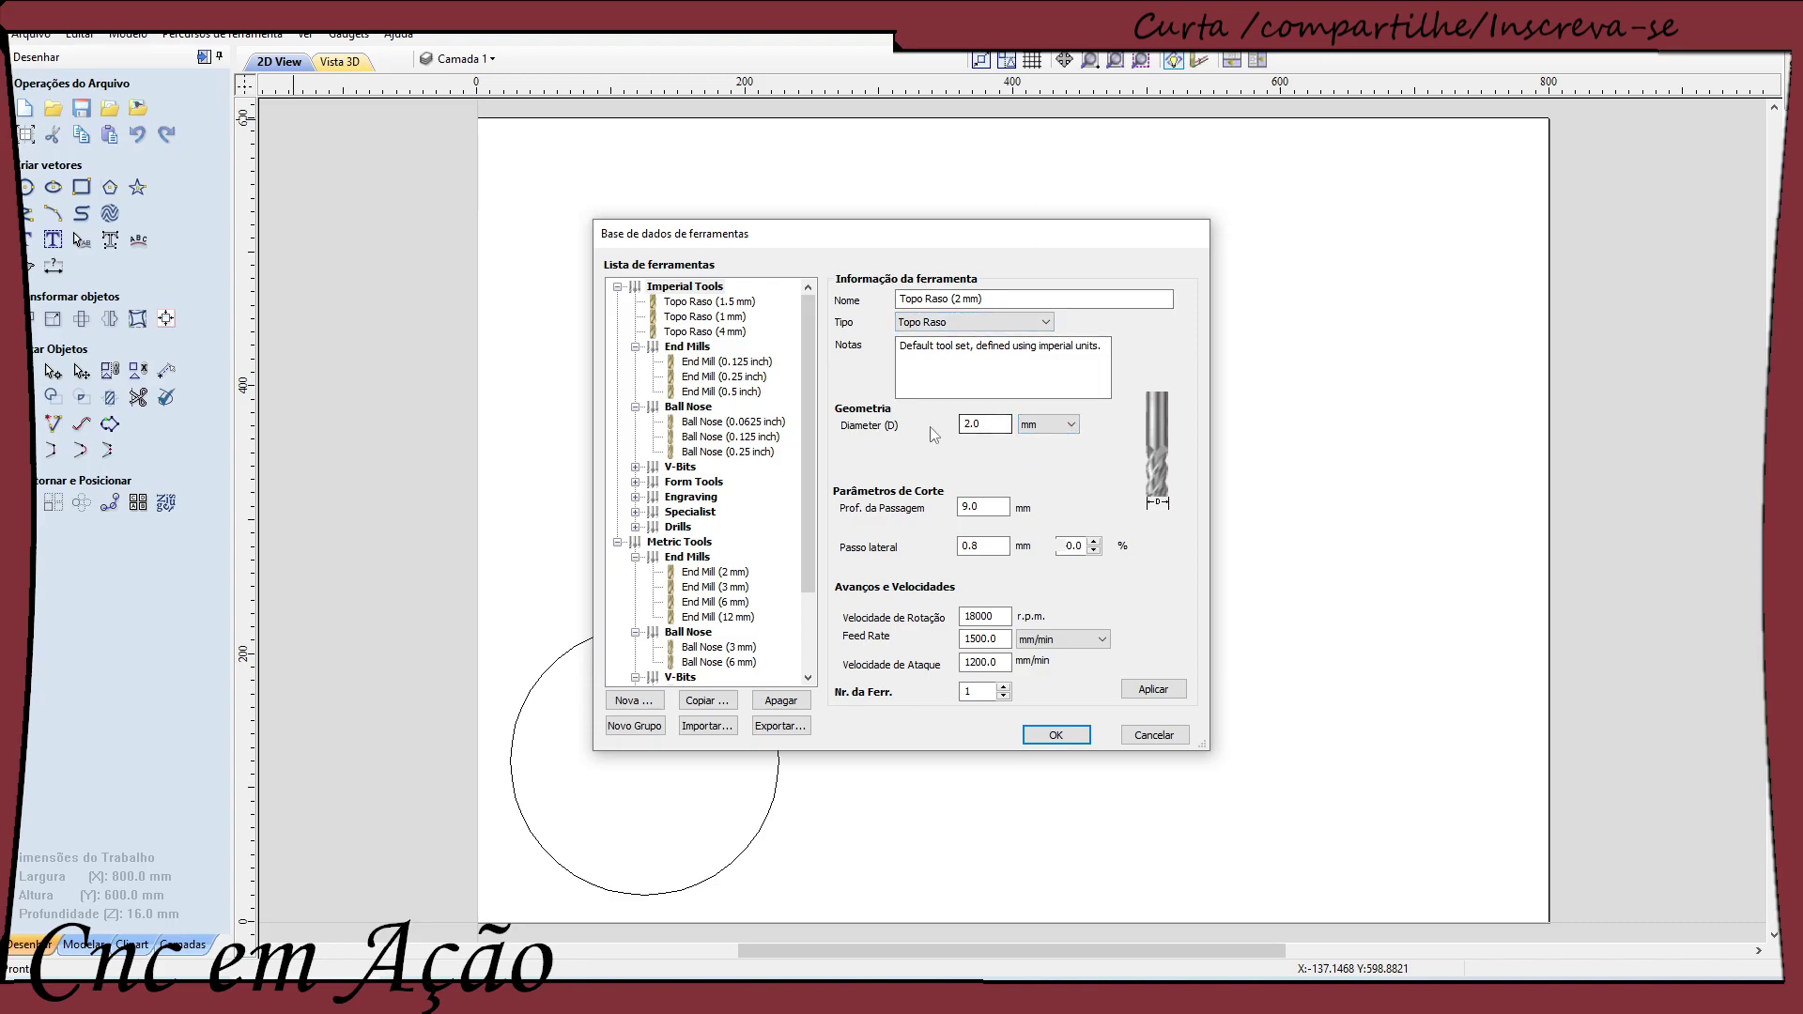
{"action": "left_click_drag", "start_coordinate": [1000, 430], "coordinate": [918, 440]}
{"action": "type", "text": "3"}
{"action": "key", "text": "Return"}
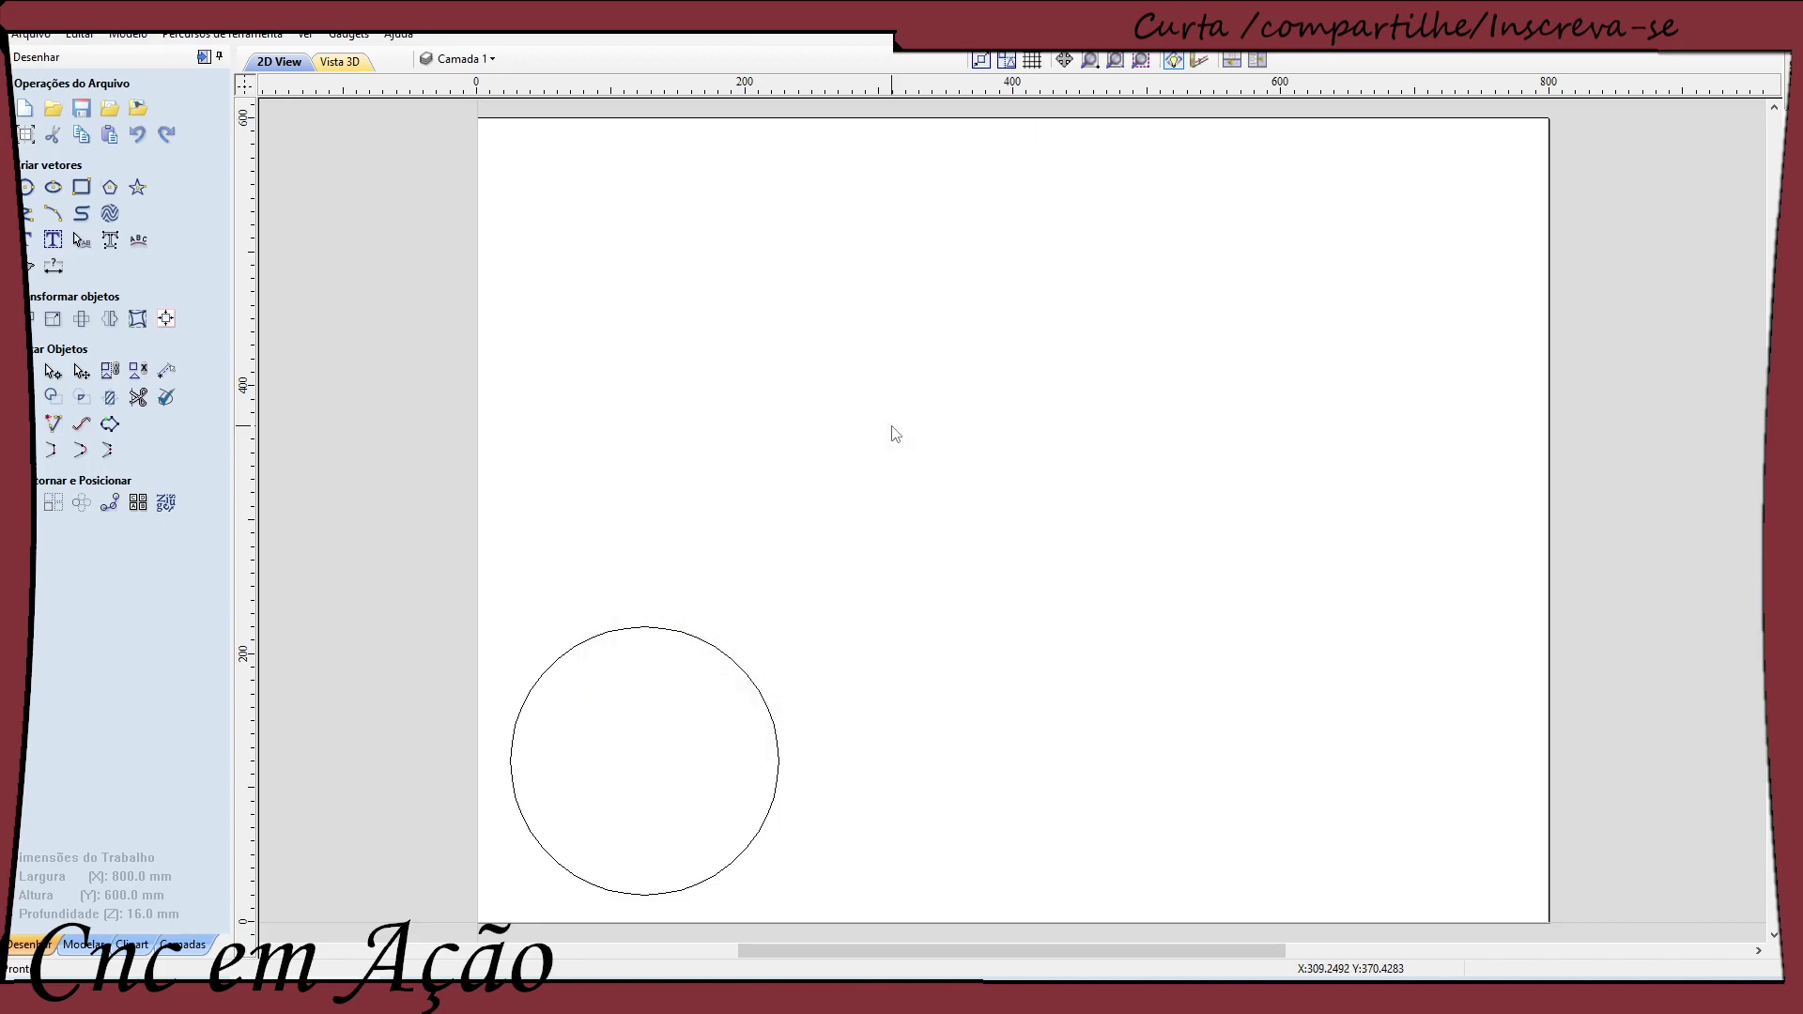
Add another Topo Raso (3 mm) tool to the Imperial Tools group in the tool database
{"action": "left_click", "coordinate": [204, 38]}
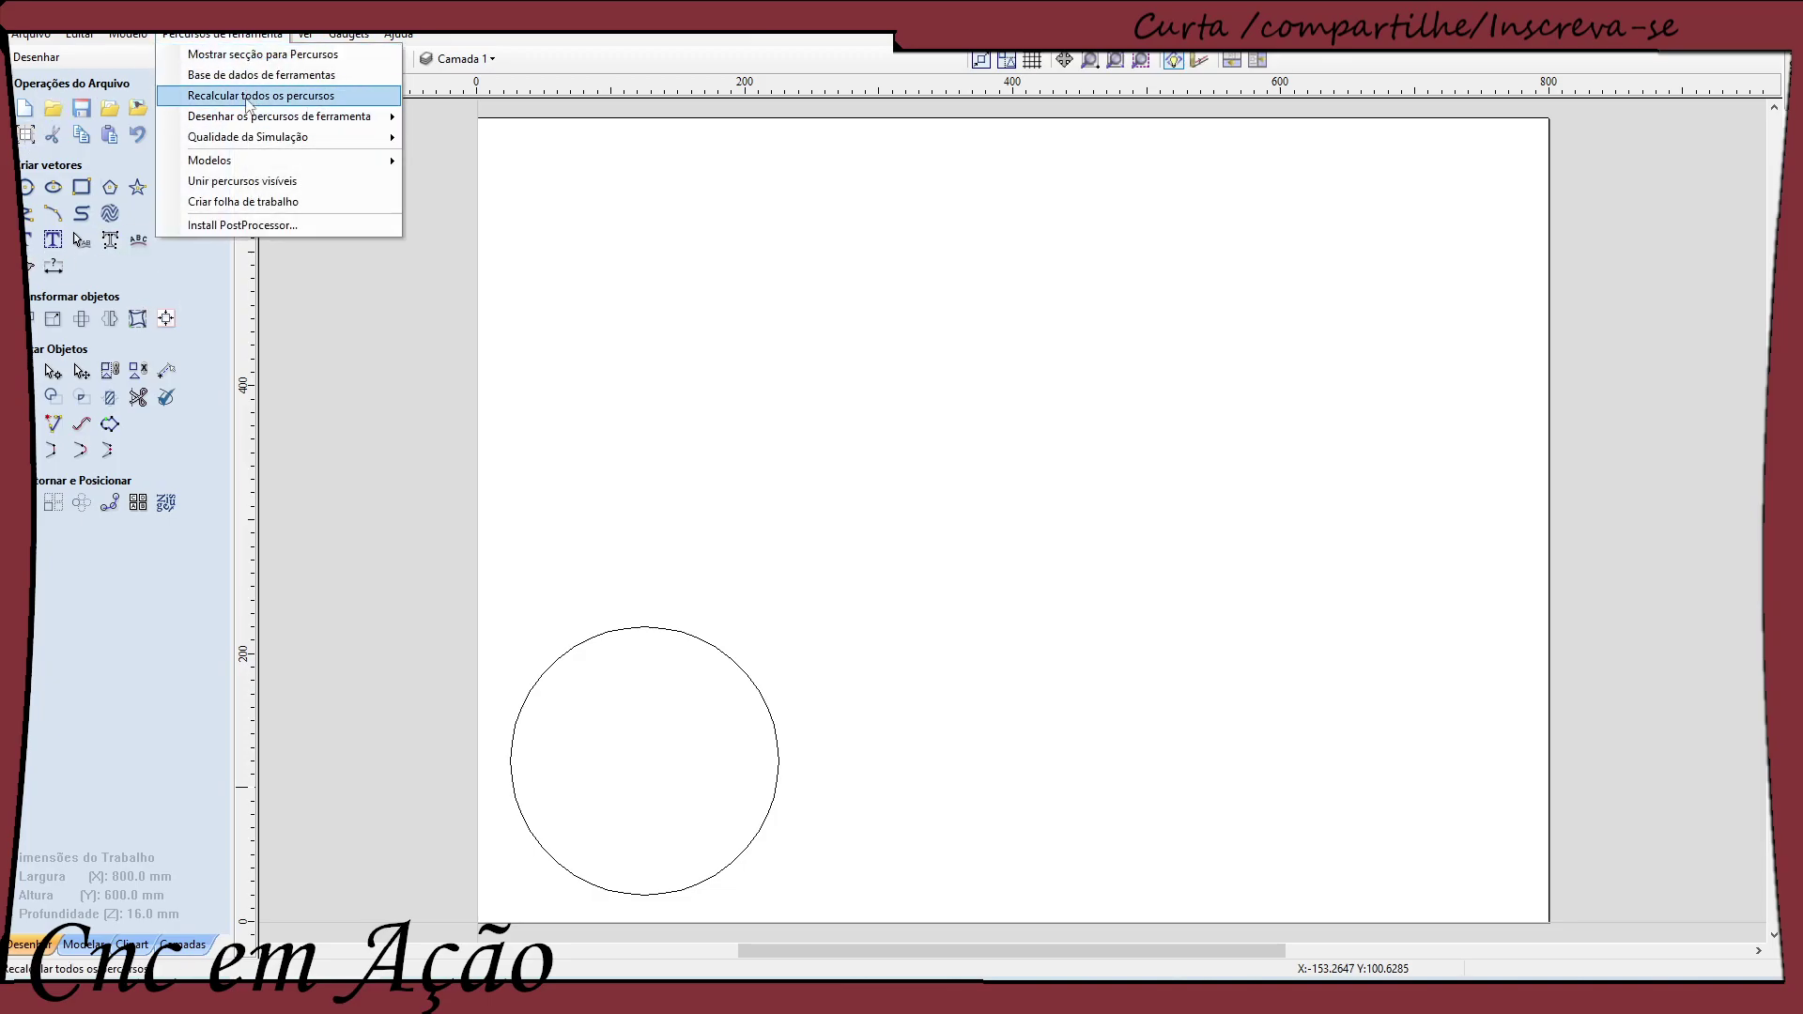
{"action": "left_click", "coordinate": [268, 75]}
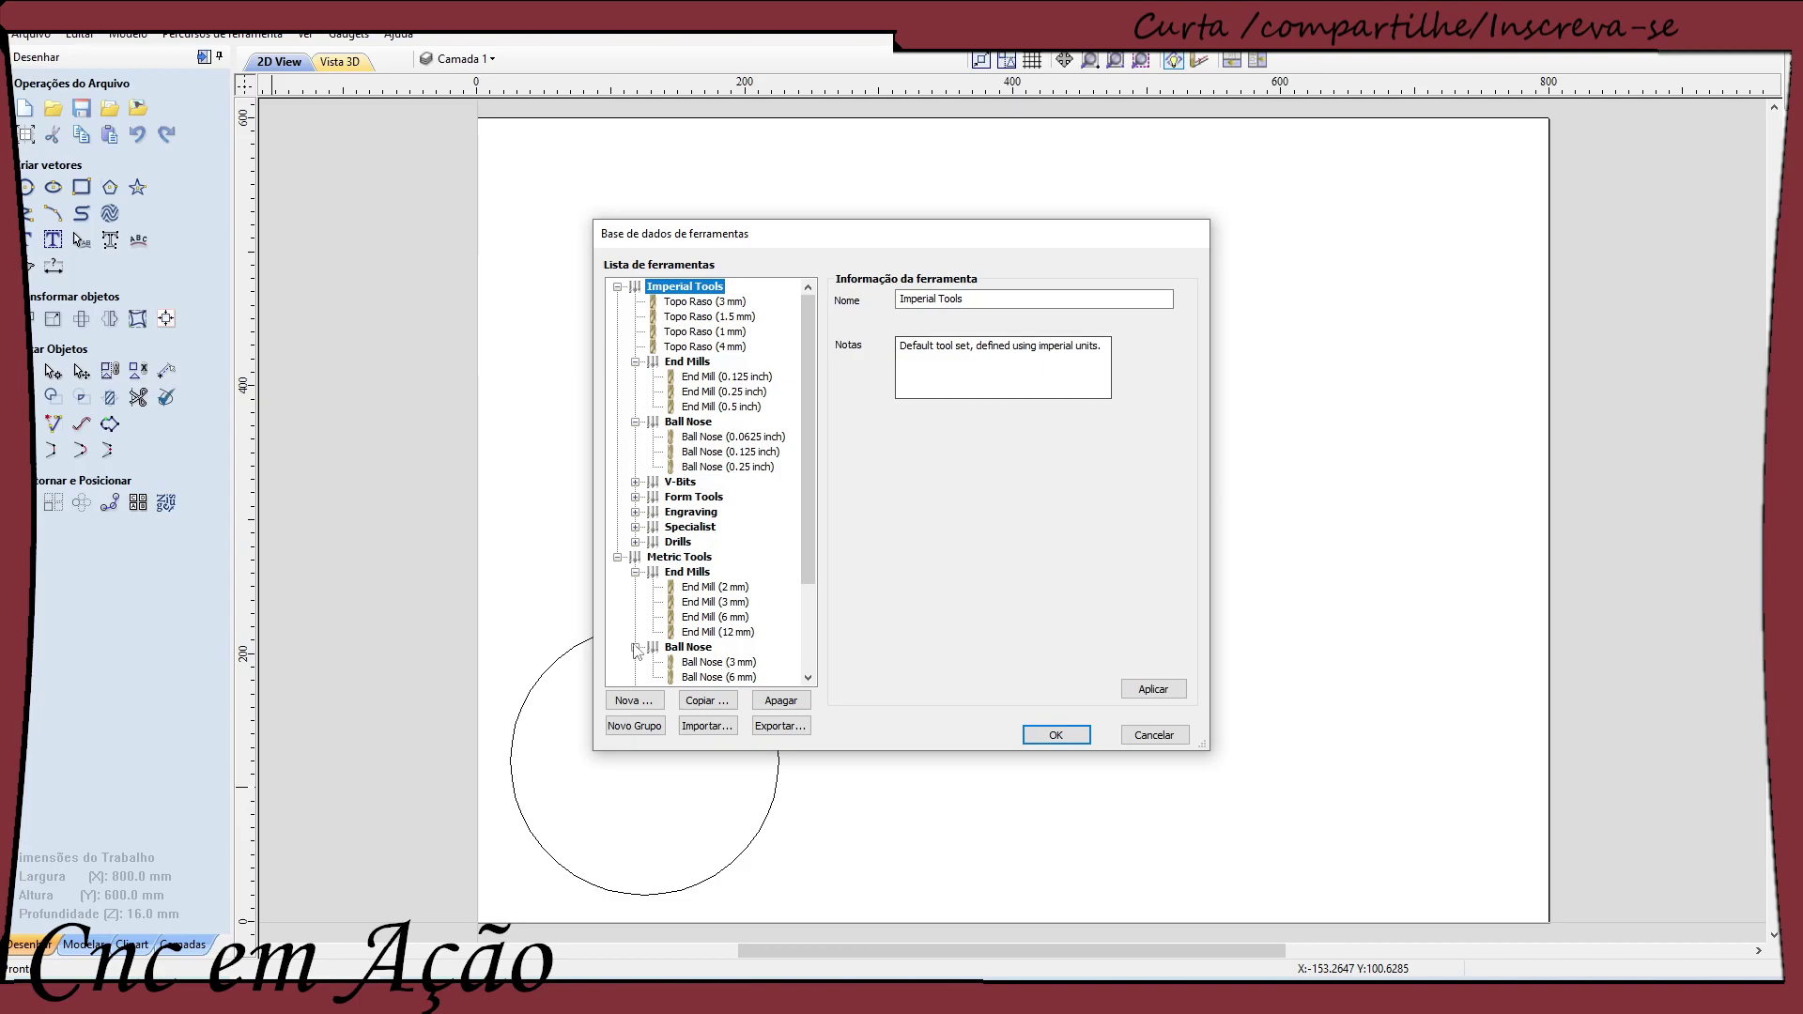
{"action": "left_click", "coordinate": [634, 703]}
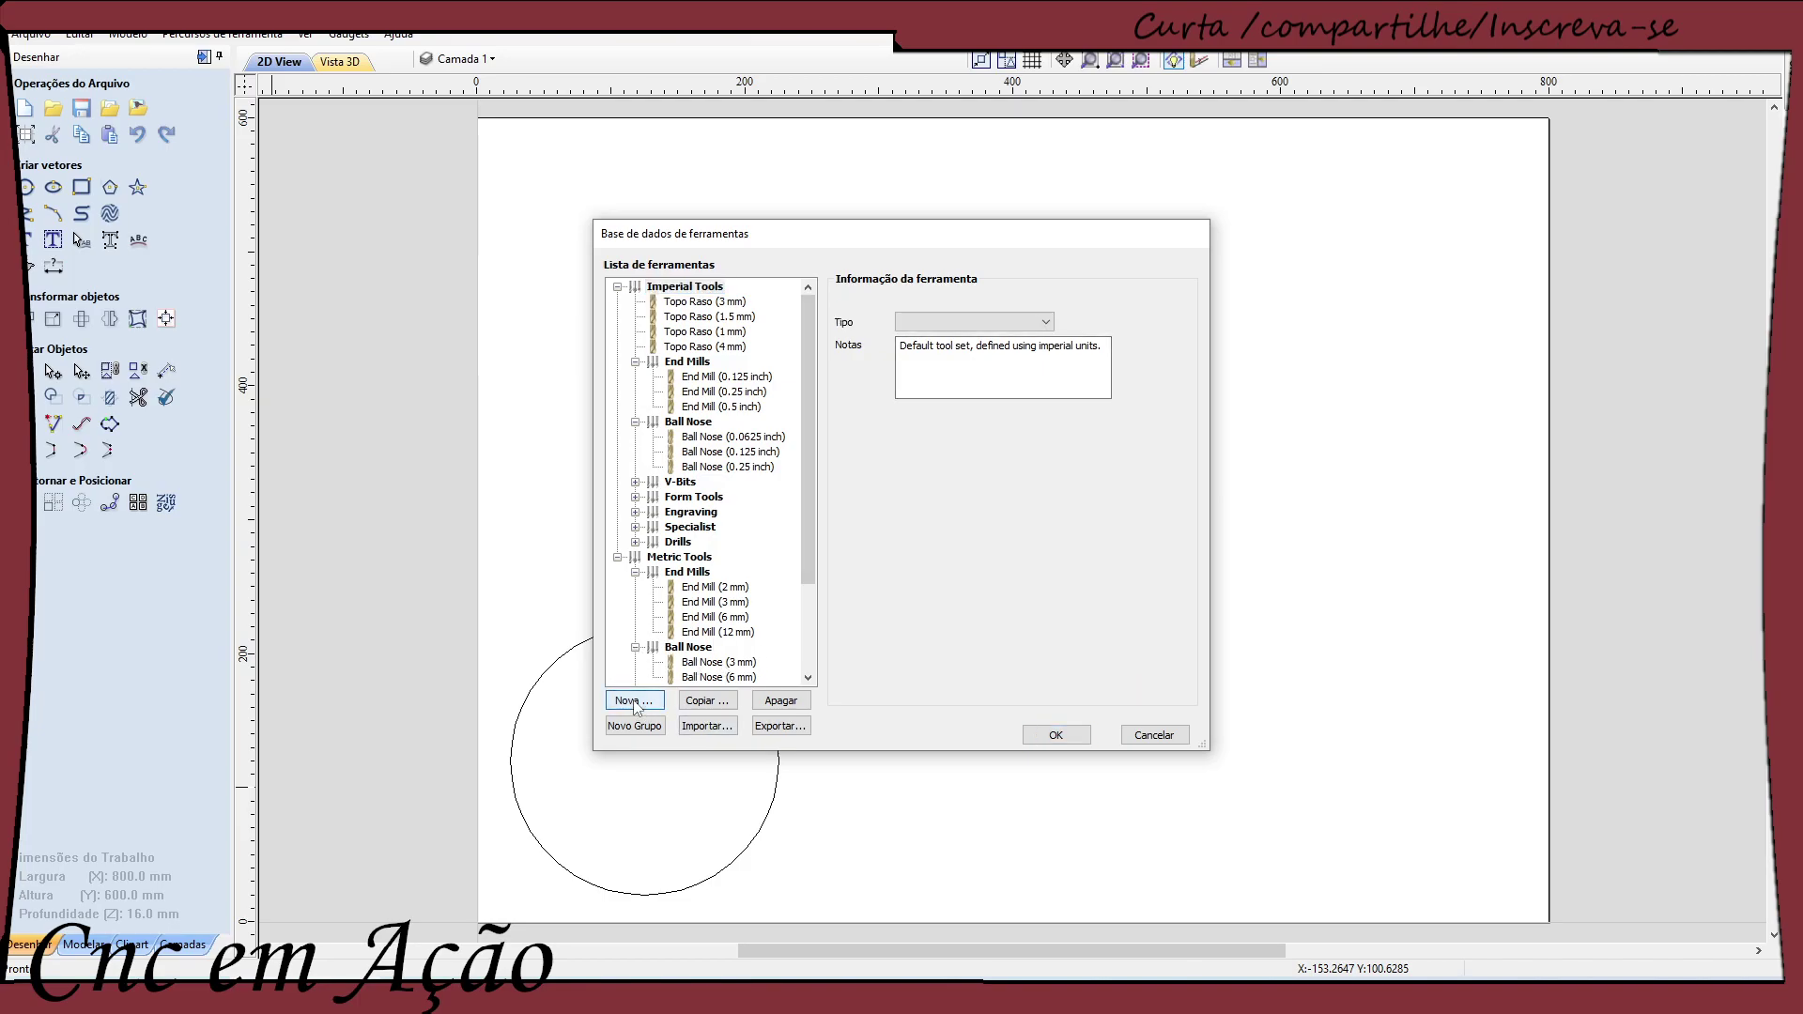
{"action": "double_click", "coordinate": [697, 316]}
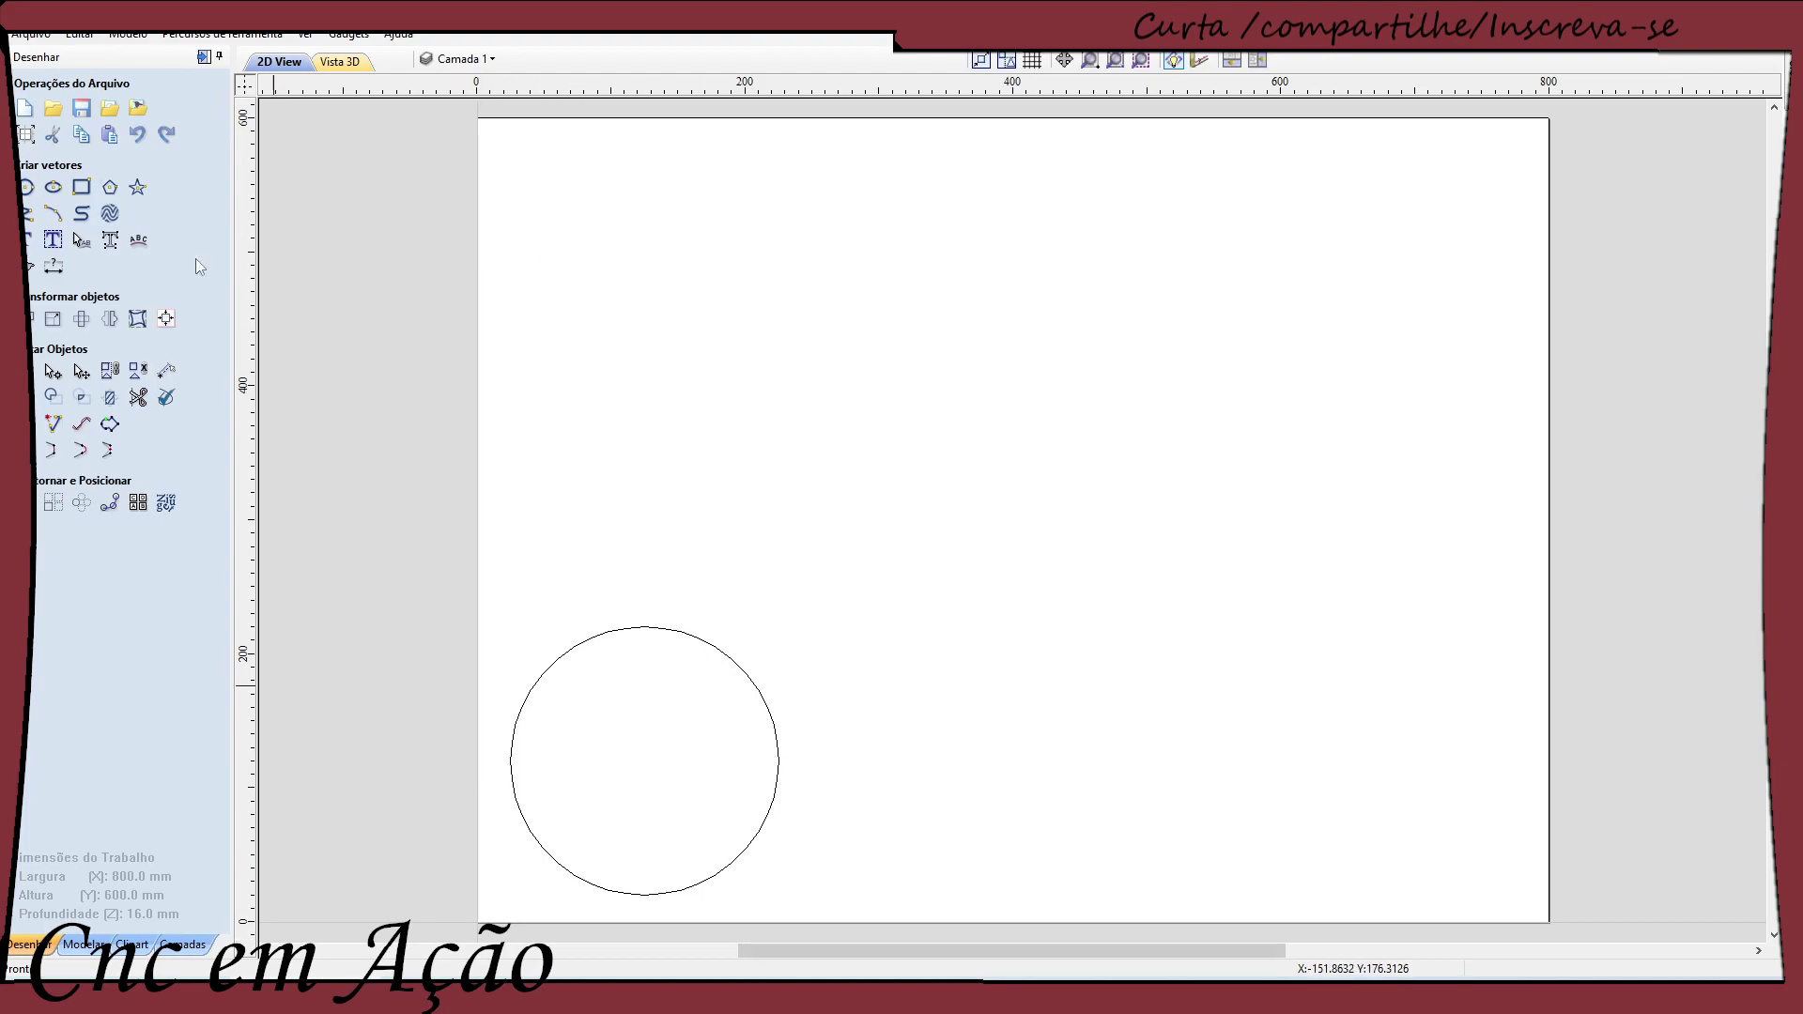
Rename the first Topo Raso (3 mm) tool as "Fresa 3 mm MDF" and set its pass depth to 6 mm
{"action": "left_click", "coordinate": [268, 35]}
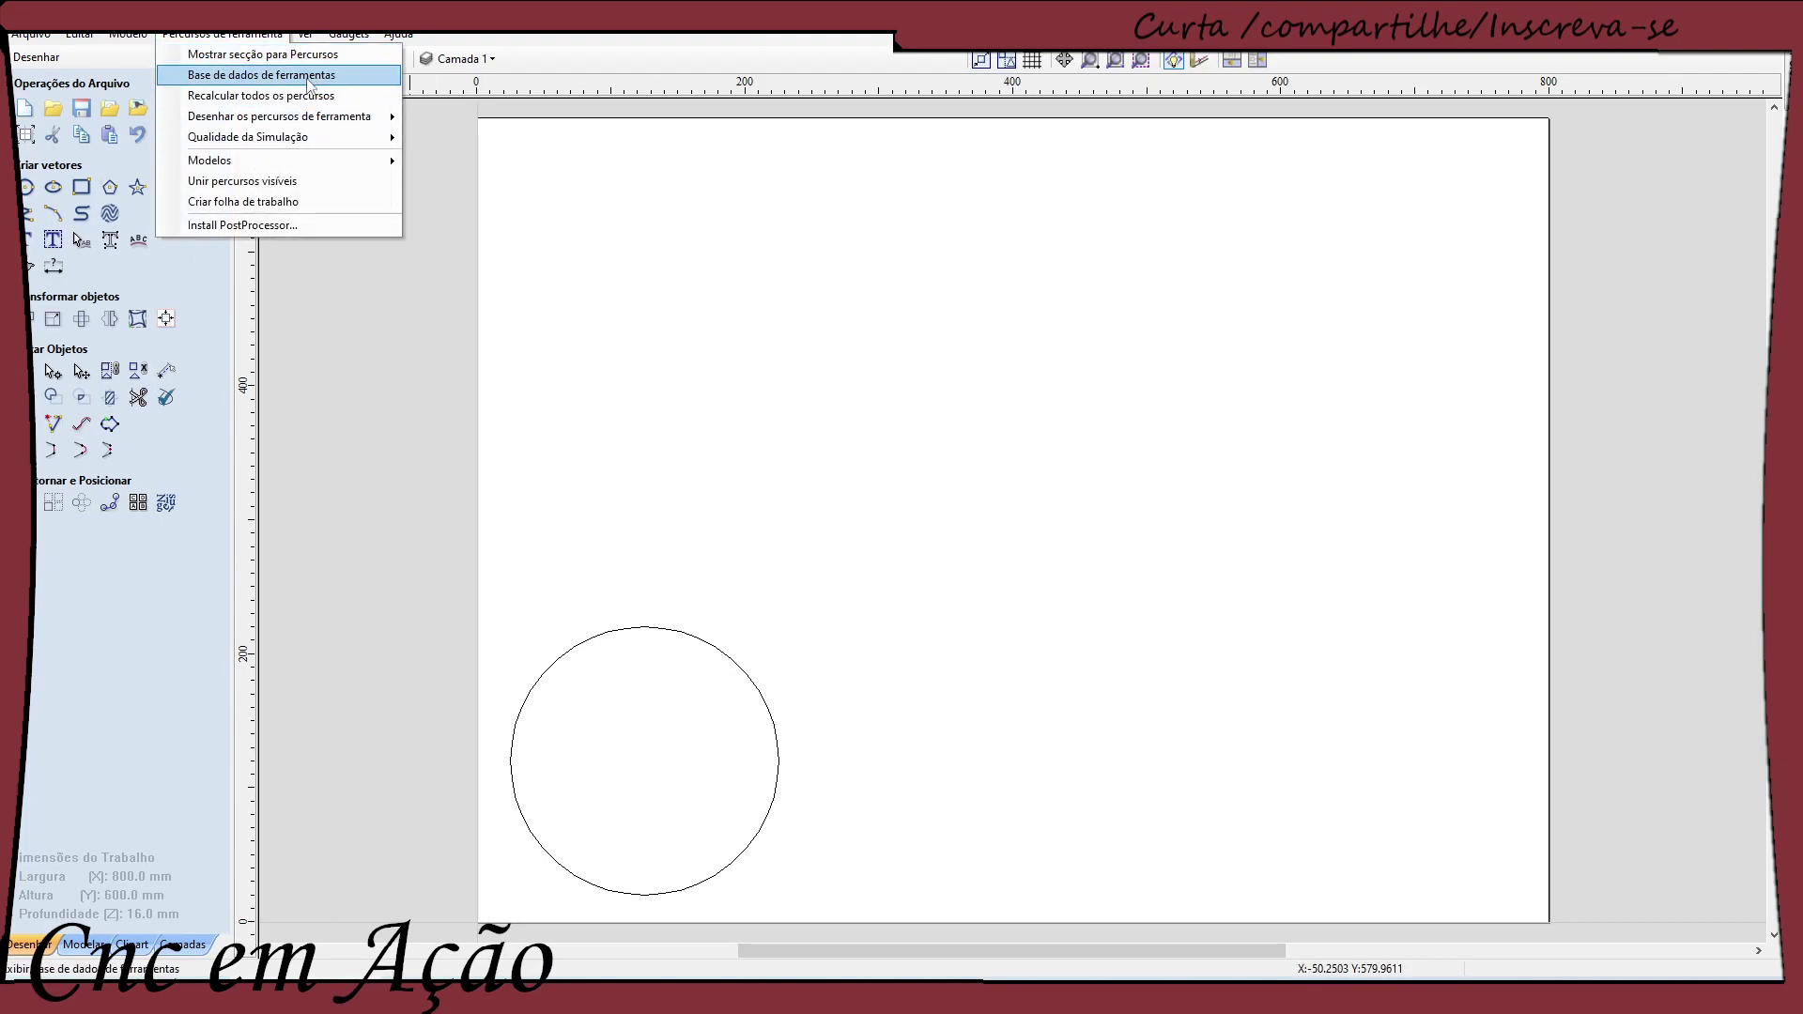
{"action": "left_click", "coordinate": [281, 75]}
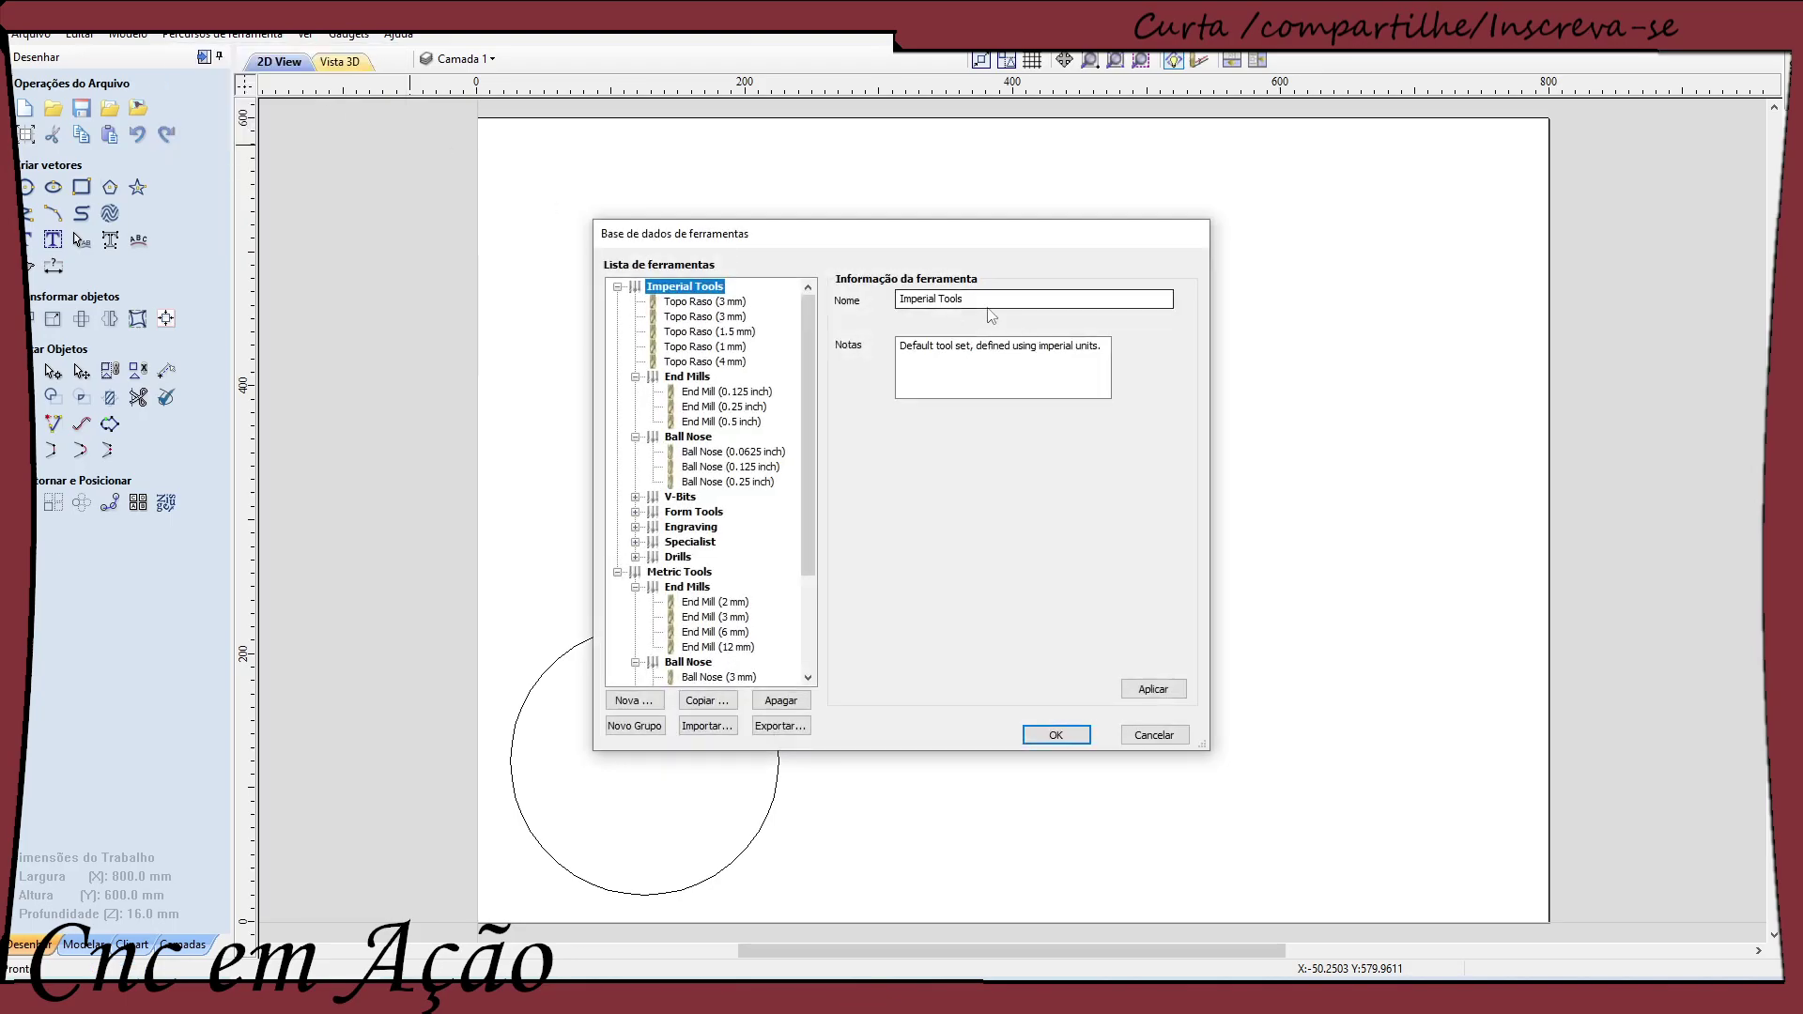
{"action": "left_click", "coordinate": [718, 302]}
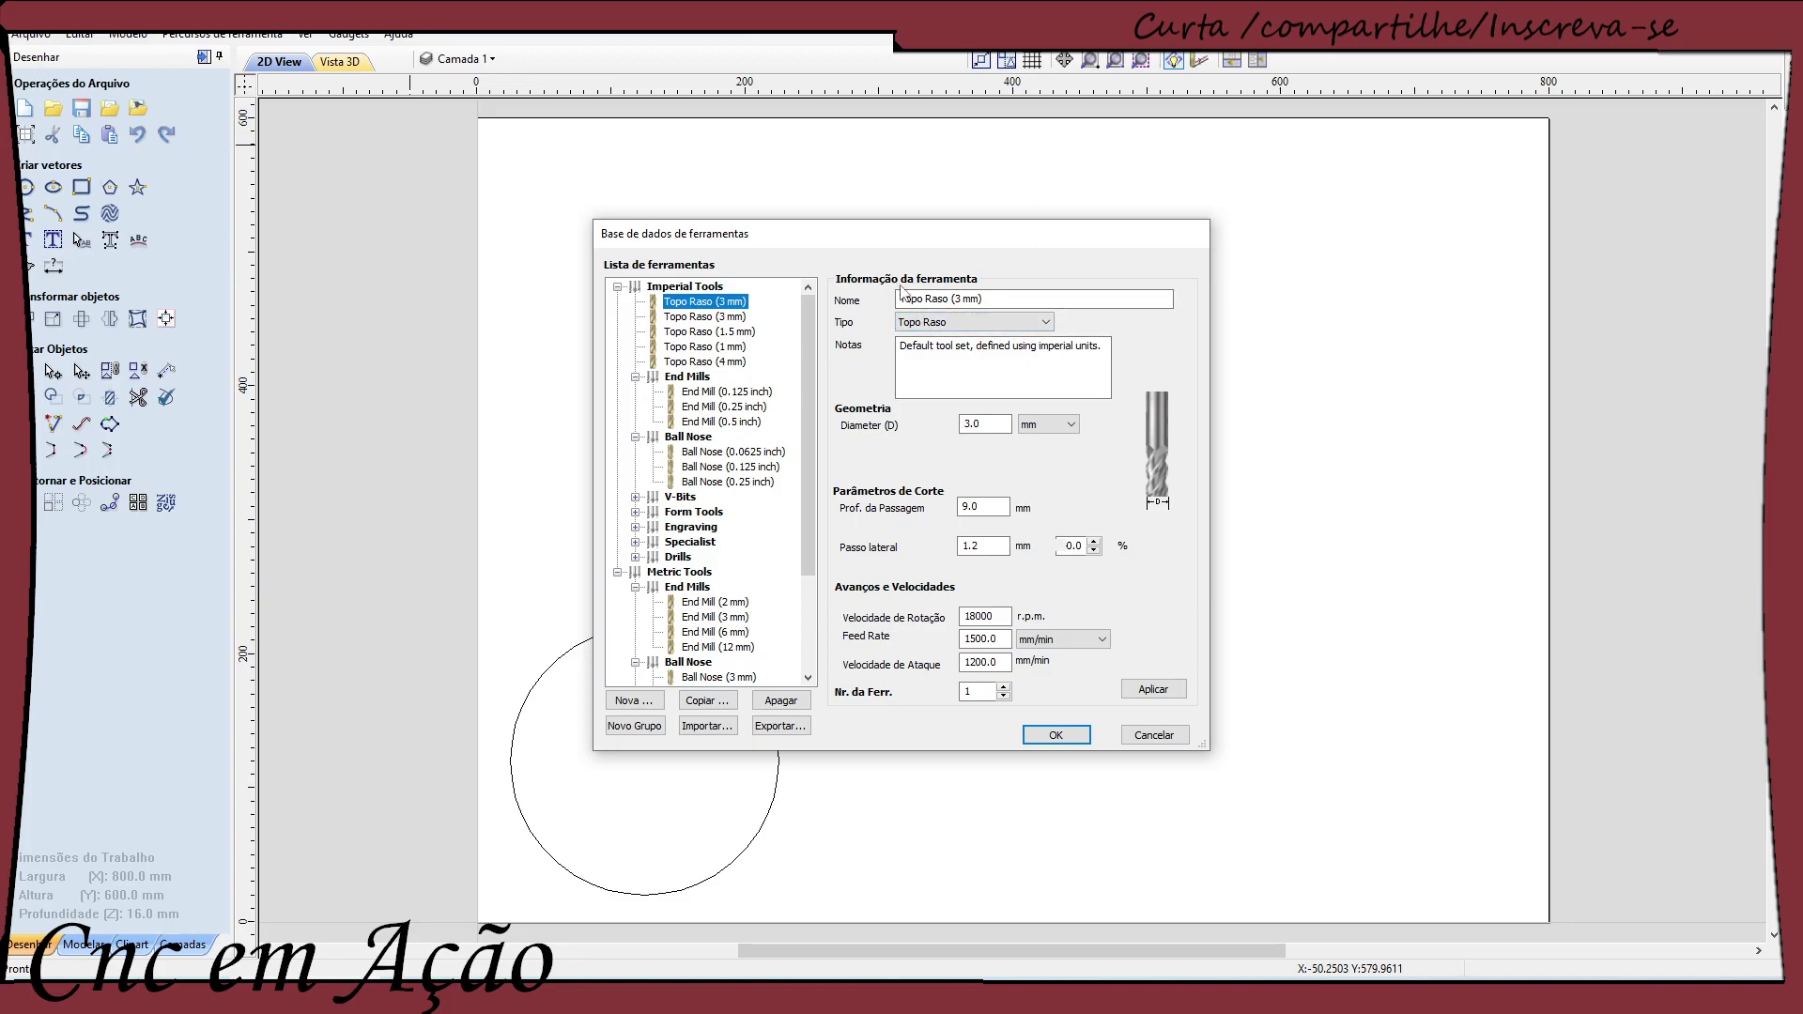
{"action": "left_click", "coordinate": [996, 303]}
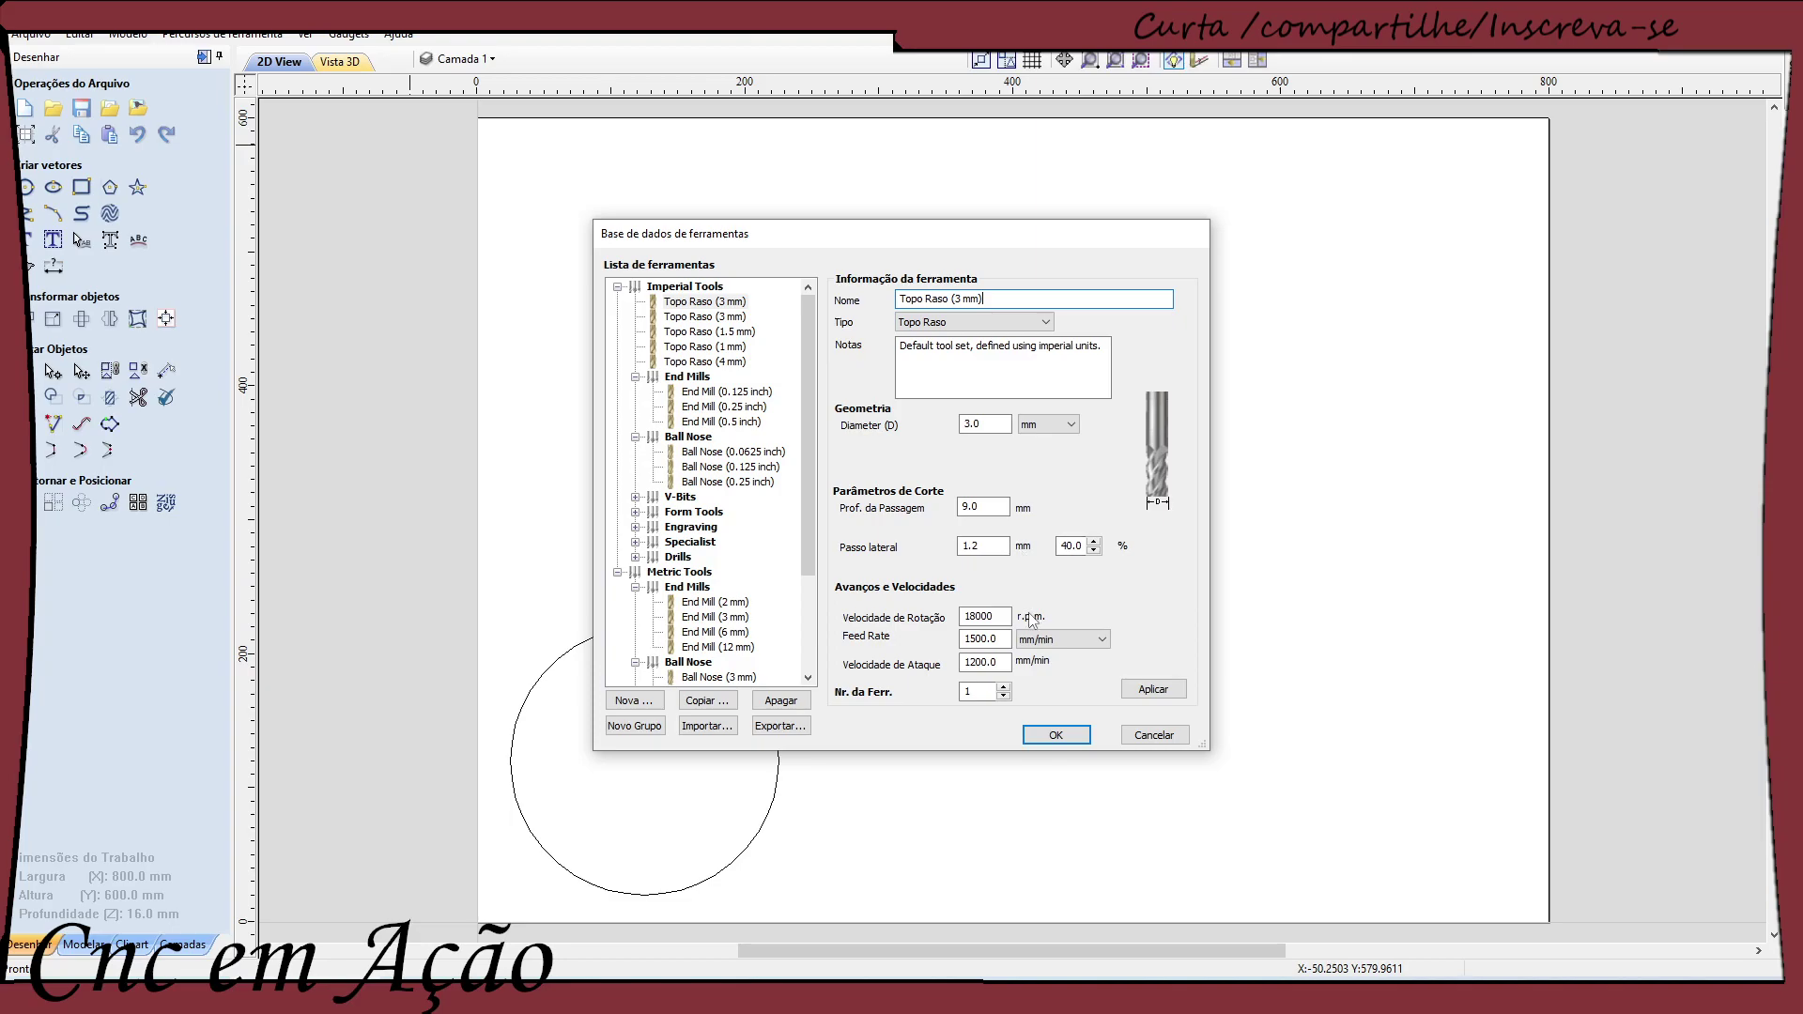
{"action": "triple_click", "coordinate": [950, 300]}
{"action": "type", "text": "Fresa 3 mm MDF"}
{"action": "double_click", "coordinate": [979, 507]}
{"action": "type", "text": "6"}
{"action": "key", "text": "Return"}
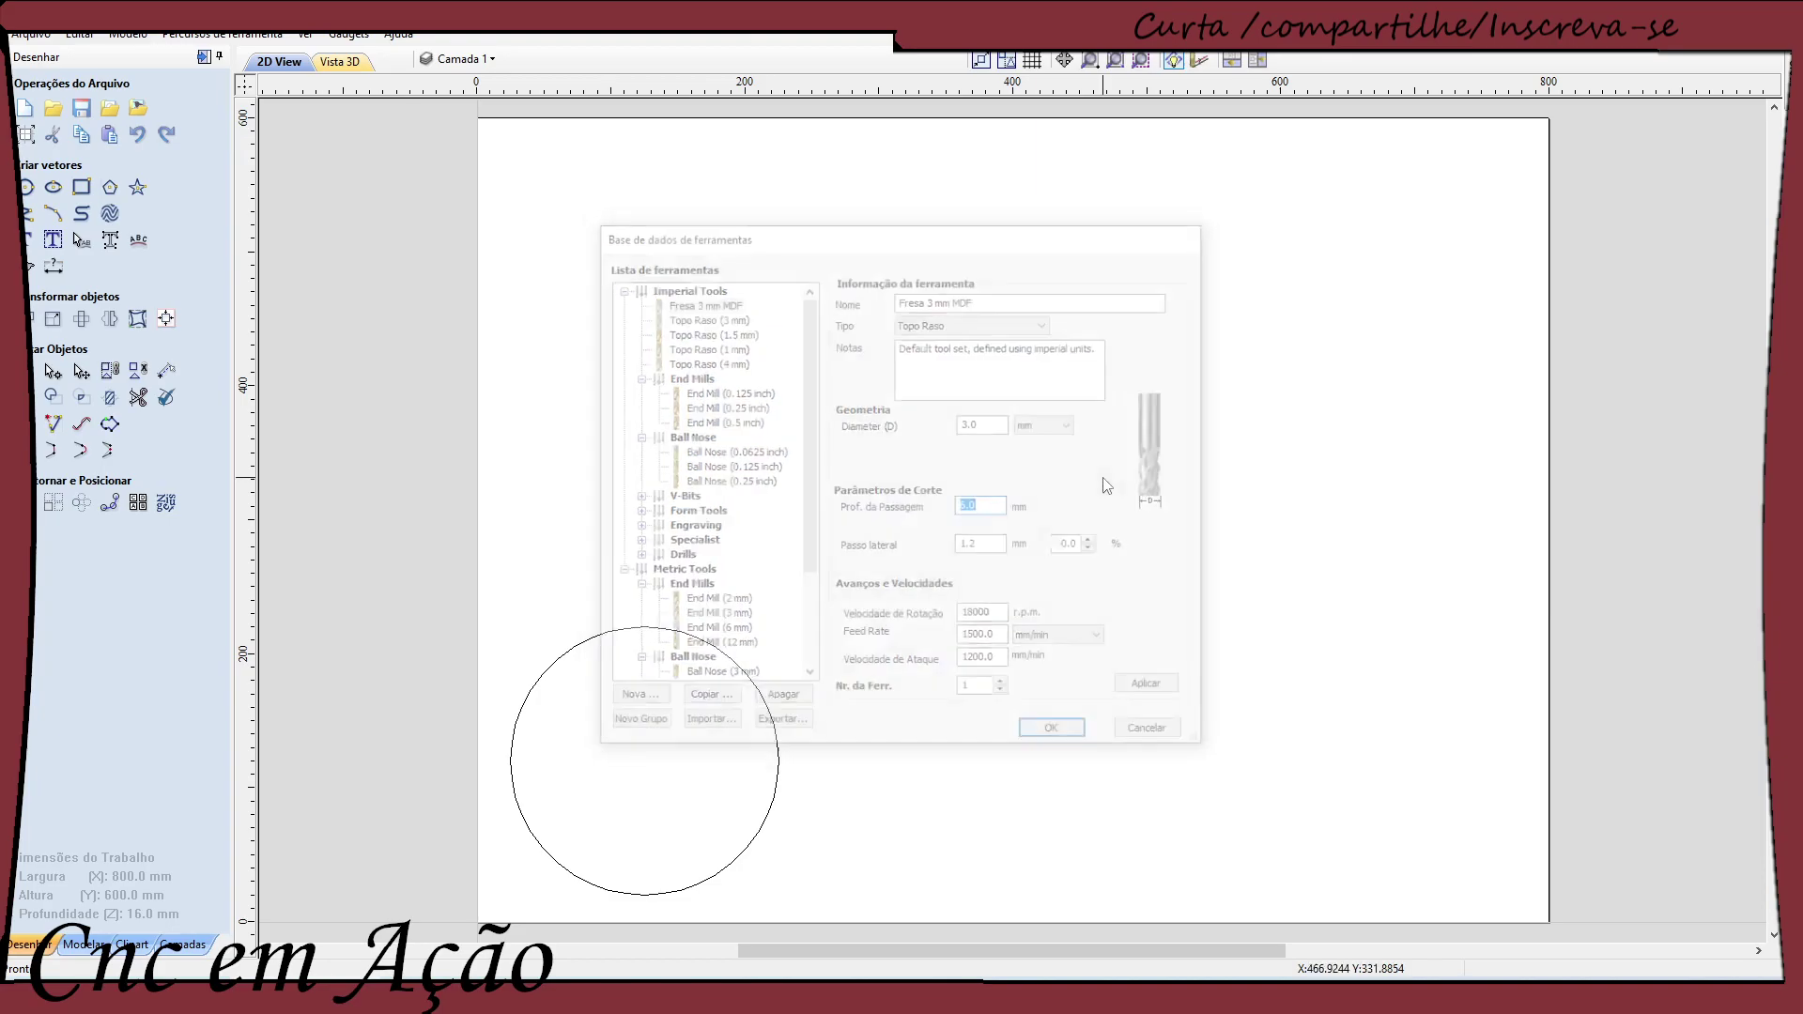
Set the stepover of the Fresa 3 mm MDF tool to 34% in the tool database
{"action": "left_click", "coordinate": [229, 35]}
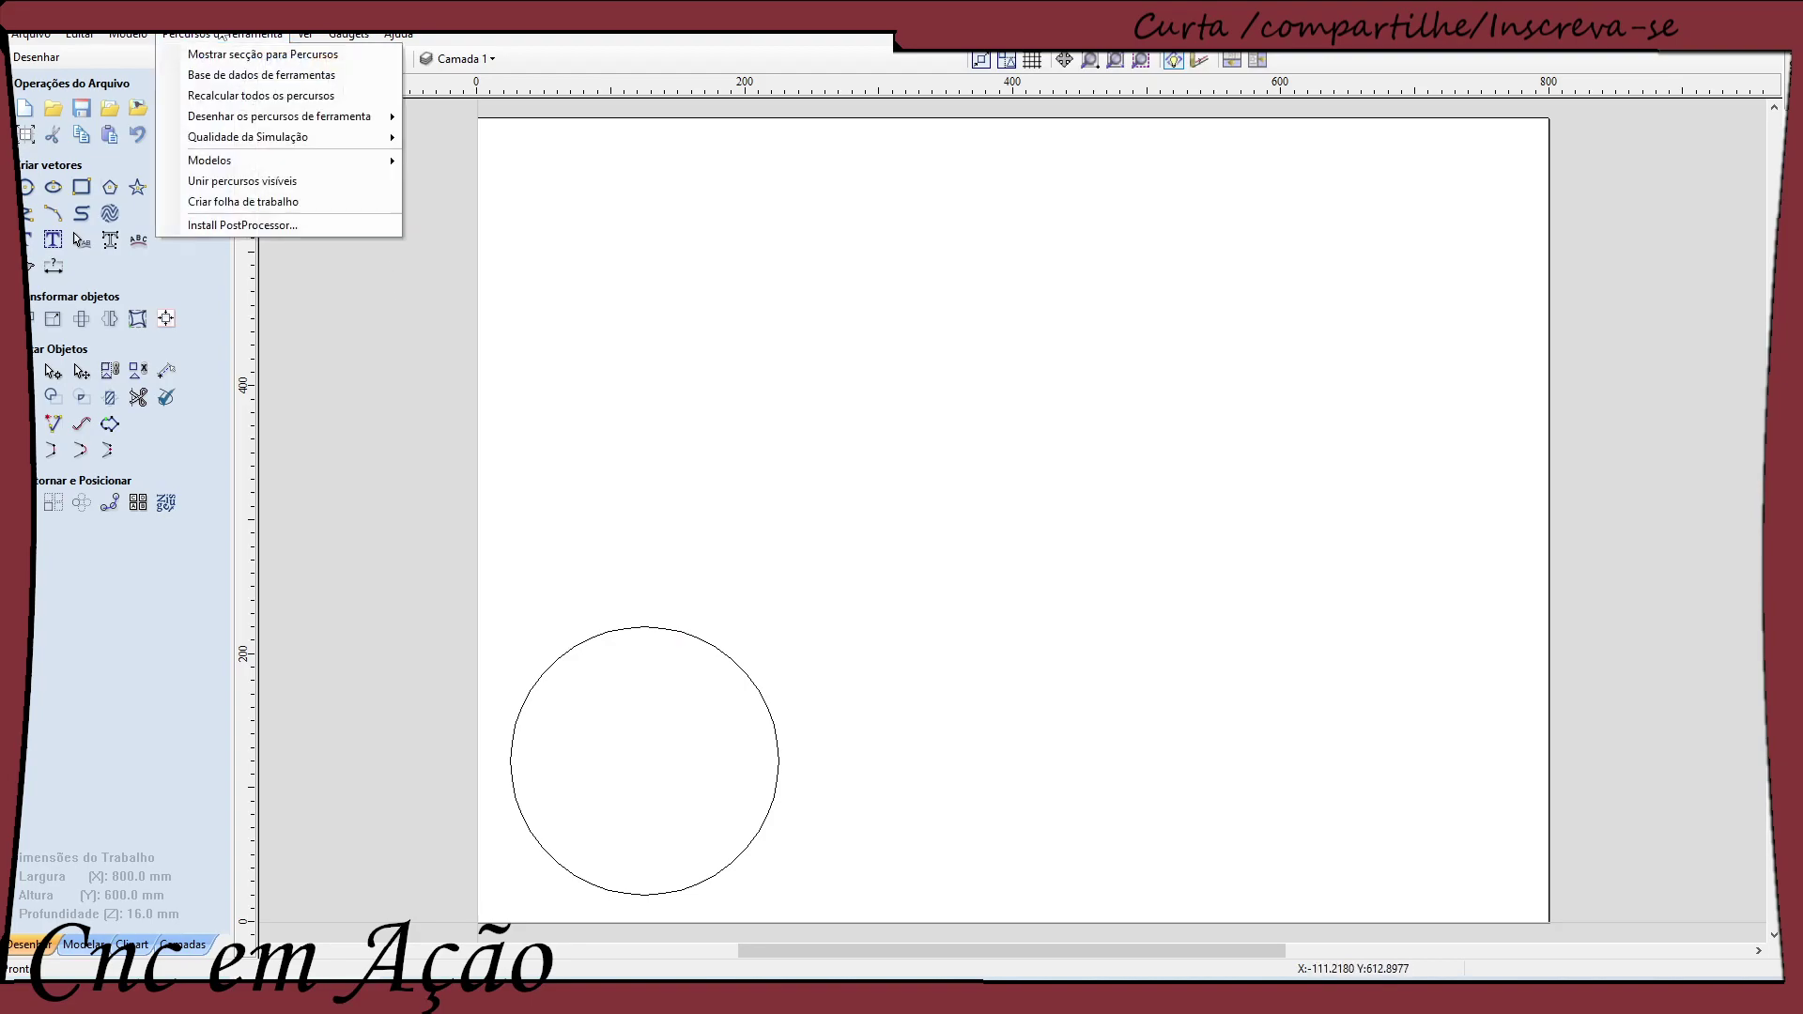
{"action": "left_click", "coordinate": [303, 75]}
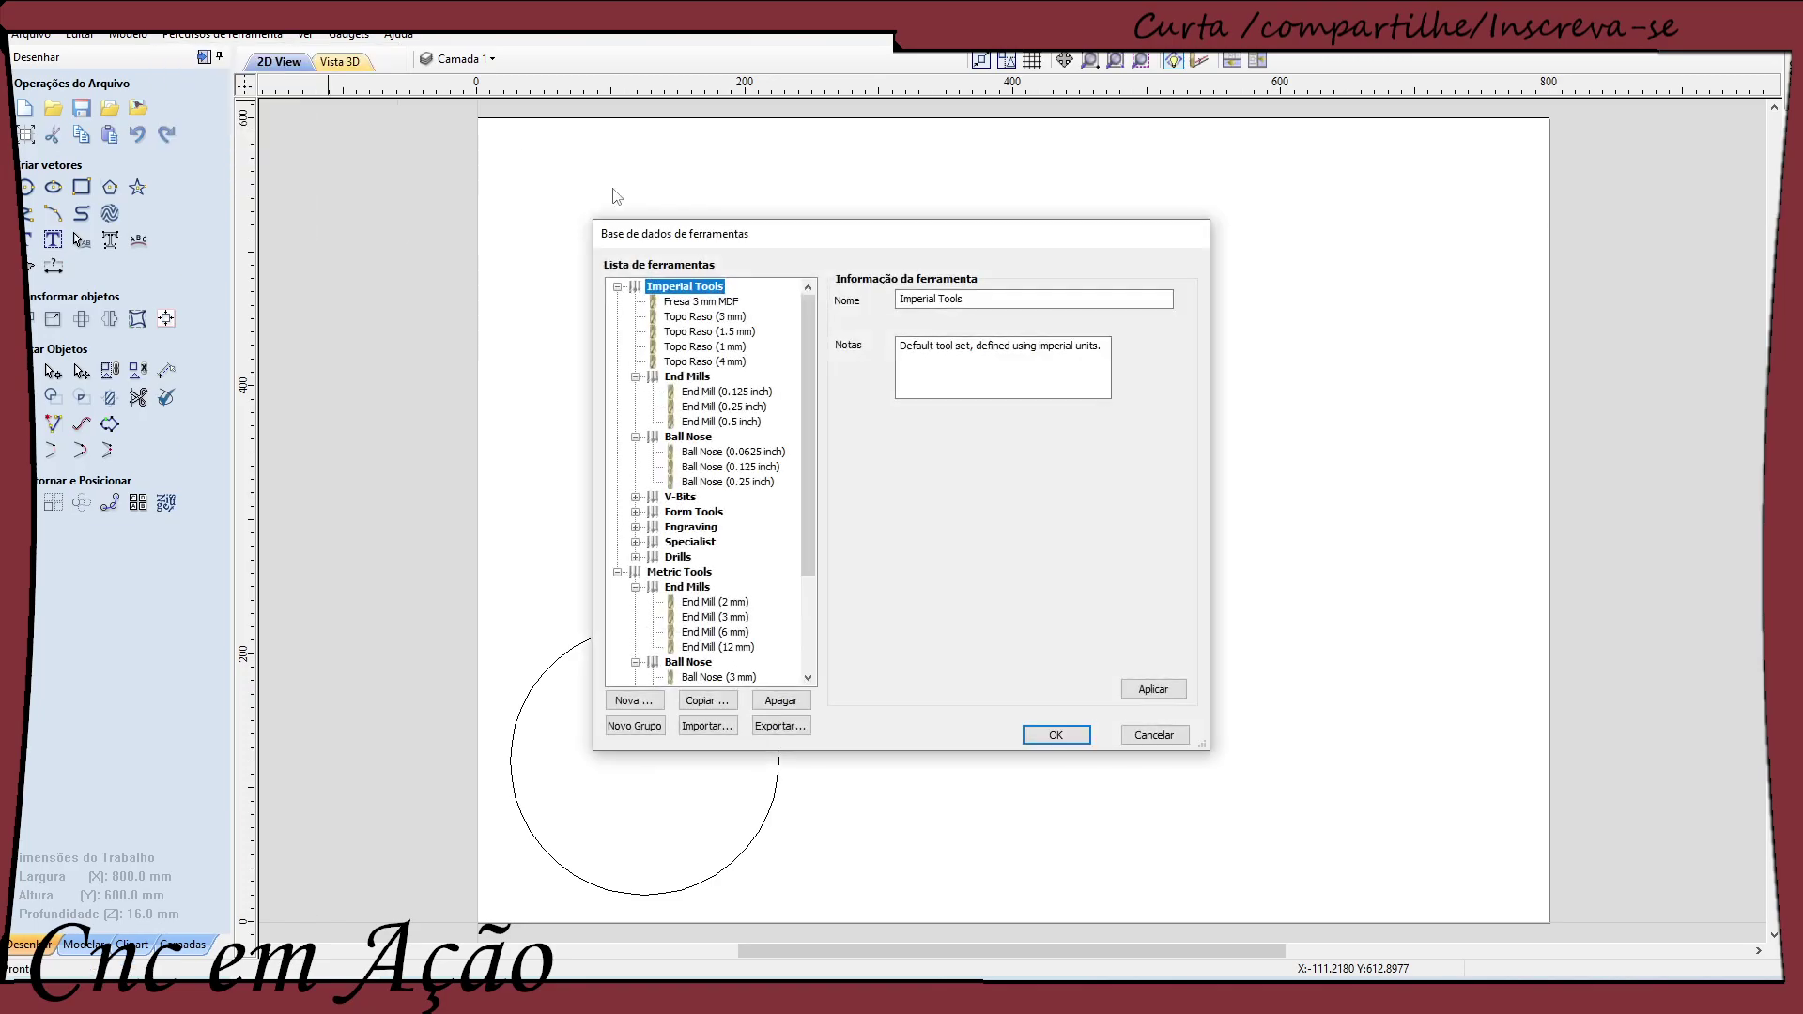
{"action": "left_click", "coordinate": [686, 301]}
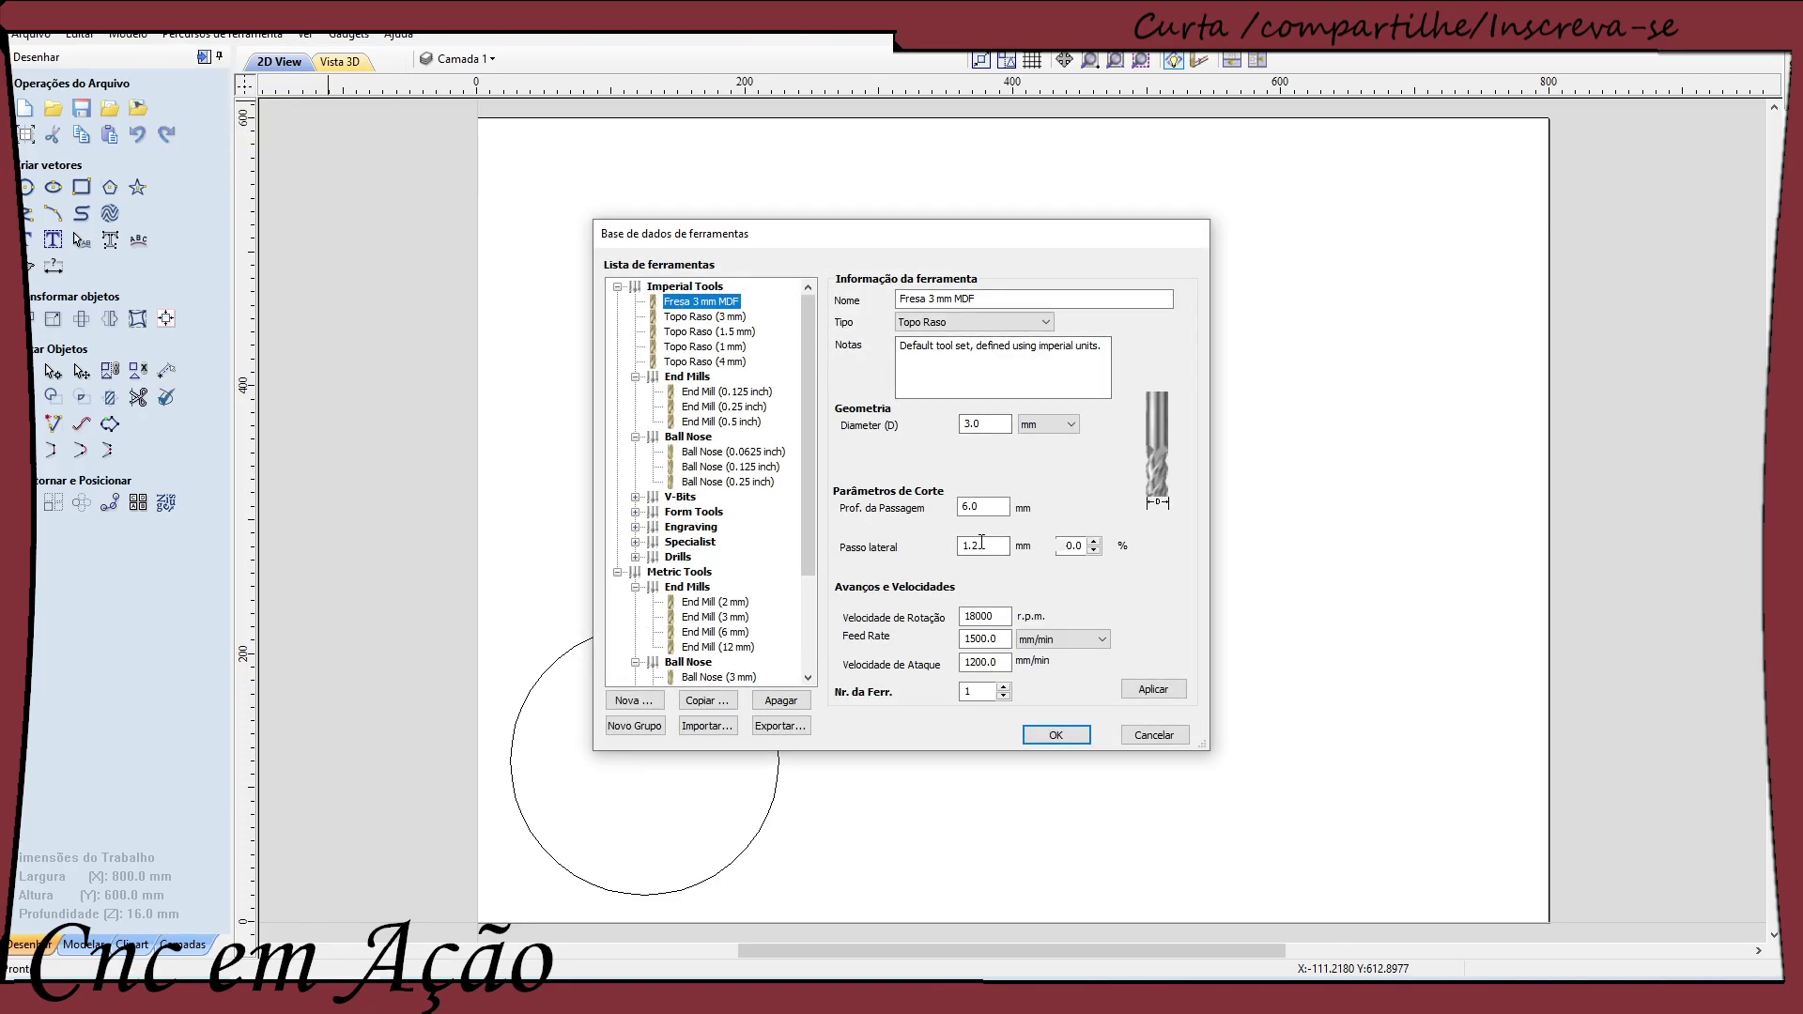
{"action": "left_click", "coordinate": [1055, 550]}
{"action": "left_click", "coordinate": [995, 548]}
{"action": "left_click", "coordinate": [1082, 546]}
{"action": "left_click", "coordinate": [1093, 551]}
{"action": "left_click", "coordinate": [1093, 551]}
{"action": "left_click", "coordinate": [1094, 550]}
{"action": "left_click", "coordinate": [1094, 550]}
Try feed rates of 2000 and 3000 mm/min and a spindle speed of 24000 r.p.m. for the Fresa 3 mm MDF tool
{"action": "left_click_drag", "start_coordinate": [999, 617], "coordinate": [925, 620]}
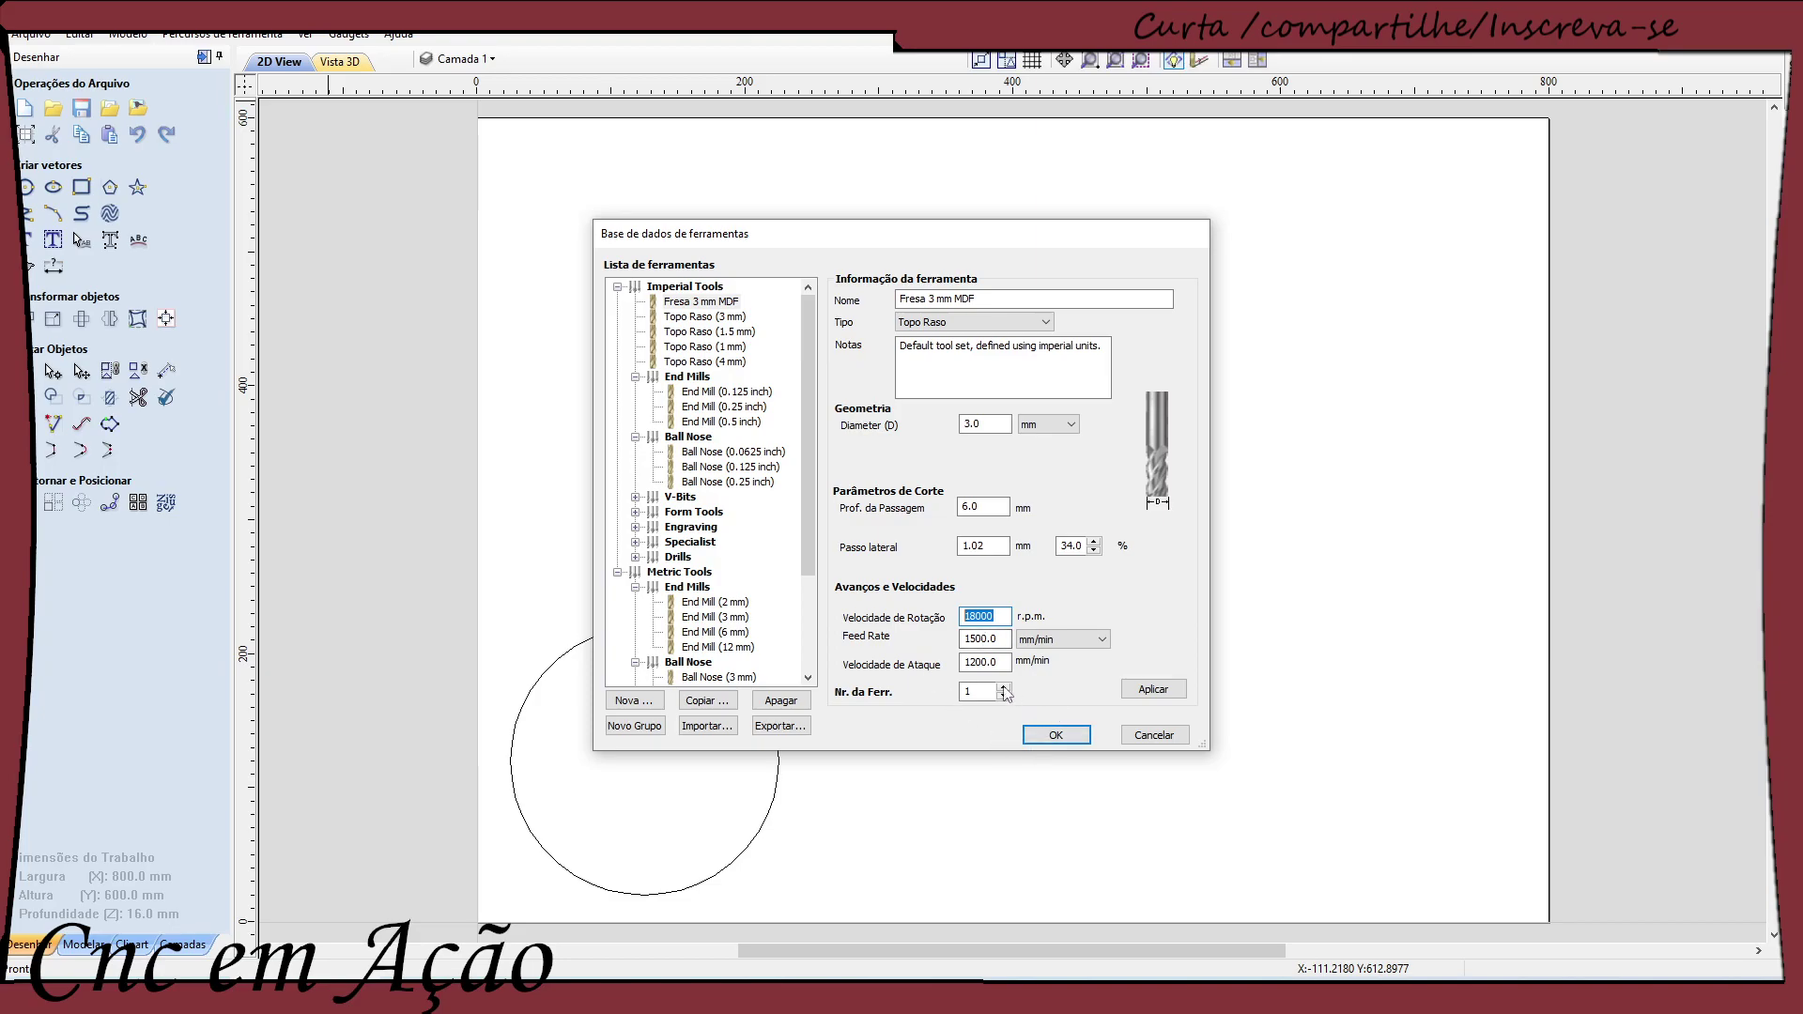
{"action": "left_click", "coordinate": [1002, 639]}
{"action": "double_click", "coordinate": [1002, 640]}
{"action": "type", "text": "2"}
{"action": "left_click_drag", "start_coordinate": [990, 638], "coordinate": [942, 671]}
{"action": "type", "text": "3"}
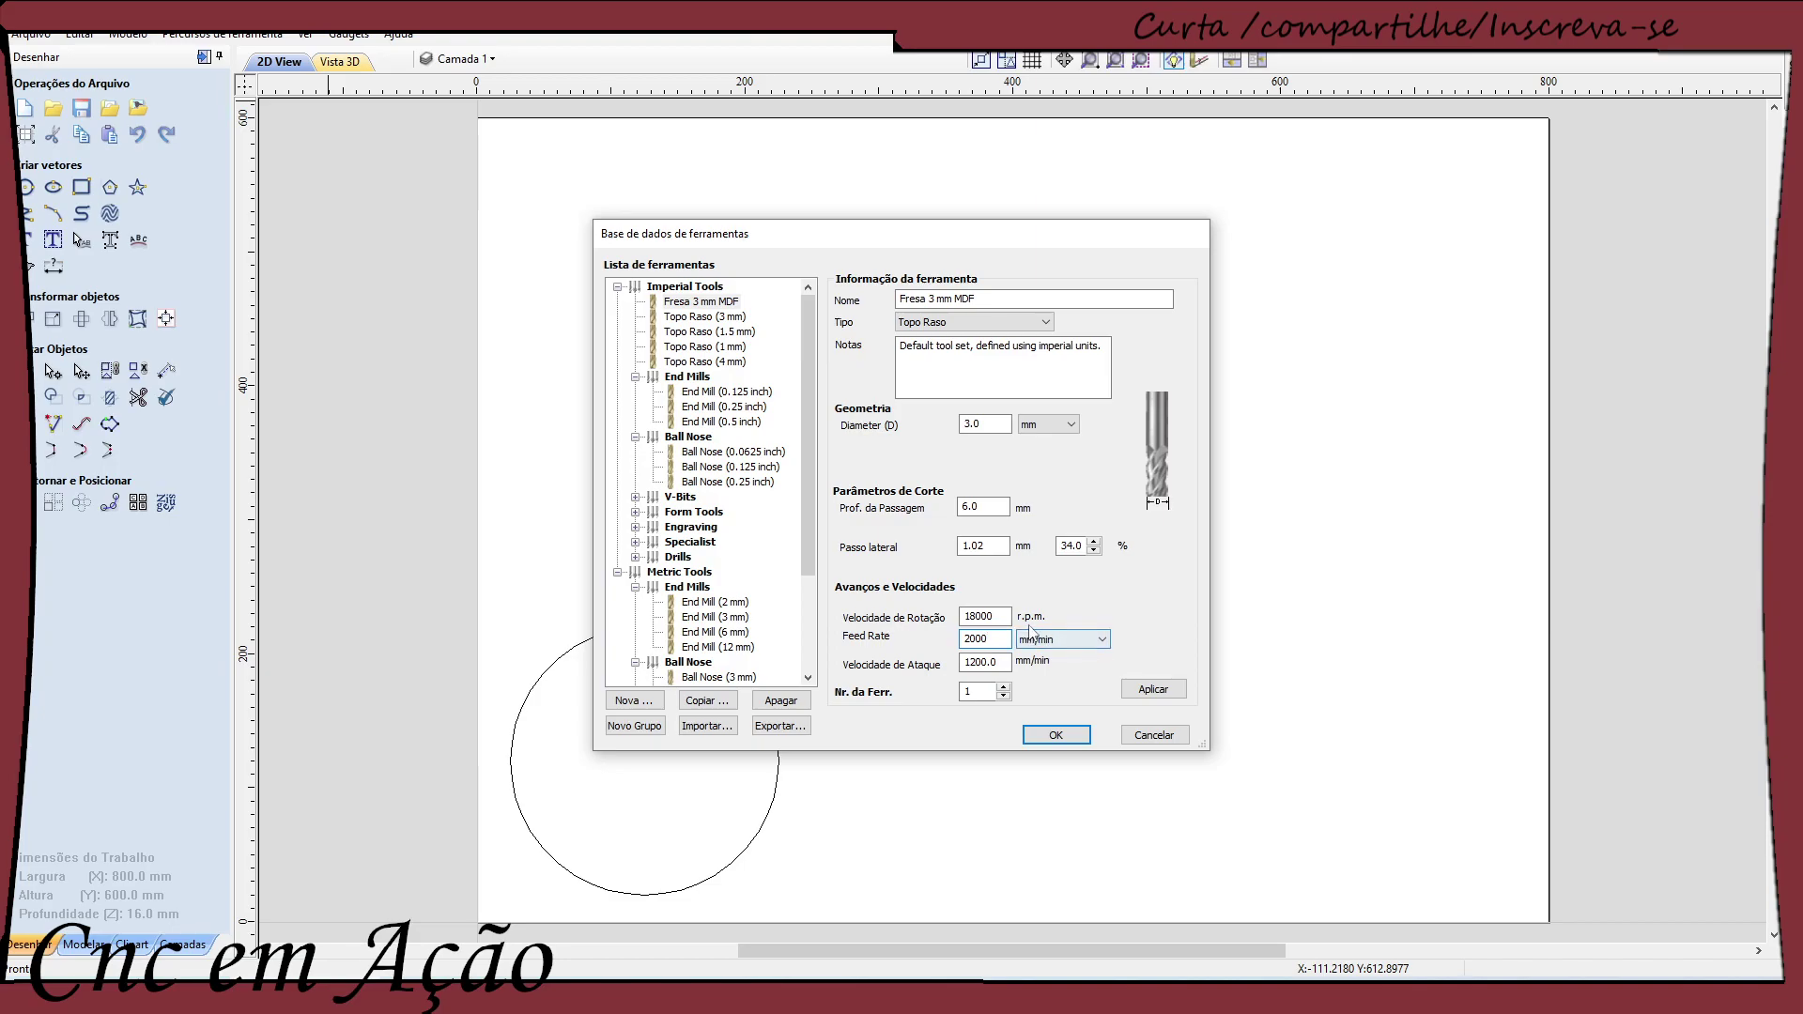
{"action": "double_click", "coordinate": [976, 638]}
{"action": "type", "text": "3000"}
{"action": "double_click", "coordinate": [988, 618]}
{"action": "type", "text": "24000"}
Set the tool's spindle speed to 18000 r.p.m. and its feed rate to 1800, keeping mm/min as the unit
{"action": "key", "text": "BackSpace"}
{"action": "key", "text": "BackSpace"}
{"action": "key", "text": "BackSpace"}
{"action": "key", "text": "Tab"}
{"action": "type", "text": "1"}
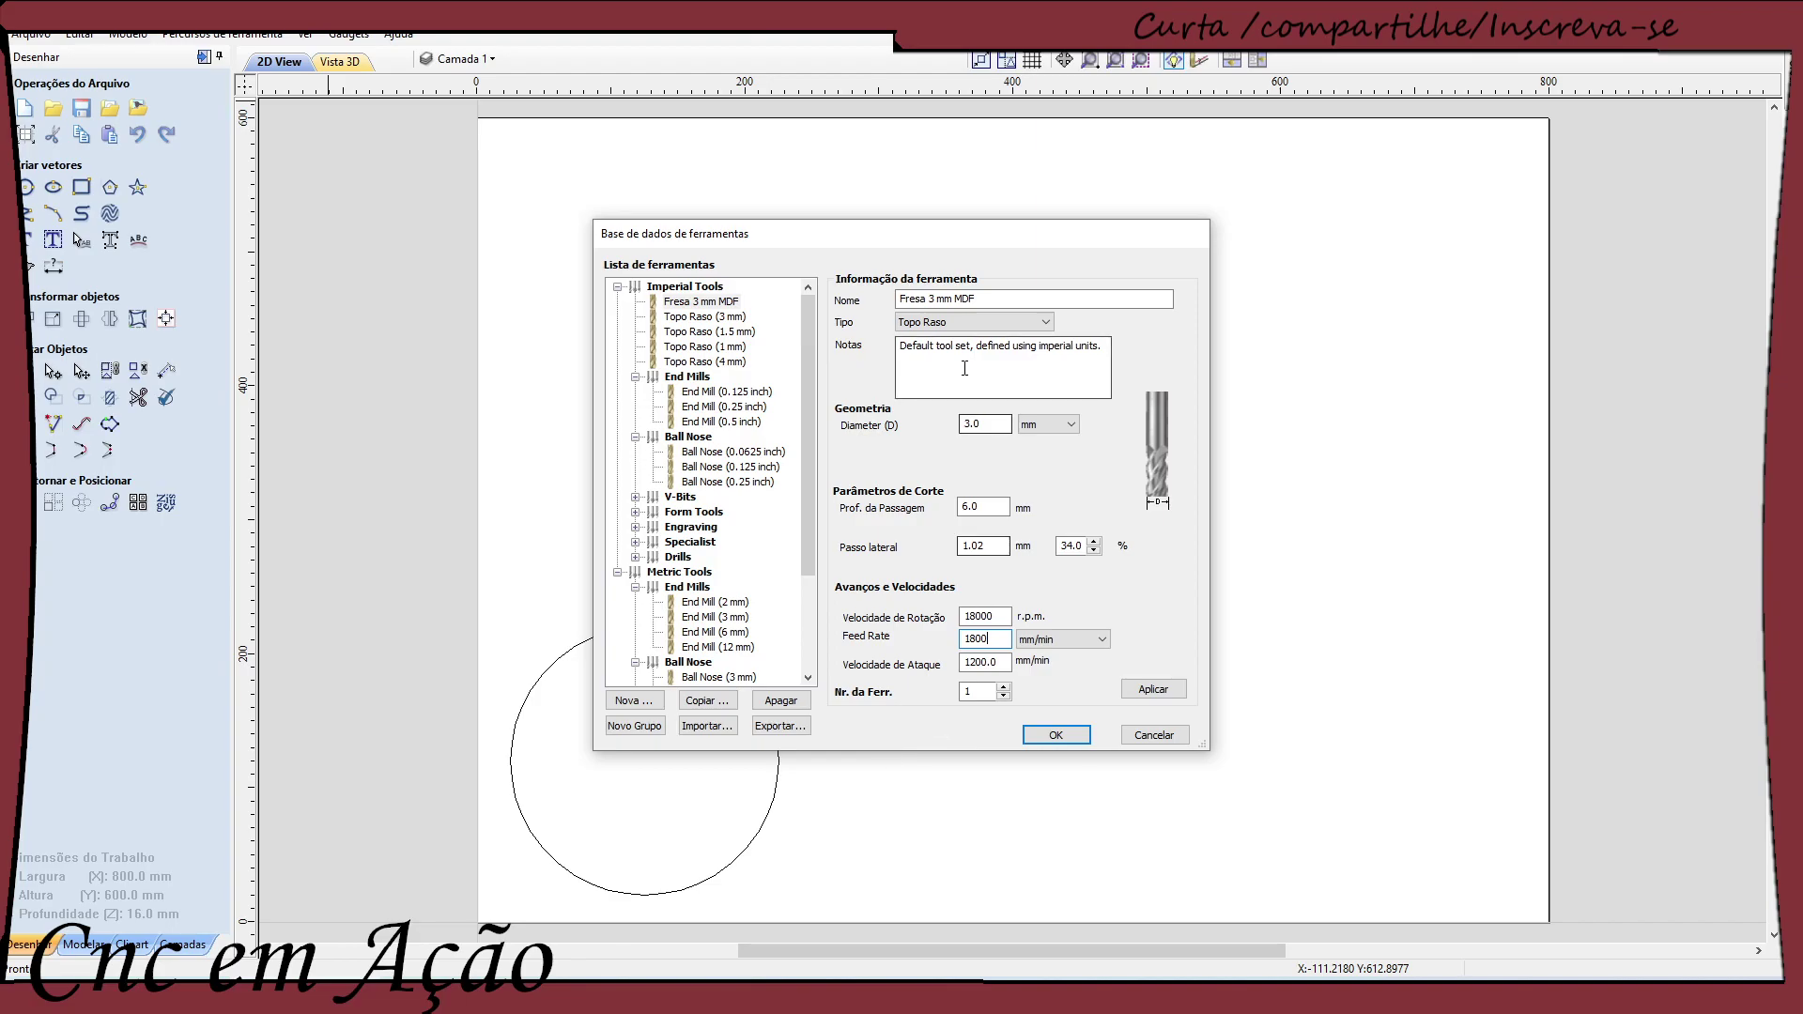
{"action": "left_click", "coordinate": [1089, 641]}
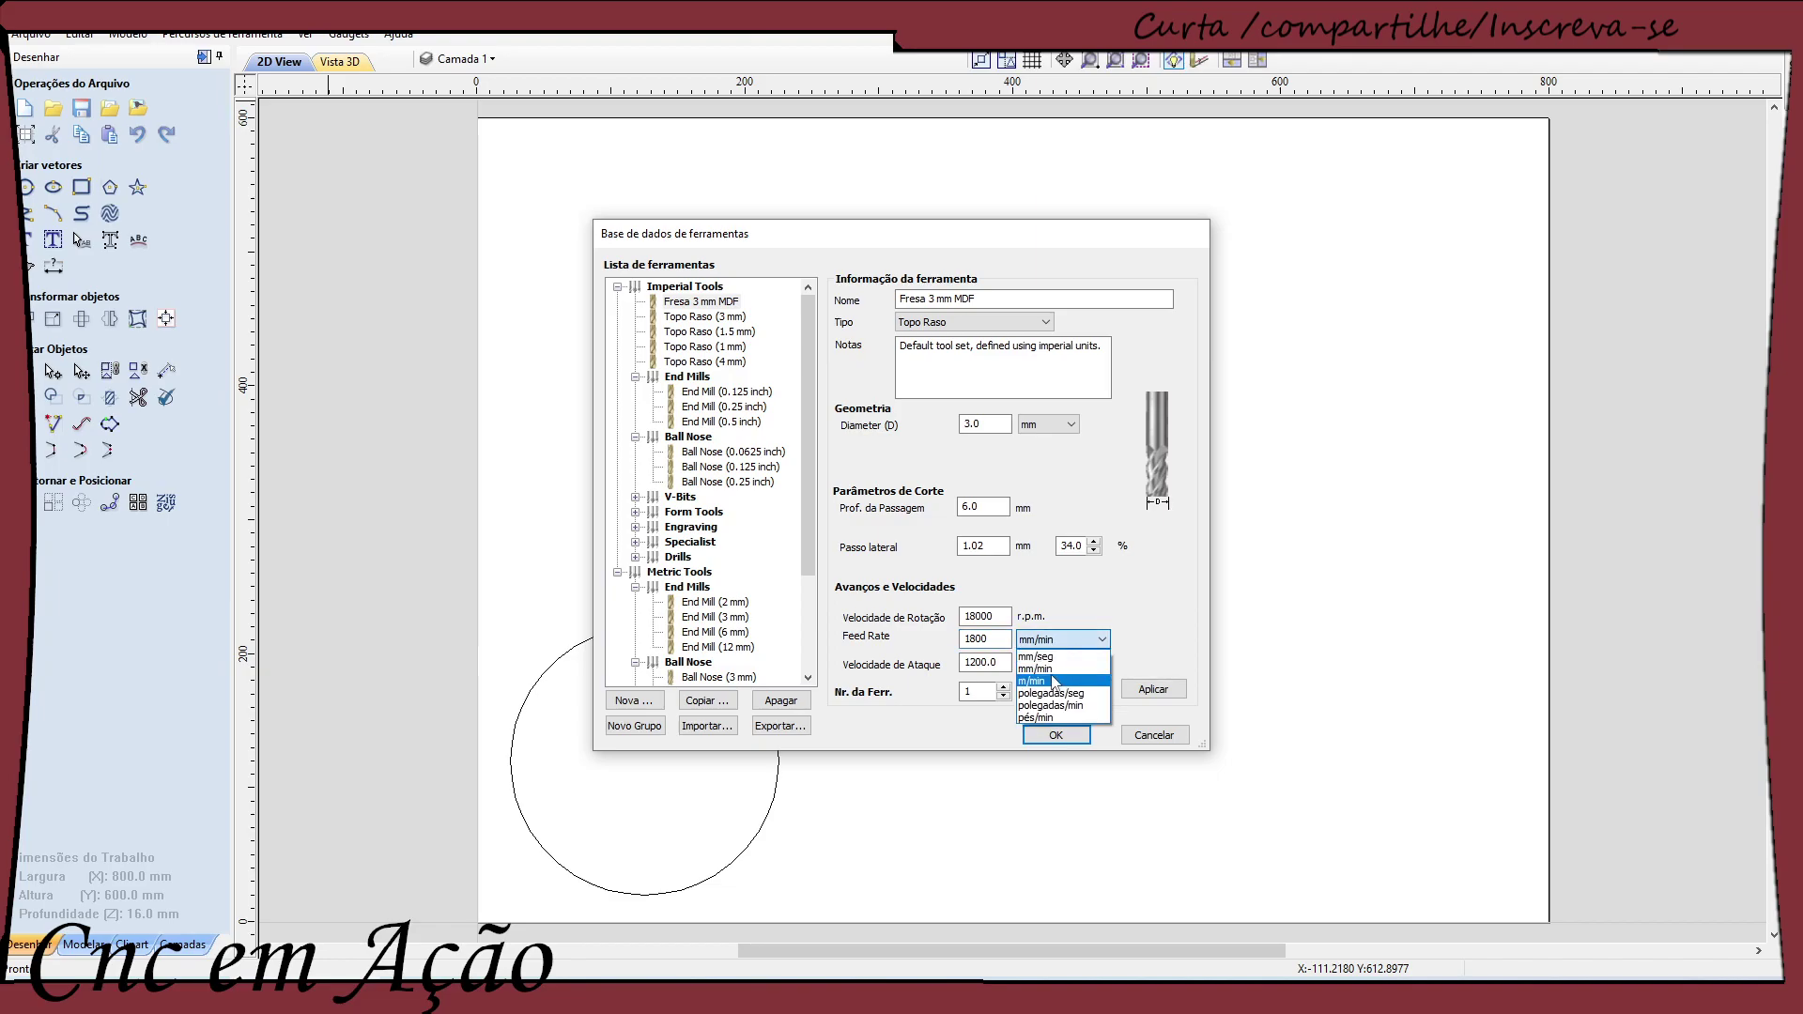
{"action": "left_click", "coordinate": [1053, 670]}
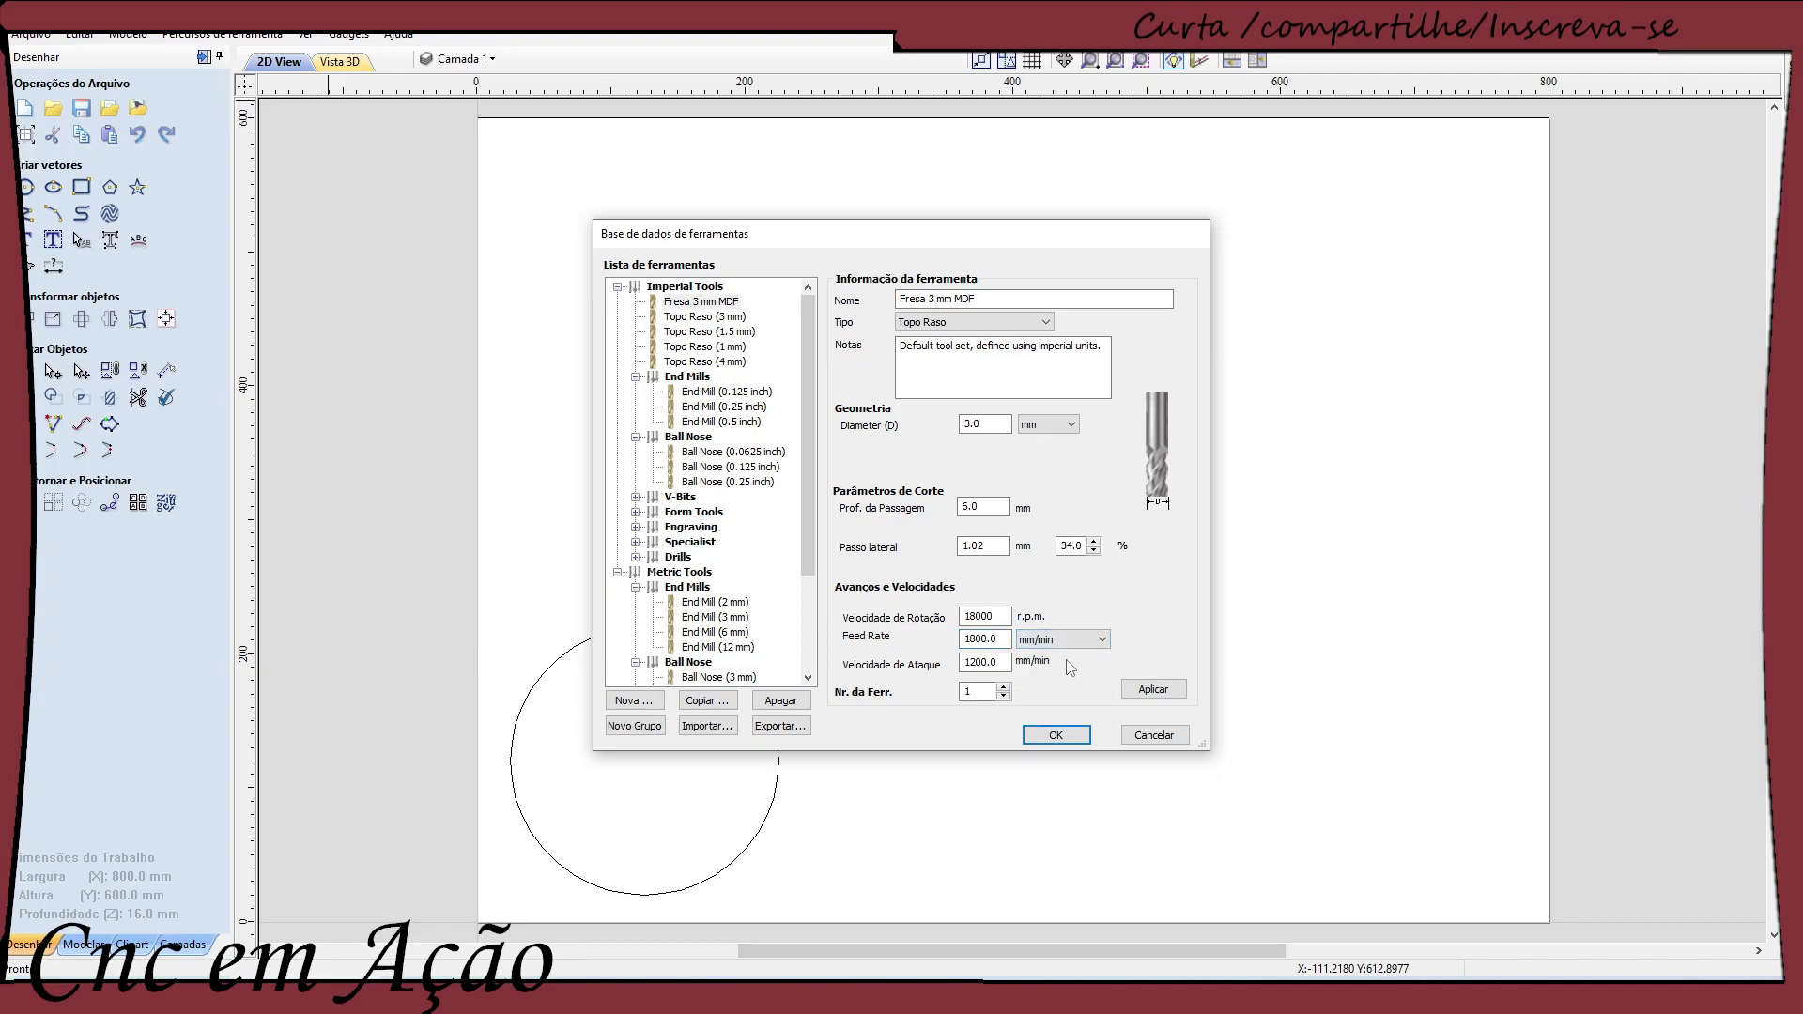
{"action": "left_click", "coordinate": [1090, 642]}
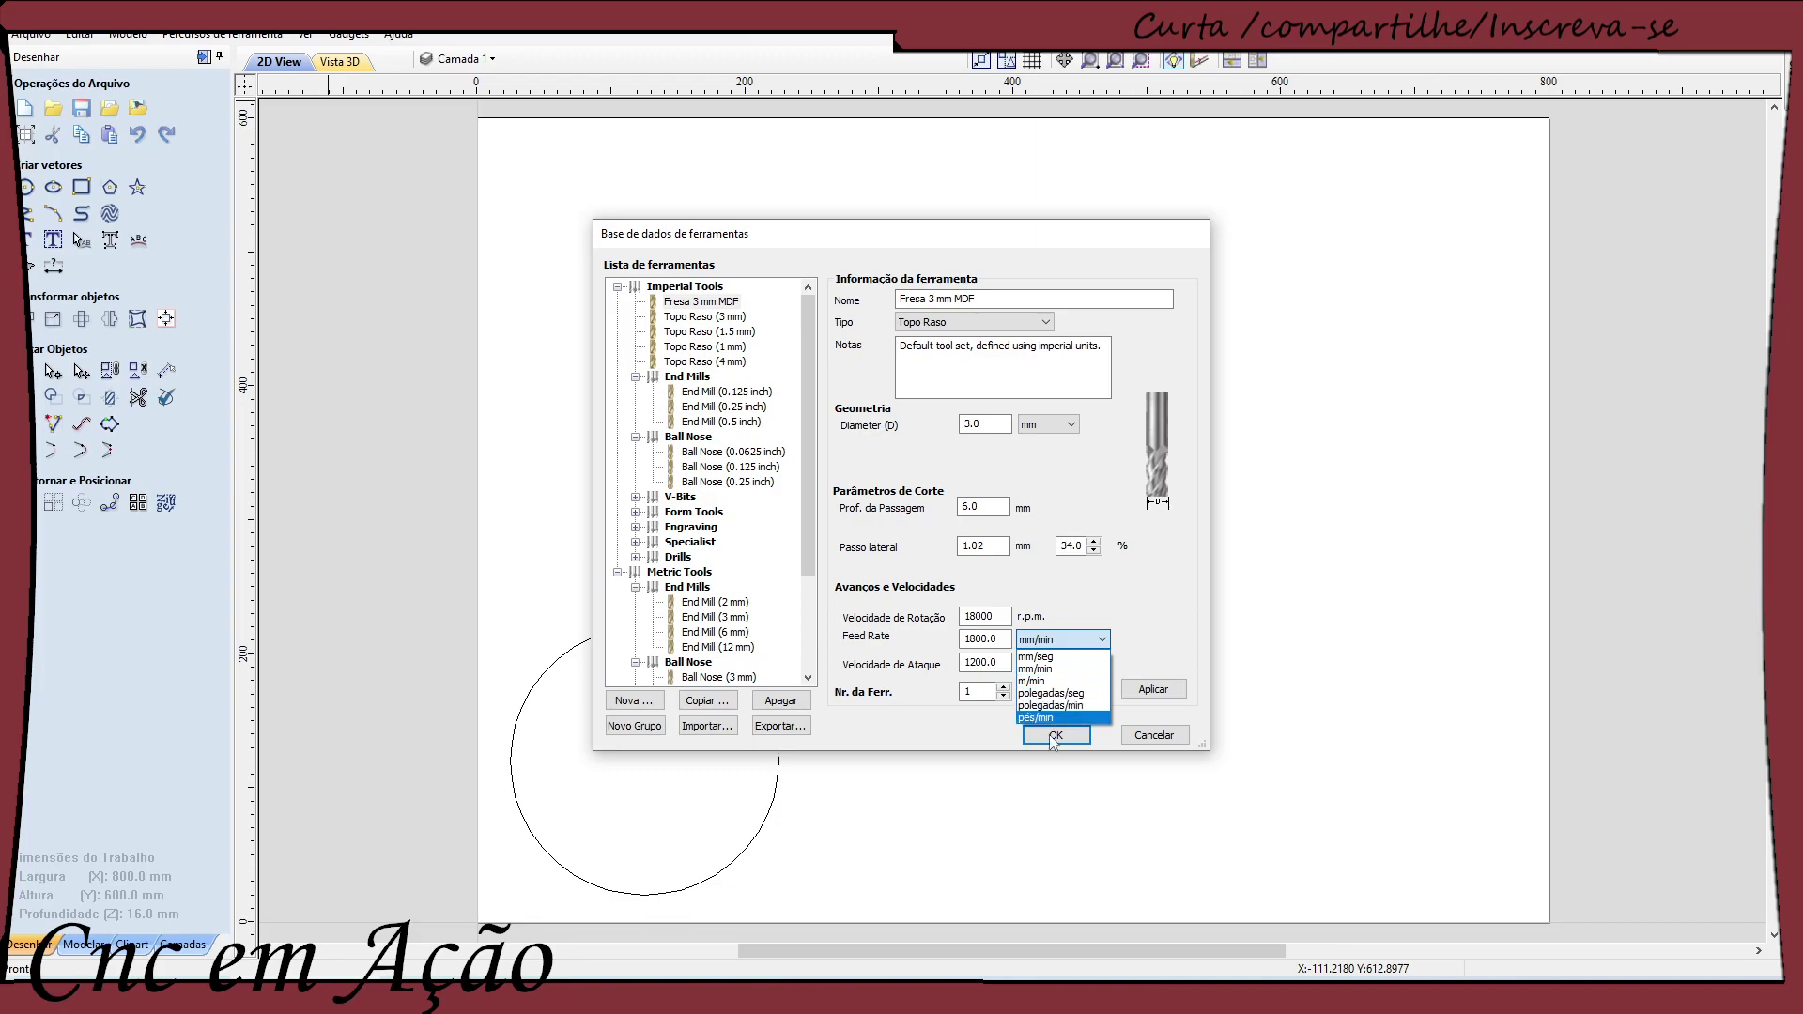
{"action": "left_click", "coordinate": [1052, 670]}
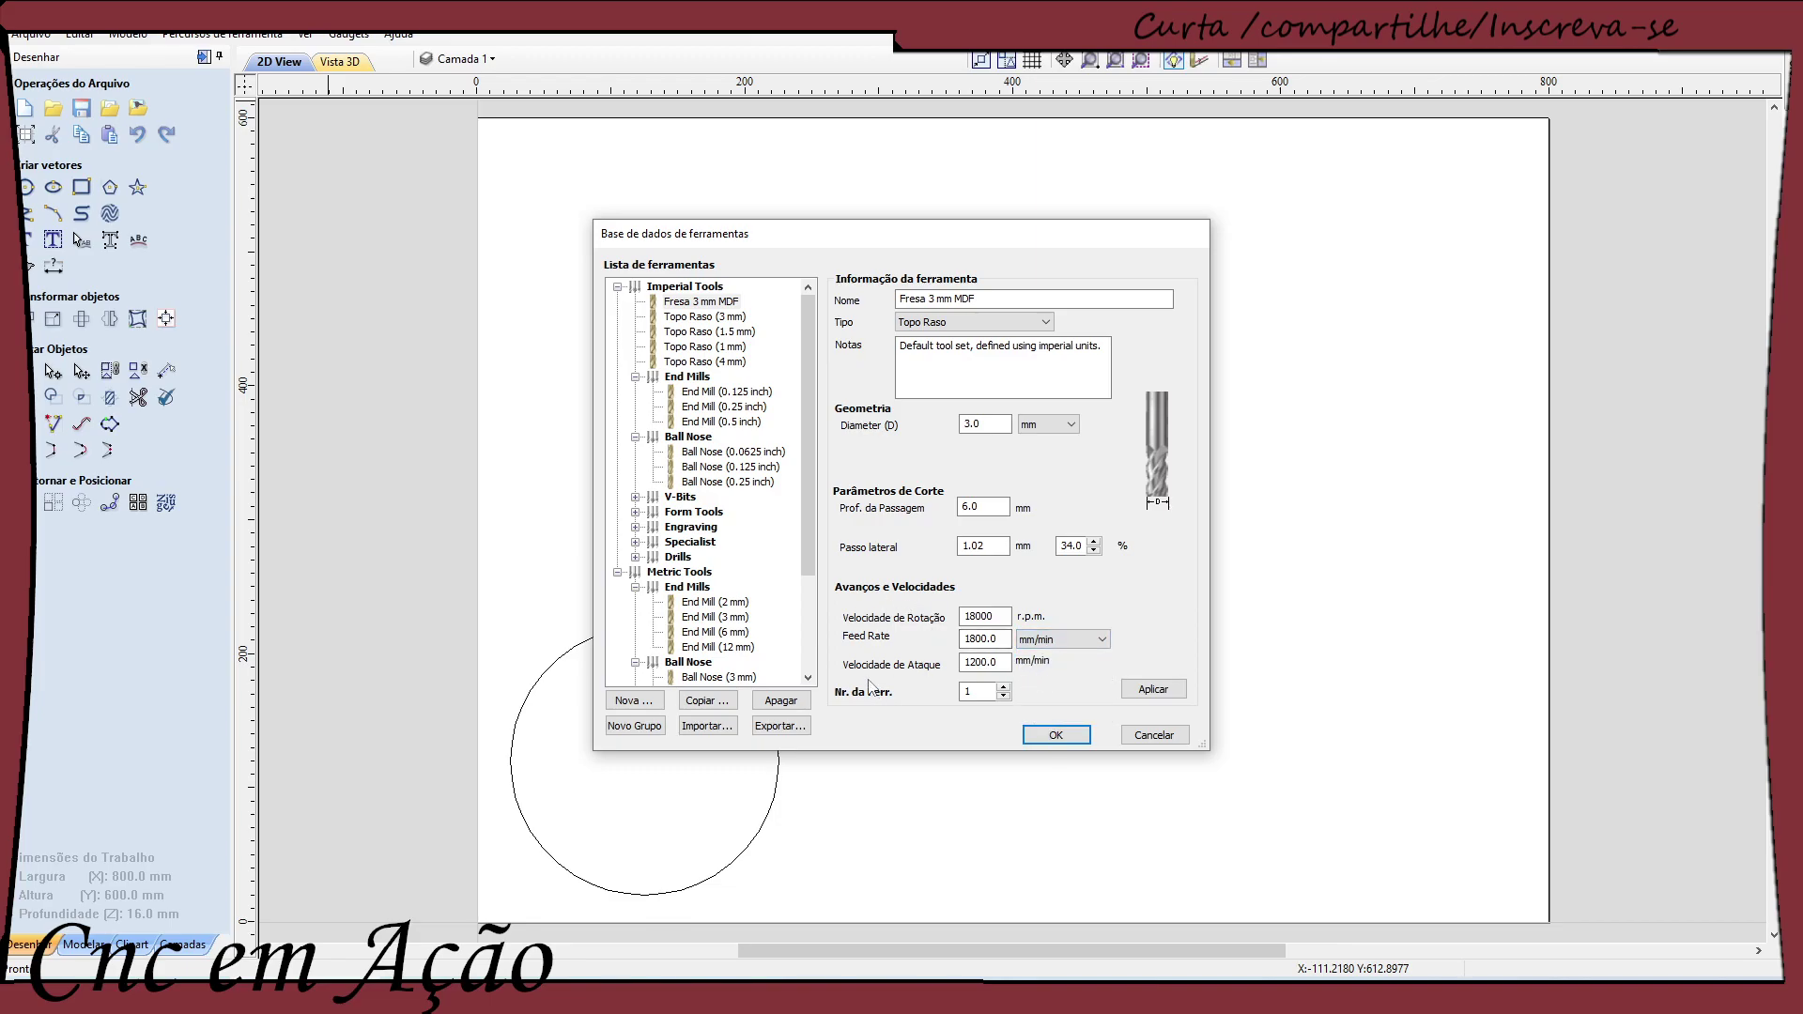
Apply the changes to the Fresa 3 mm MDF tool and close the tool database
{"action": "left_click_drag", "start_coordinate": [1007, 663], "coordinate": [917, 674]}
{"action": "left_click", "coordinate": [976, 695]}
{"action": "left_click", "coordinate": [1148, 697]}
{"action": "left_click", "coordinate": [1150, 693]}
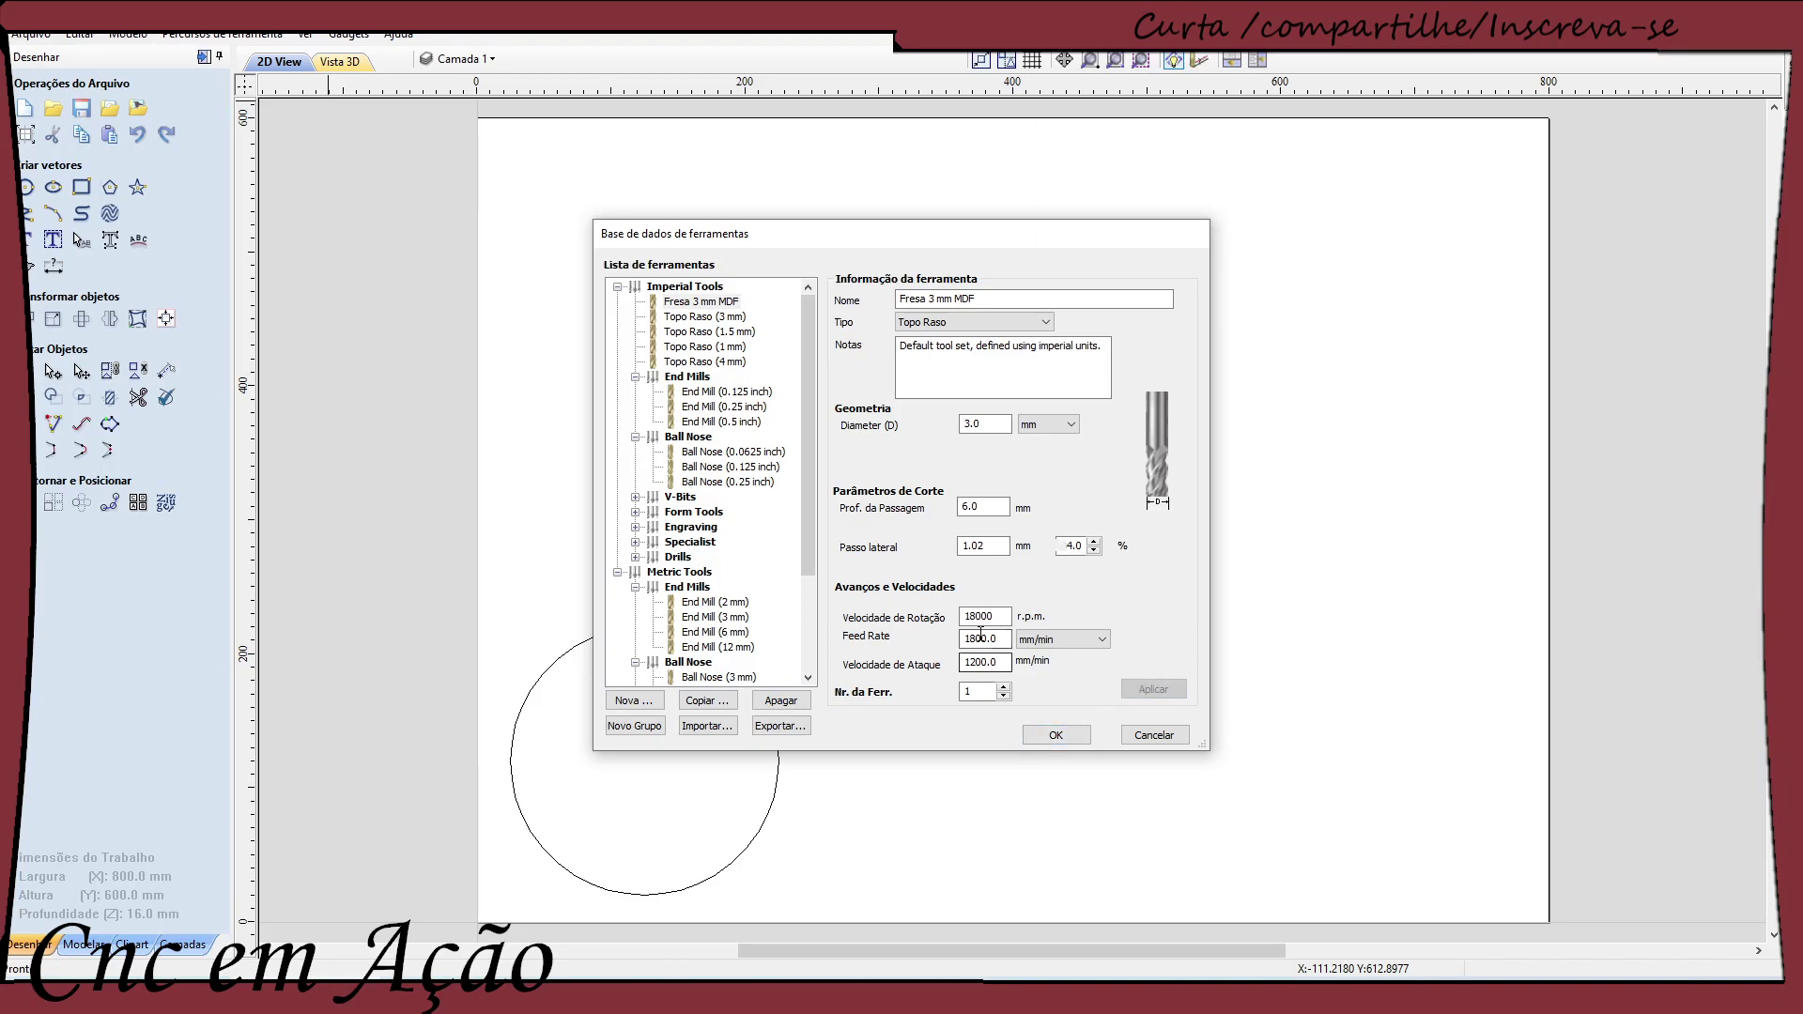
{"action": "left_click", "coordinate": [1069, 740]}
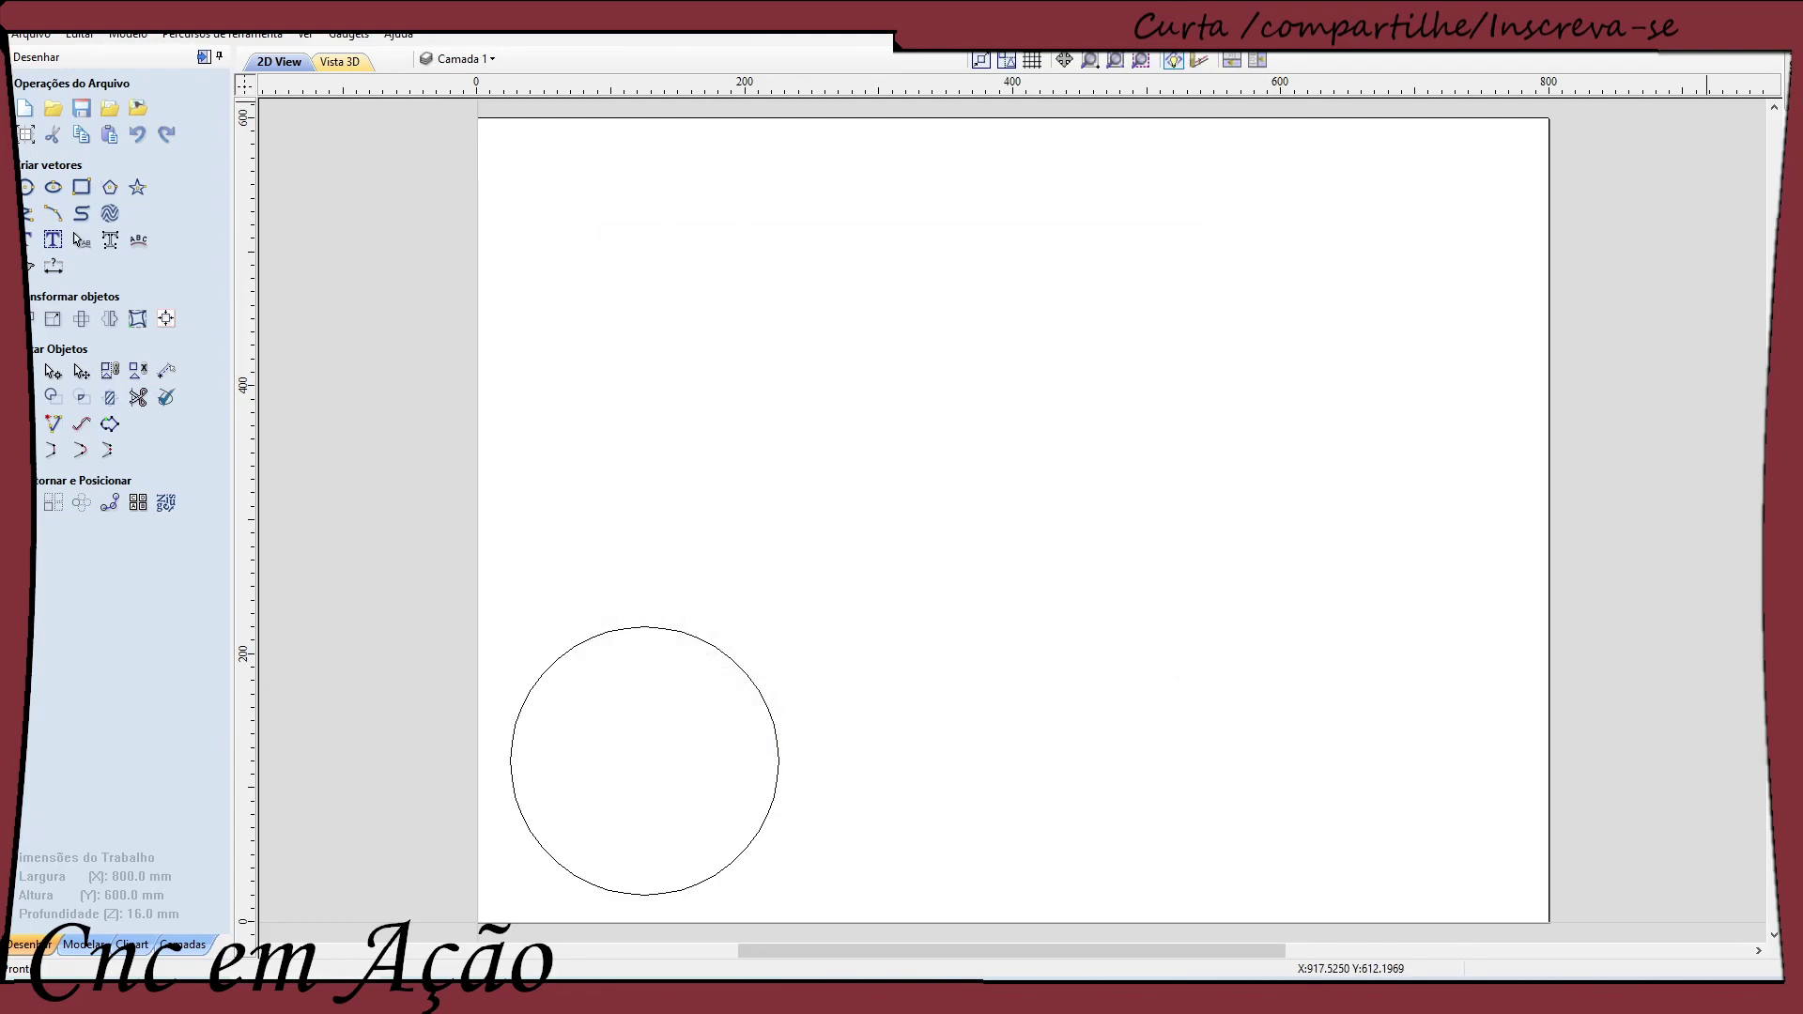
Start a 2D profile cut toolpath (Percurso de Corte 2D) and check the job setup without changing it
{"action": "mouse_move", "coordinate": [1774, 89]}
{"action": "left_click", "coordinate": [1774, 58]}
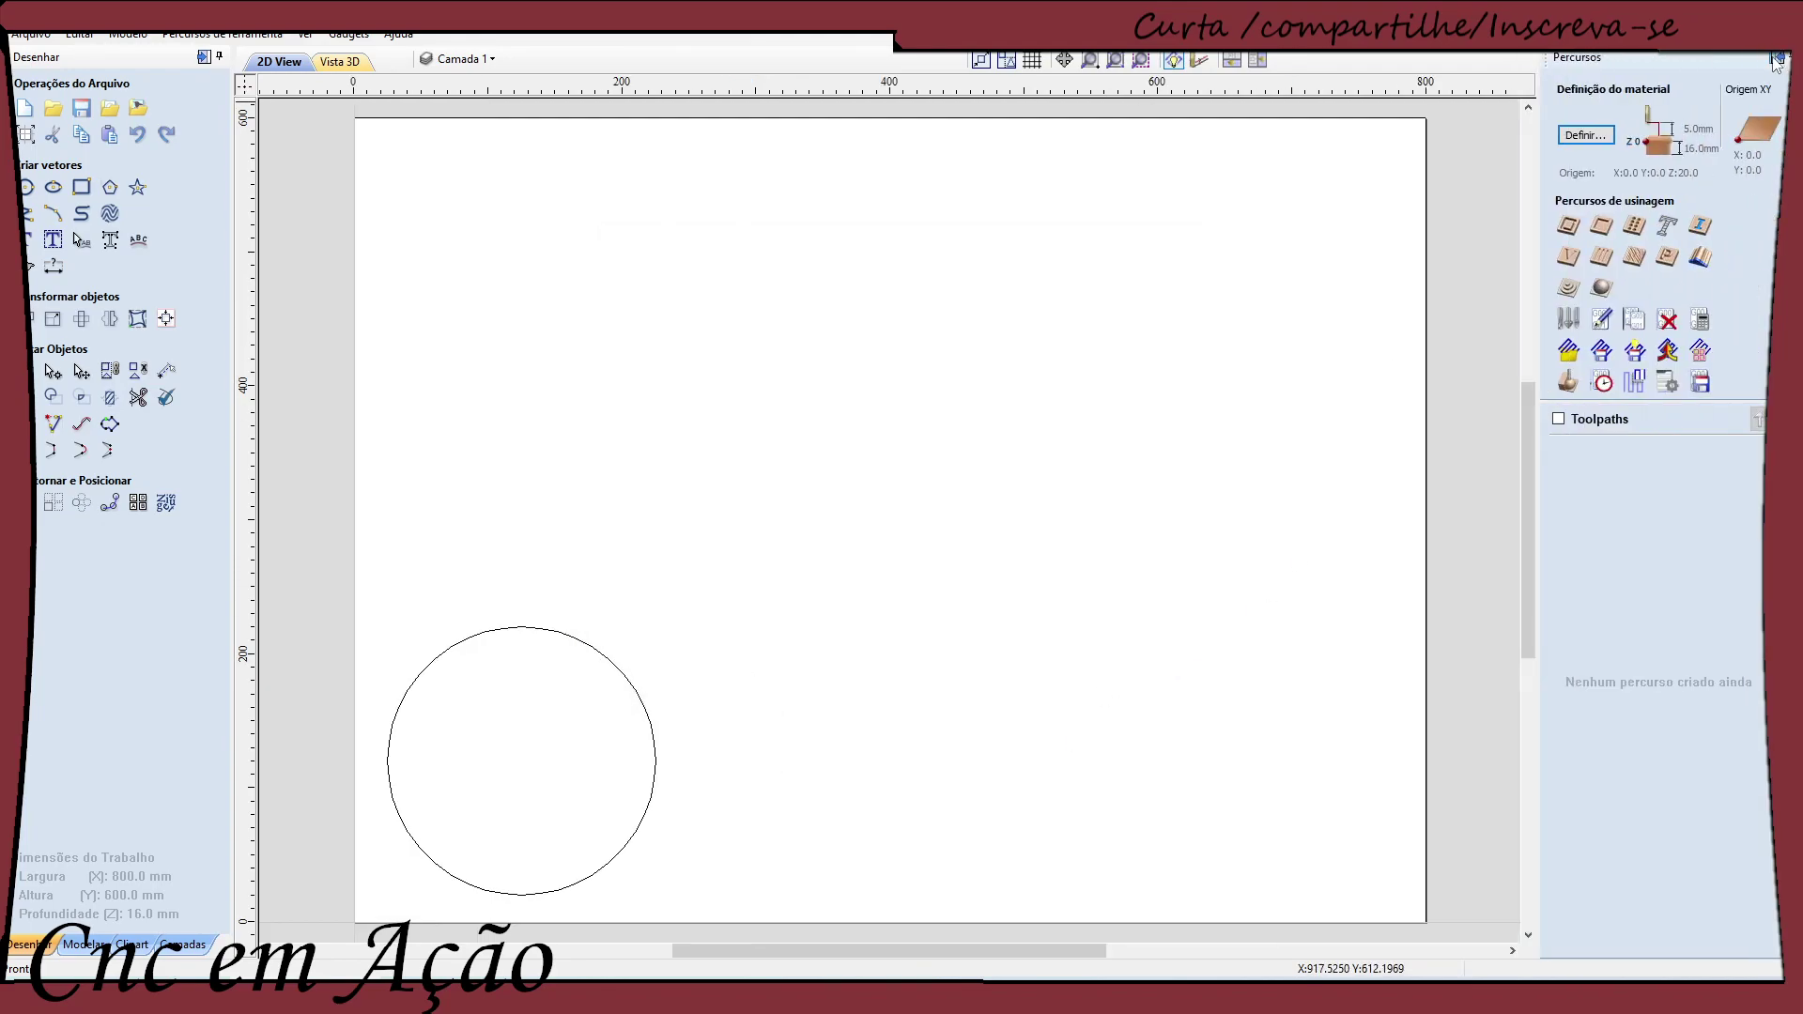
{"action": "left_click", "coordinate": [1568, 228]}
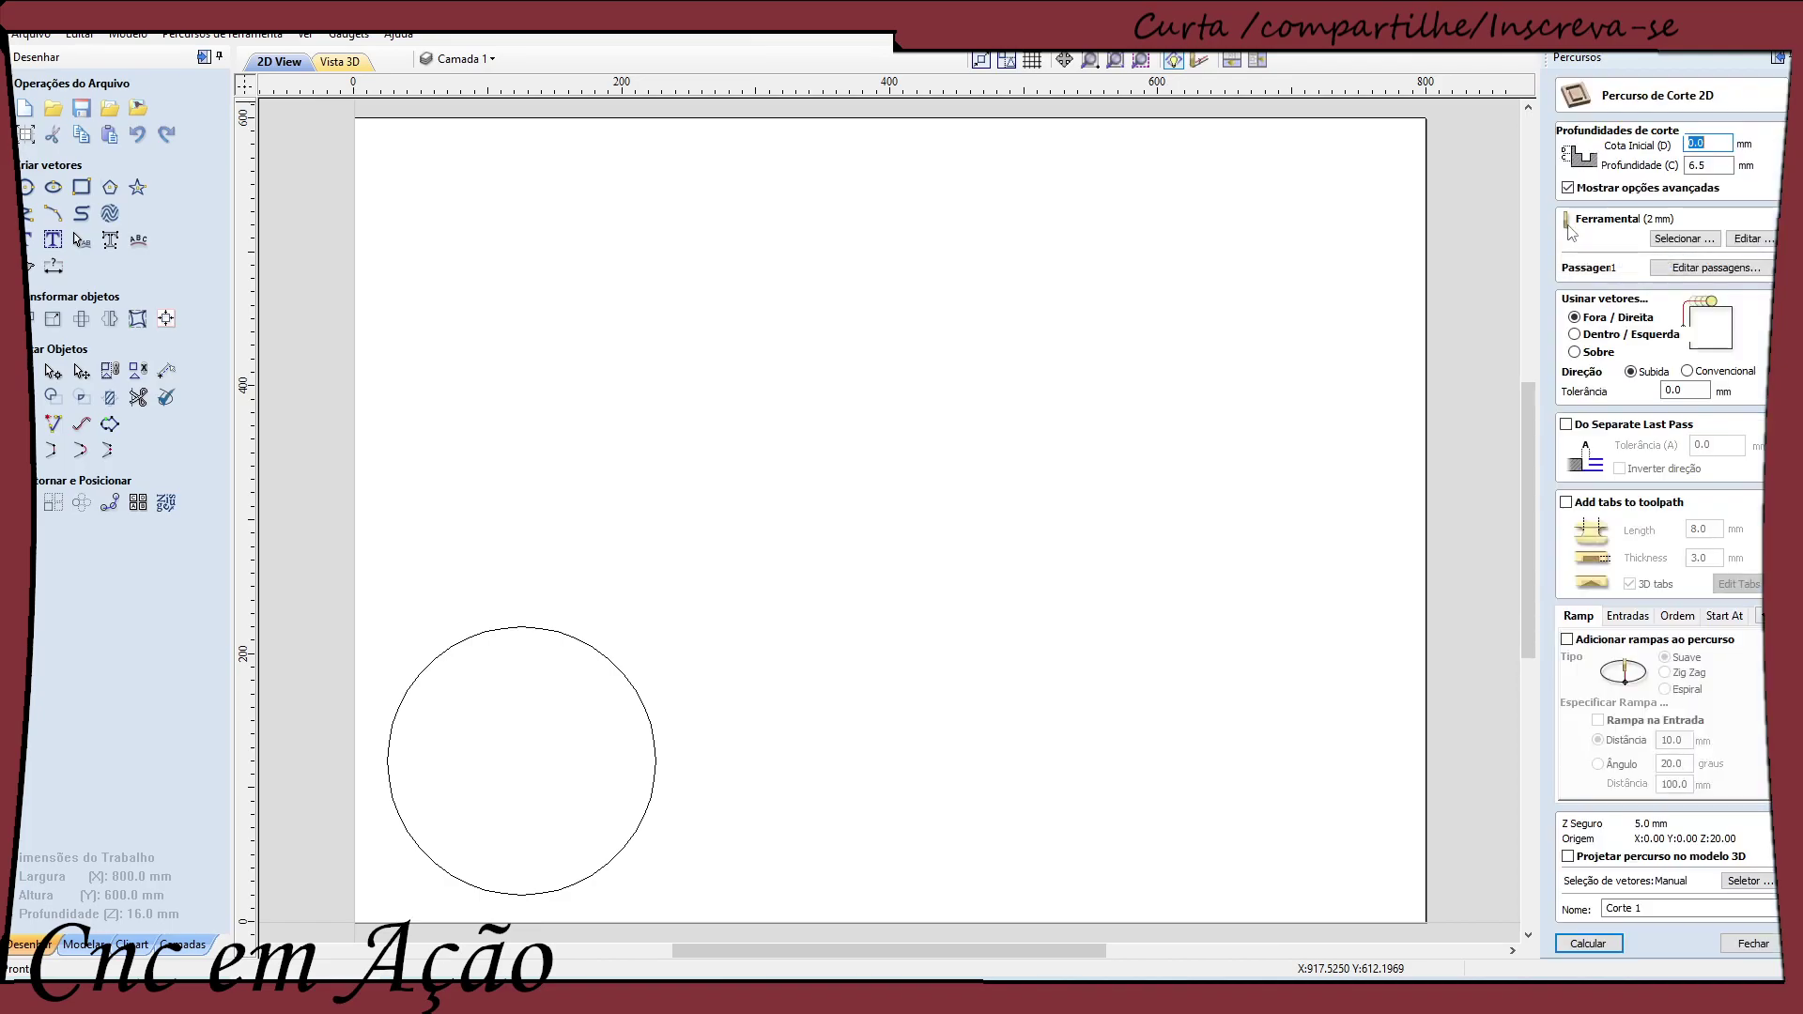
{"action": "left_click", "coordinate": [26, 134]}
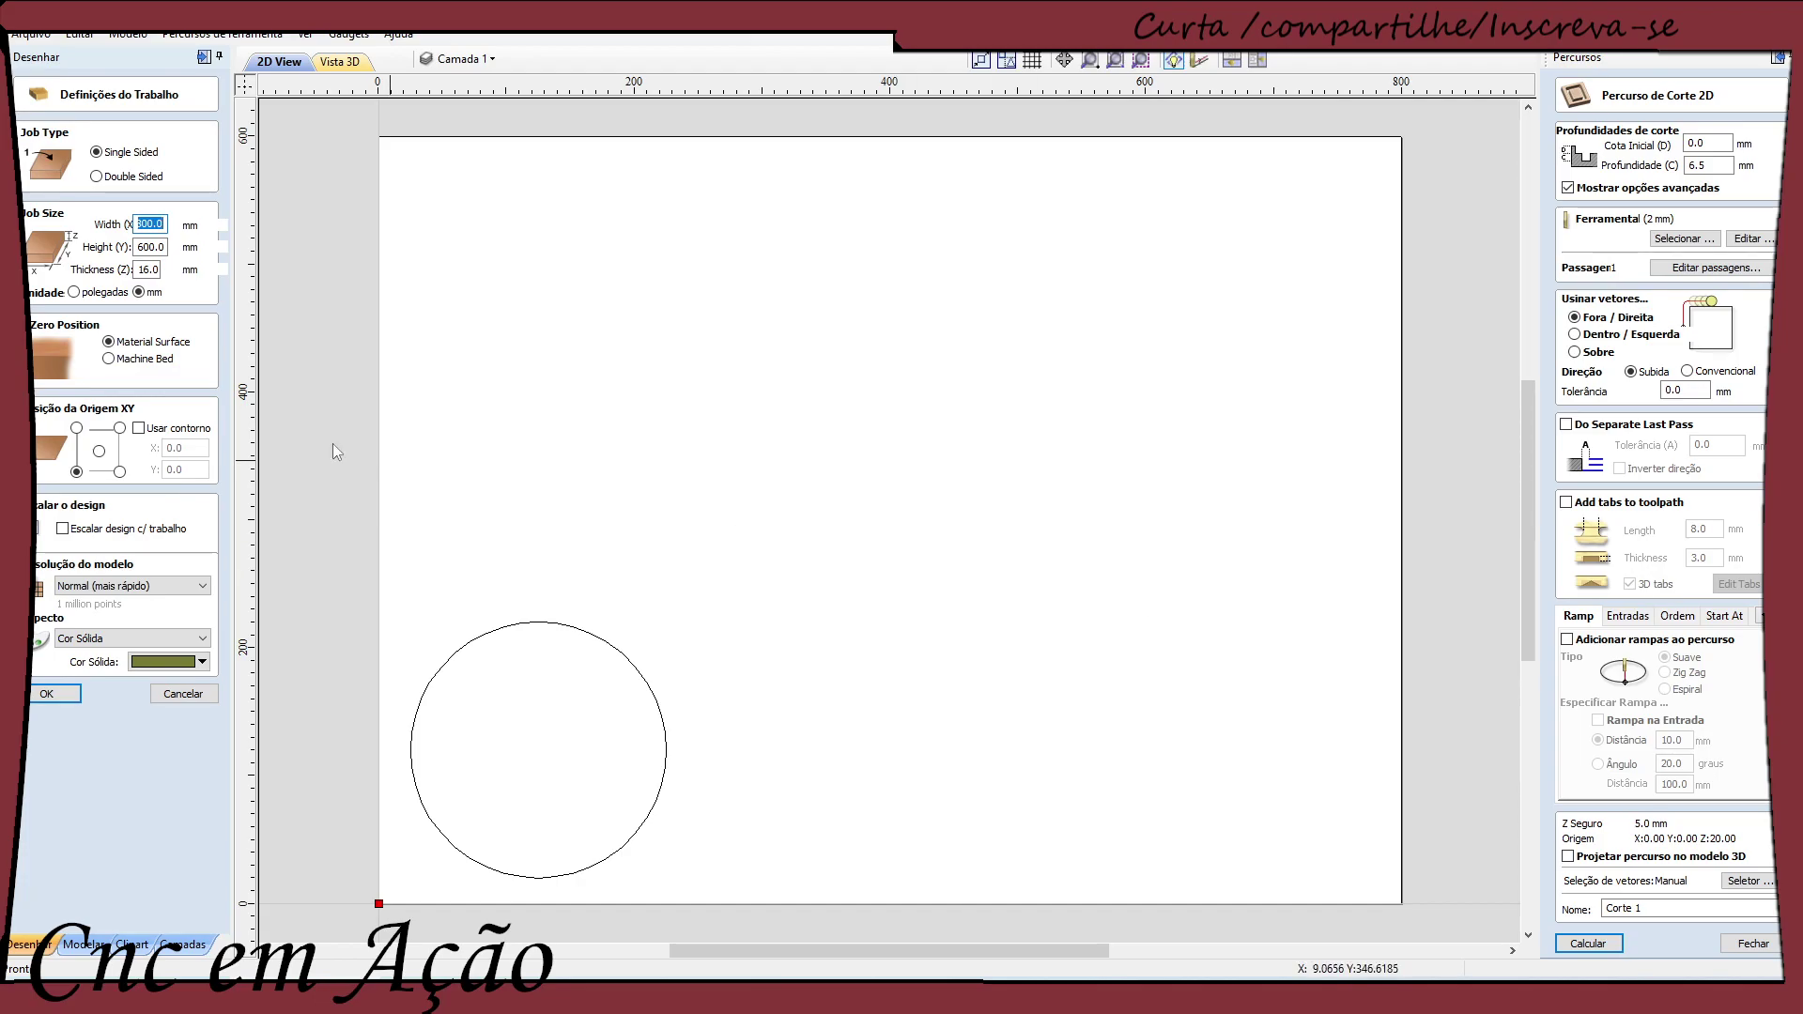
{"action": "left_click", "coordinate": [54, 693]}
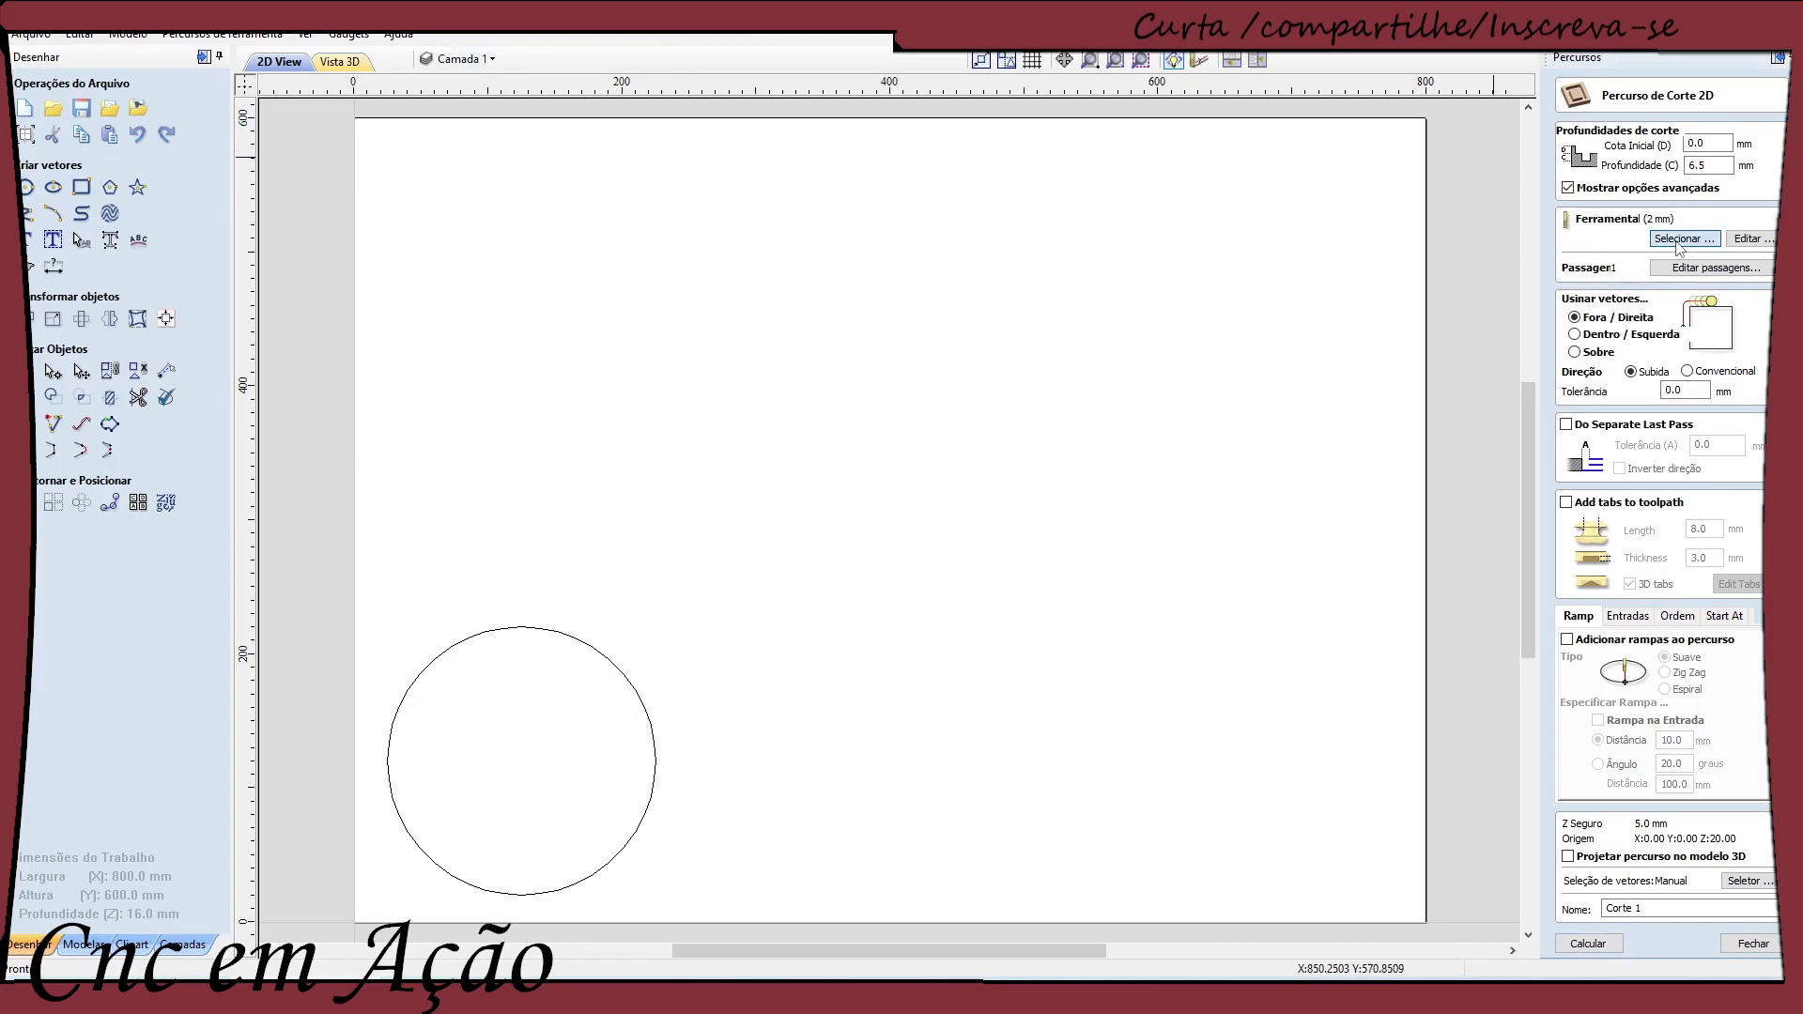
Select the Fresa 3 mm MDF tool from the tool database for the 2D cut toolpath
{"action": "left_click", "coordinate": [1680, 241]}
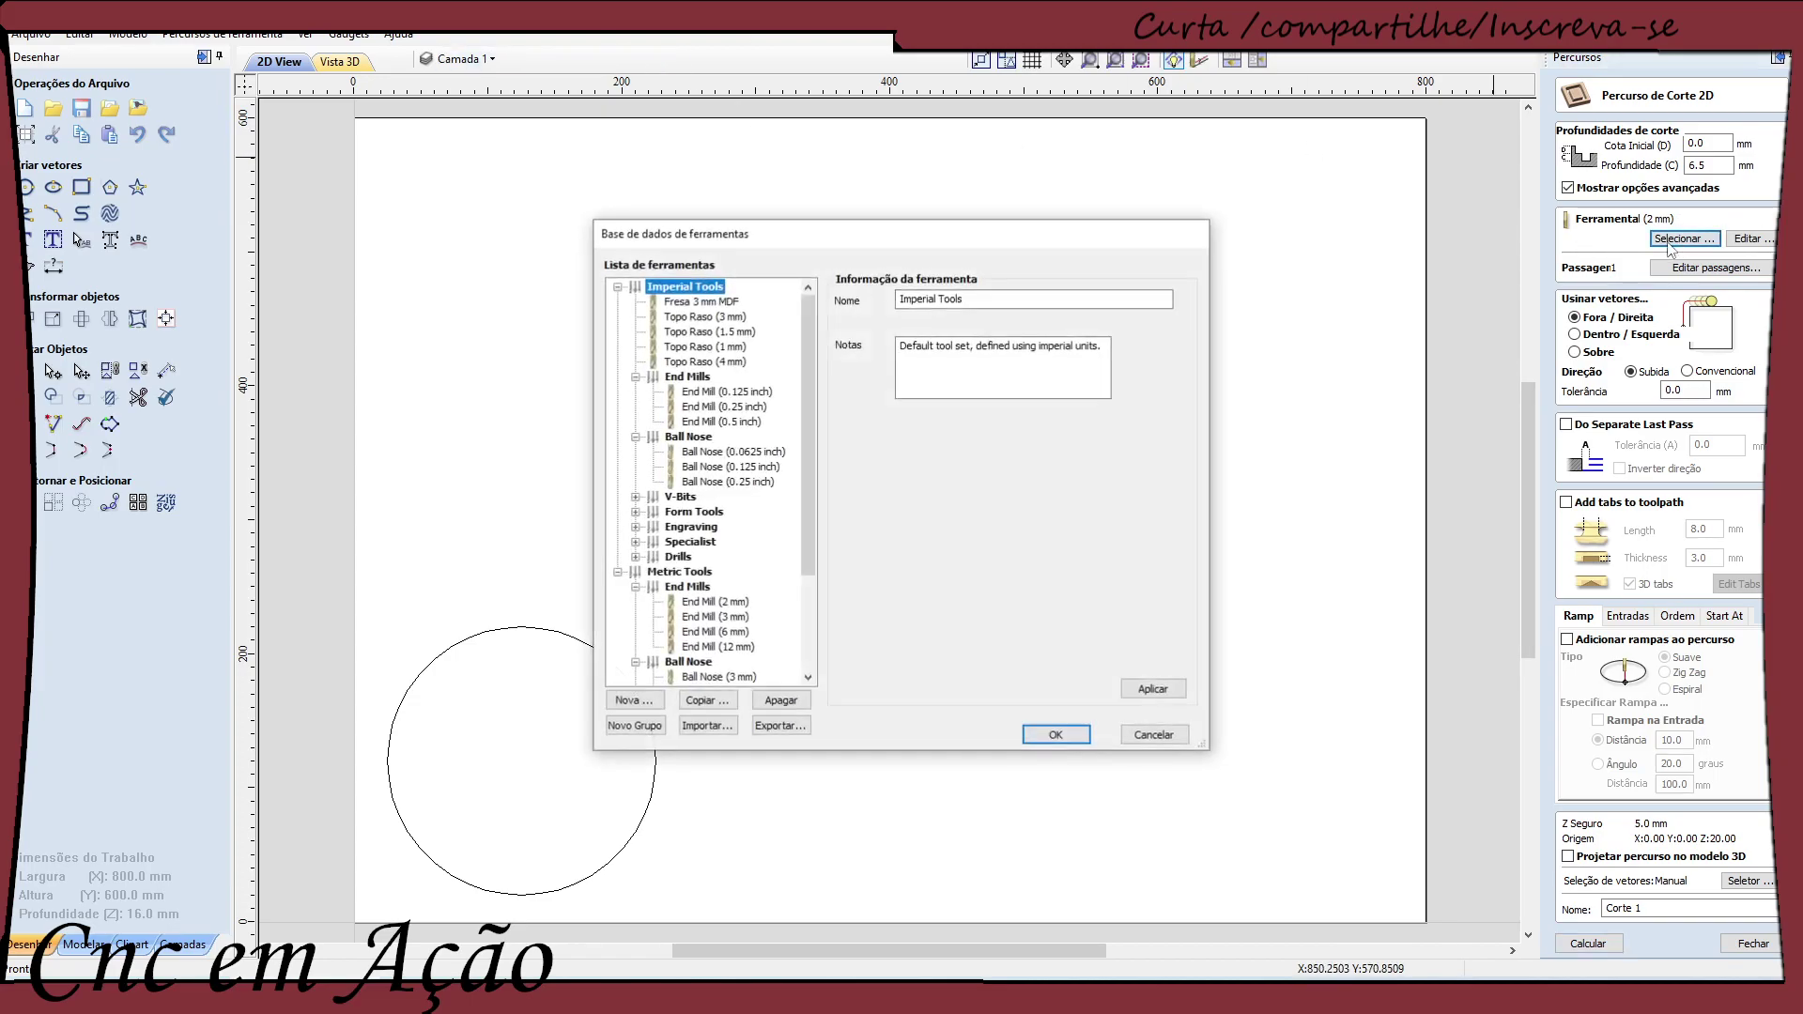
{"action": "left_click", "coordinate": [697, 302]}
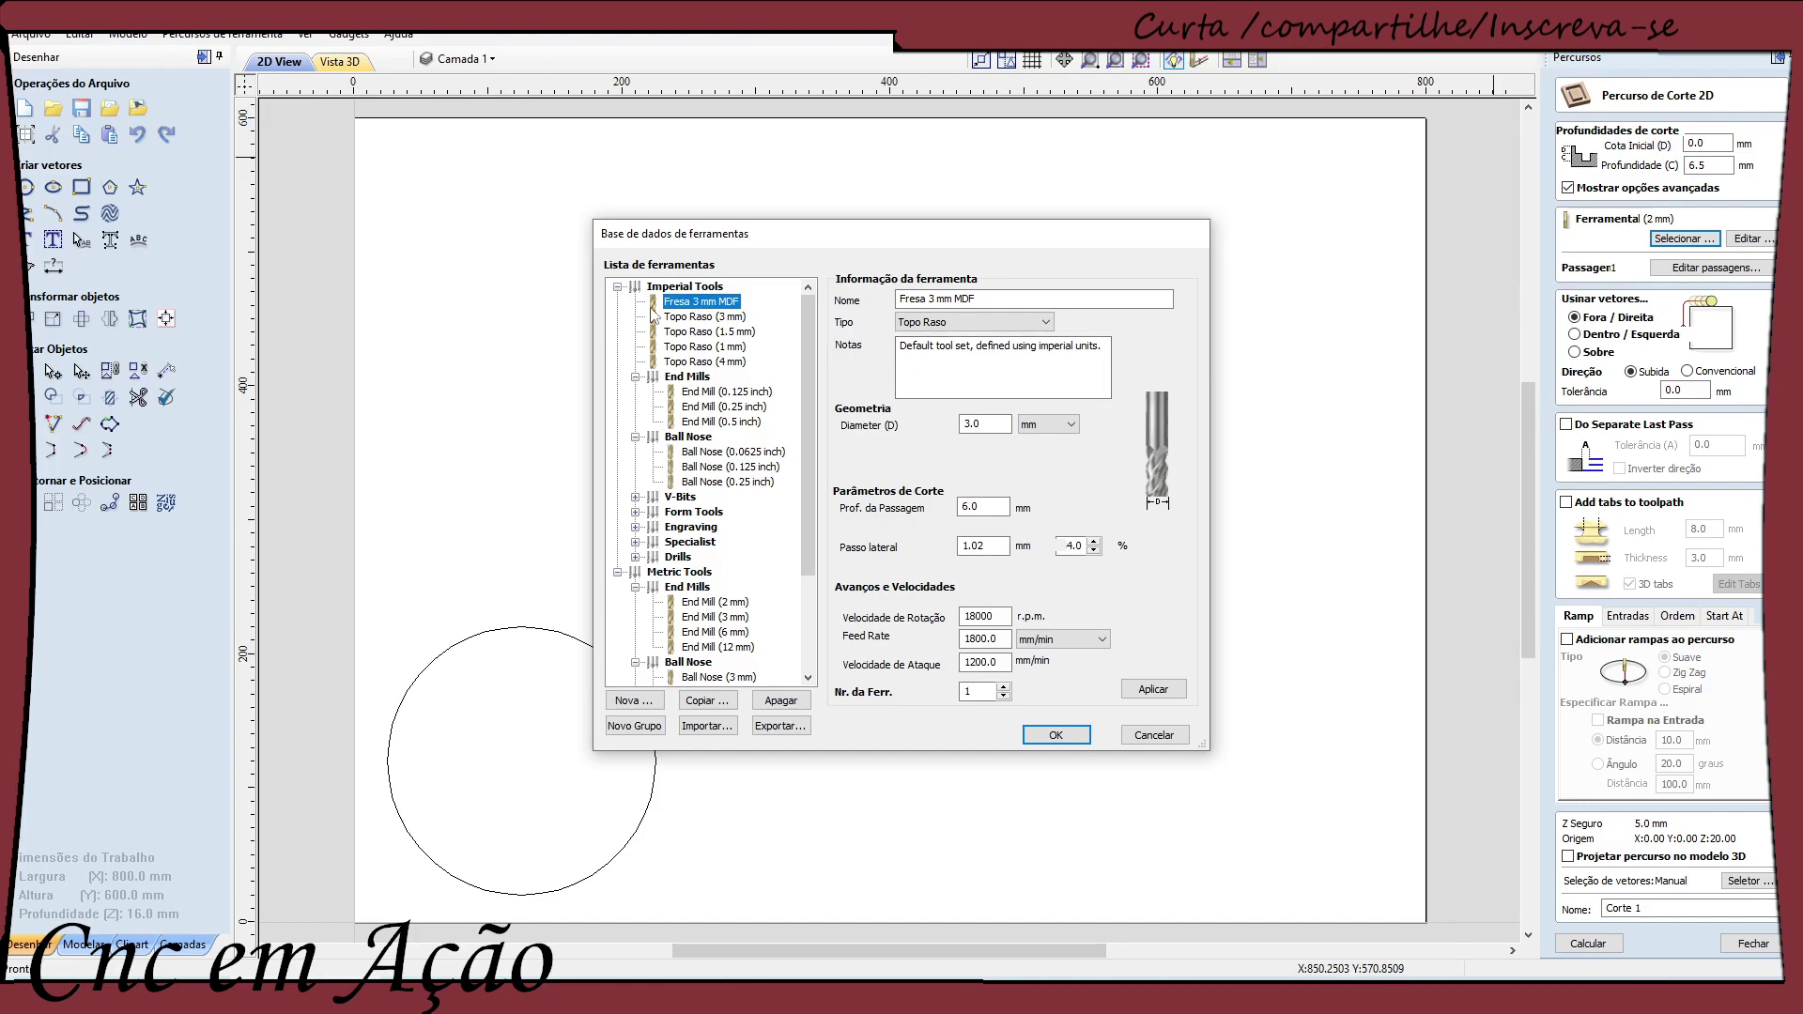
{"action": "double_click", "coordinate": [724, 301]}
{"action": "left_click", "coordinate": [1685, 239]}
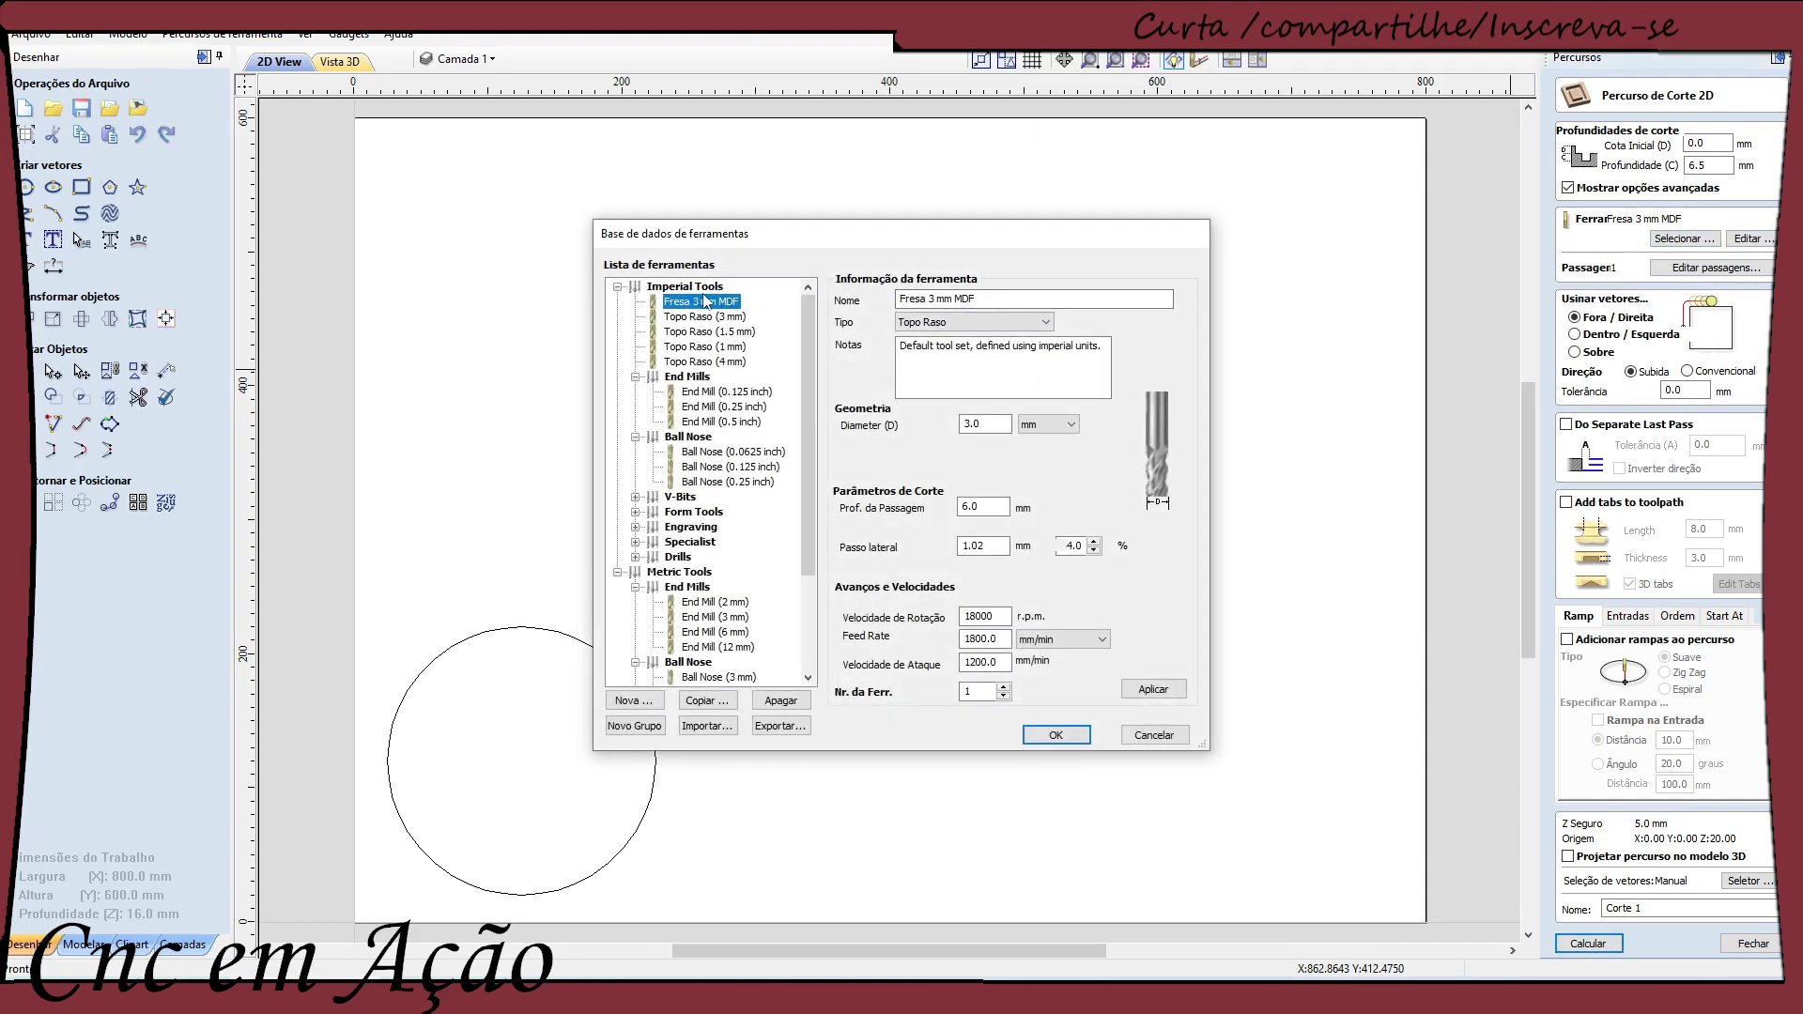
{"action": "left_click", "coordinate": [1057, 735]}
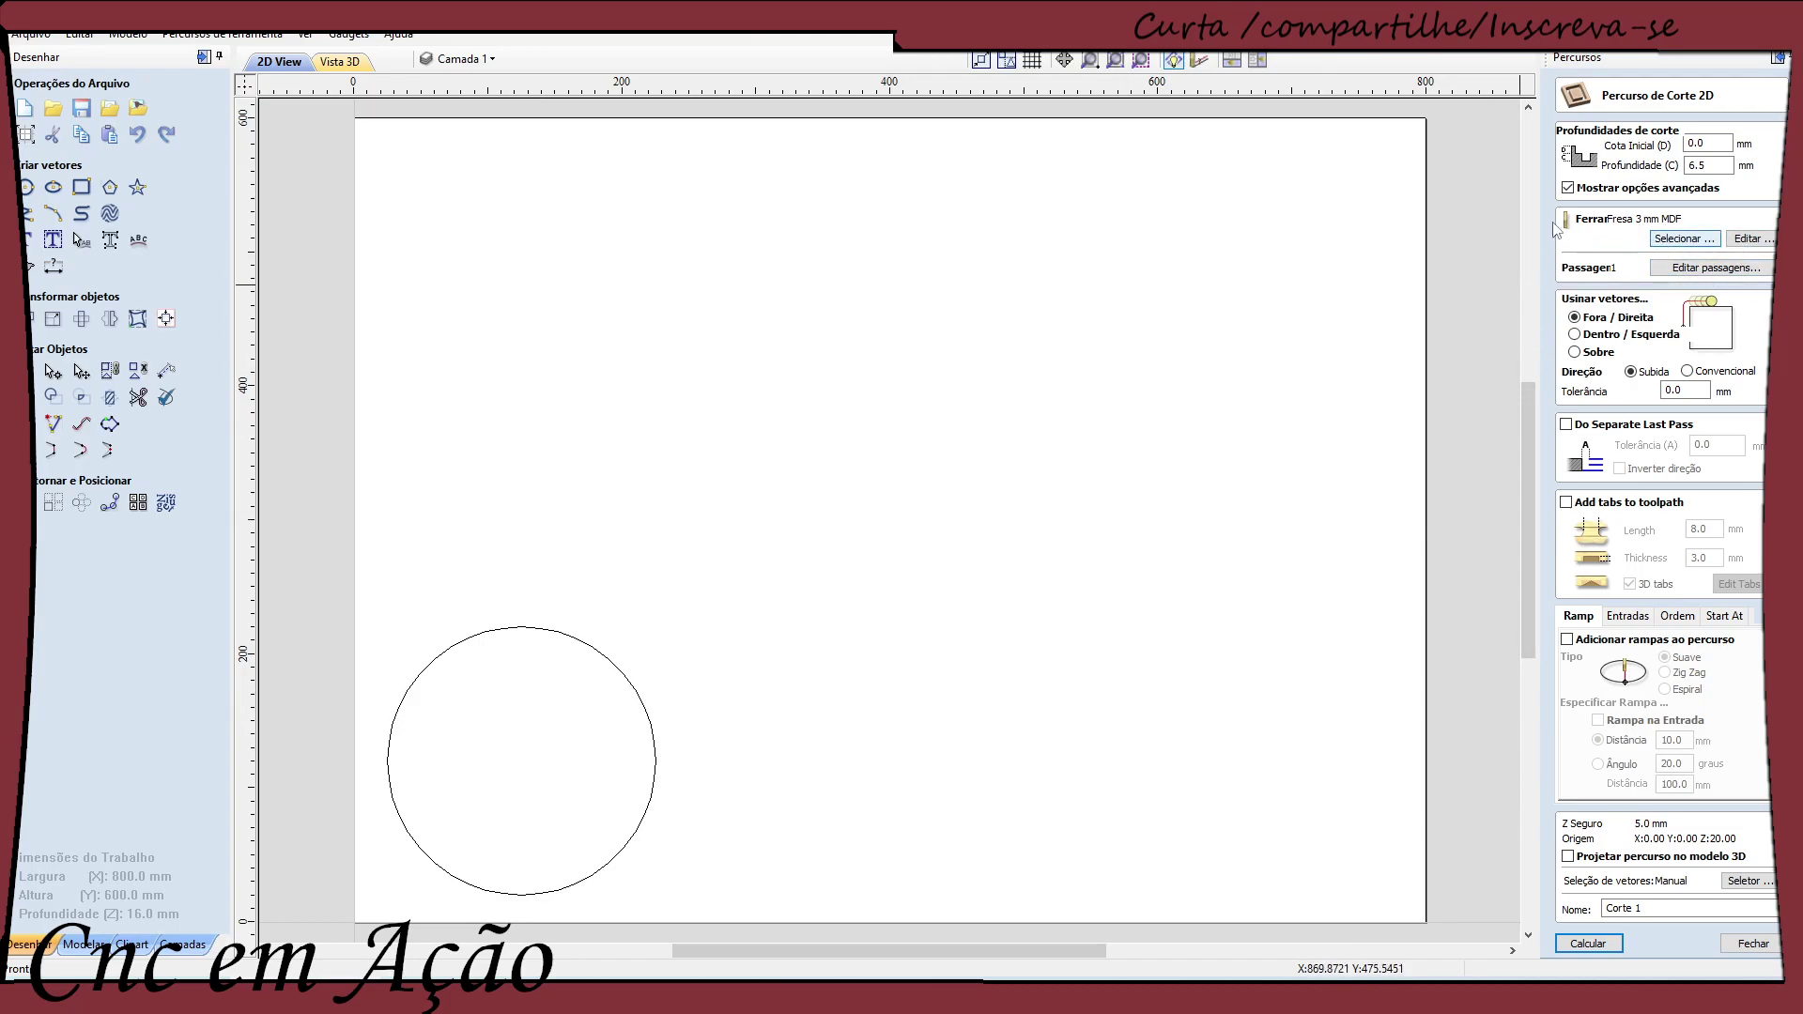
Set the spindle speed of the toolpath's Fresa 3 mm MDF tool to 15000 r.p.m. and check the edited tool settings
{"action": "left_click", "coordinate": [1747, 240]}
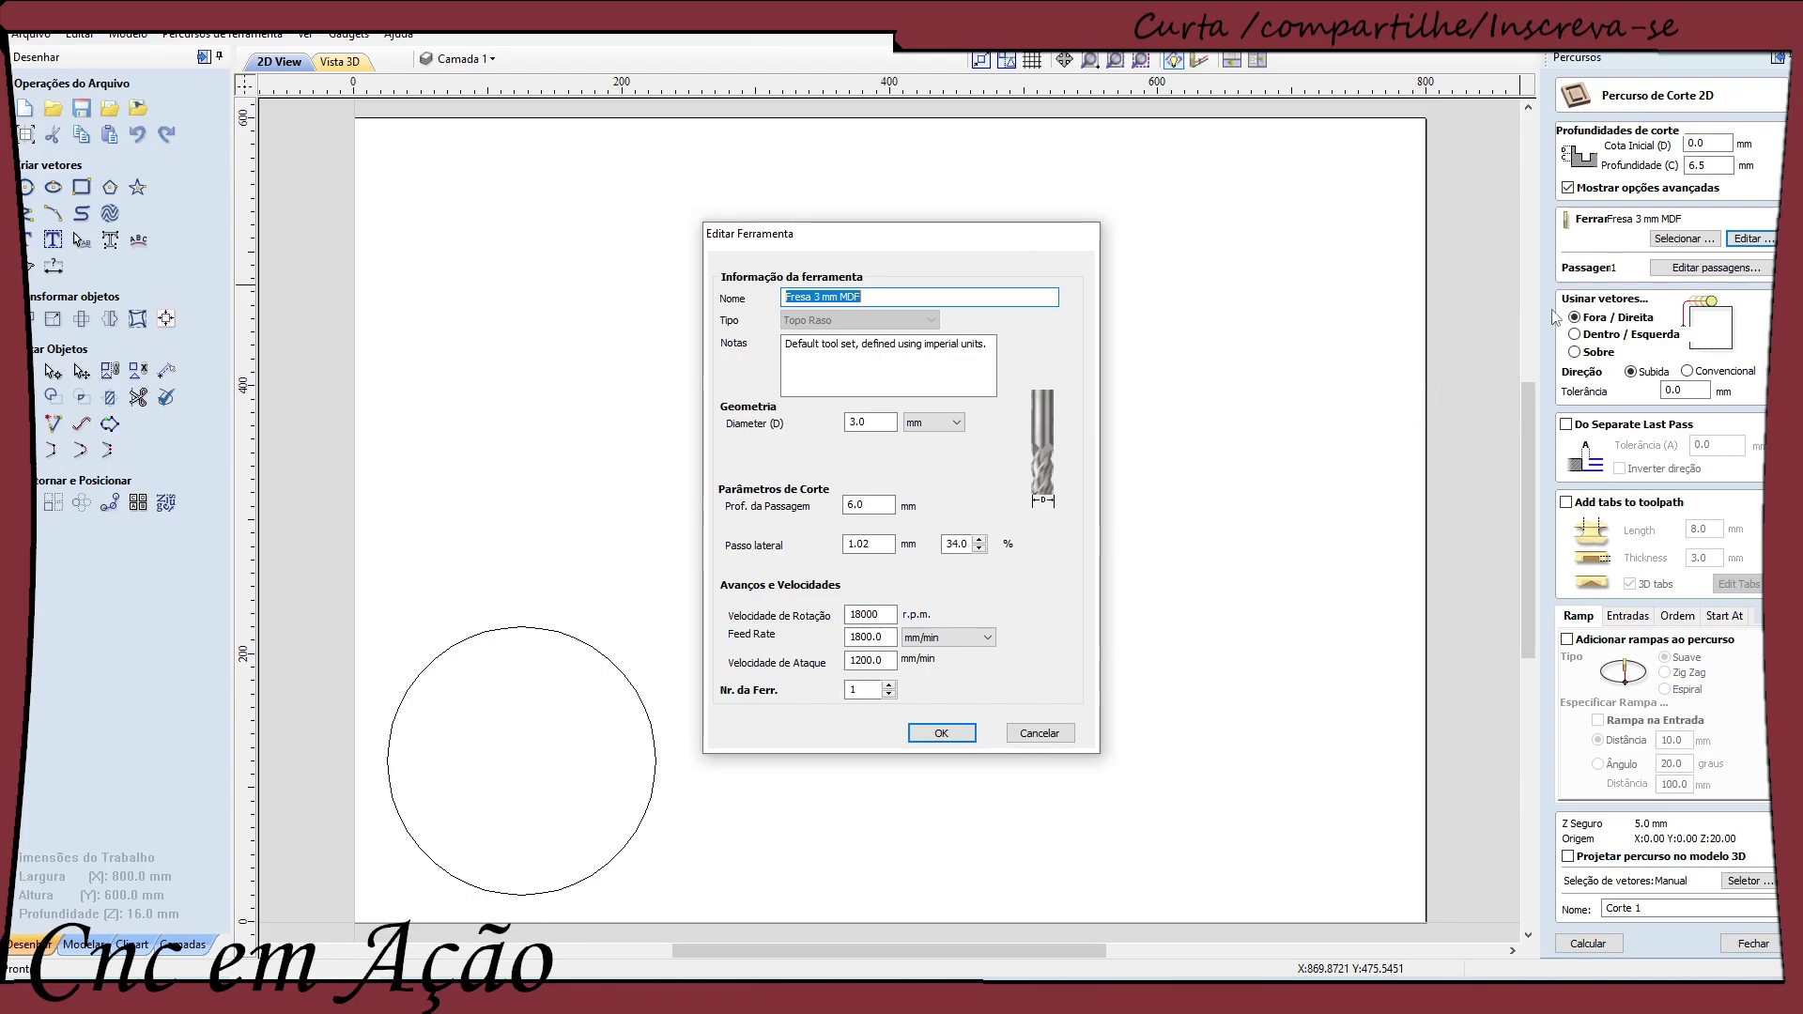
{"action": "left_click_drag", "start_coordinate": [995, 237], "coordinate": [1157, 193]}
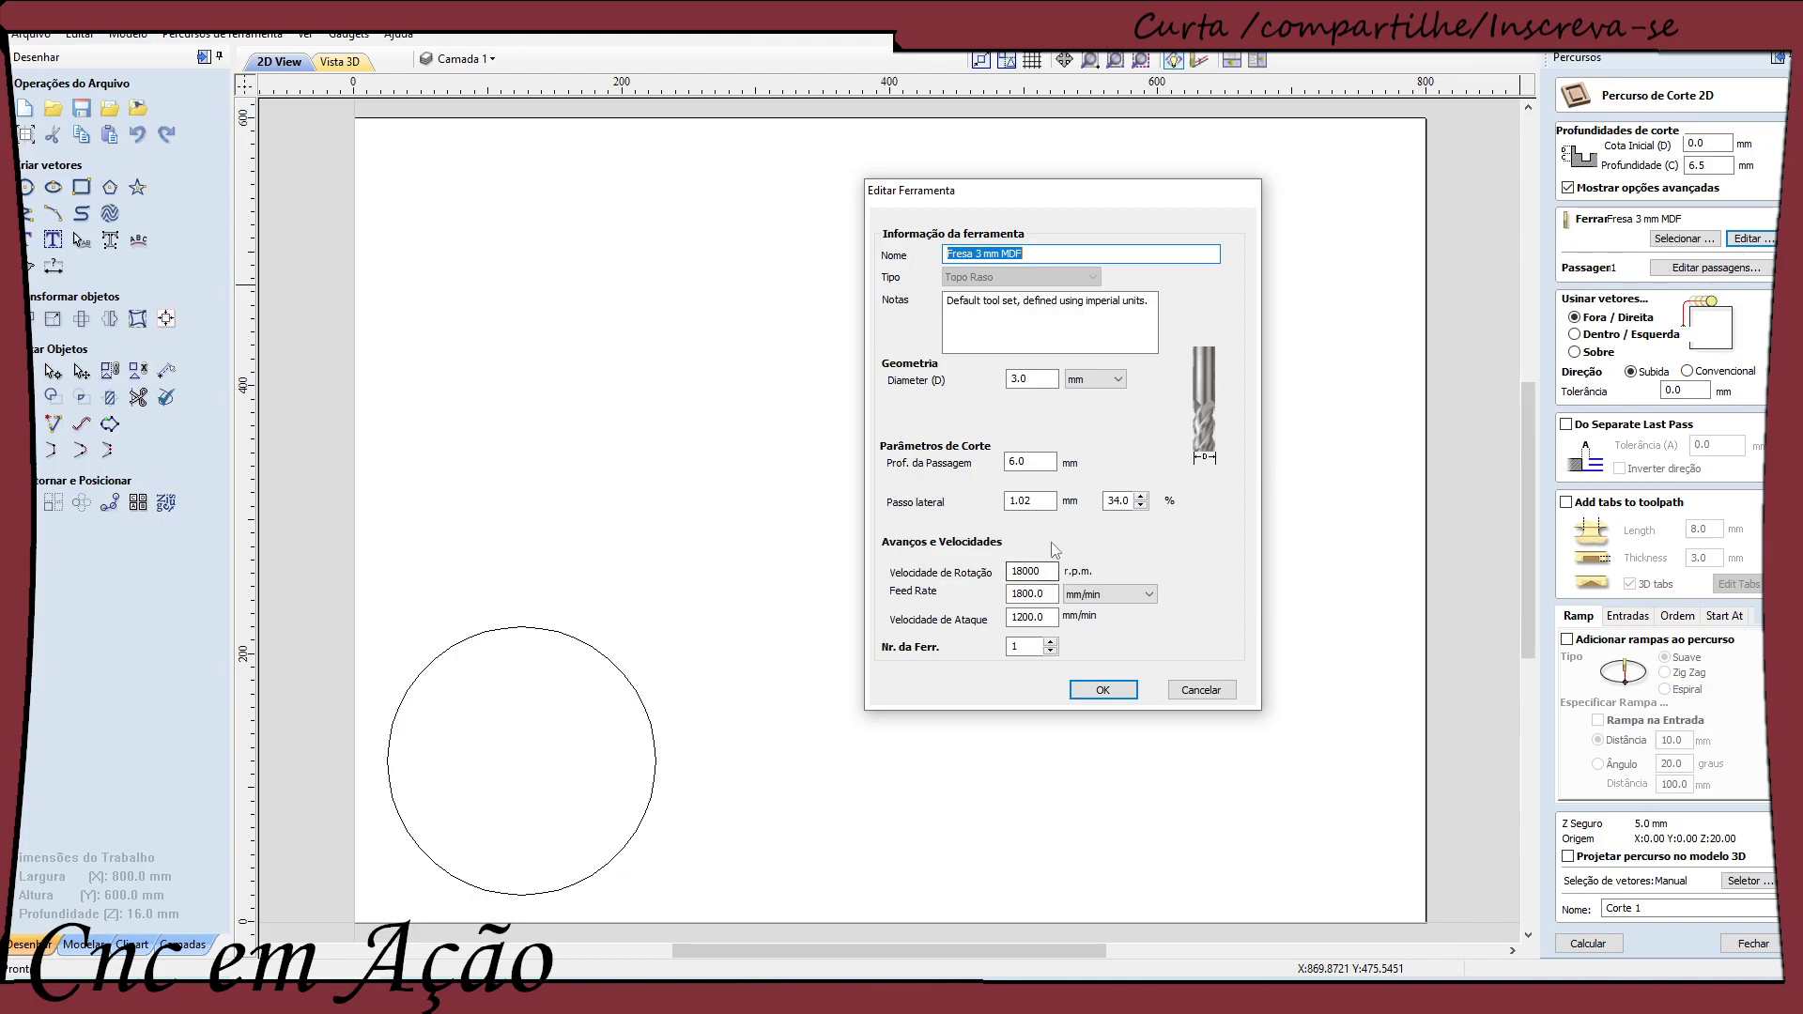
{"action": "left_click", "coordinate": [1036, 570]}
{"action": "type", "text": "0"}
{"action": "left_click", "coordinate": [1029, 497]}
{"action": "double_click", "coordinate": [1031, 570]}
{"action": "type", "text": "1"}
{"action": "left_click", "coordinate": [1103, 690]}
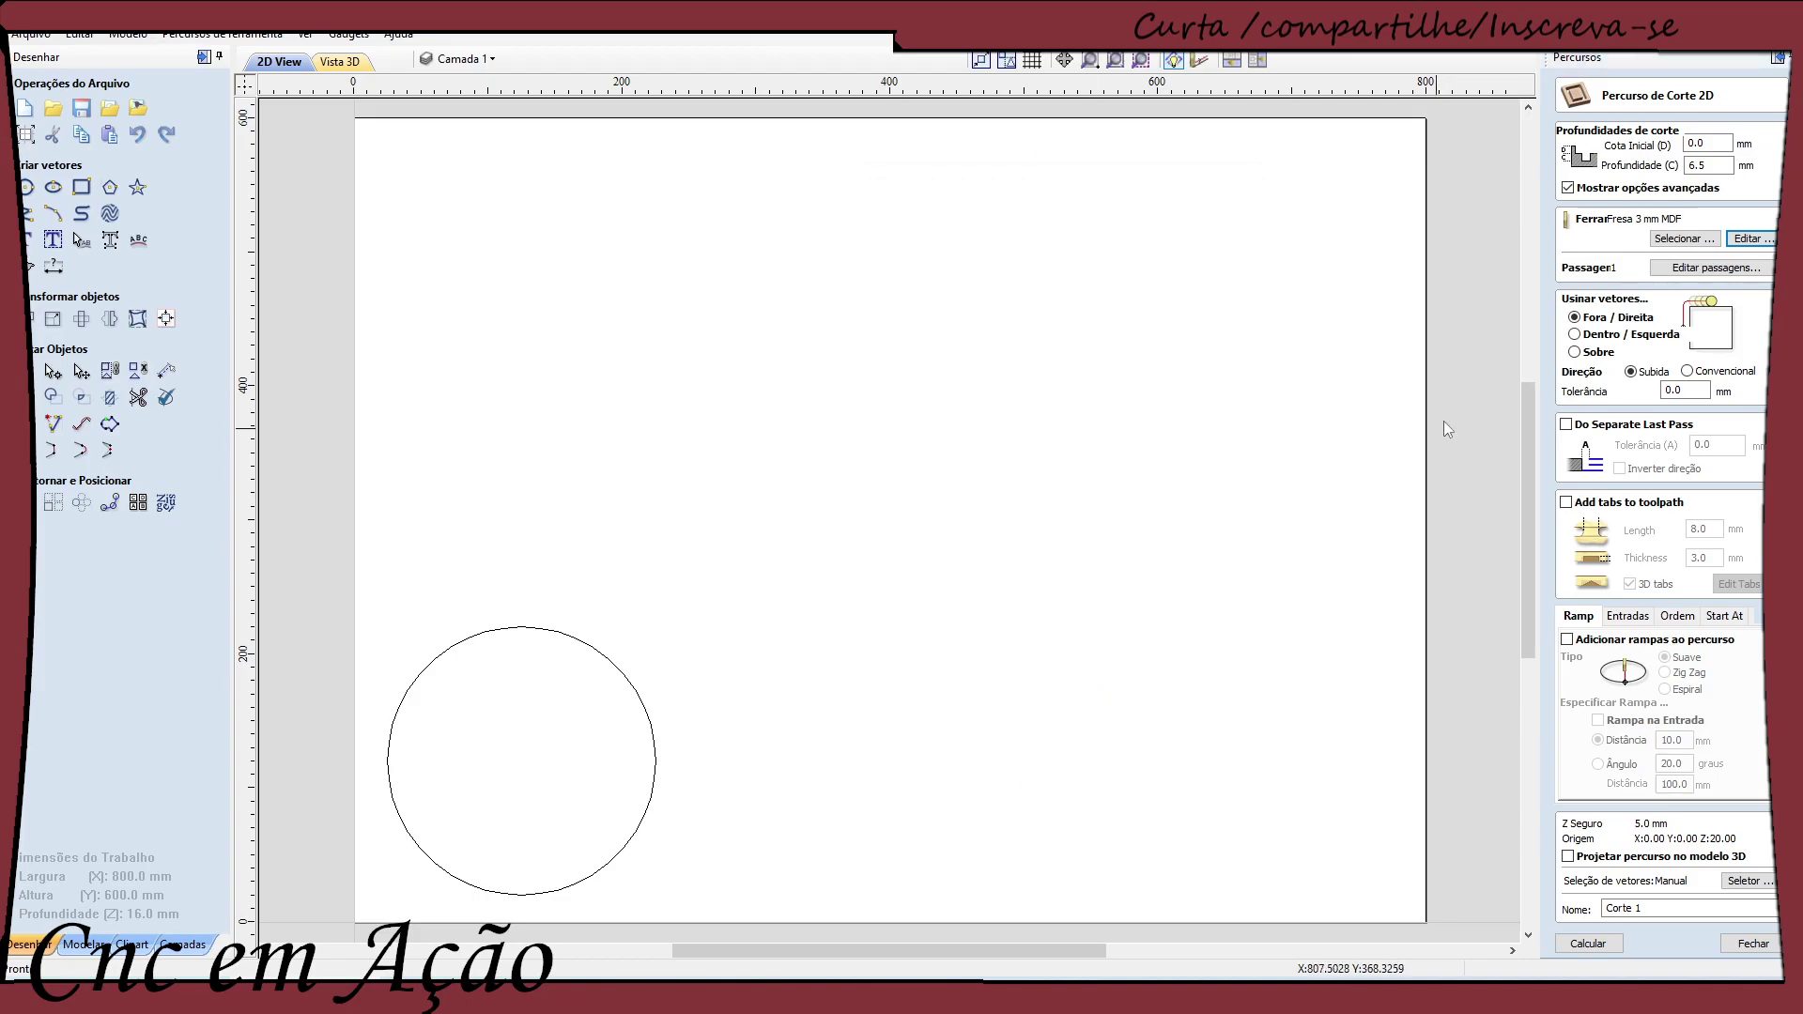
{"action": "left_click", "coordinate": [1750, 238]}
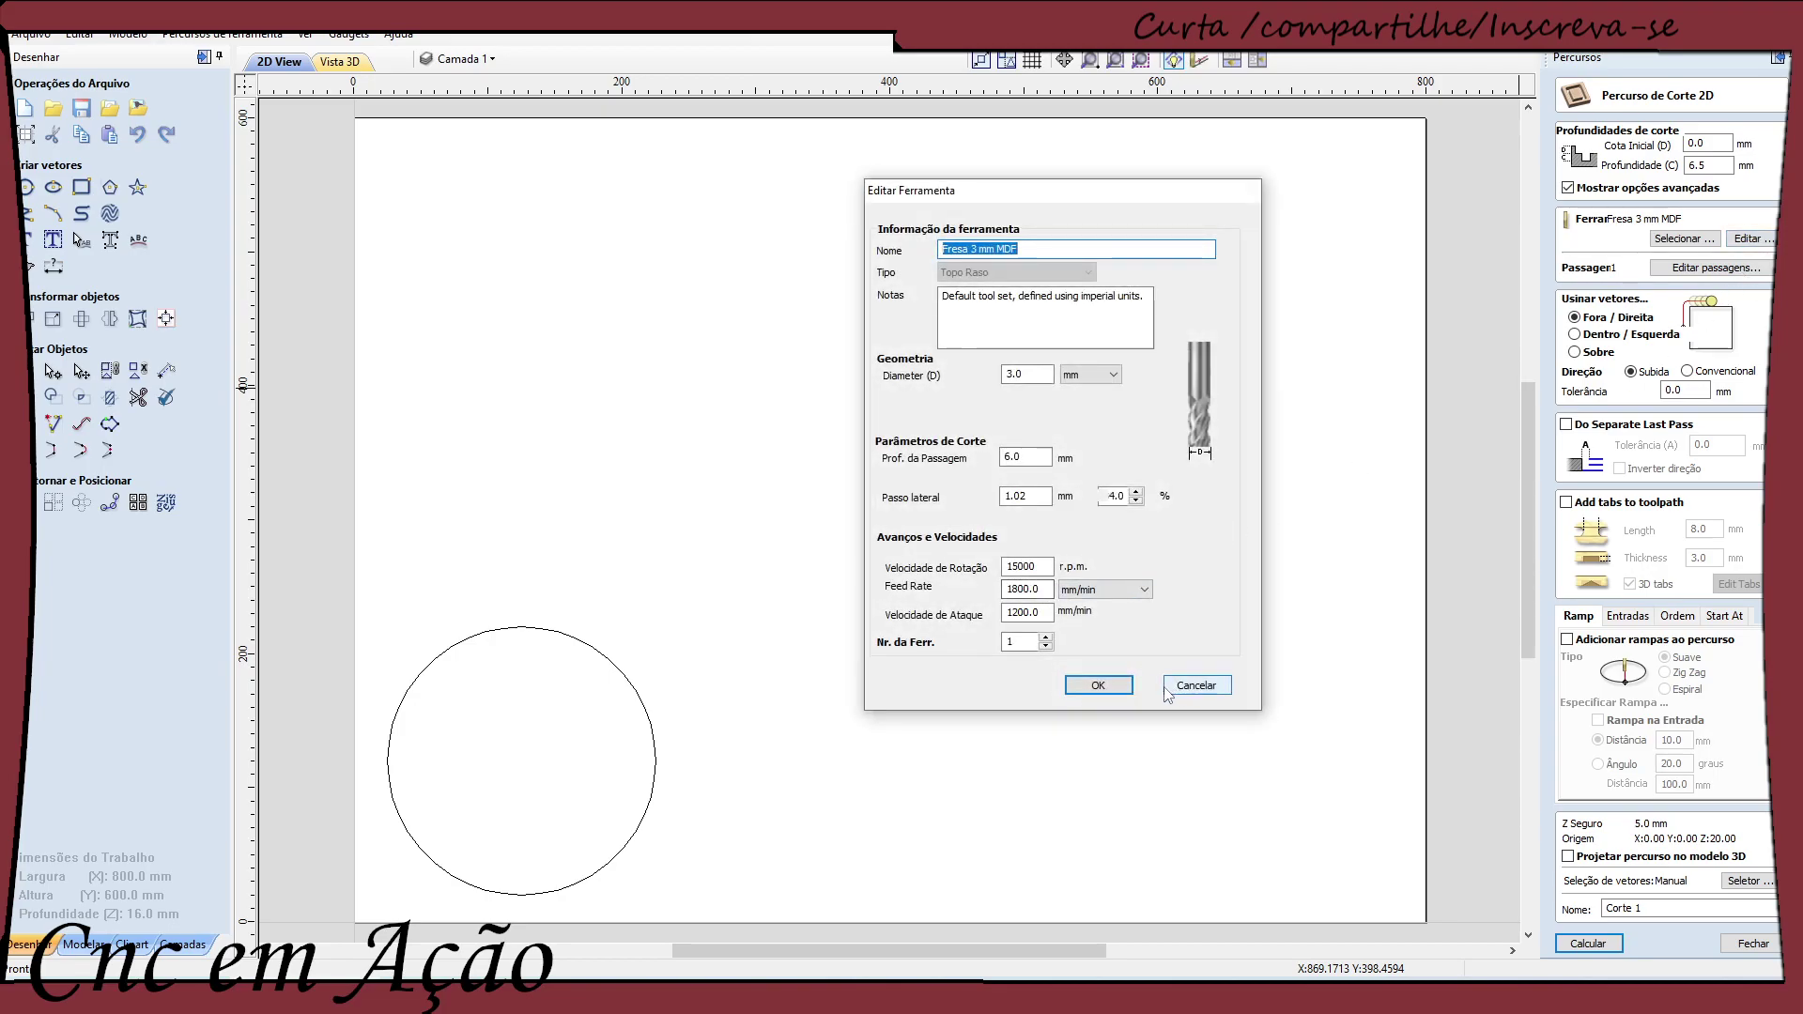
{"action": "left_click", "coordinate": [1117, 690]}
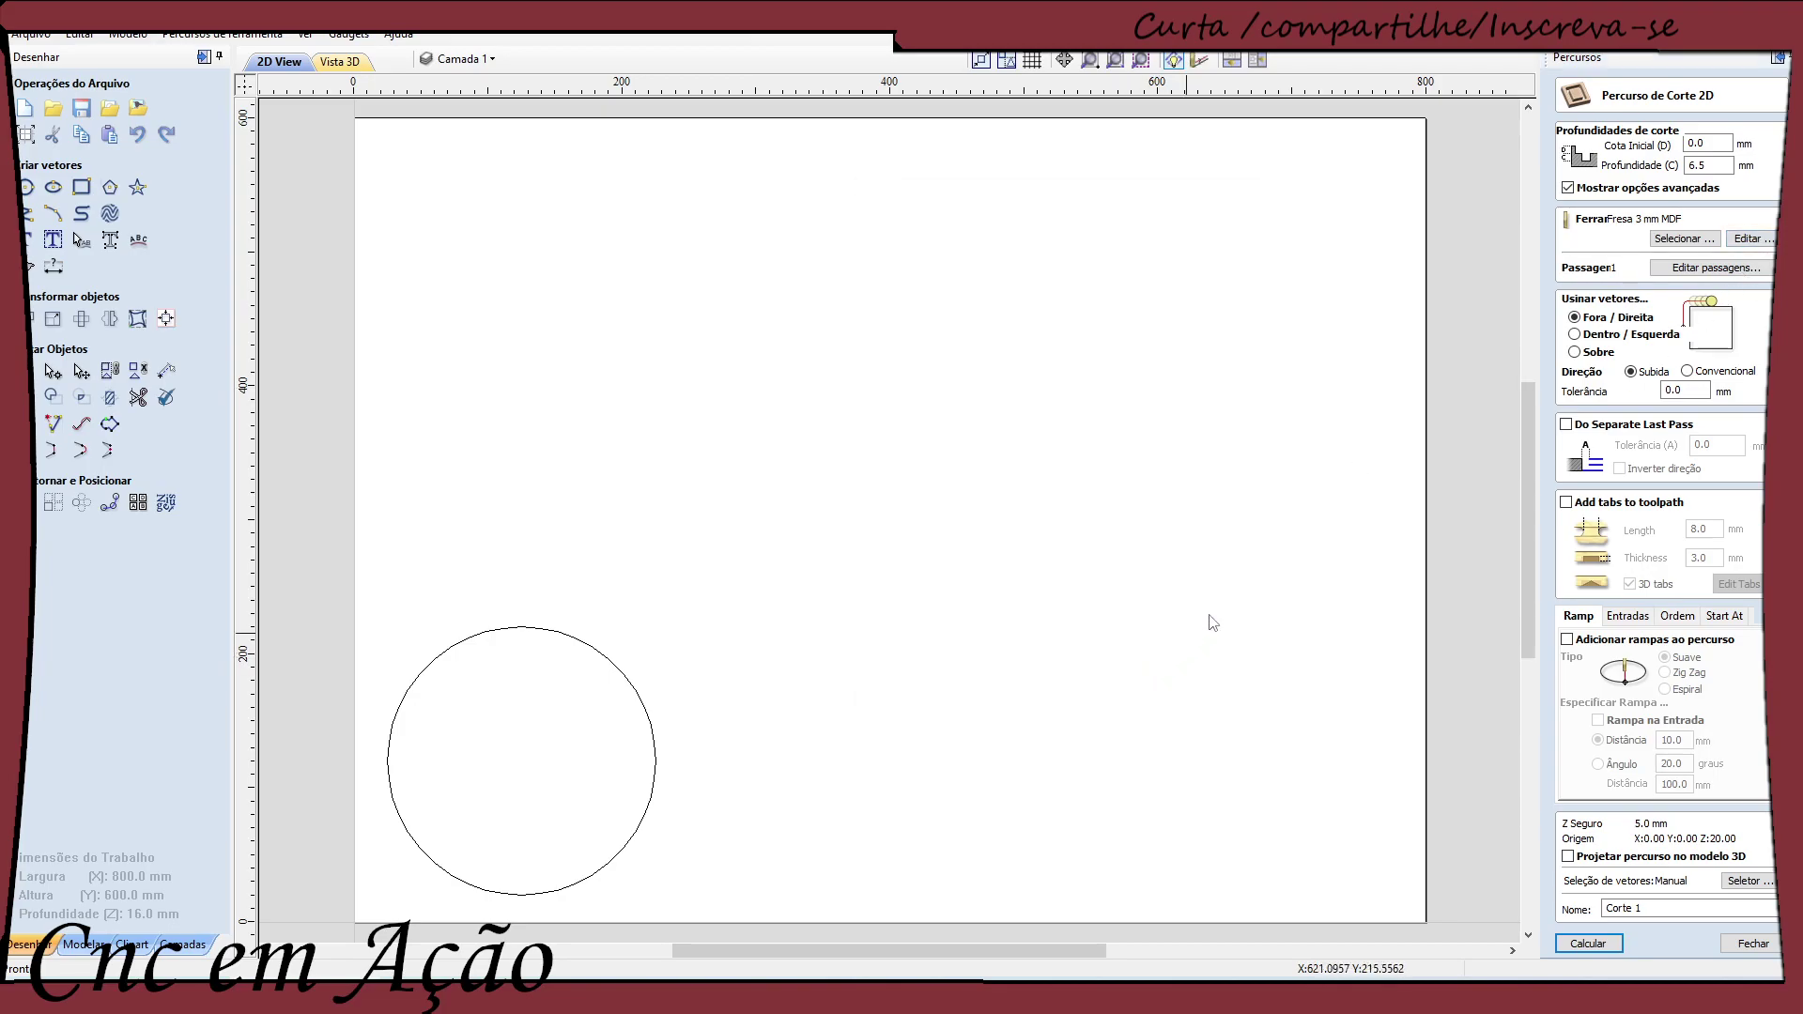
Reload the Fresa 3 mm MDF tool from the database to restore its stored spindle speed in the toolpath
{"action": "left_click", "coordinate": [1677, 239]}
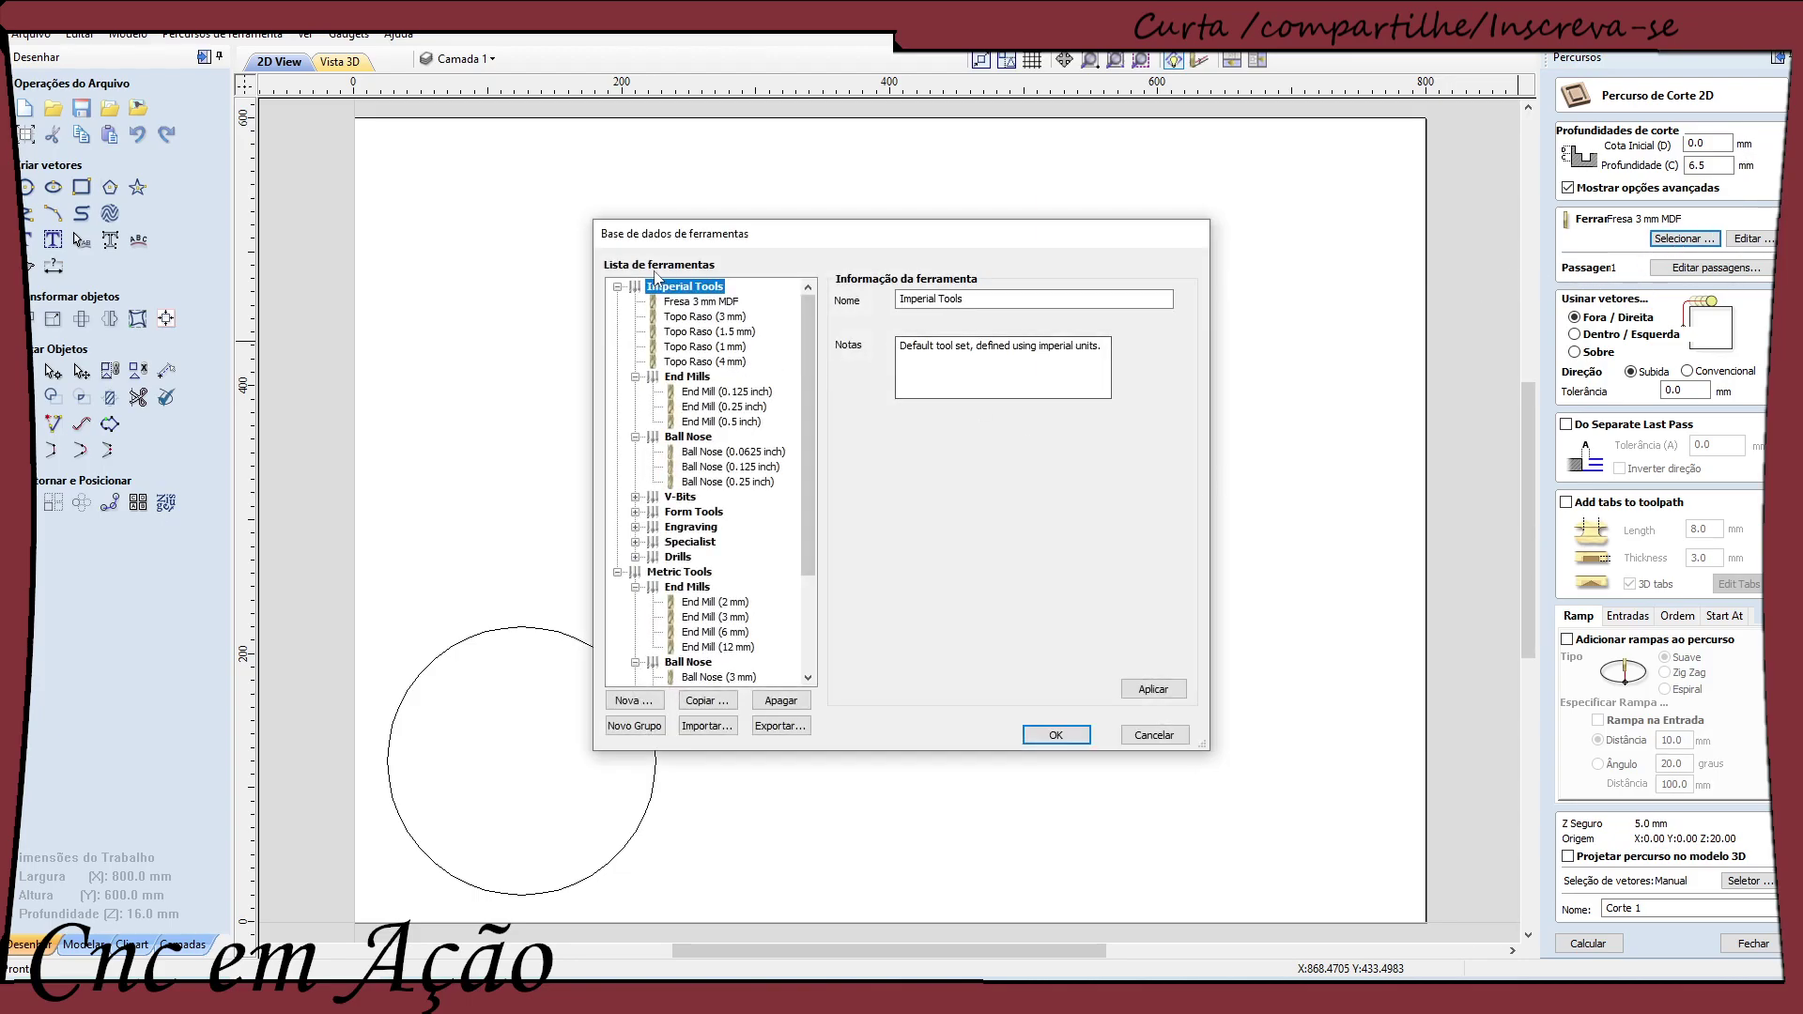
{"action": "left_click", "coordinate": [716, 302]}
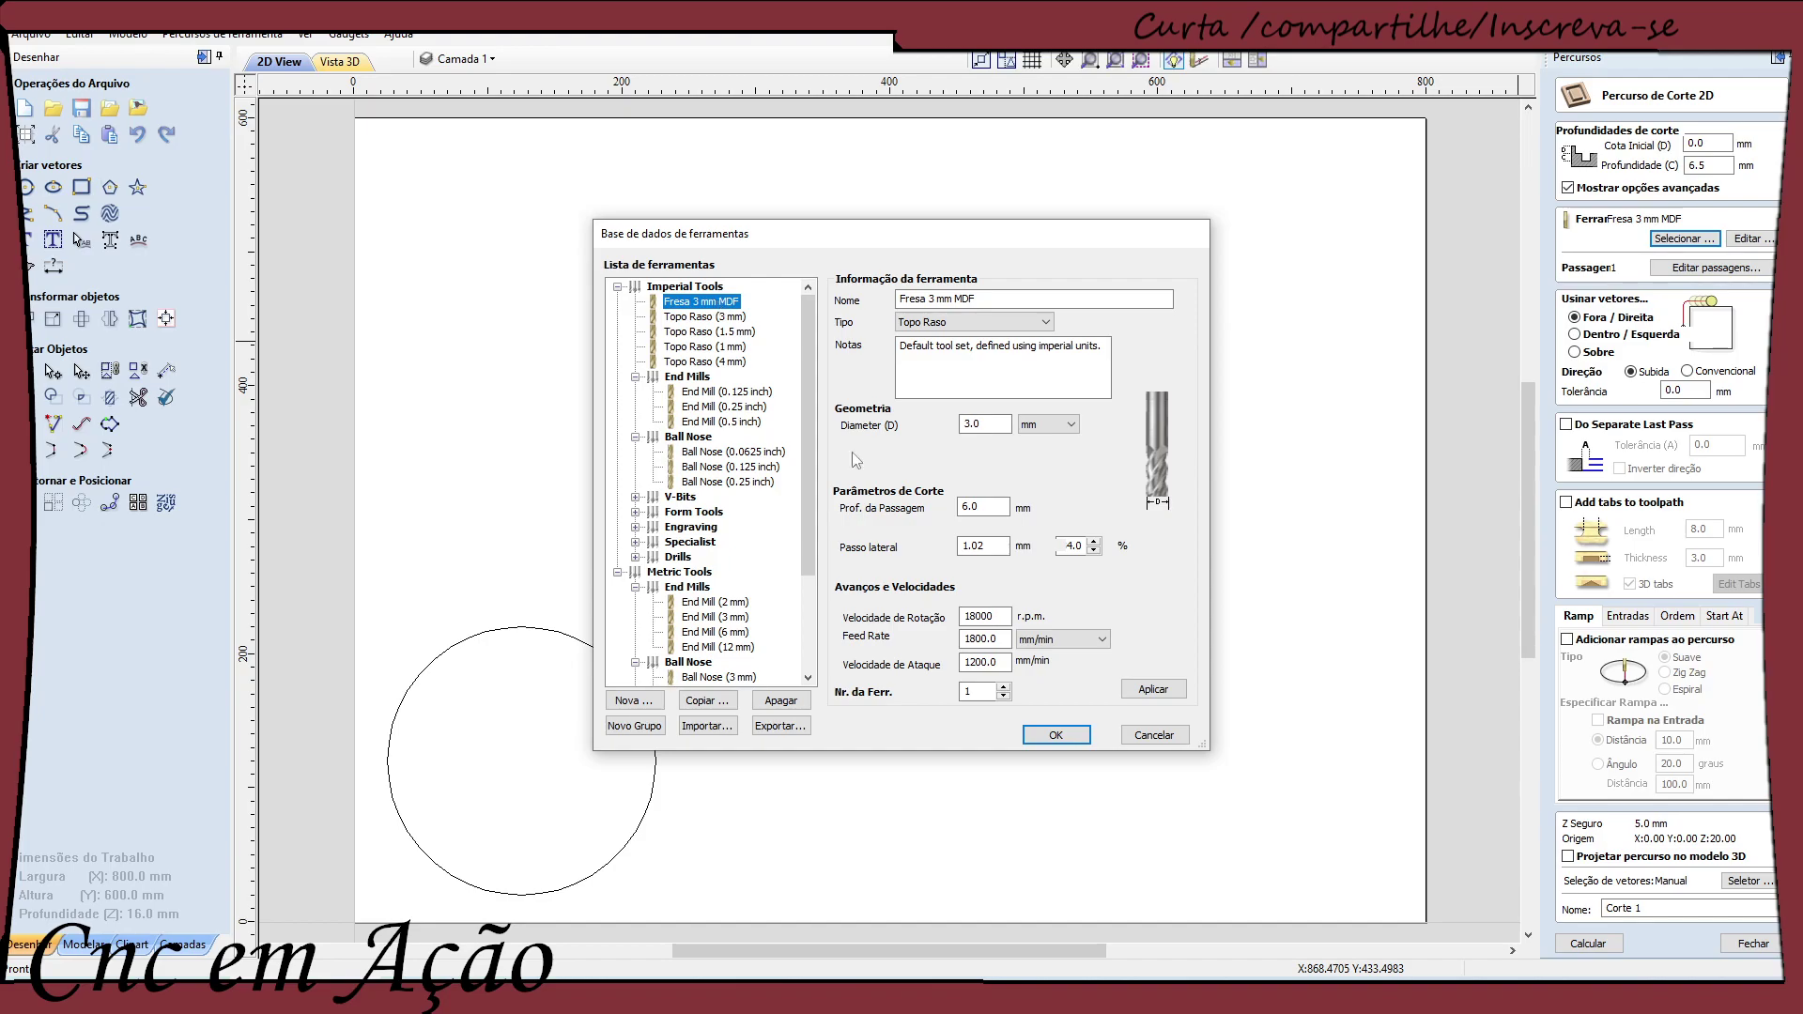
{"action": "left_click", "coordinate": [1056, 734]}
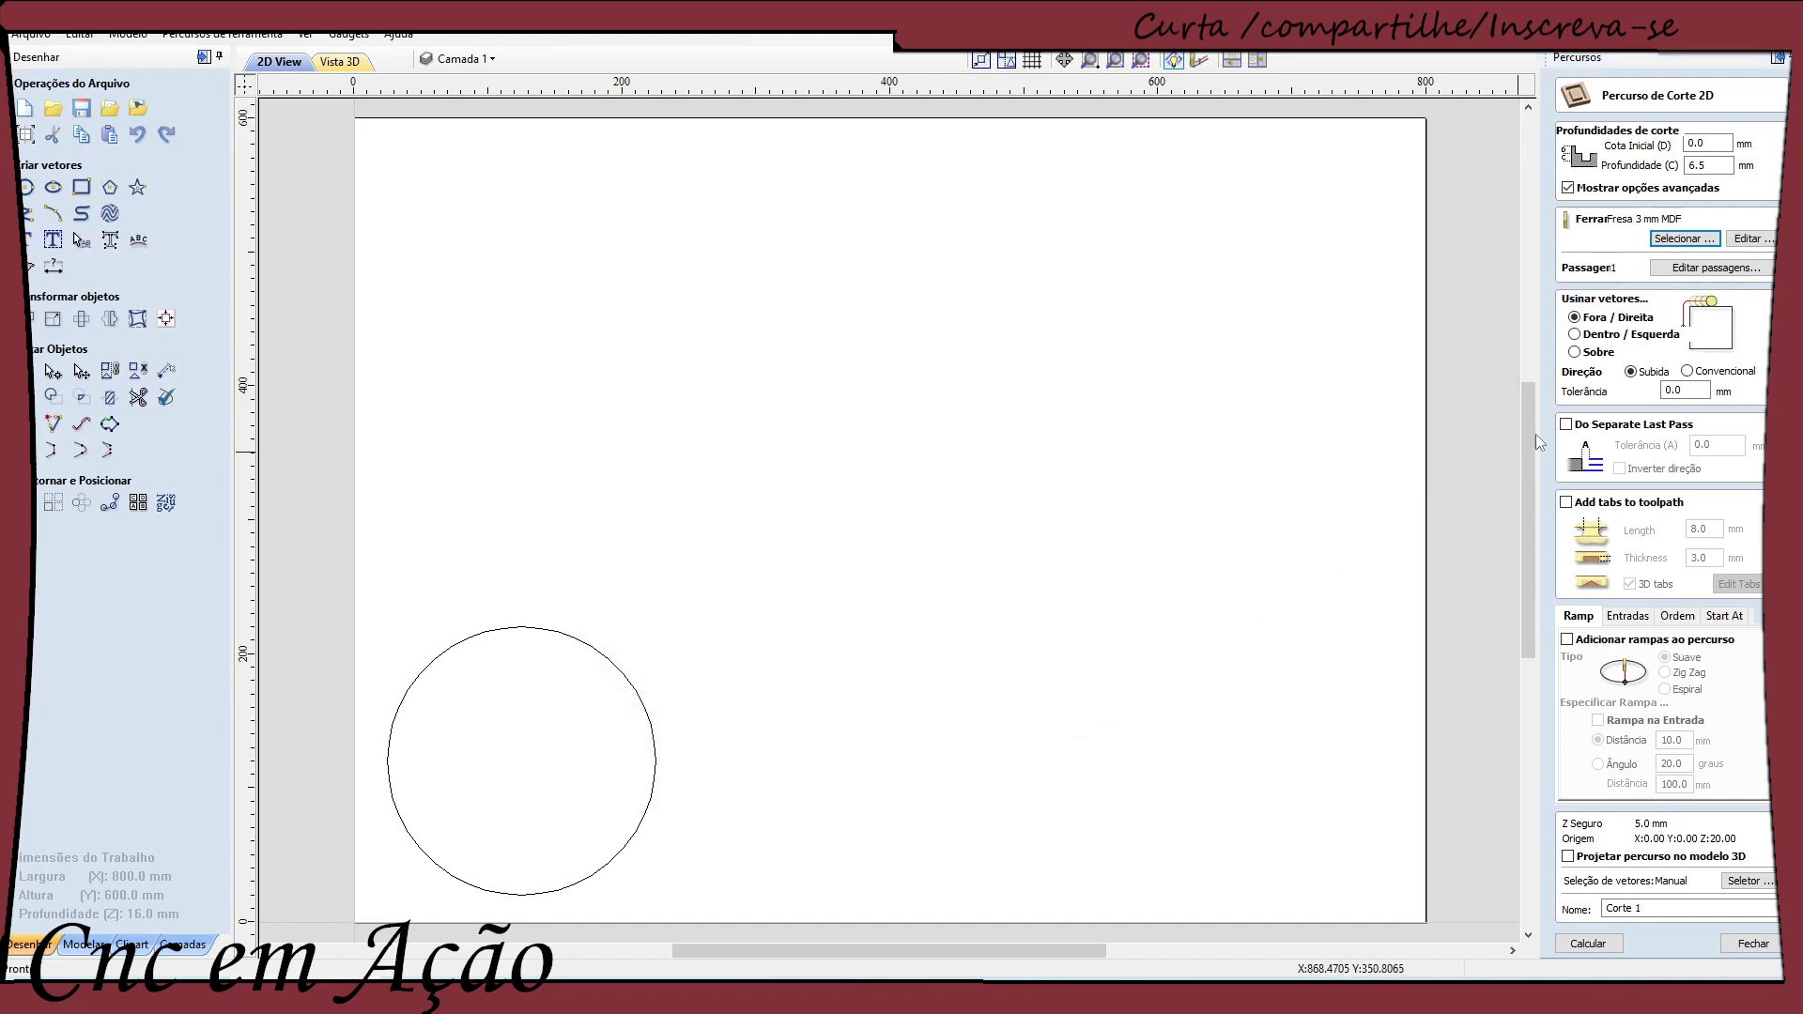
Set the pass depth of the toolpath's Fresa 3 mm MDF tool to 4 mm and check the edited tool settings
{"action": "left_click", "coordinate": [1749, 238]}
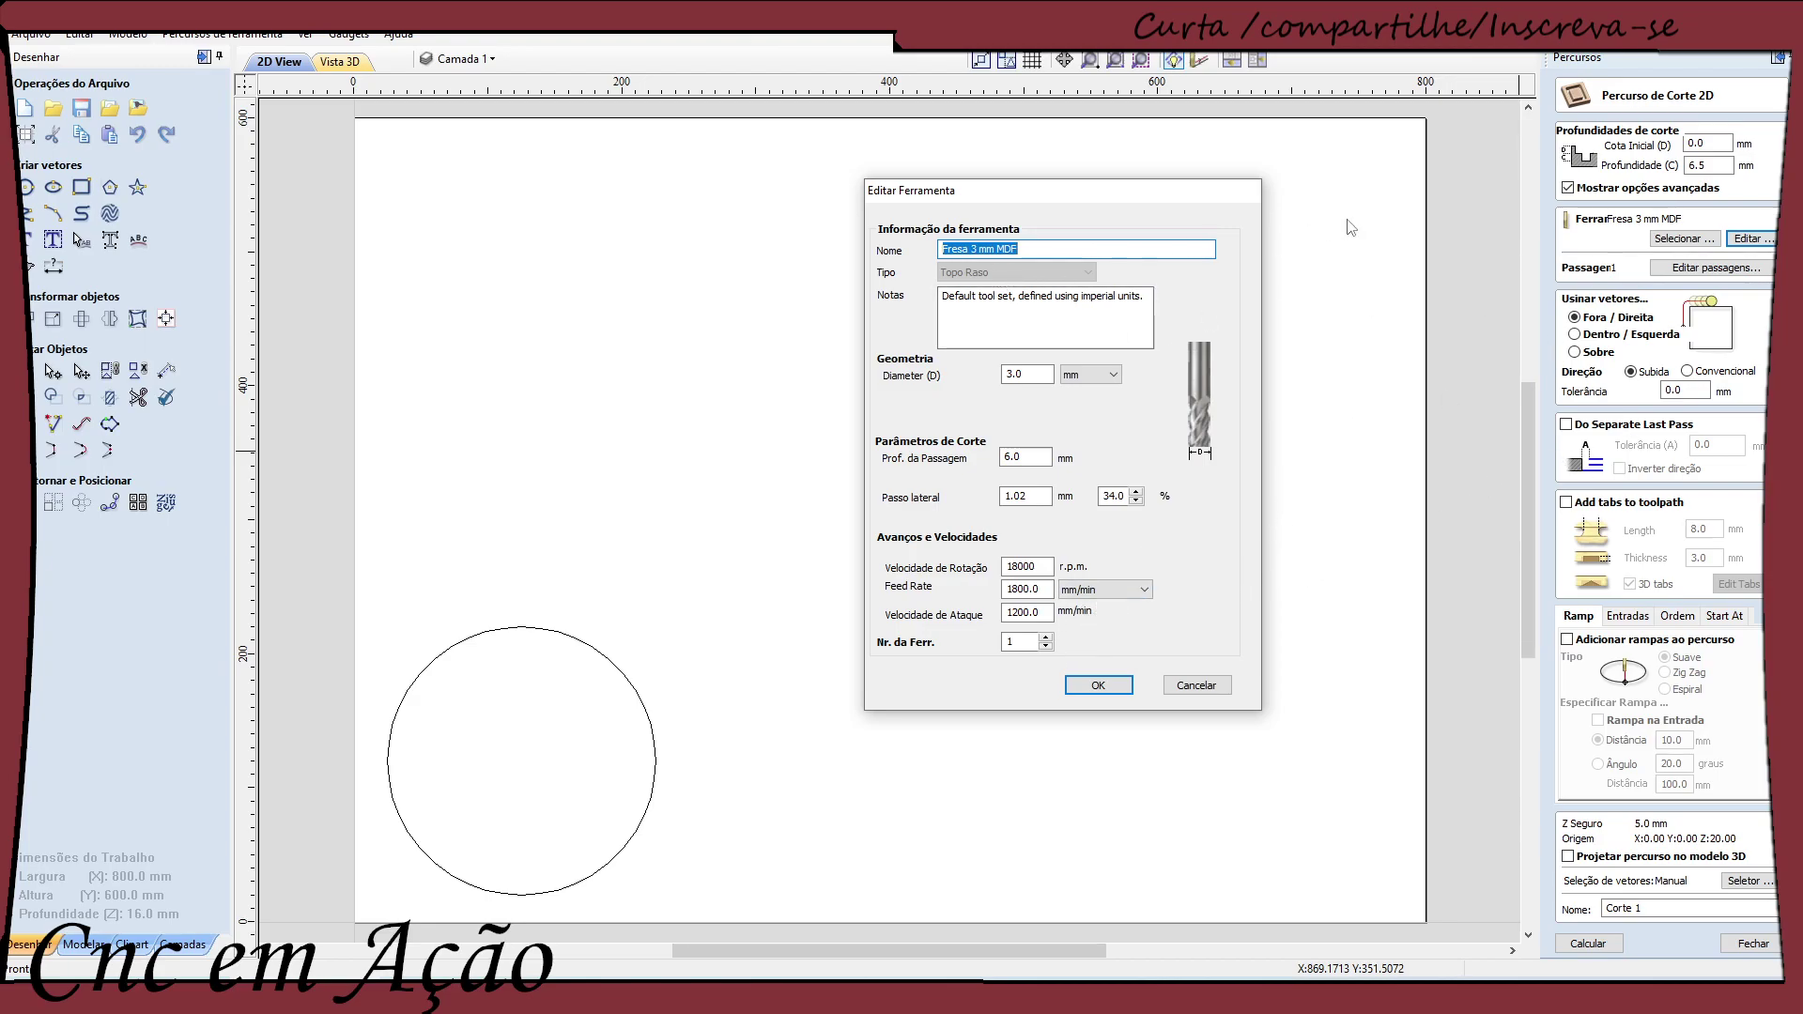
{"action": "left_click_drag", "start_coordinate": [1033, 457], "coordinate": [922, 457]}
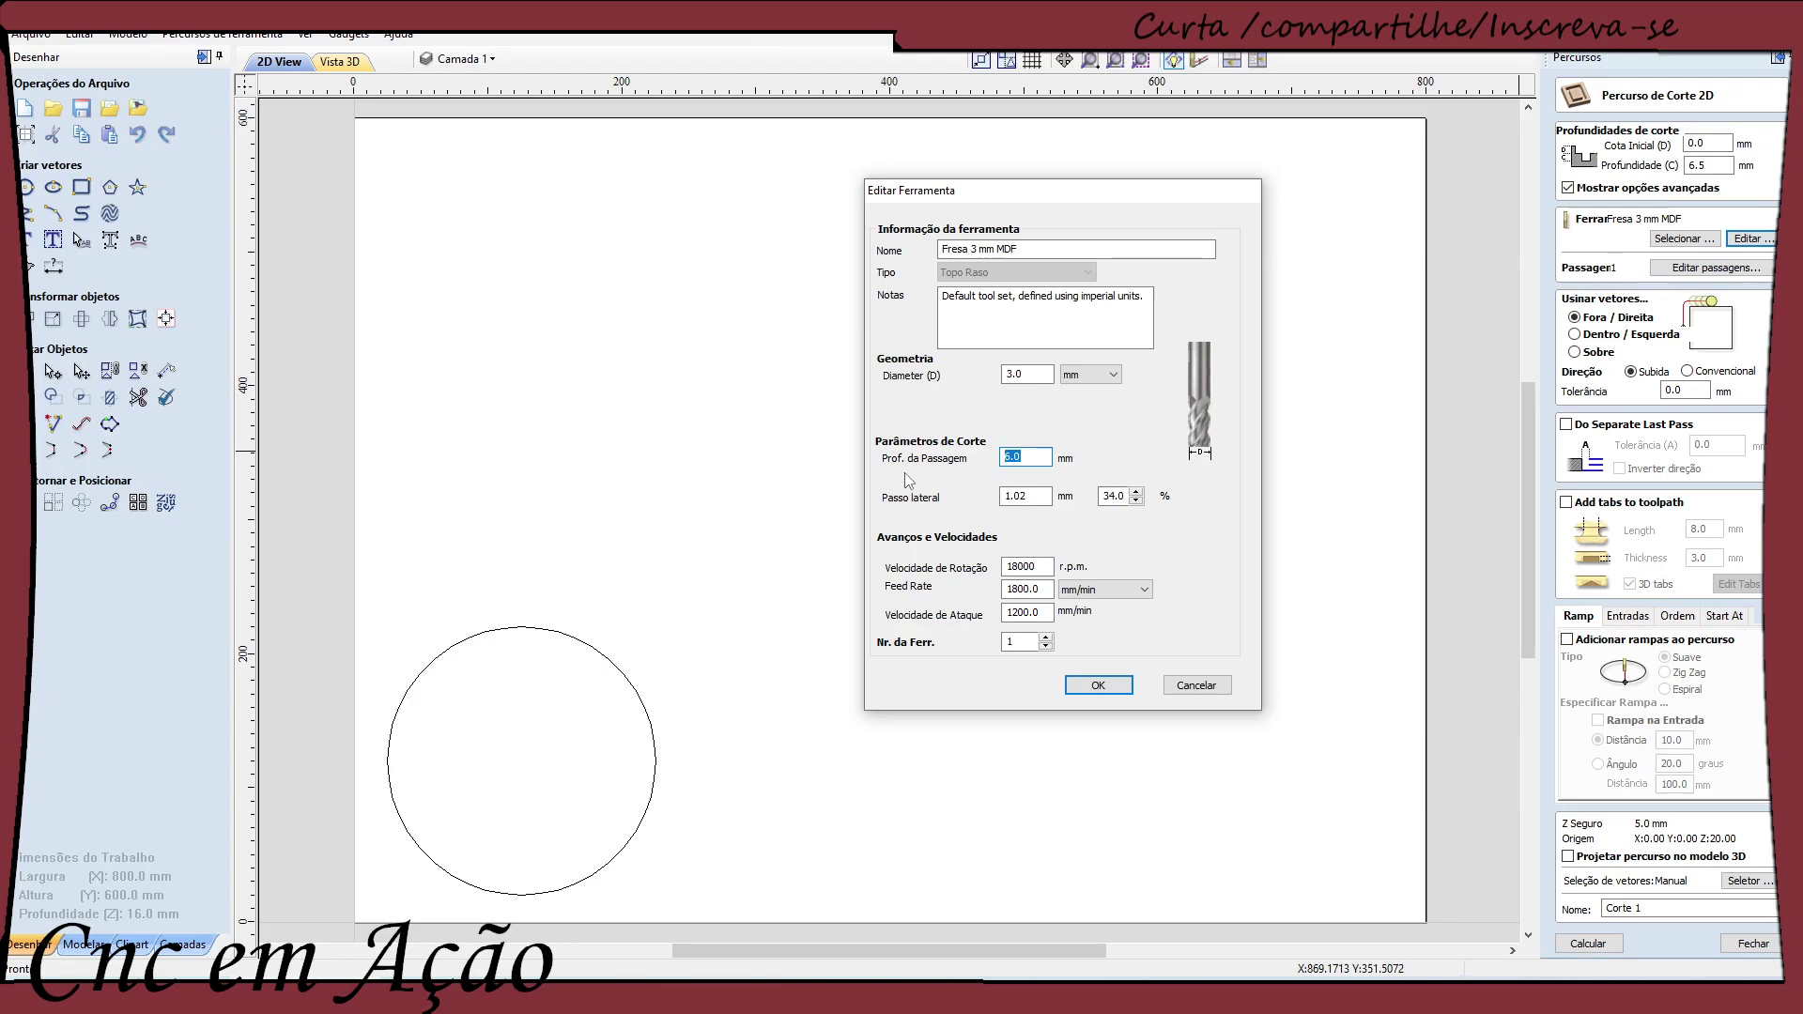
{"action": "type", "text": "4"}
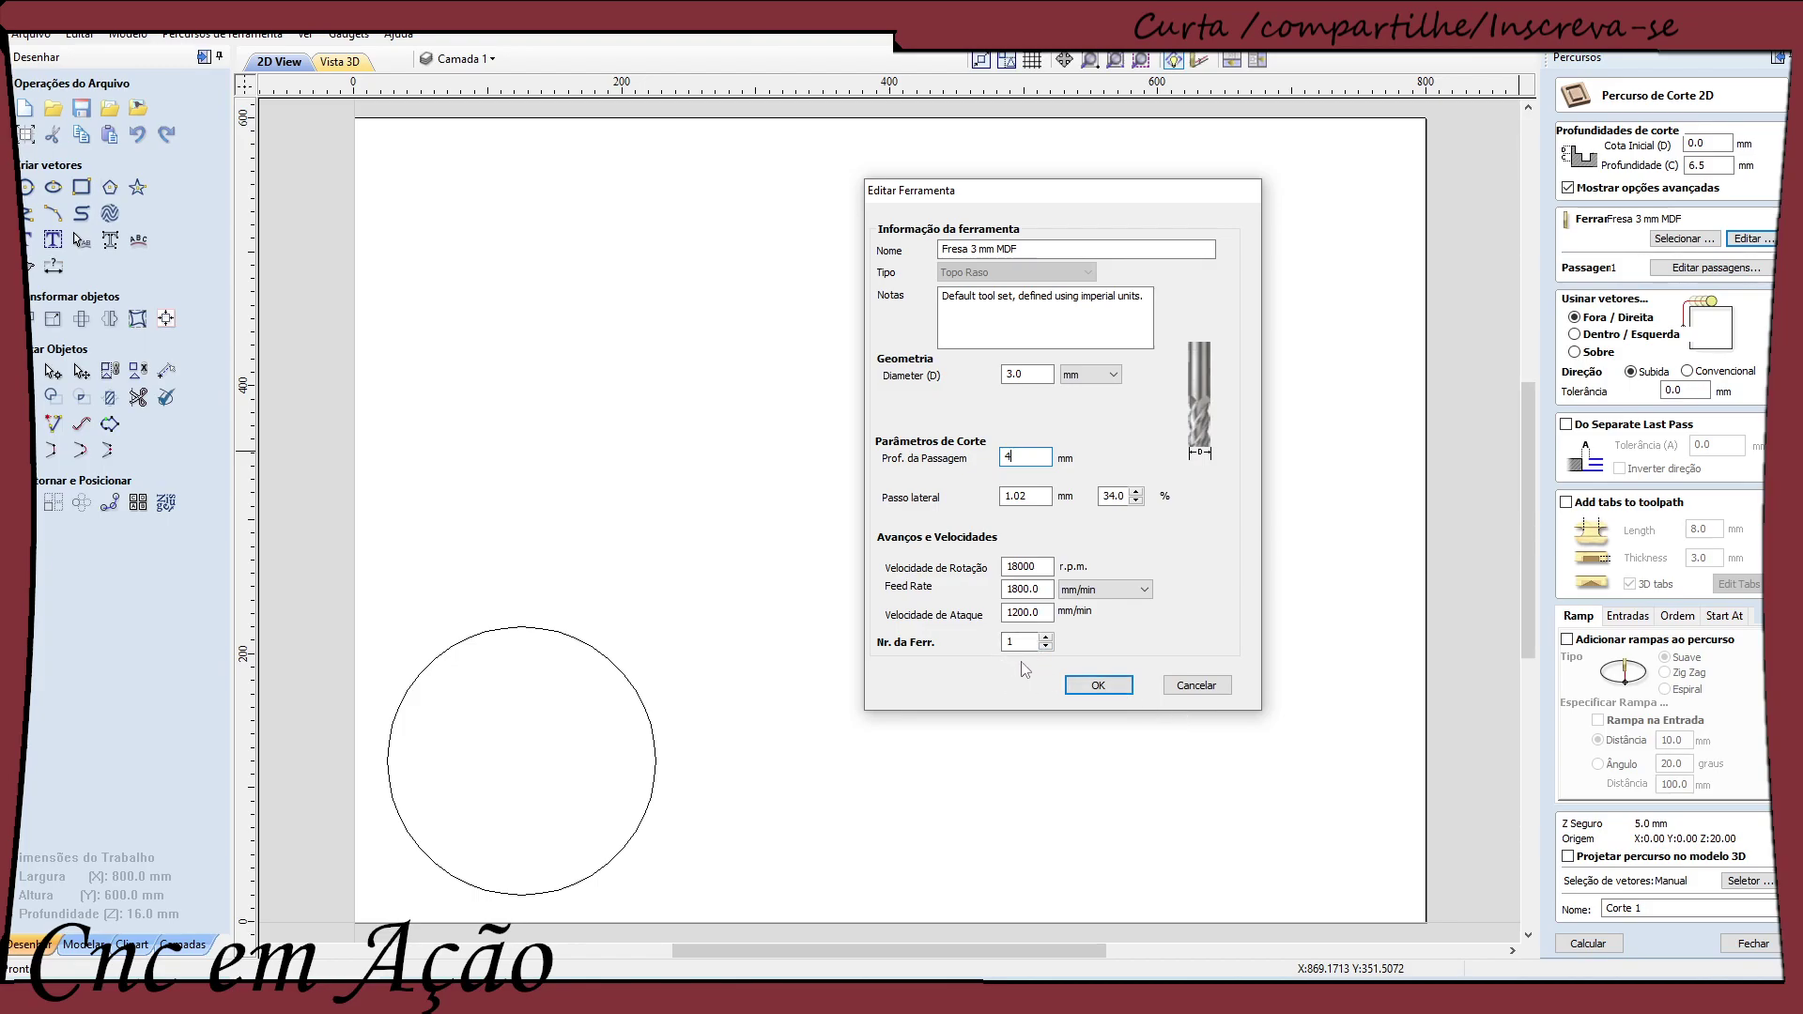
{"action": "left_click", "coordinate": [1102, 690]}
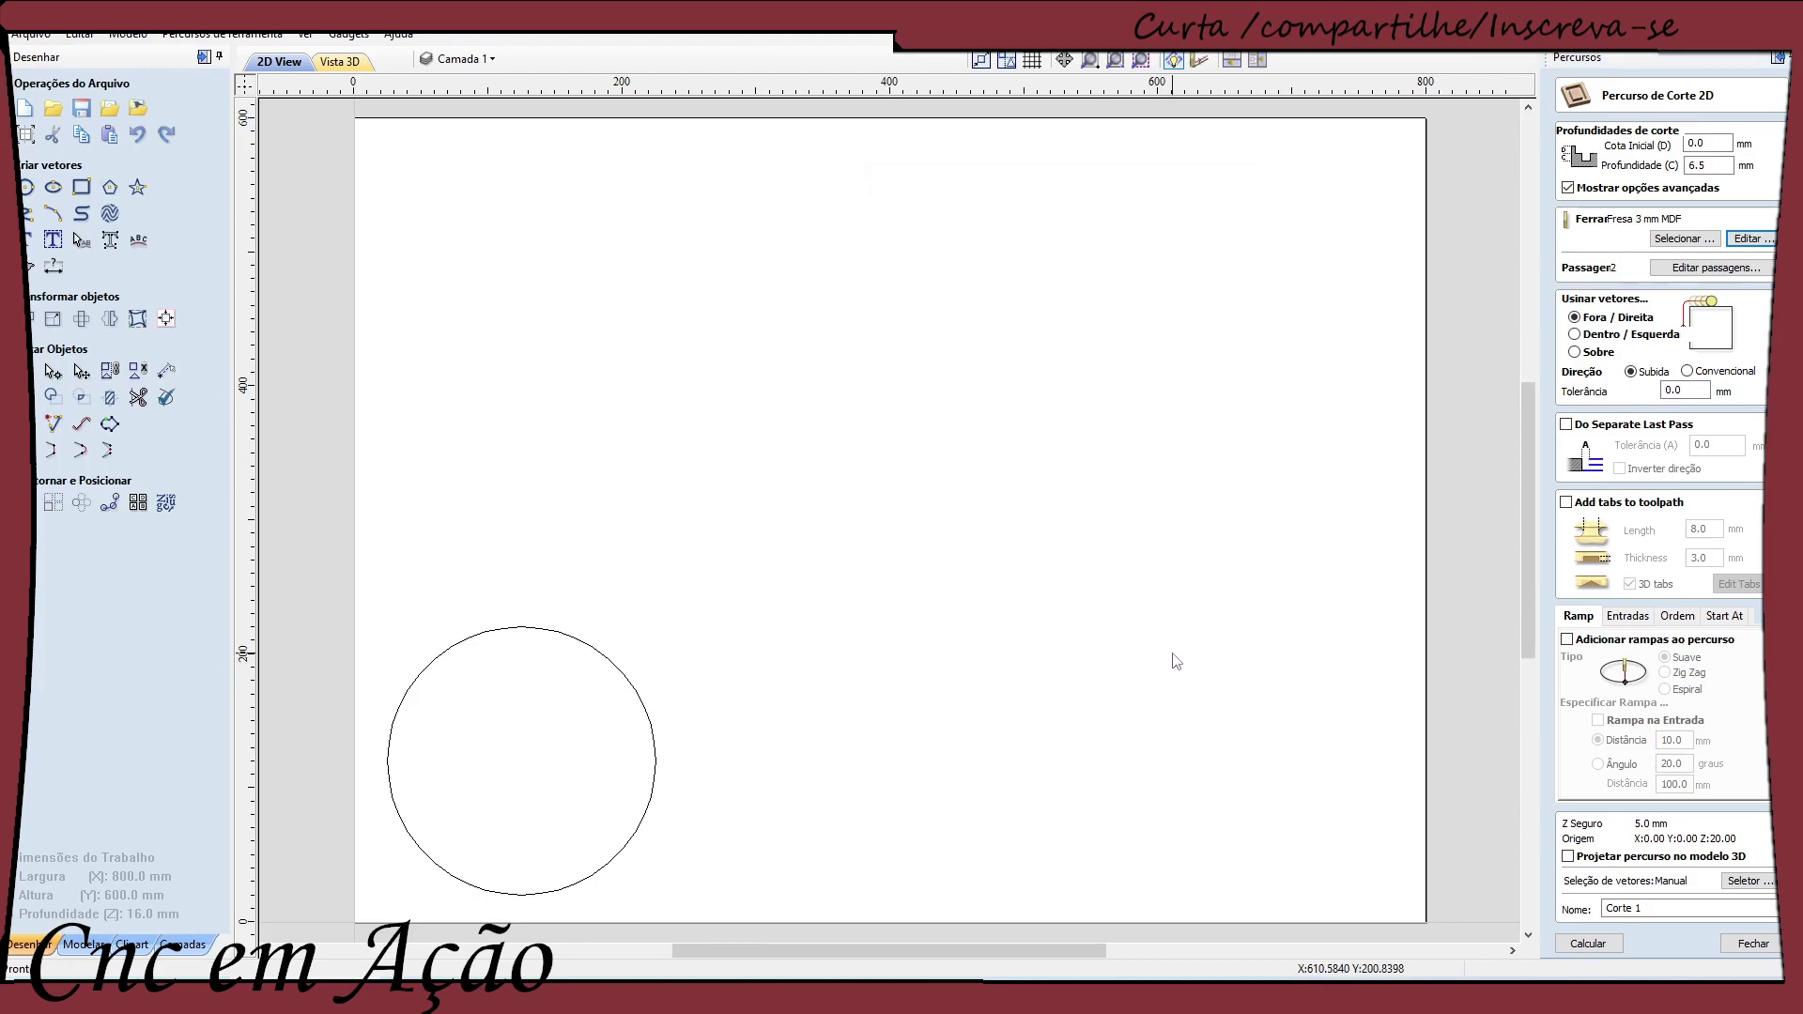
{"action": "left_click", "coordinate": [1765, 243]}
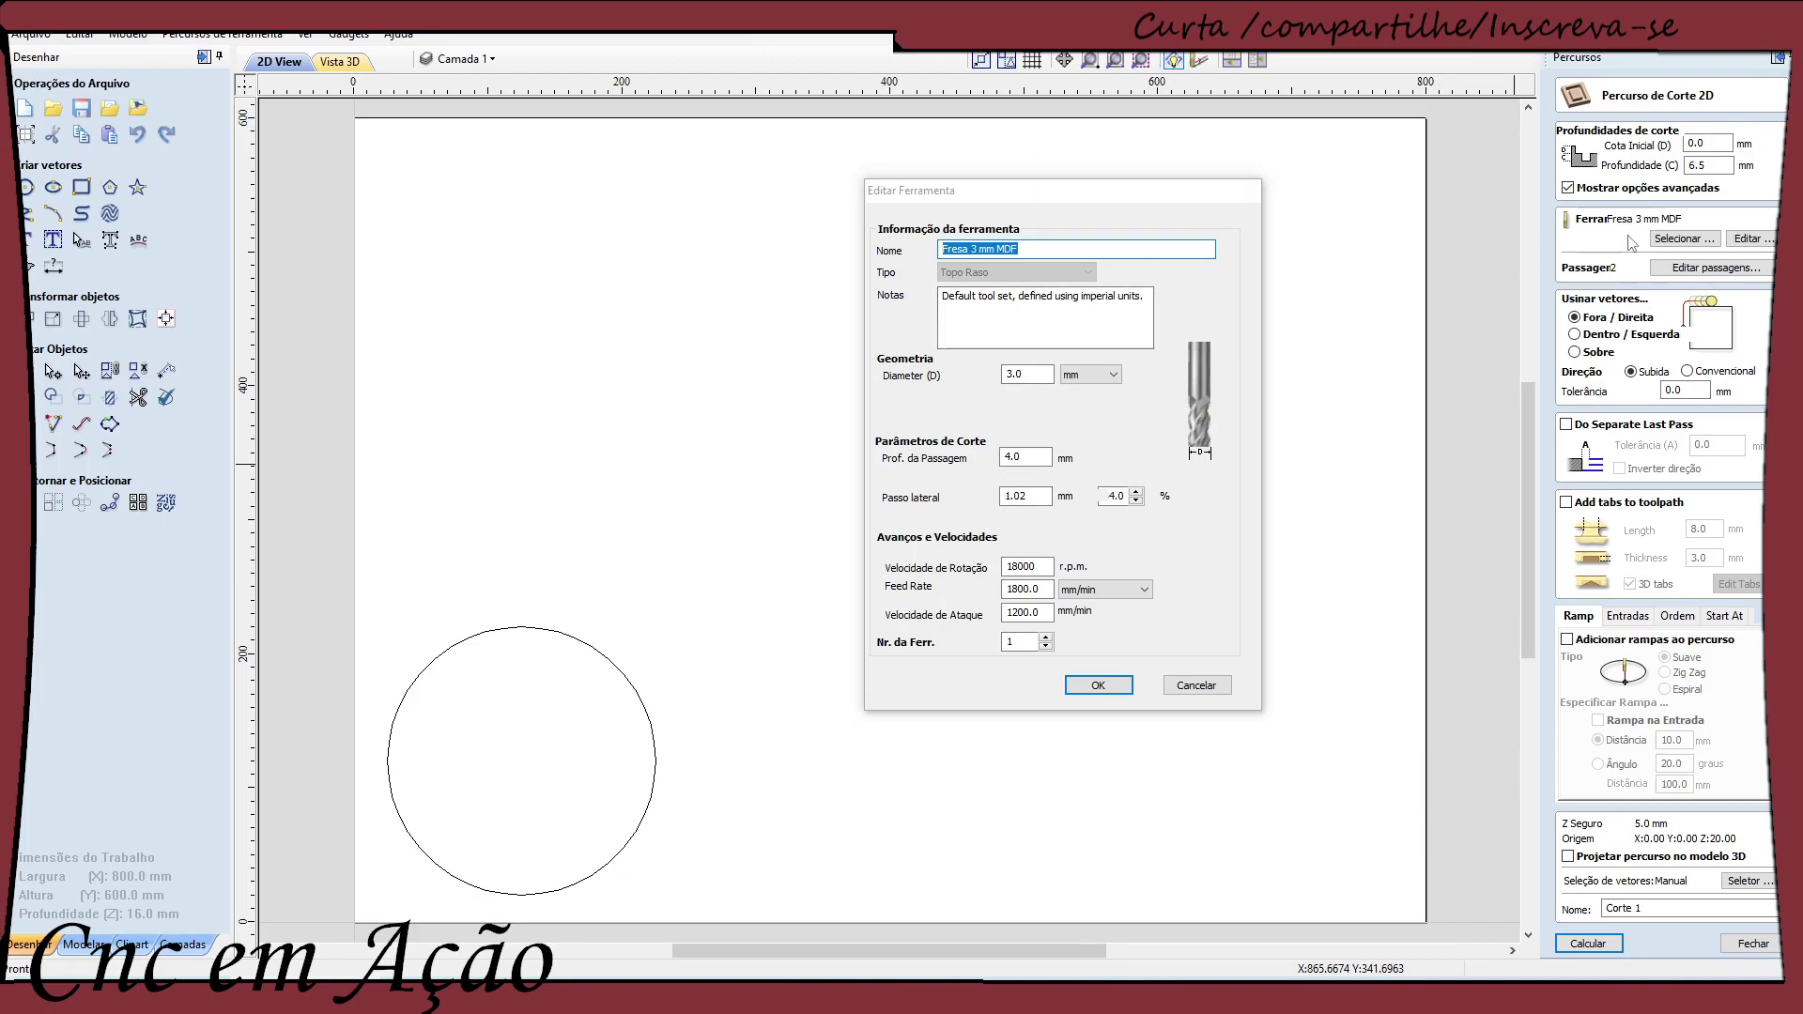
{"action": "left_click", "coordinate": [1072, 684]}
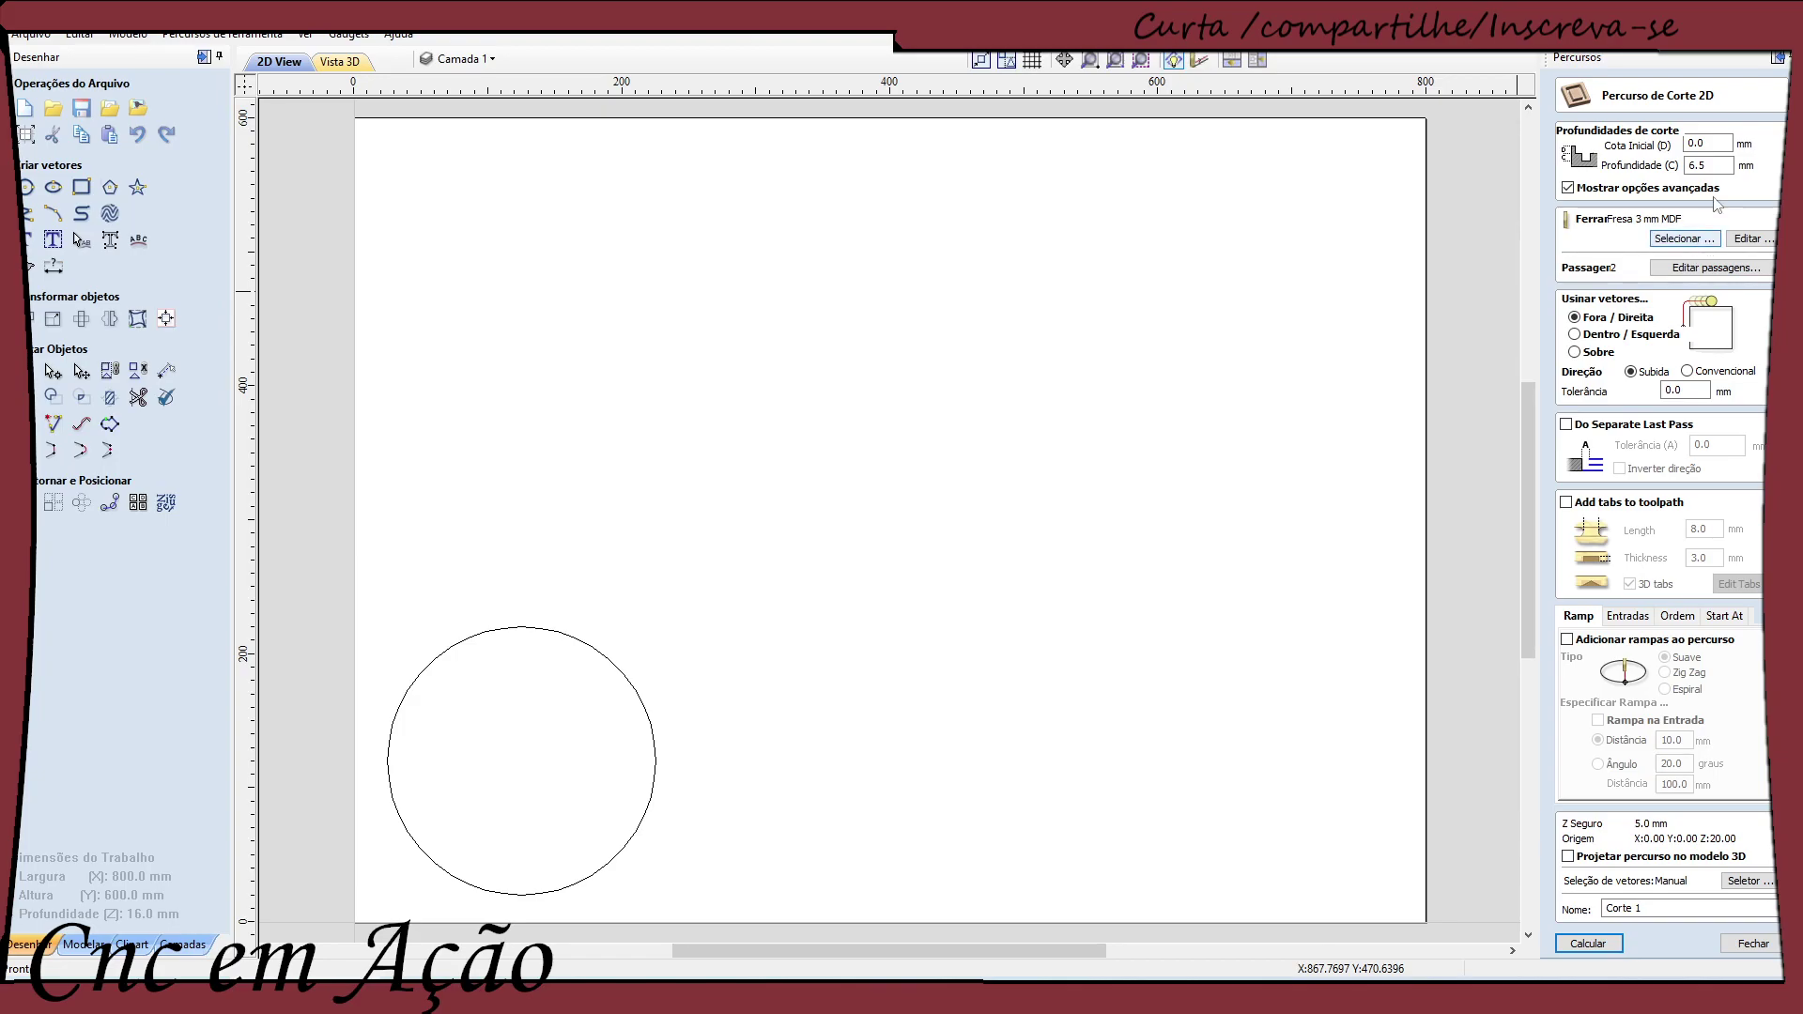
Set the toolpath's cut depth to 16 mm and review the tool settings and pass depth list without changing them
{"action": "left_click_drag", "start_coordinate": [1710, 167], "coordinate": [1687, 166]}
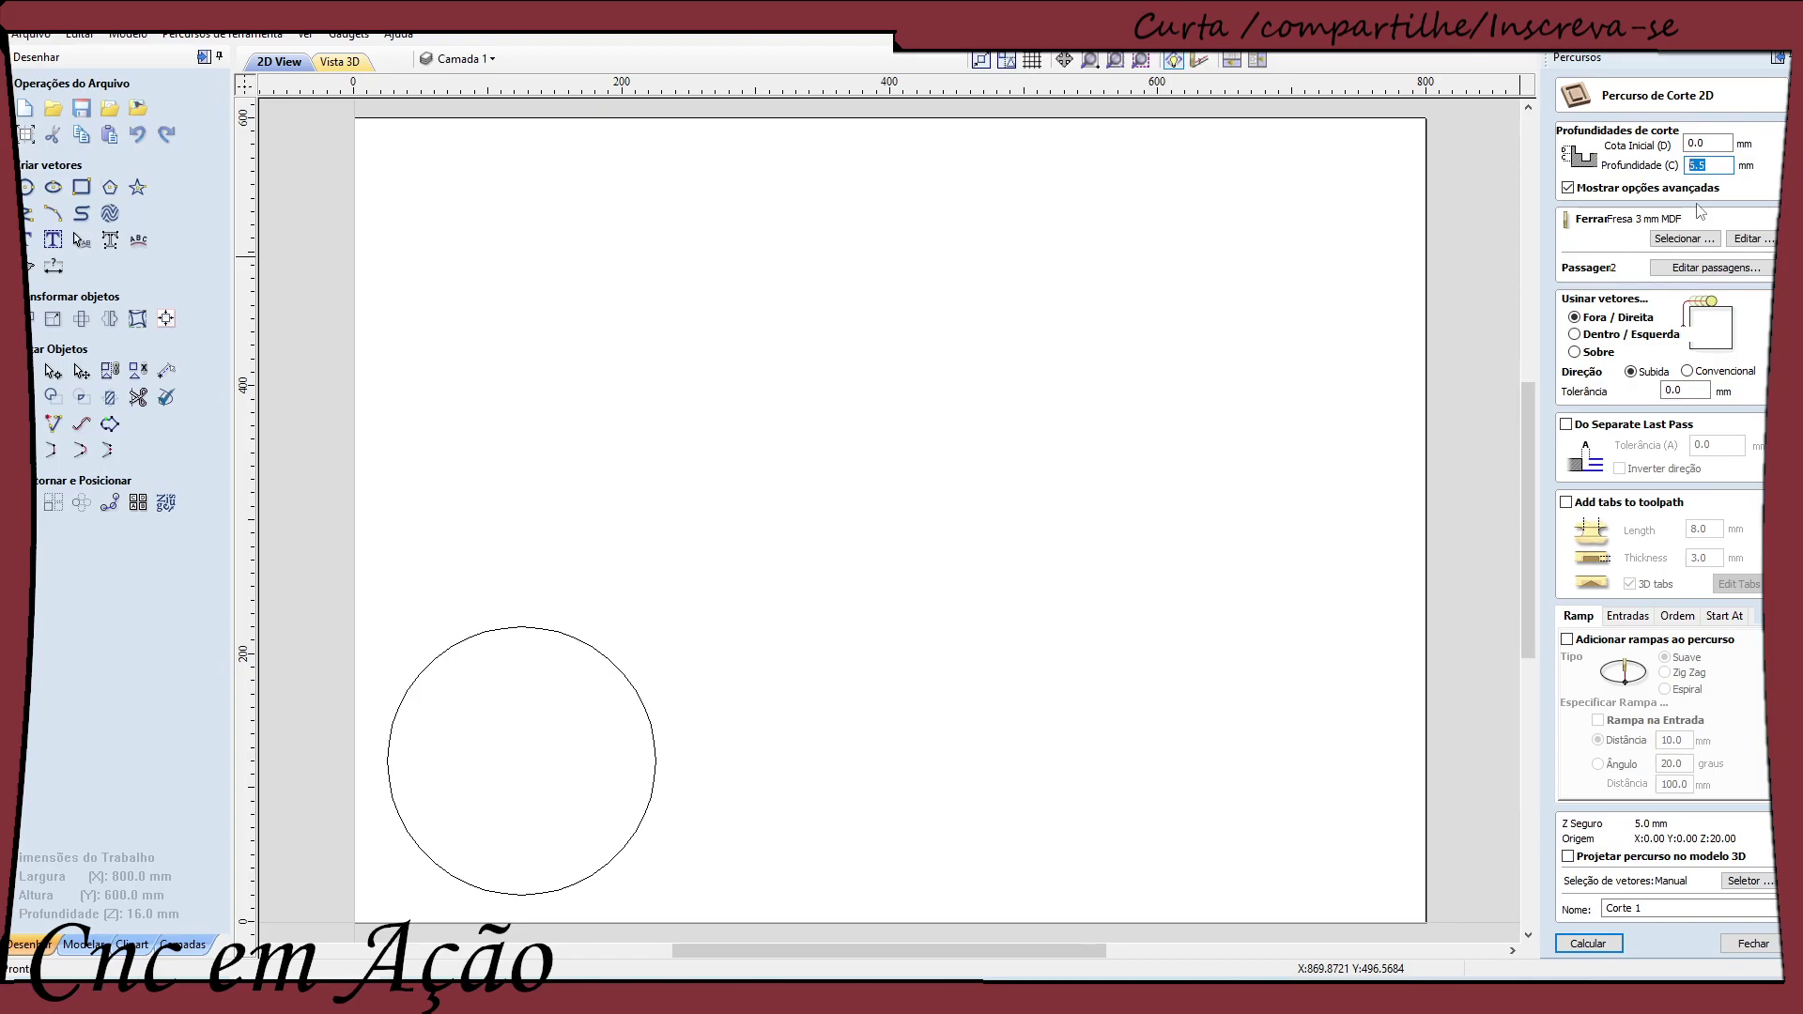
{"action": "type", "text": "1"}
{"action": "left_click", "coordinate": [1746, 239]}
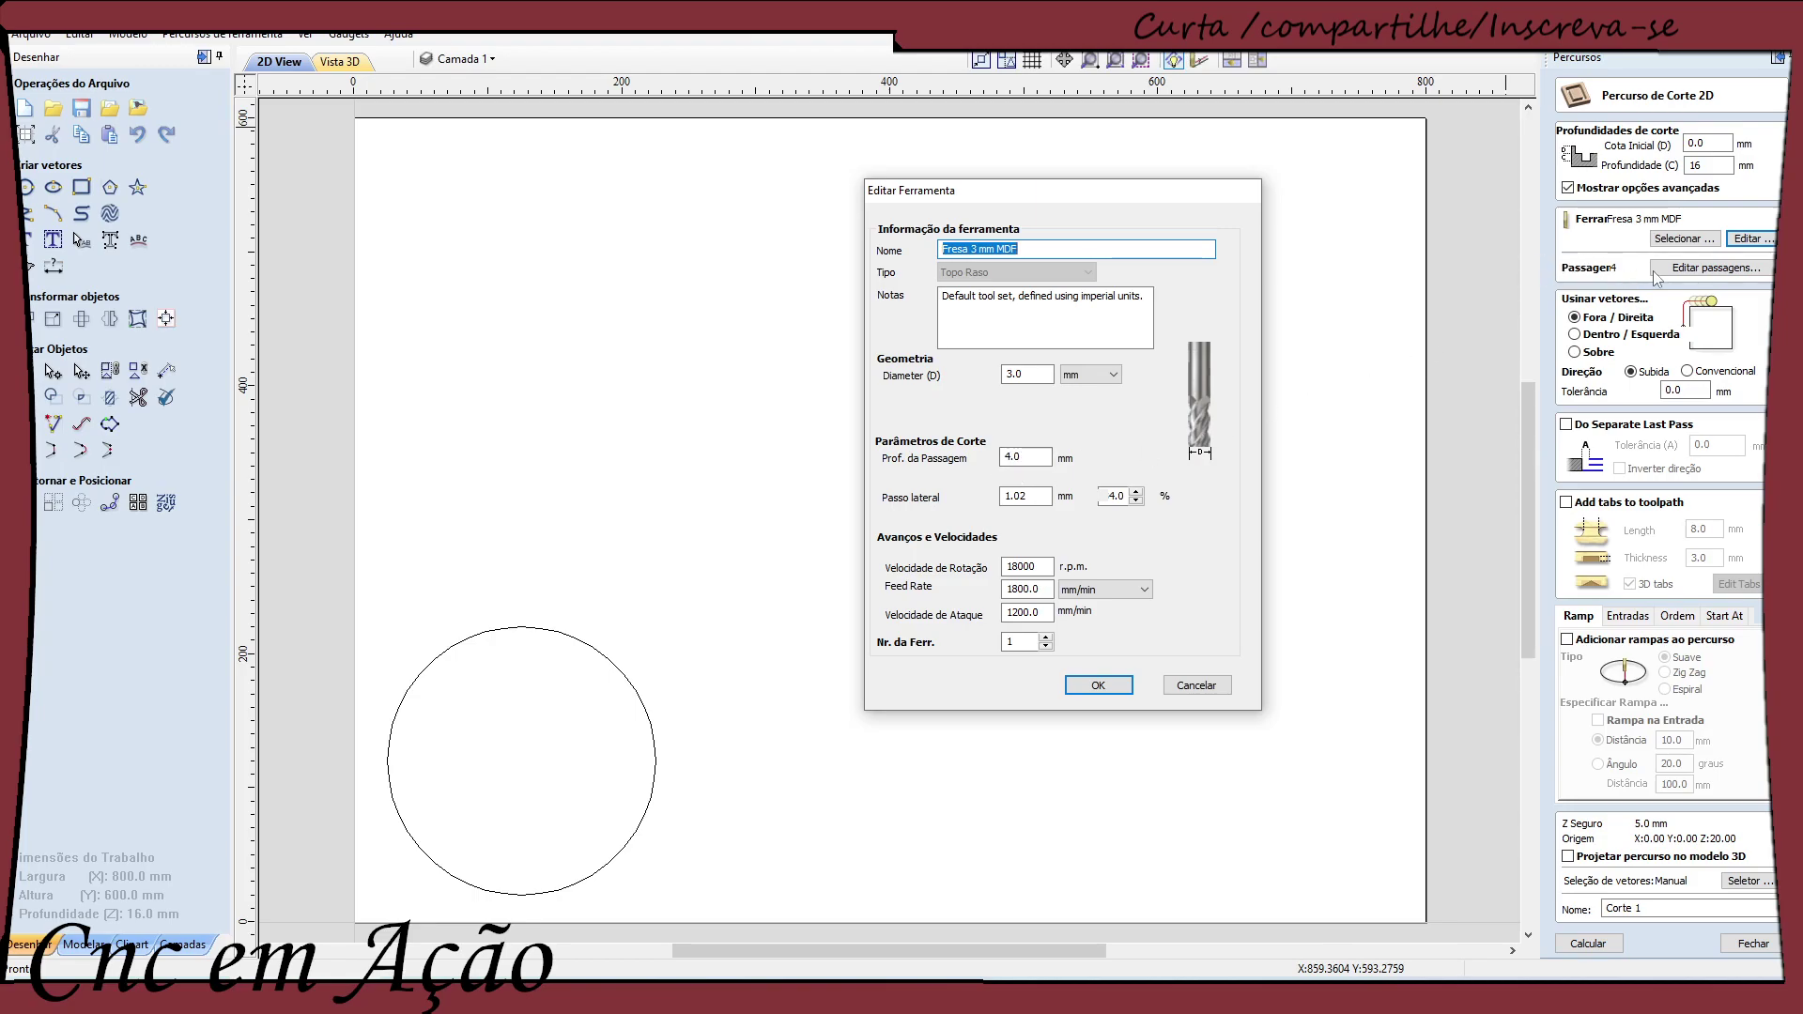
{"action": "left_click", "coordinate": [1125, 687]}
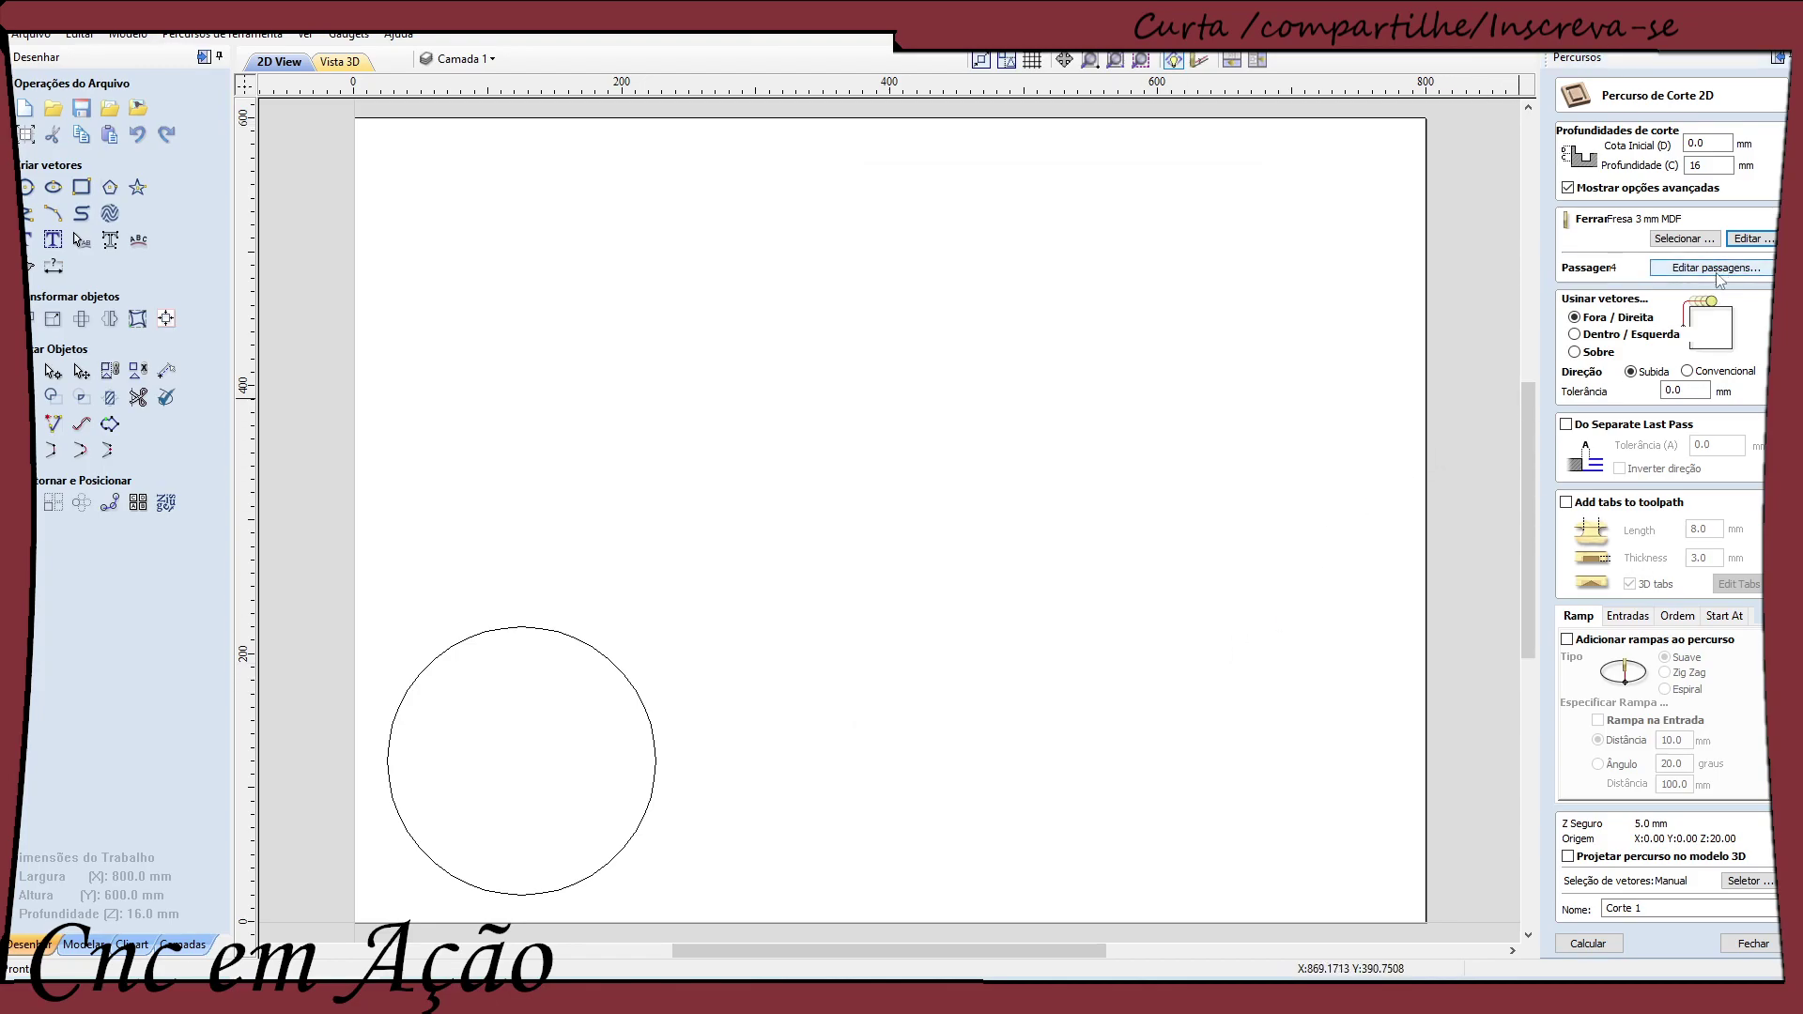
{"action": "left_click", "coordinate": [1717, 271]}
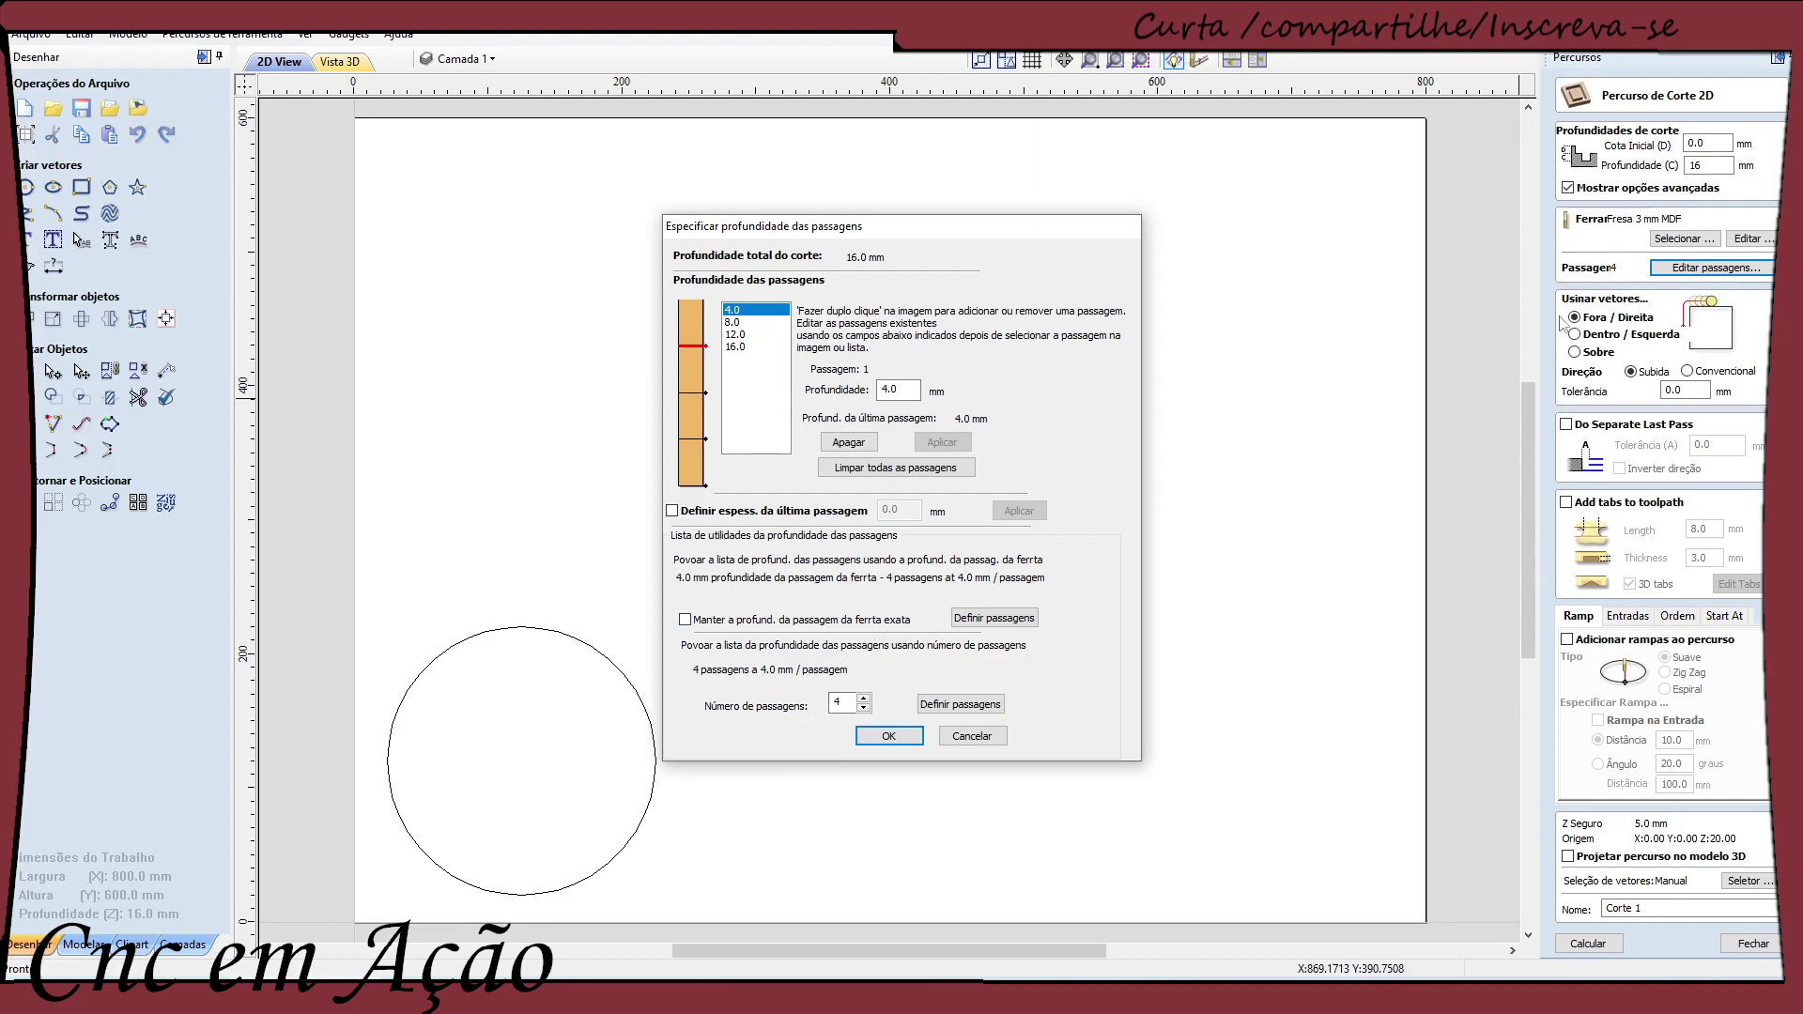
{"action": "left_click", "coordinate": [953, 737]}
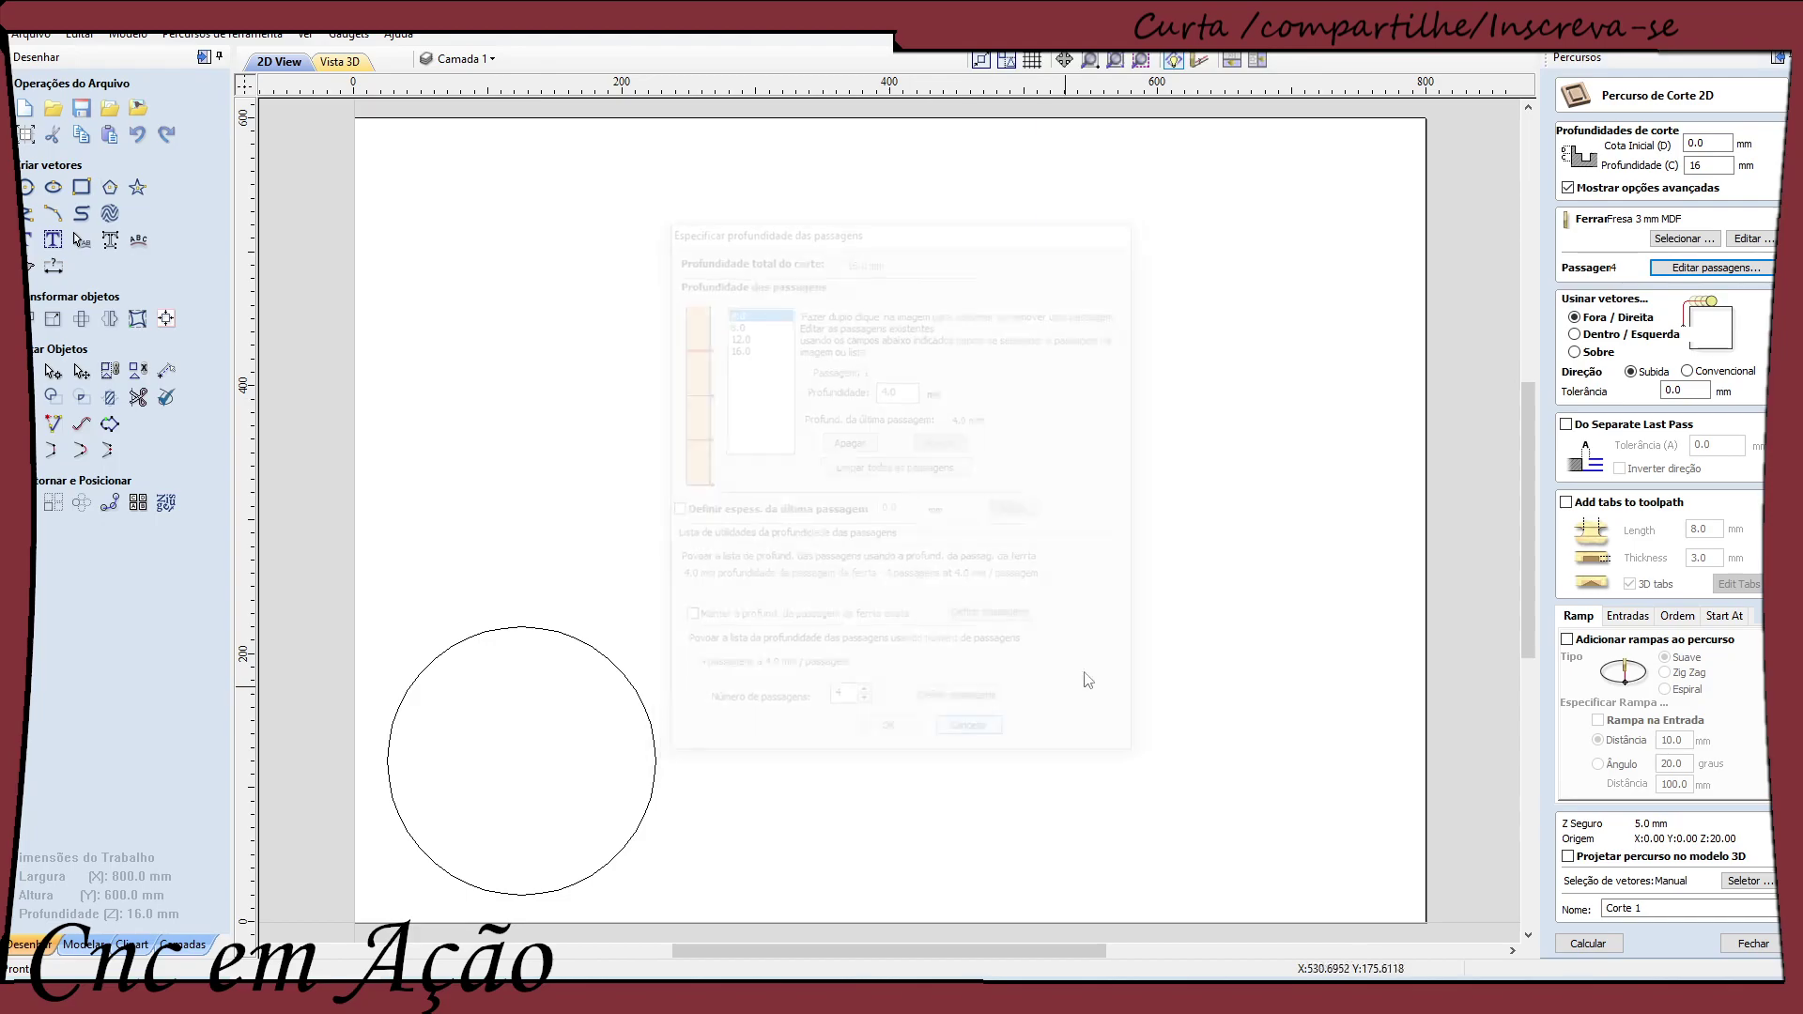
Reselect the Fresa 3 mm MDF tool from the database to restore its stored pass depth in the toolpath
{"action": "left_click", "coordinate": [1655, 239]}
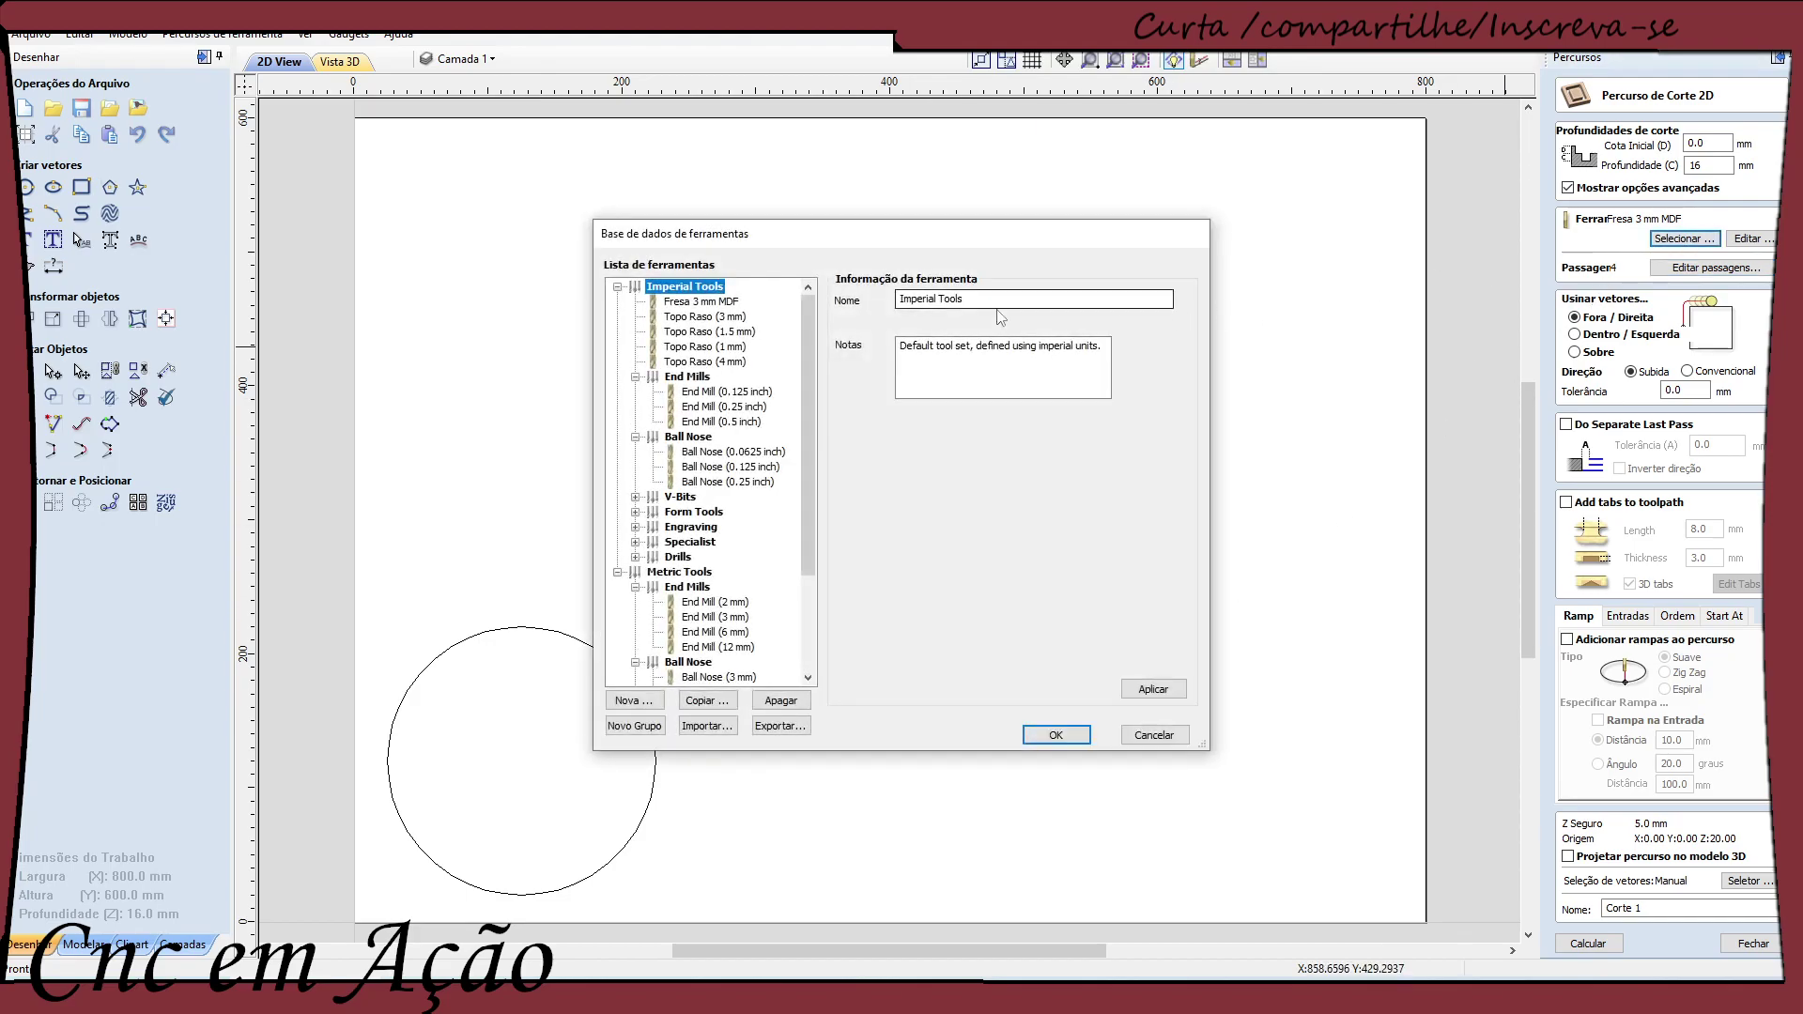
{"action": "left_click", "coordinate": [717, 302]}
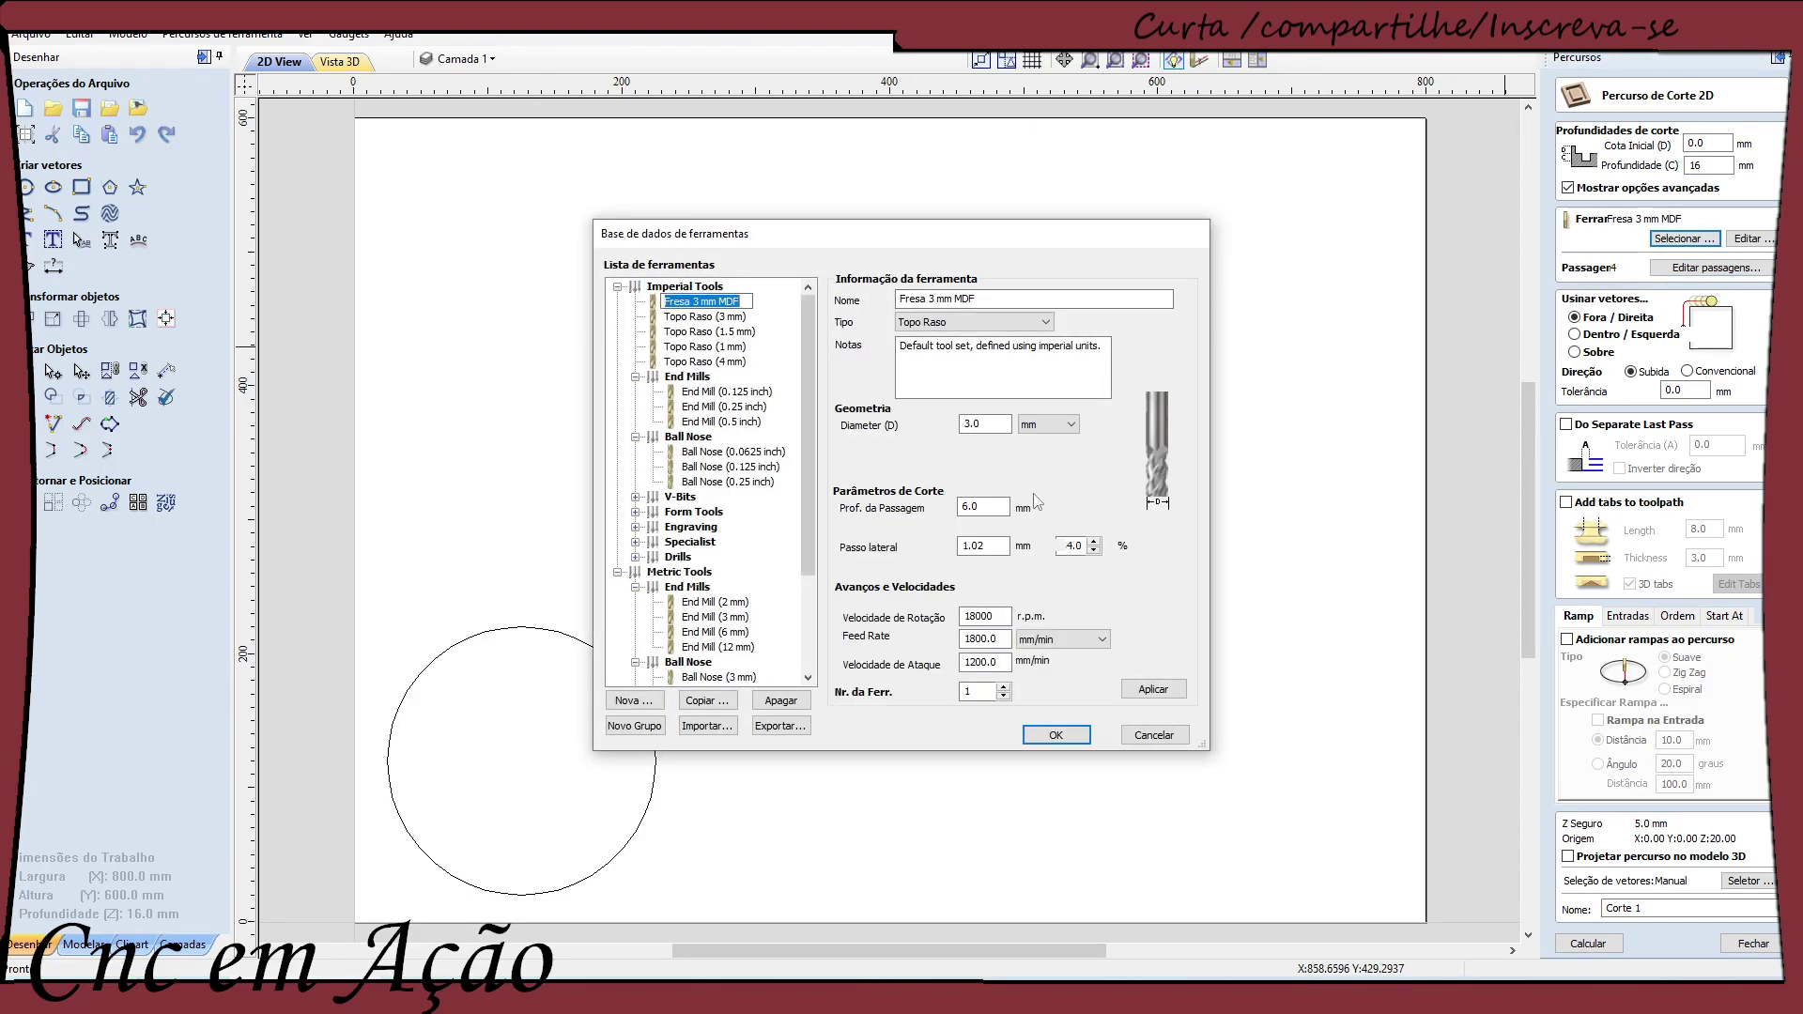
{"action": "left_click", "coordinate": [1056, 735]}
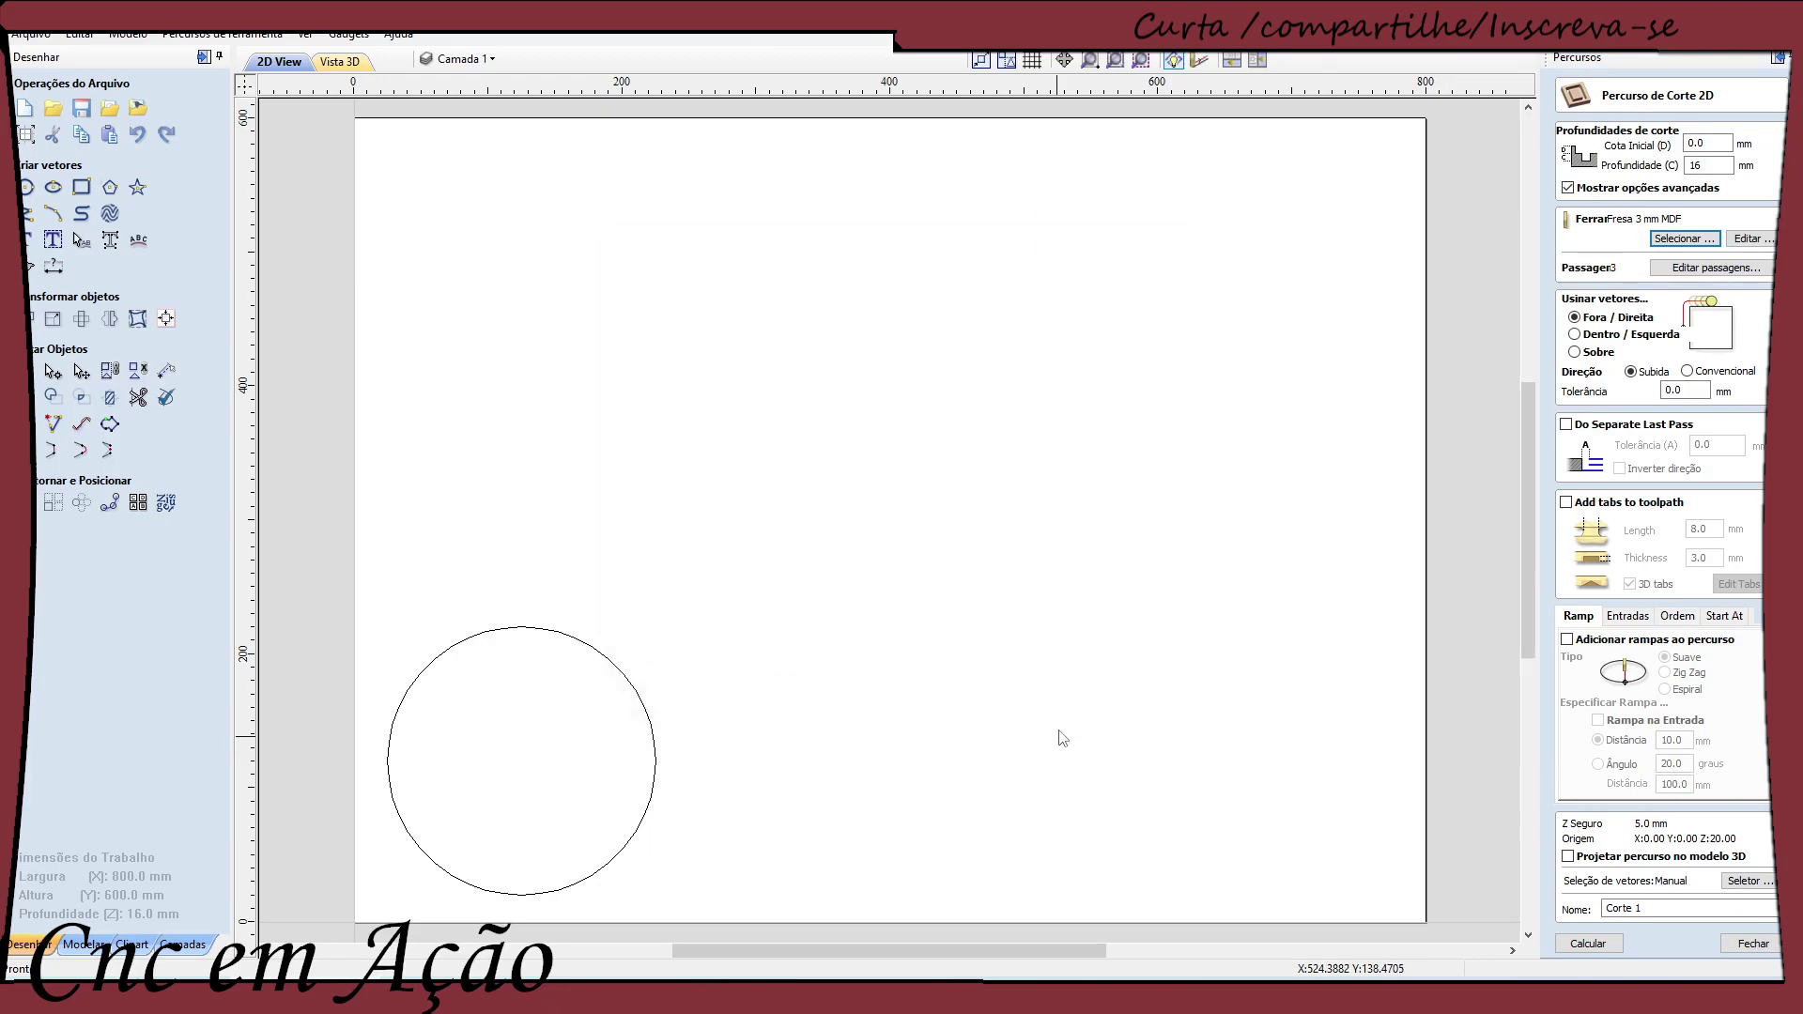
Examine the pass depths, switching the option to keep the tool's exact pass depth on and off again
{"action": "left_click", "coordinate": [1668, 269]}
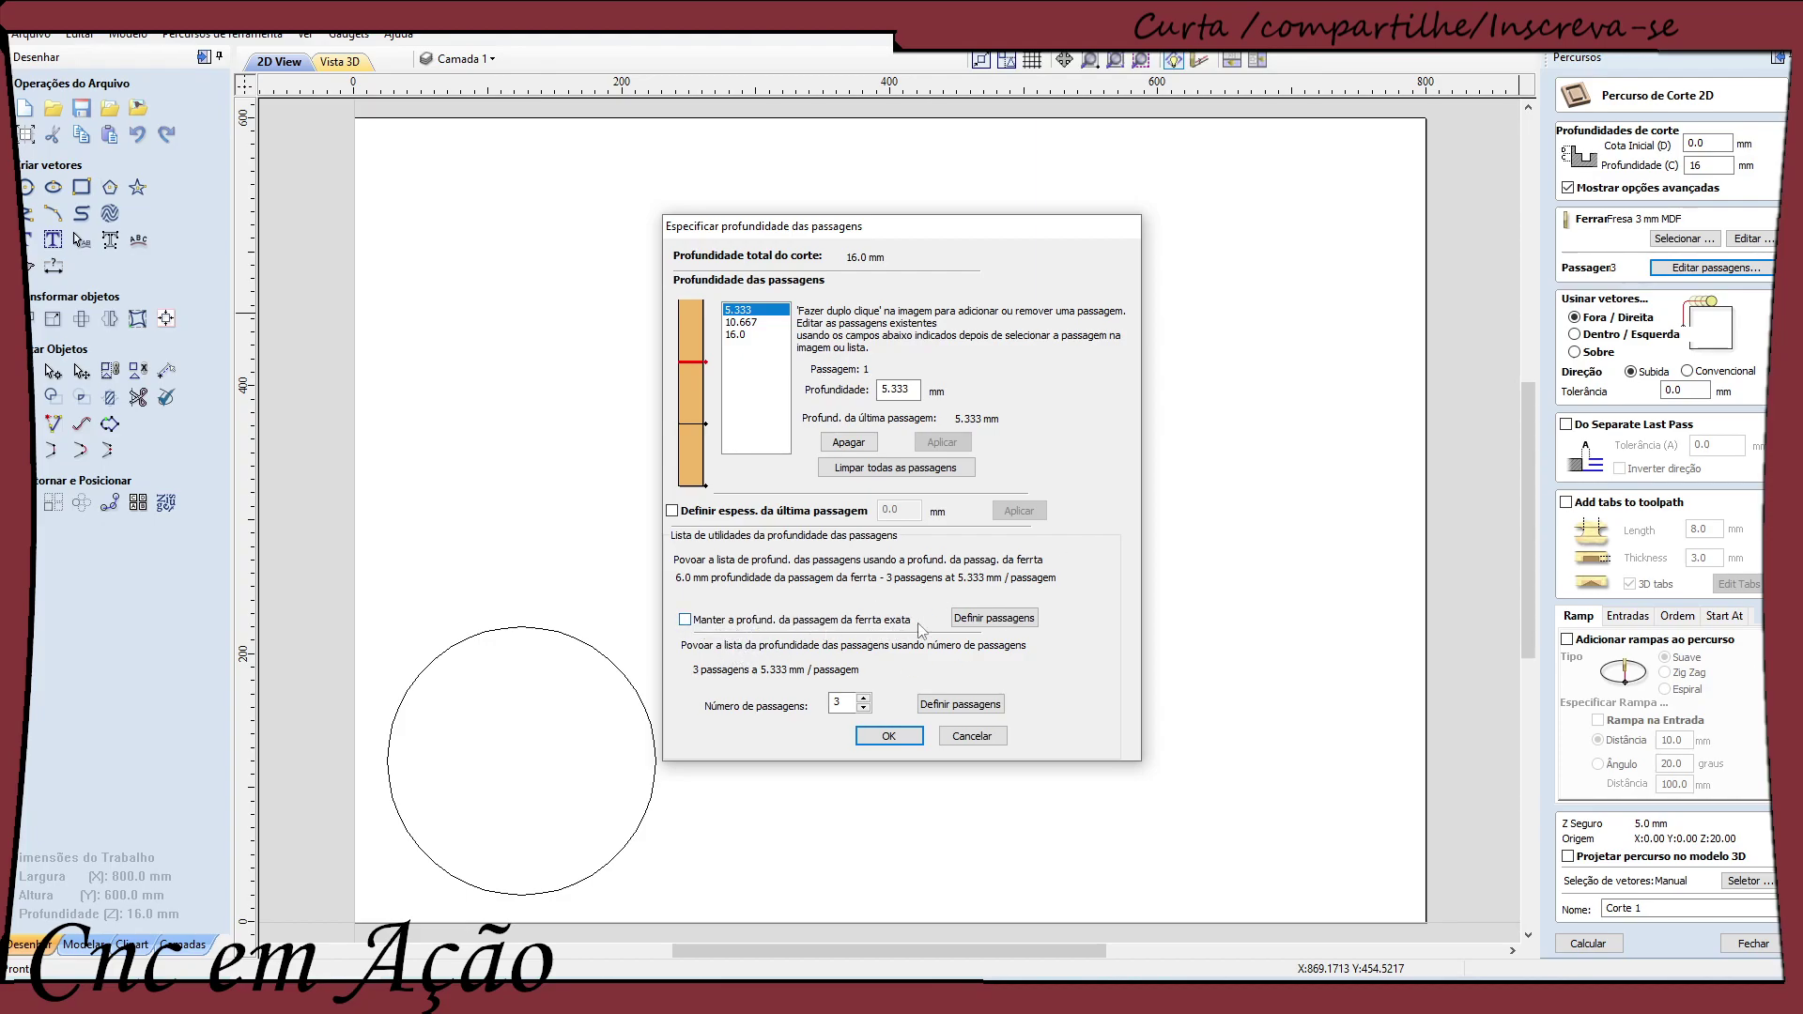
{"action": "left_click", "coordinate": [686, 621]}
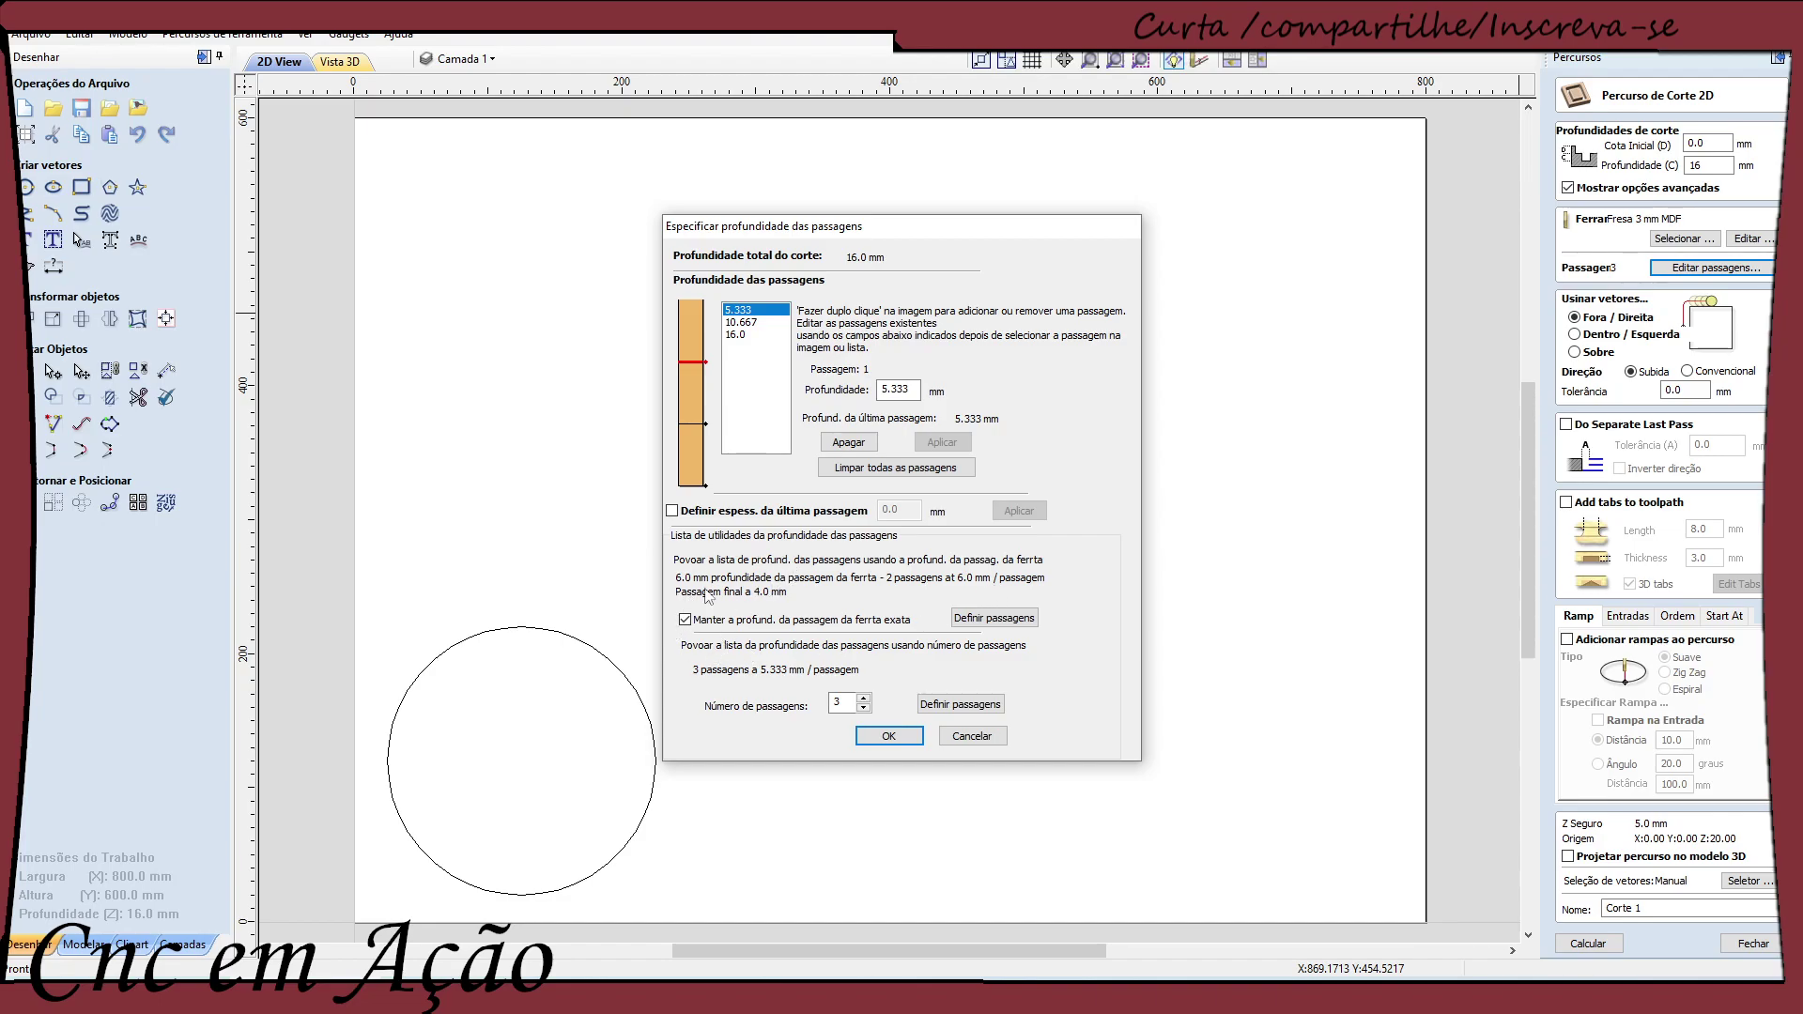
{"action": "left_click", "coordinate": [684, 621]}
{"action": "left_click", "coordinate": [892, 740]}
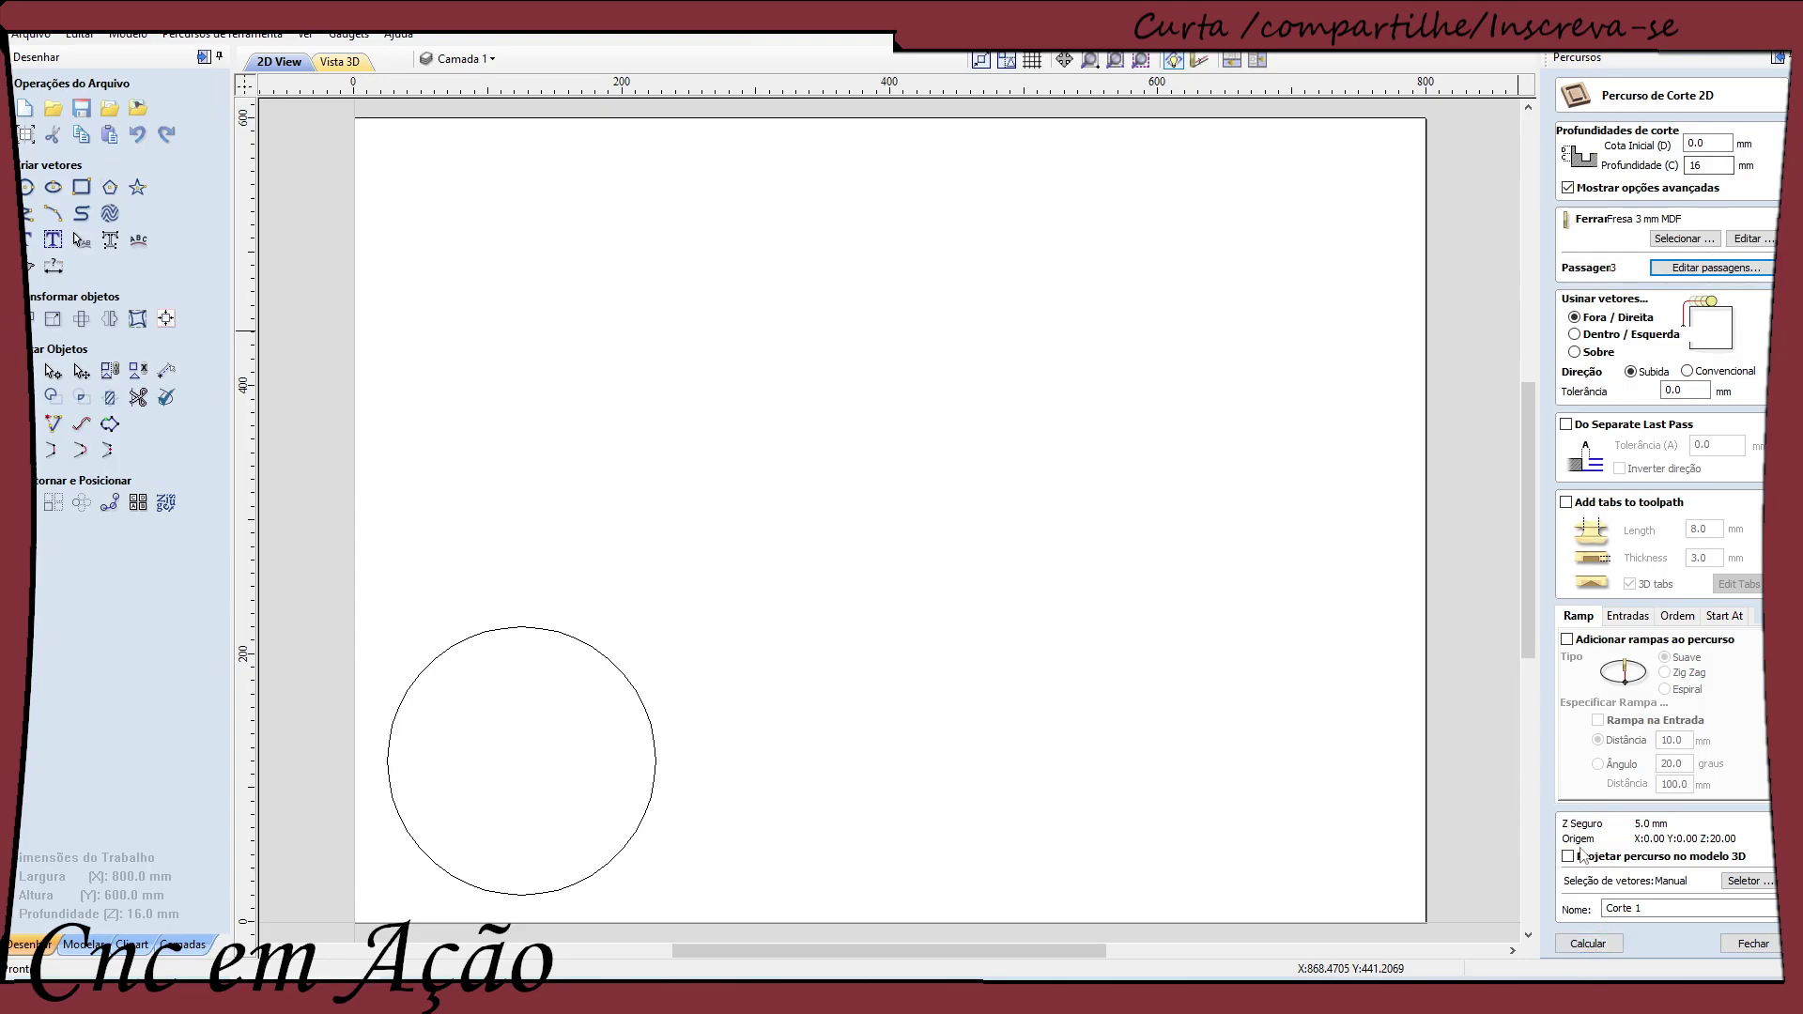
Calculate the Corte 1 toolpath with the circle selected and close the toolpath preview
{"action": "left_click", "coordinate": [1588, 944]}
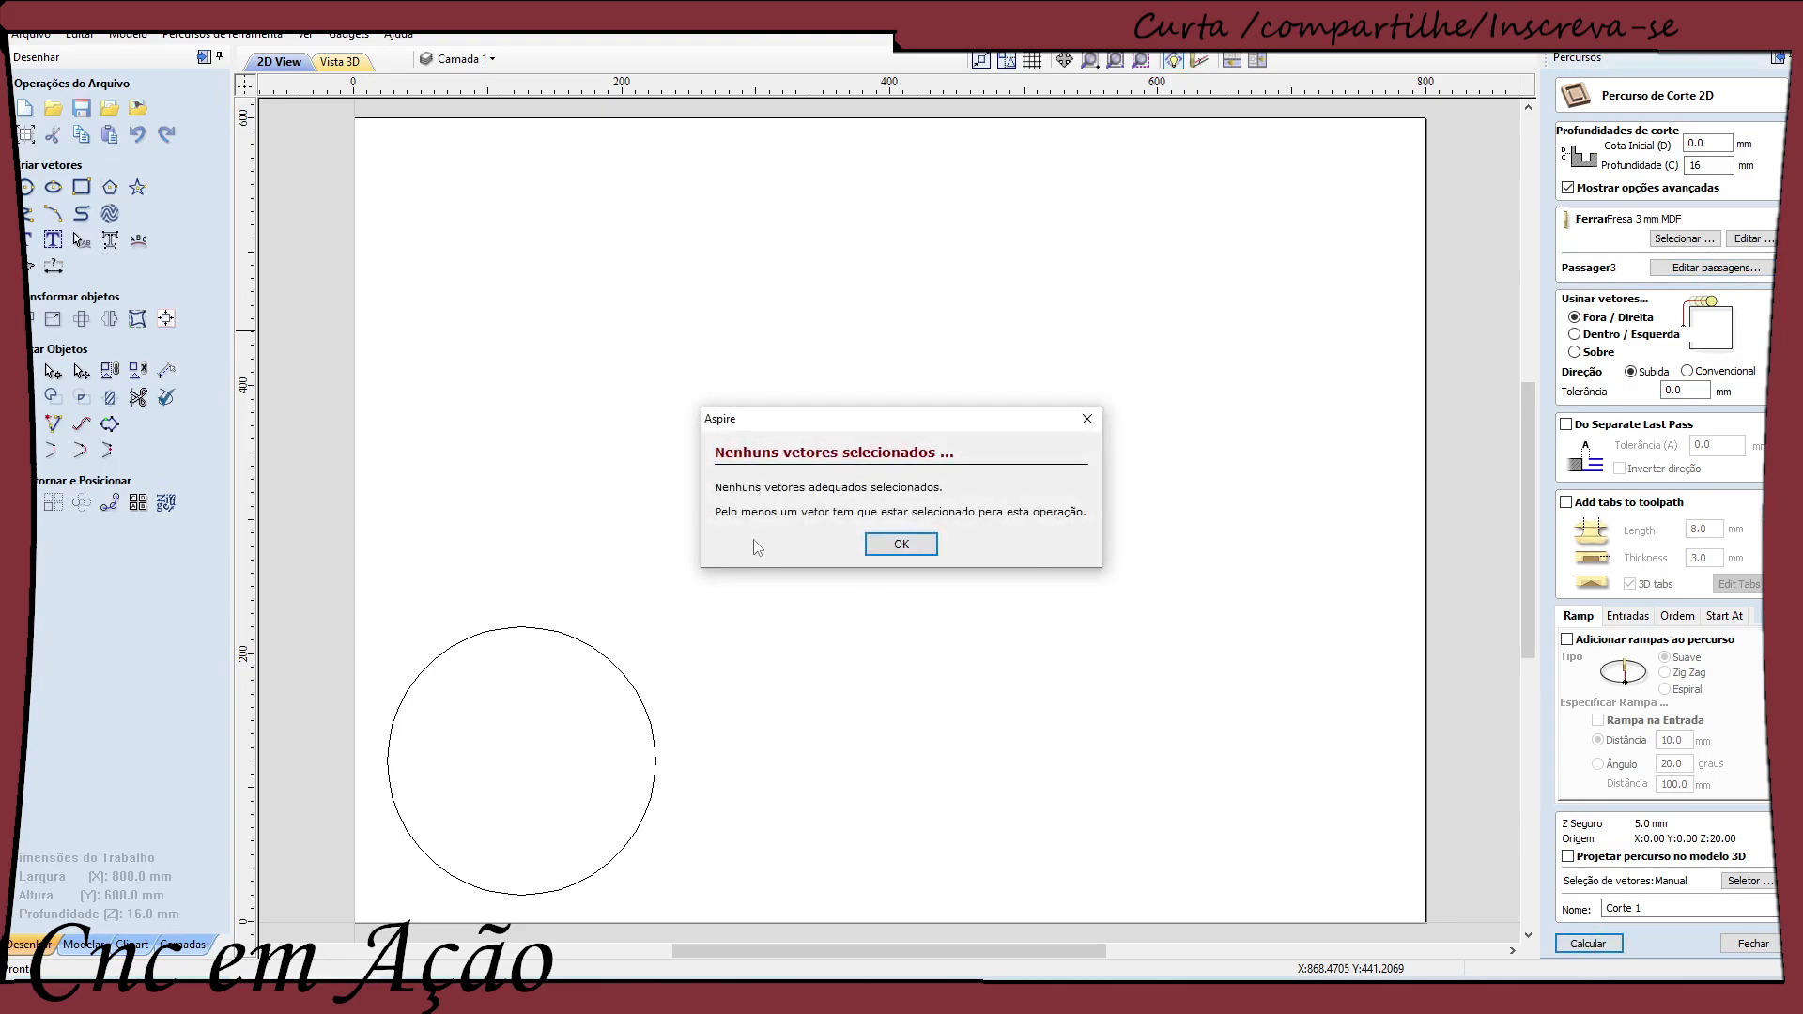
{"action": "left_click", "coordinate": [892, 549]}
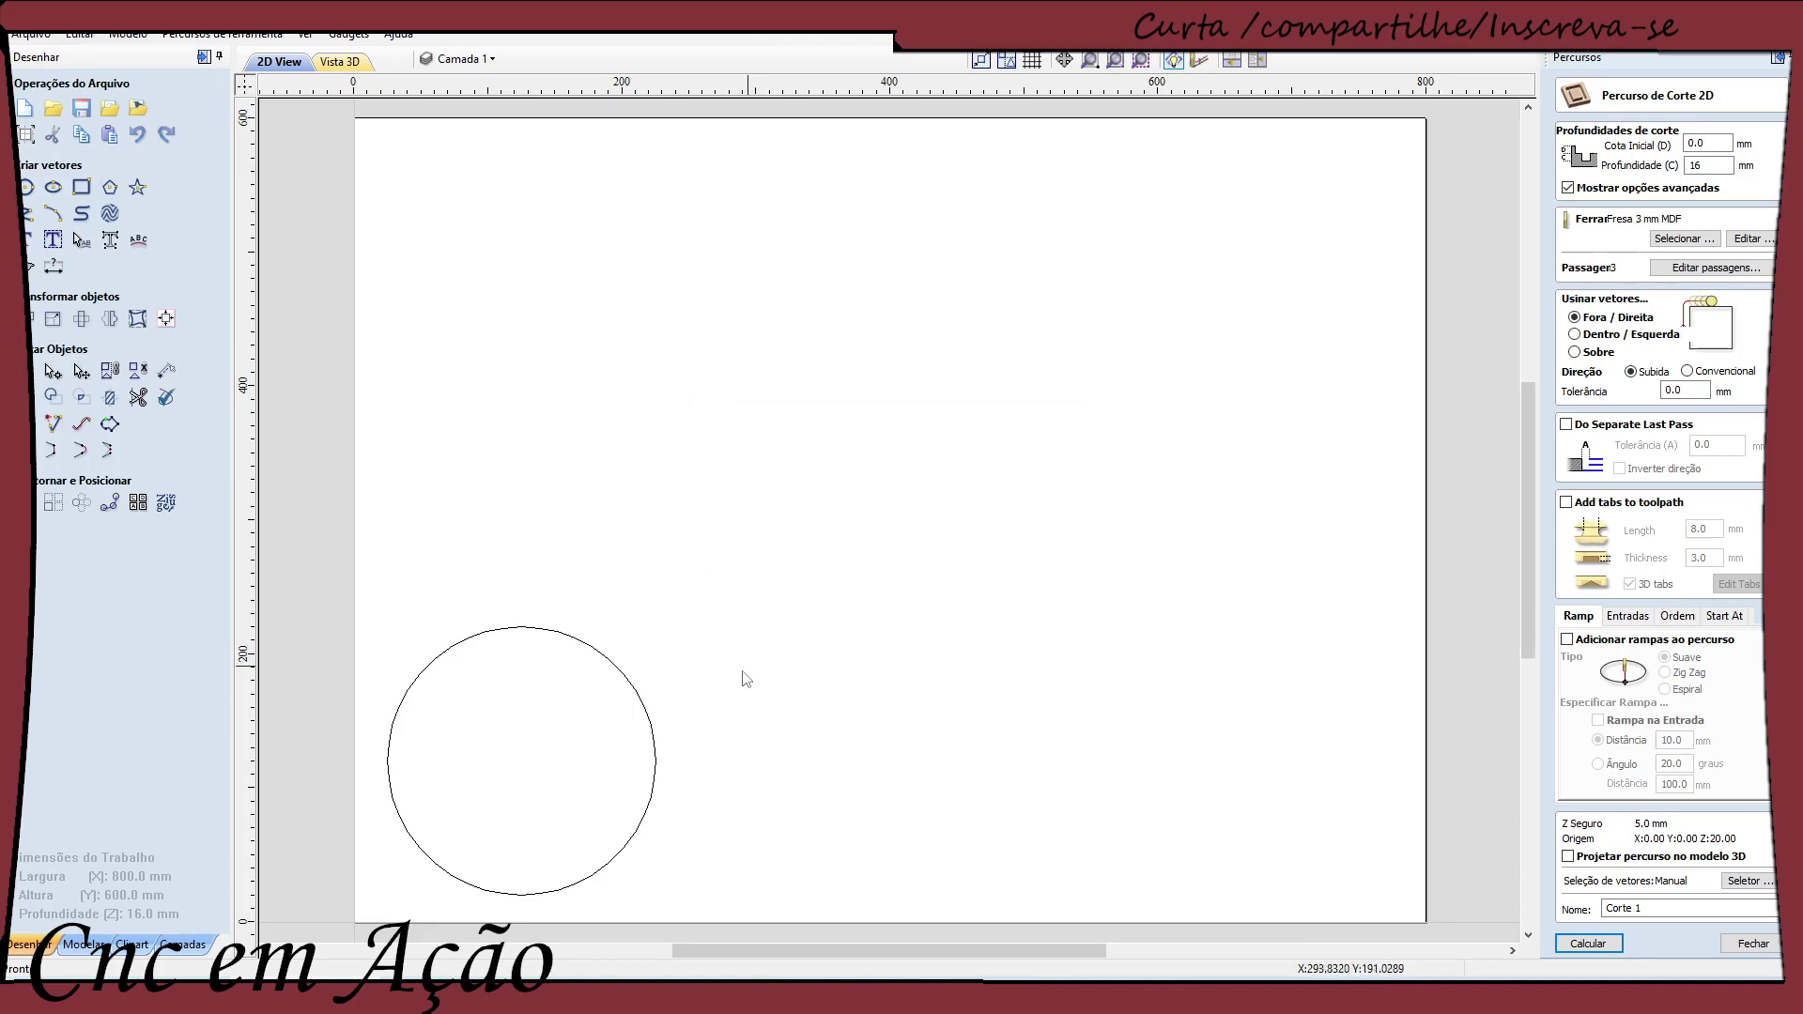
{"action": "left_click", "coordinate": [657, 752]}
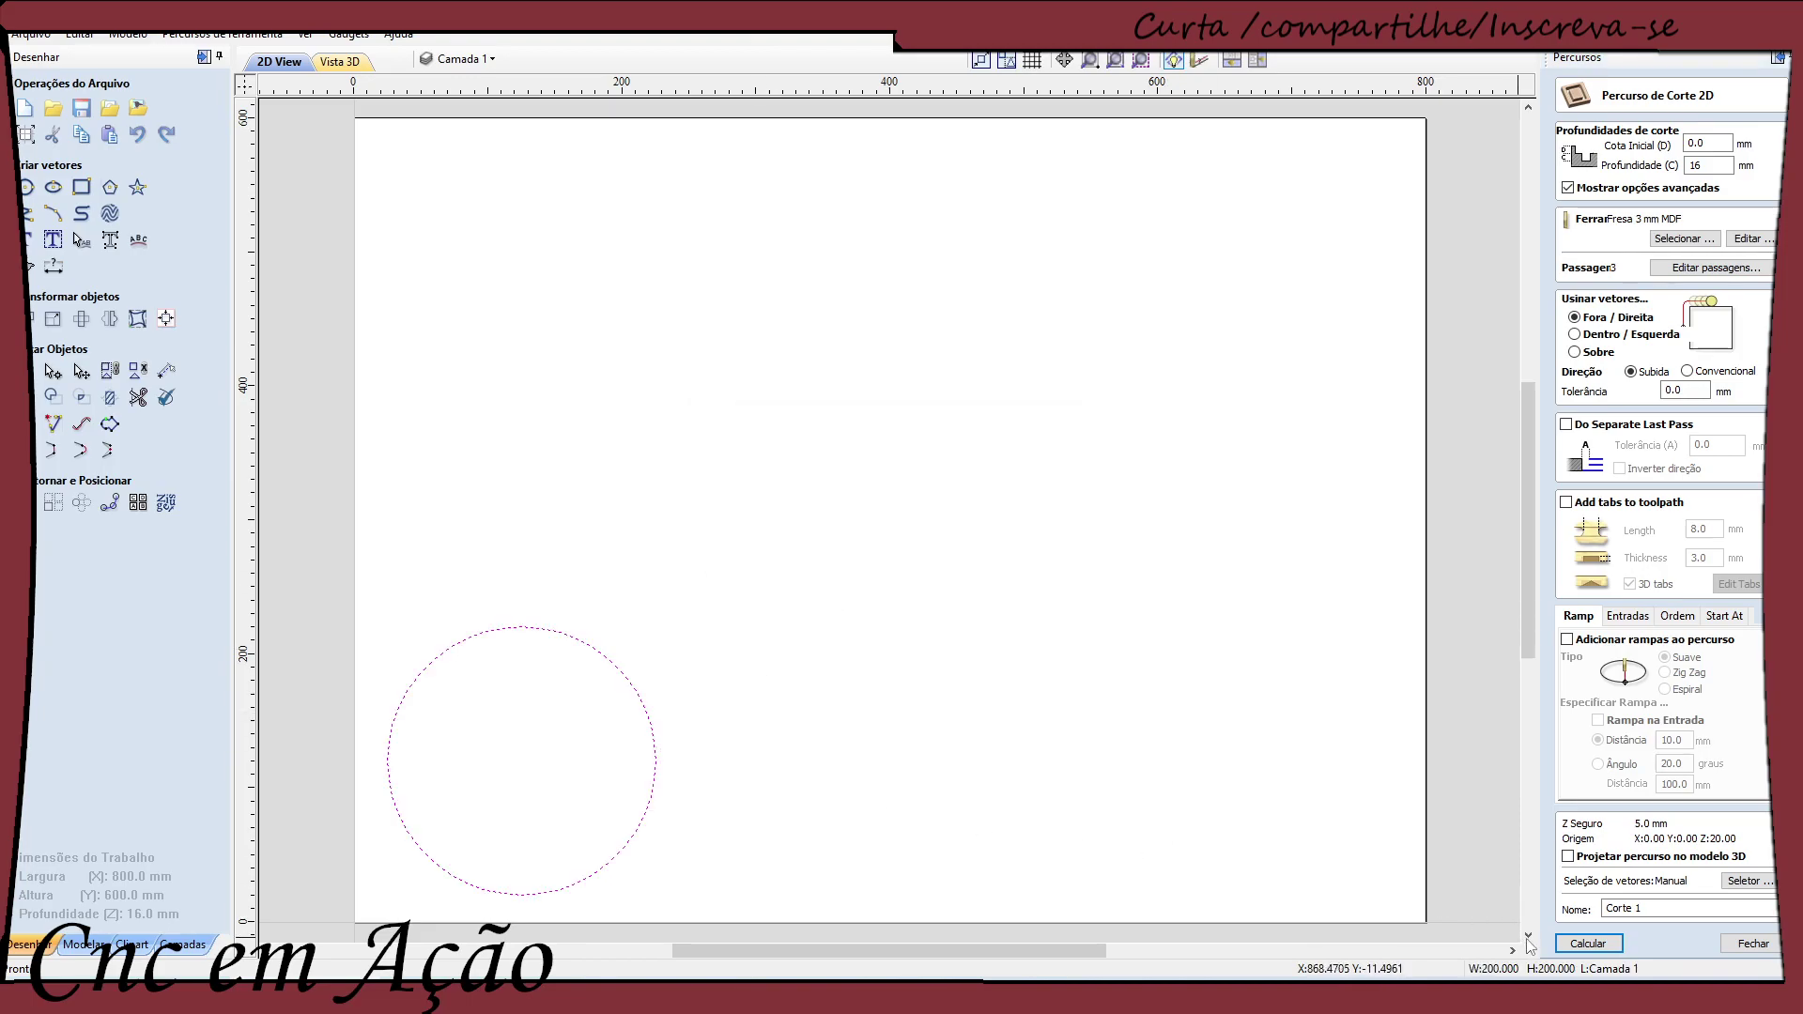
{"action": "left_click", "coordinate": [1573, 947]}
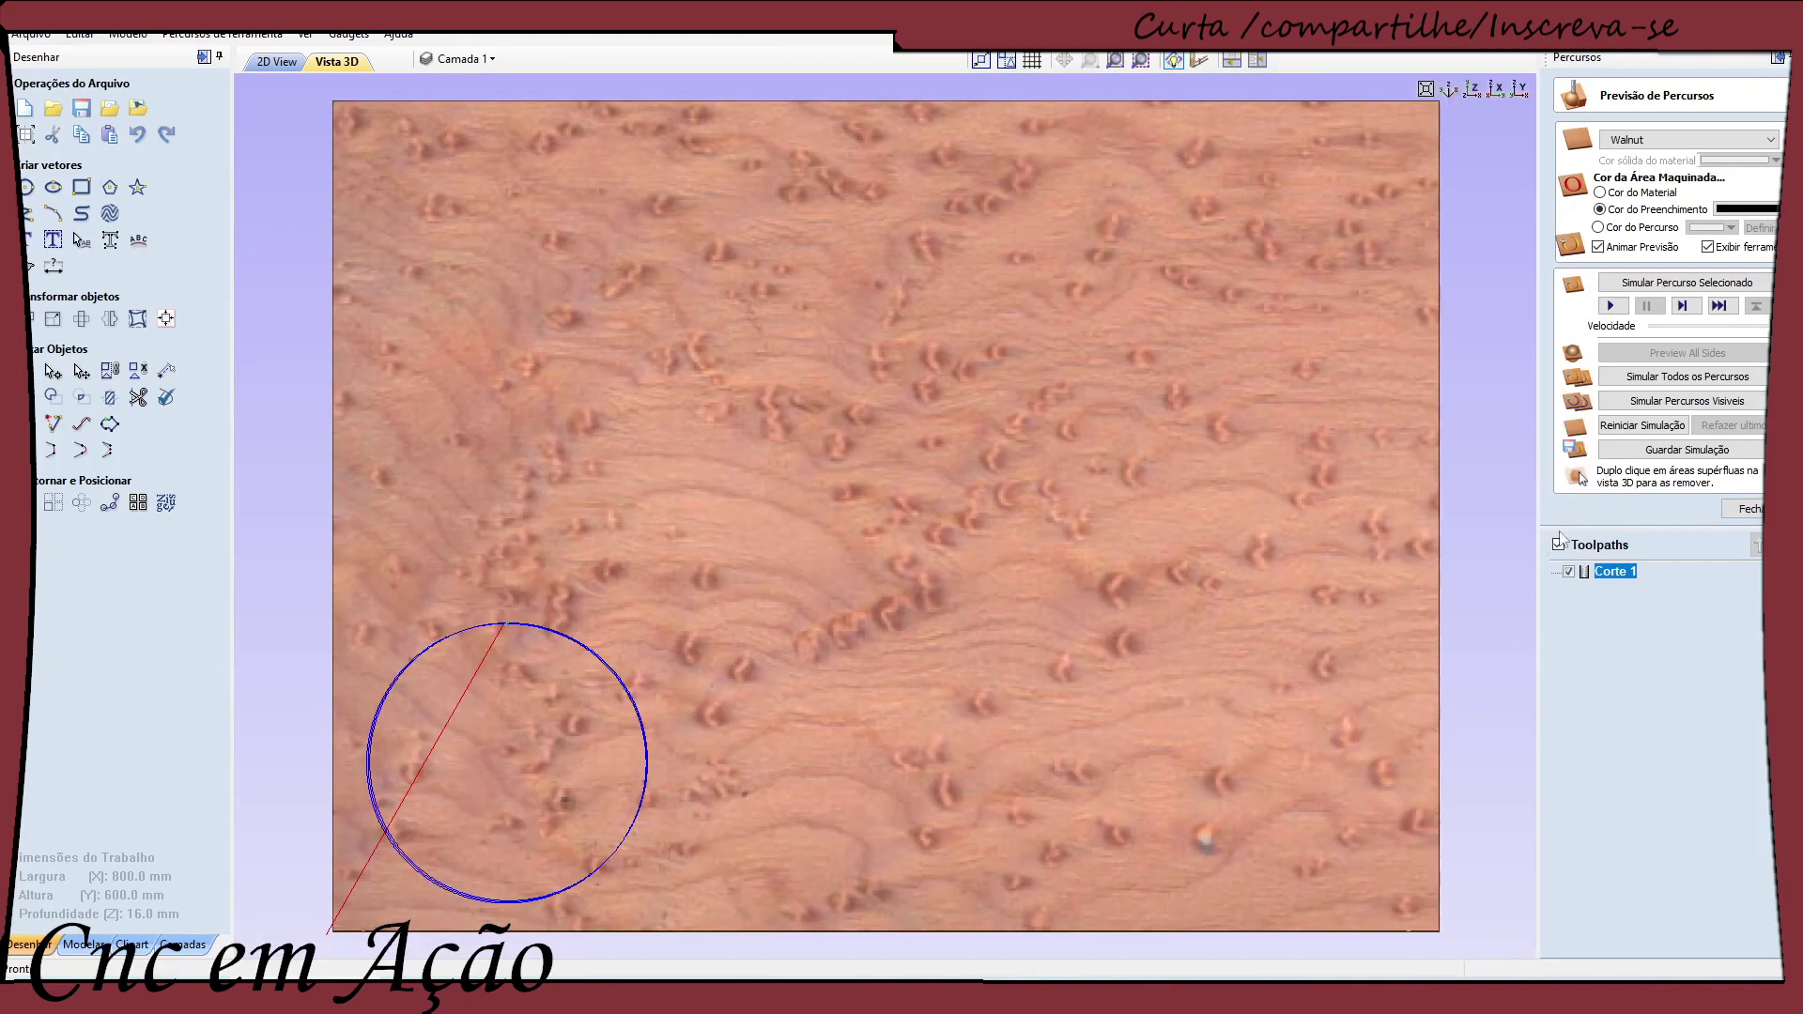
{"action": "left_click", "coordinate": [1738, 512]}
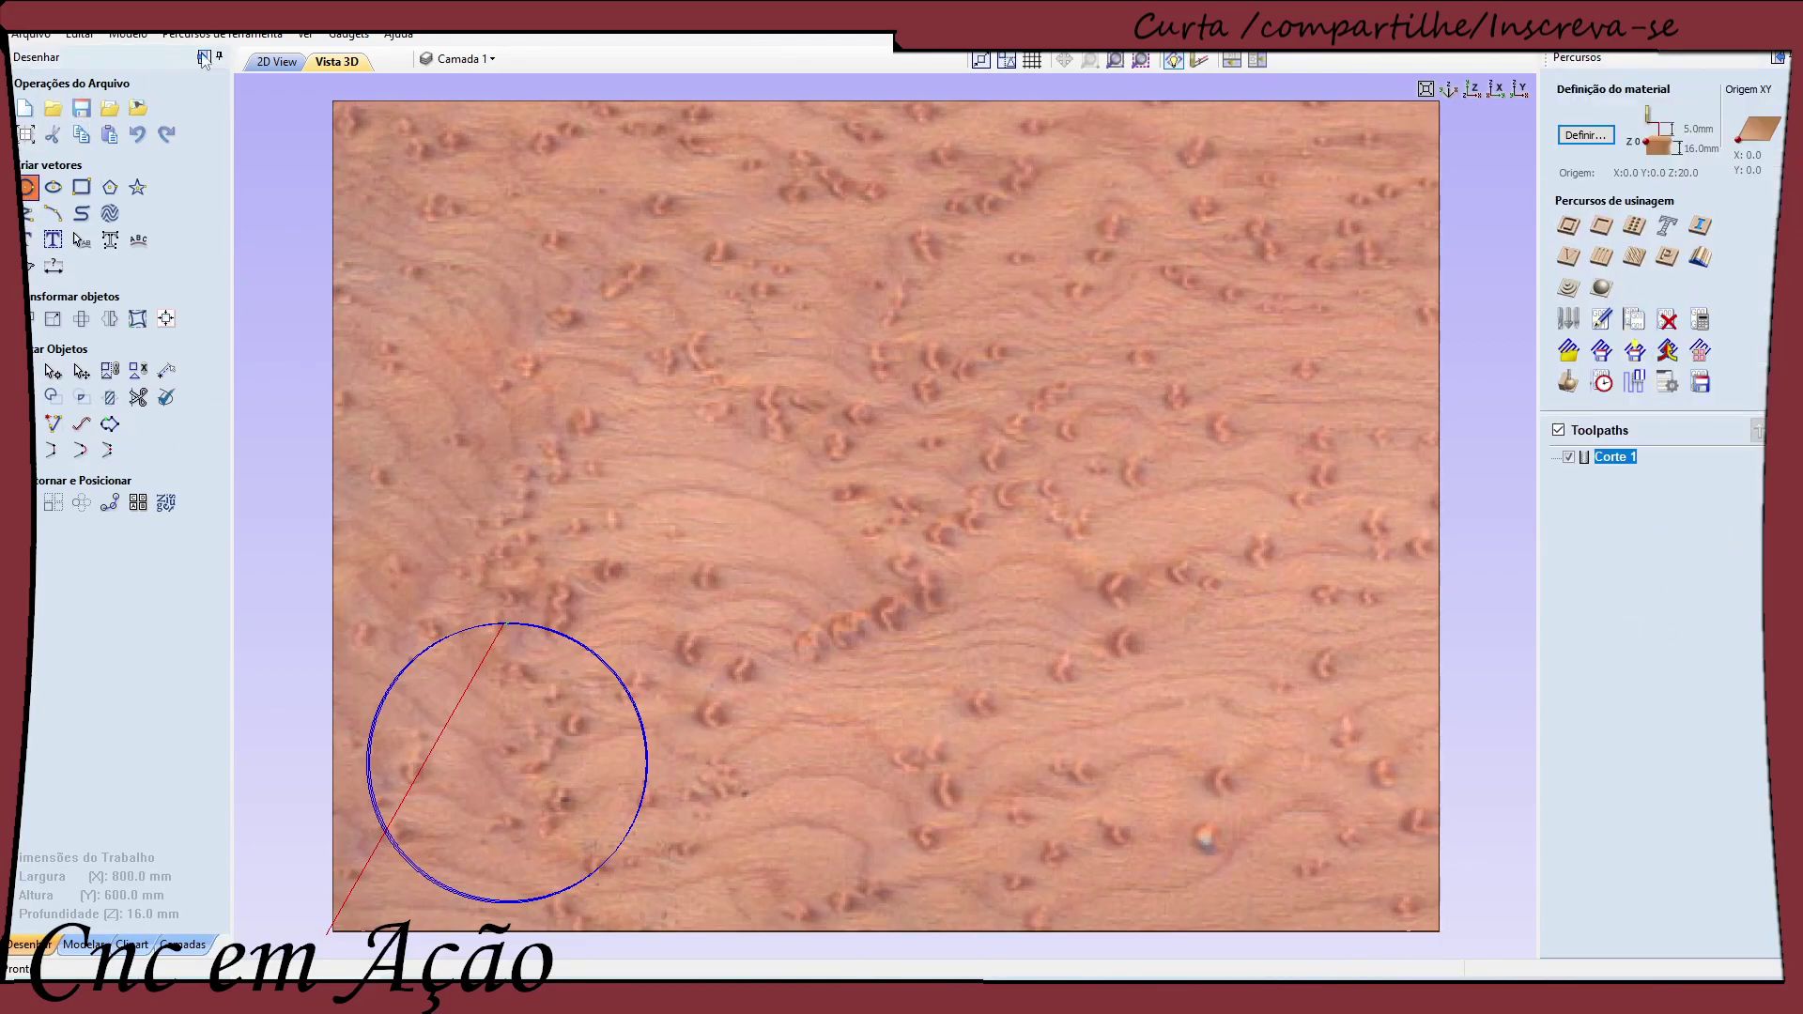
Draw an 80 mm diameter circle centred inside the existing circle, and delete the stray copy placed outside it
{"action": "left_click", "coordinate": [27, 187]}
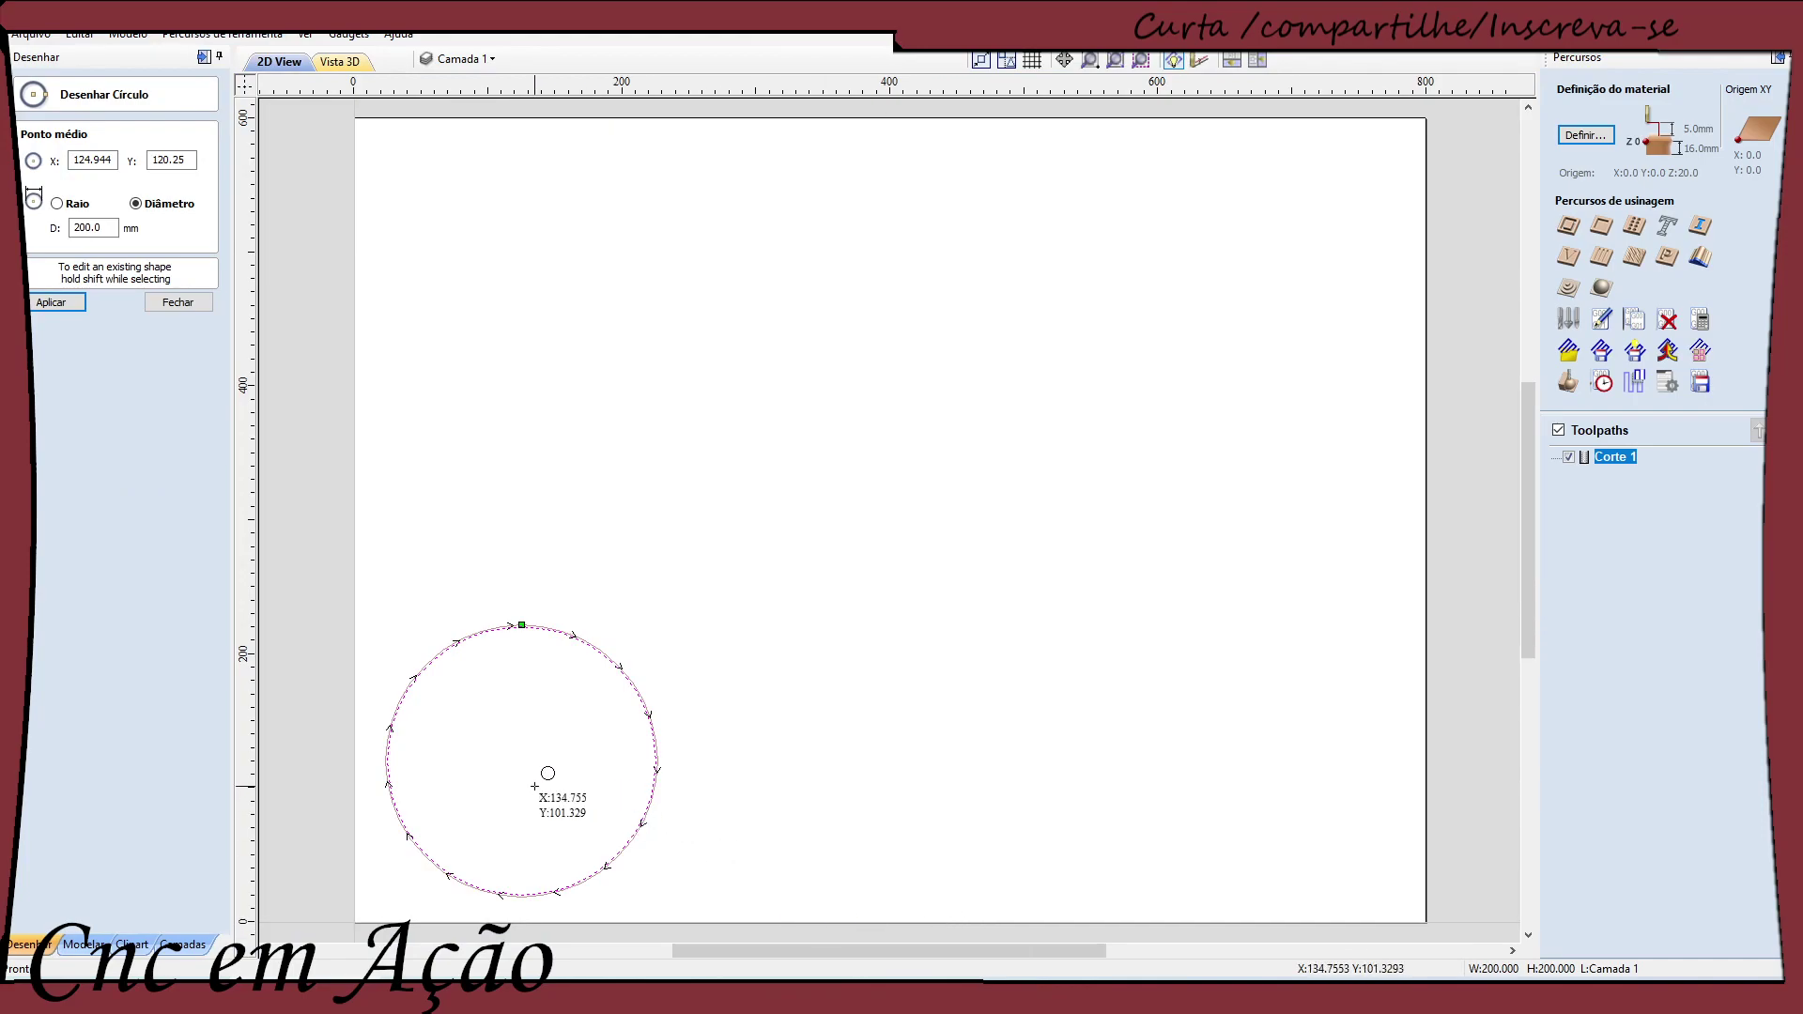
{"action": "left_click", "coordinate": [516, 765]}
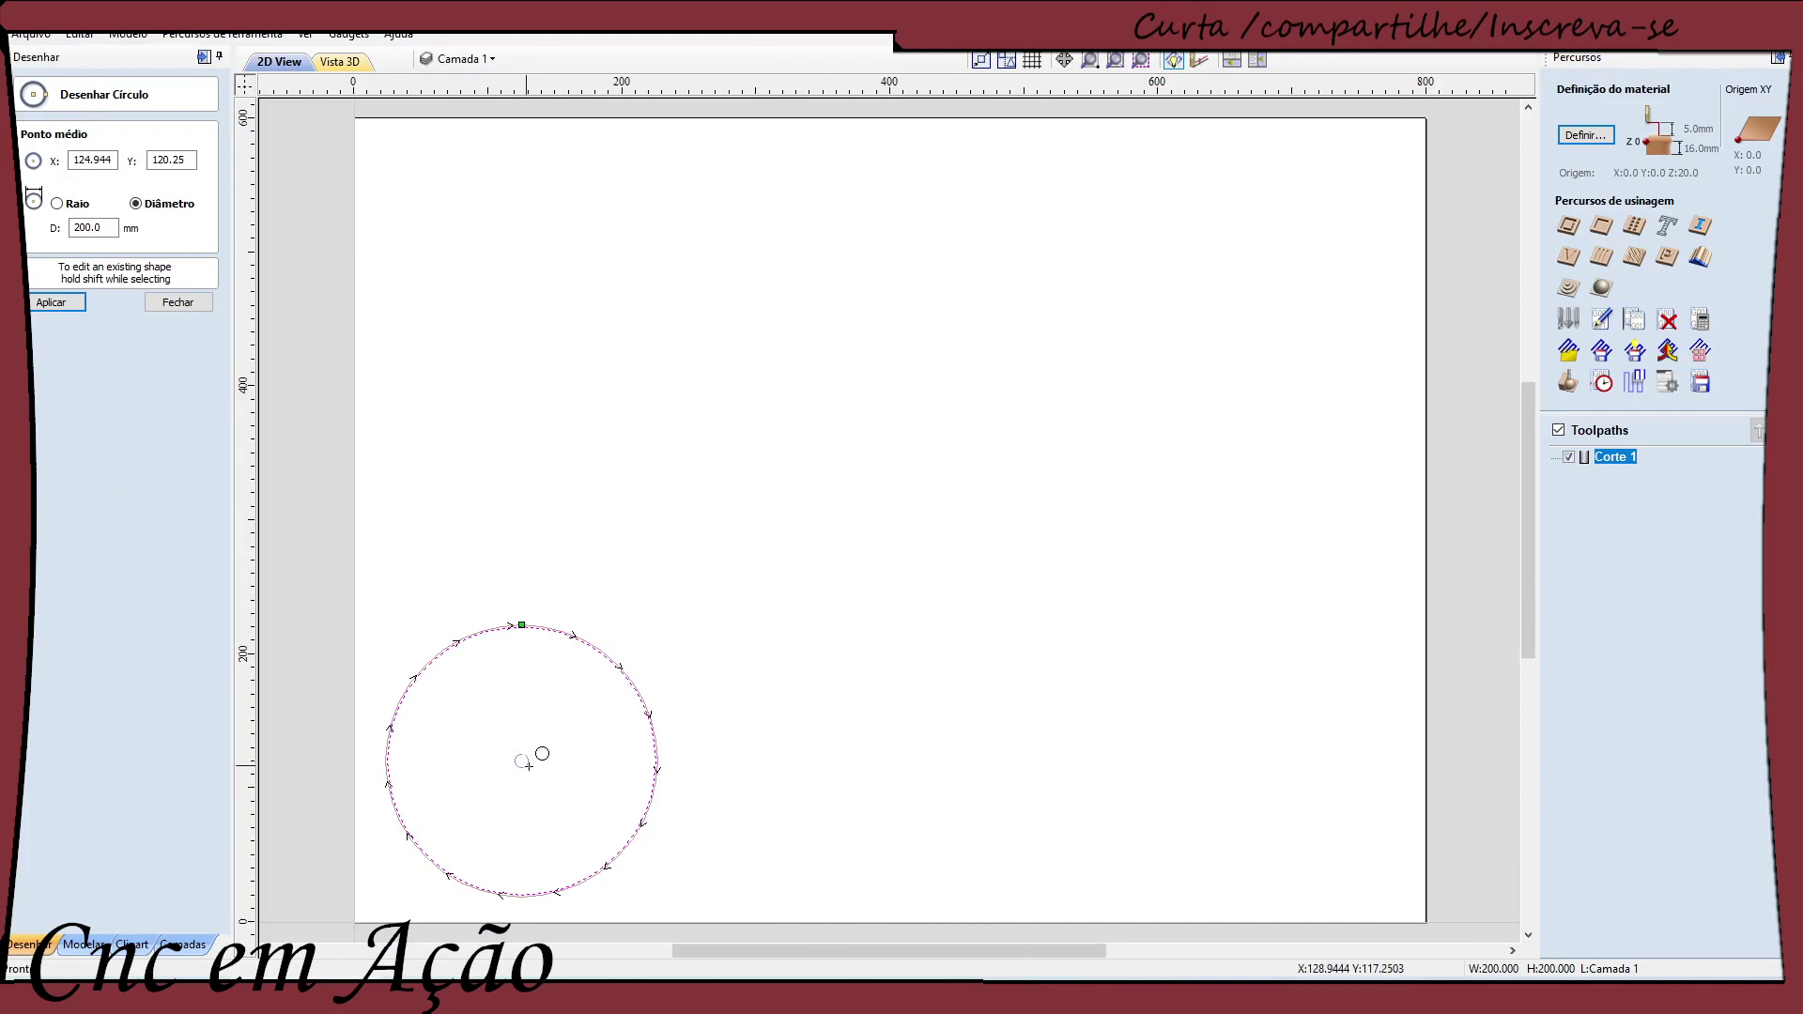
{"action": "left_click", "coordinate": [575, 761]}
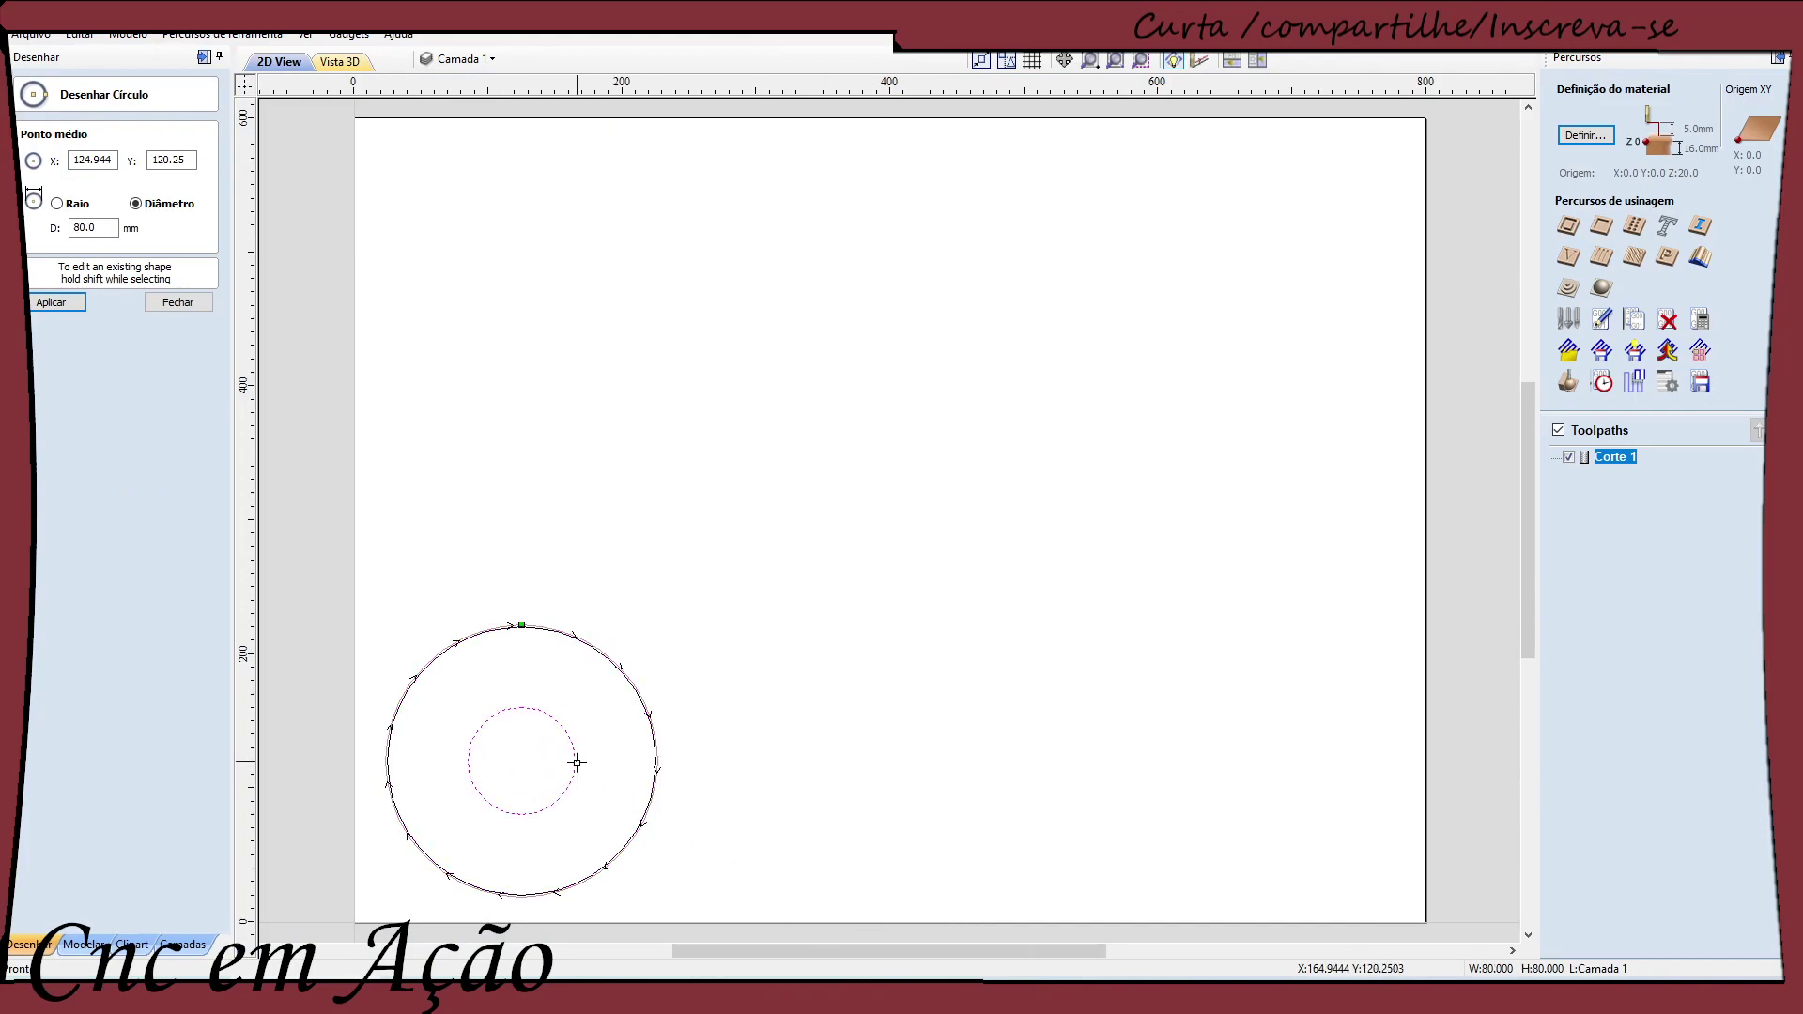
{"action": "left_click", "coordinate": [956, 686]}
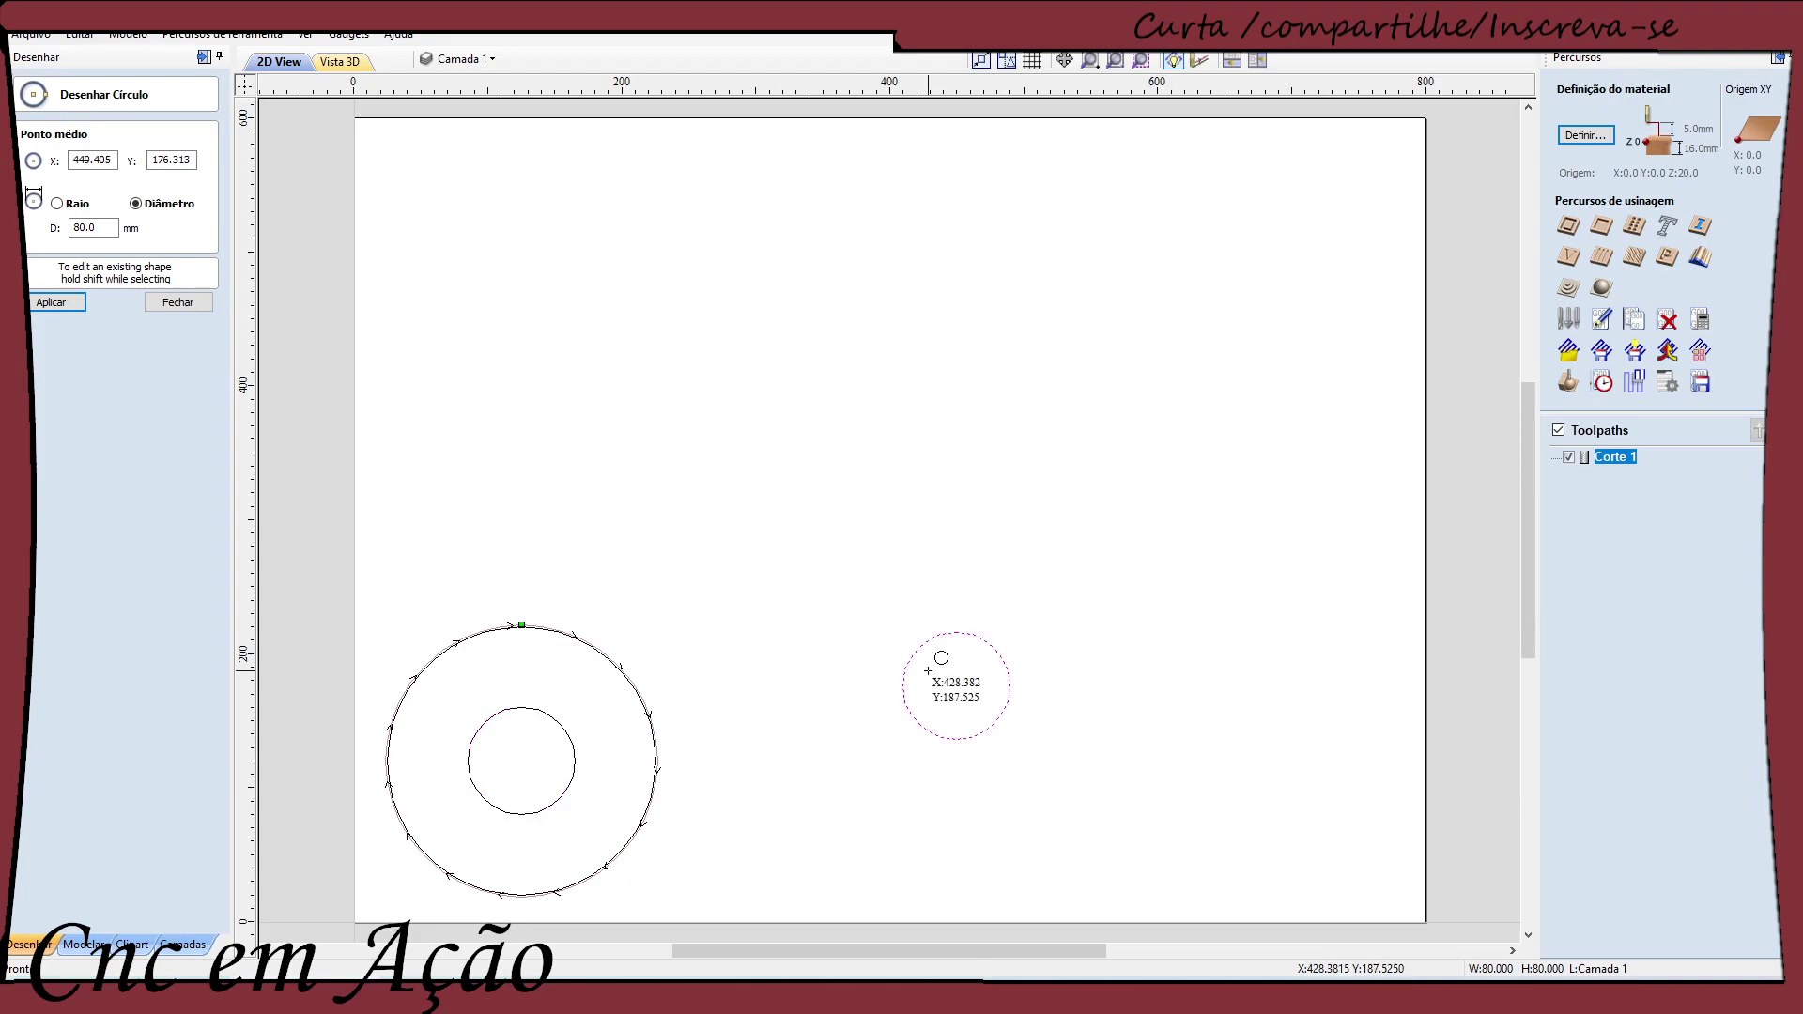
{"action": "key", "text": "Delete"}
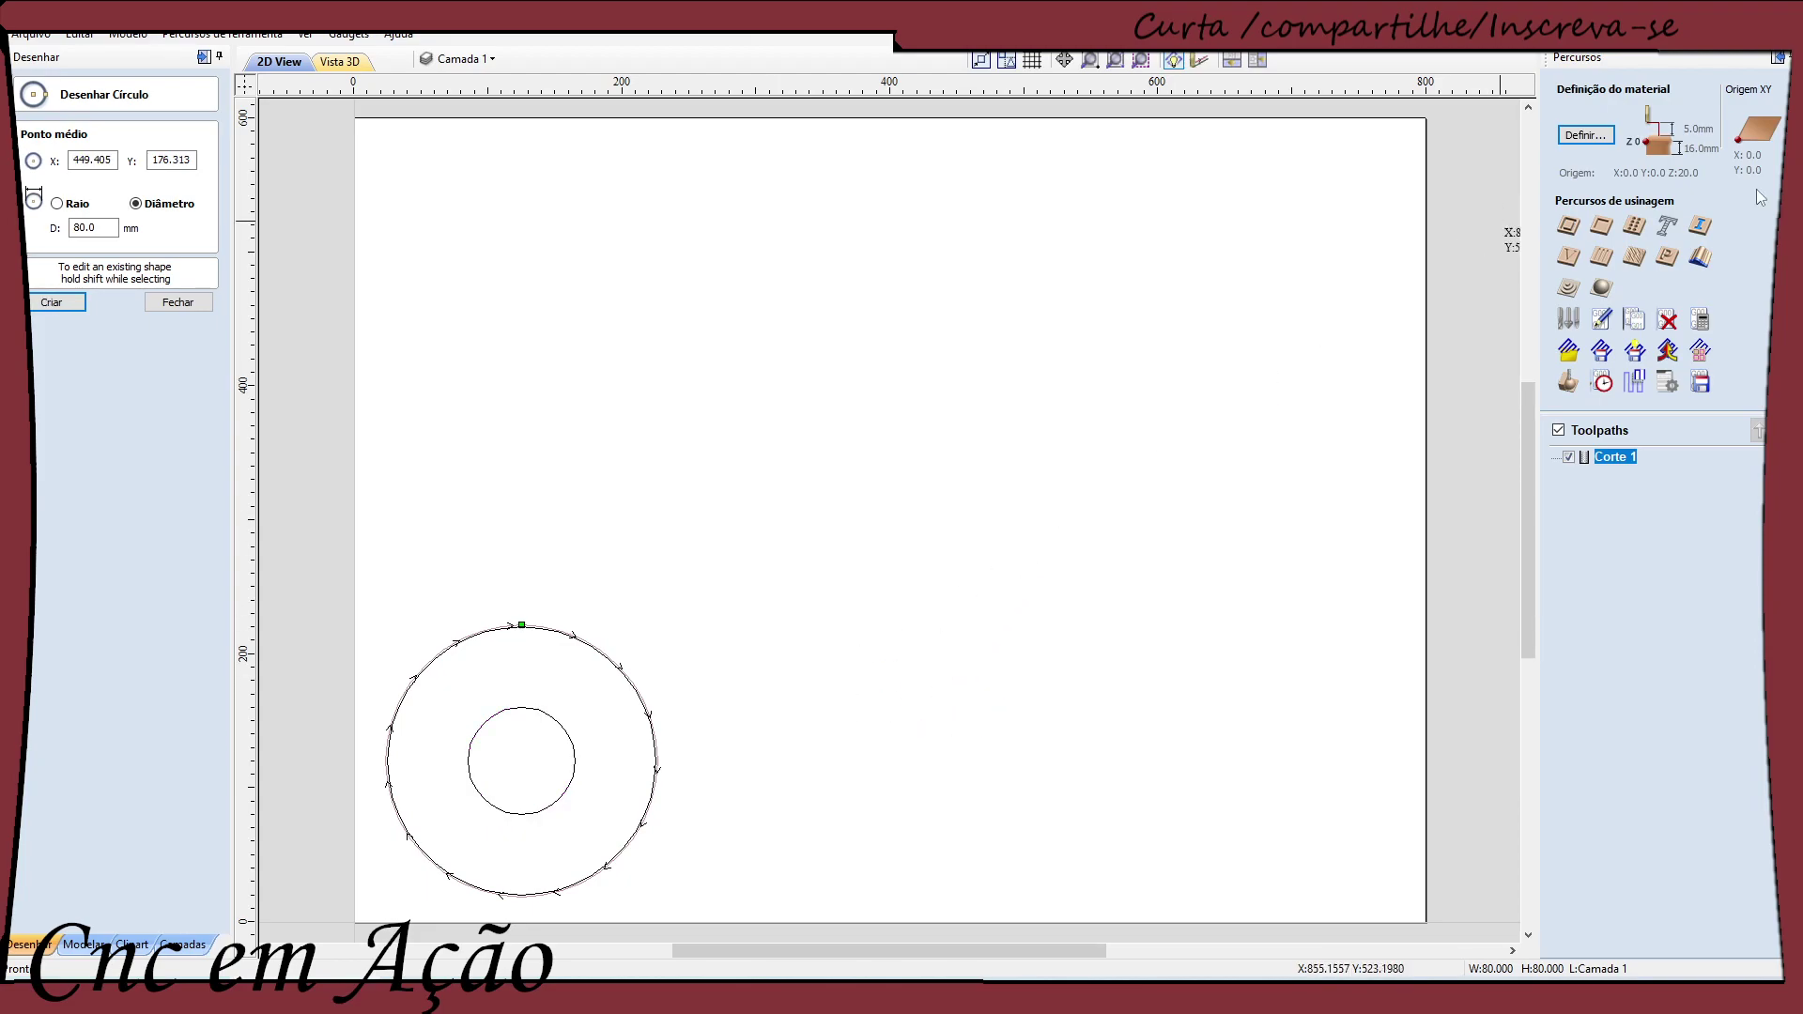
{"action": "left_click", "coordinate": [177, 301]}
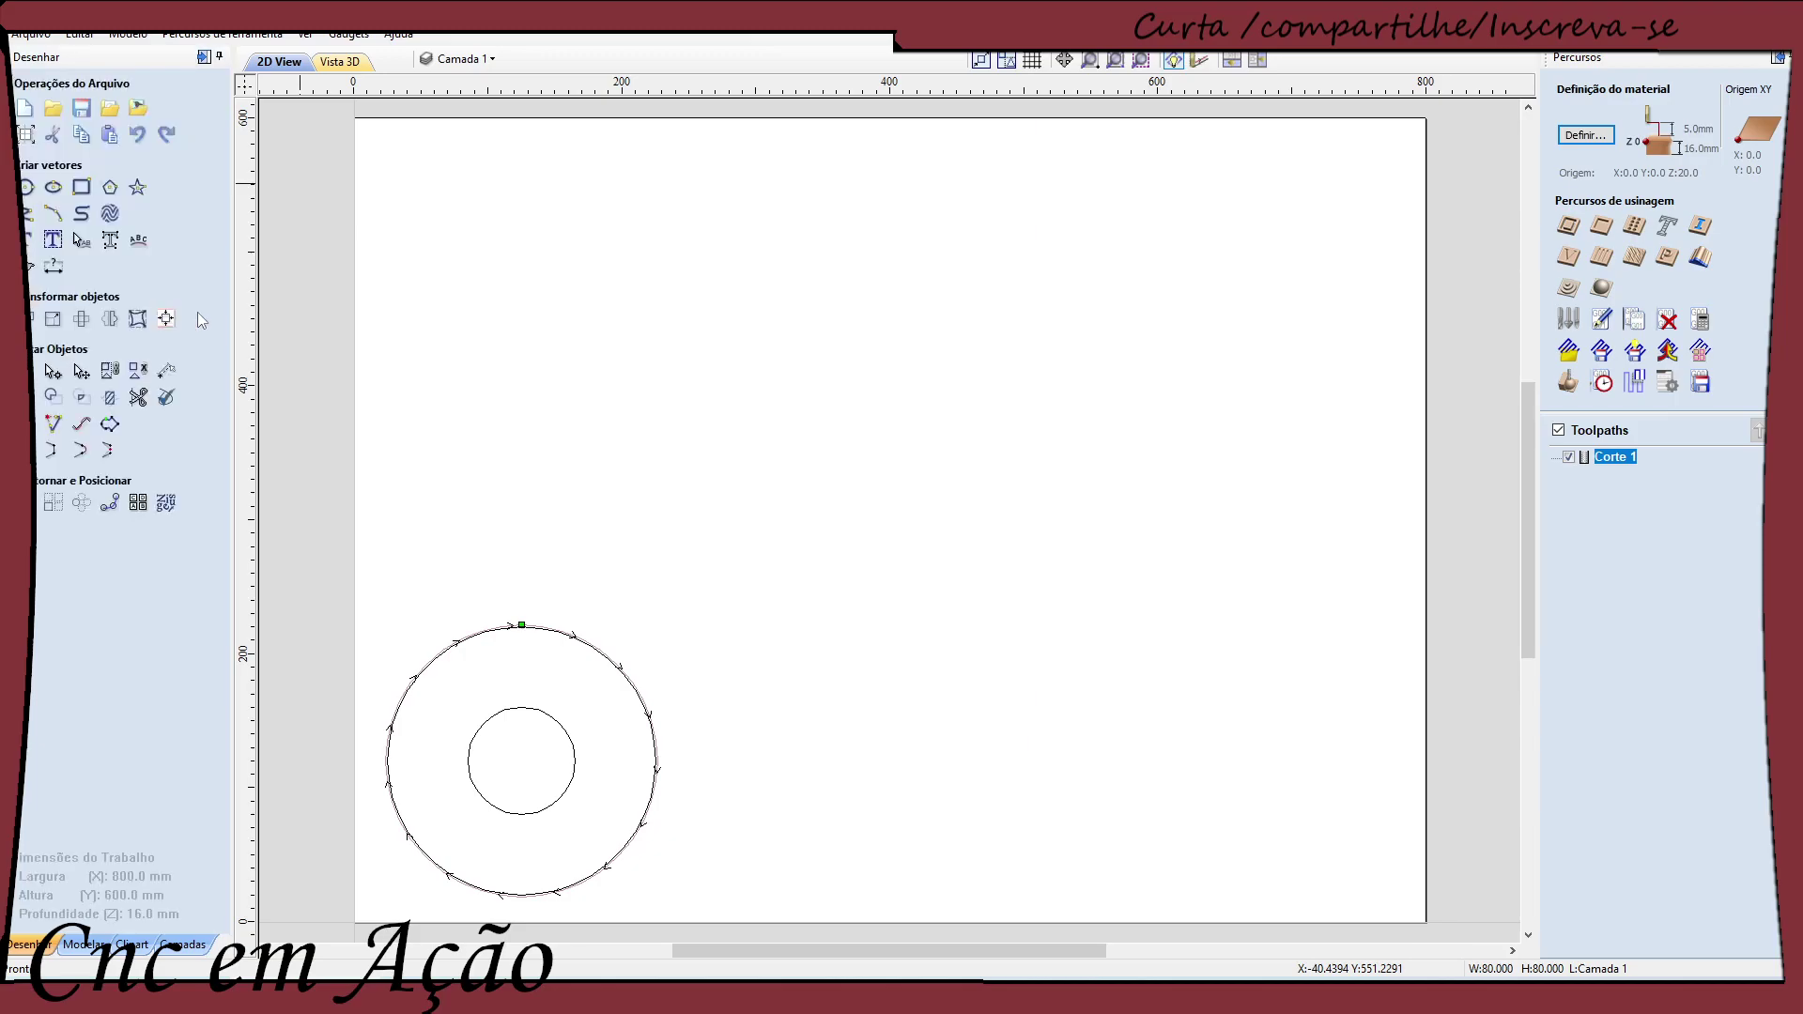
Start a pocket toolpath for the inner circle, using the Fresa 3 mm MDF tool from the database
{"action": "left_click", "coordinate": [1604, 226]}
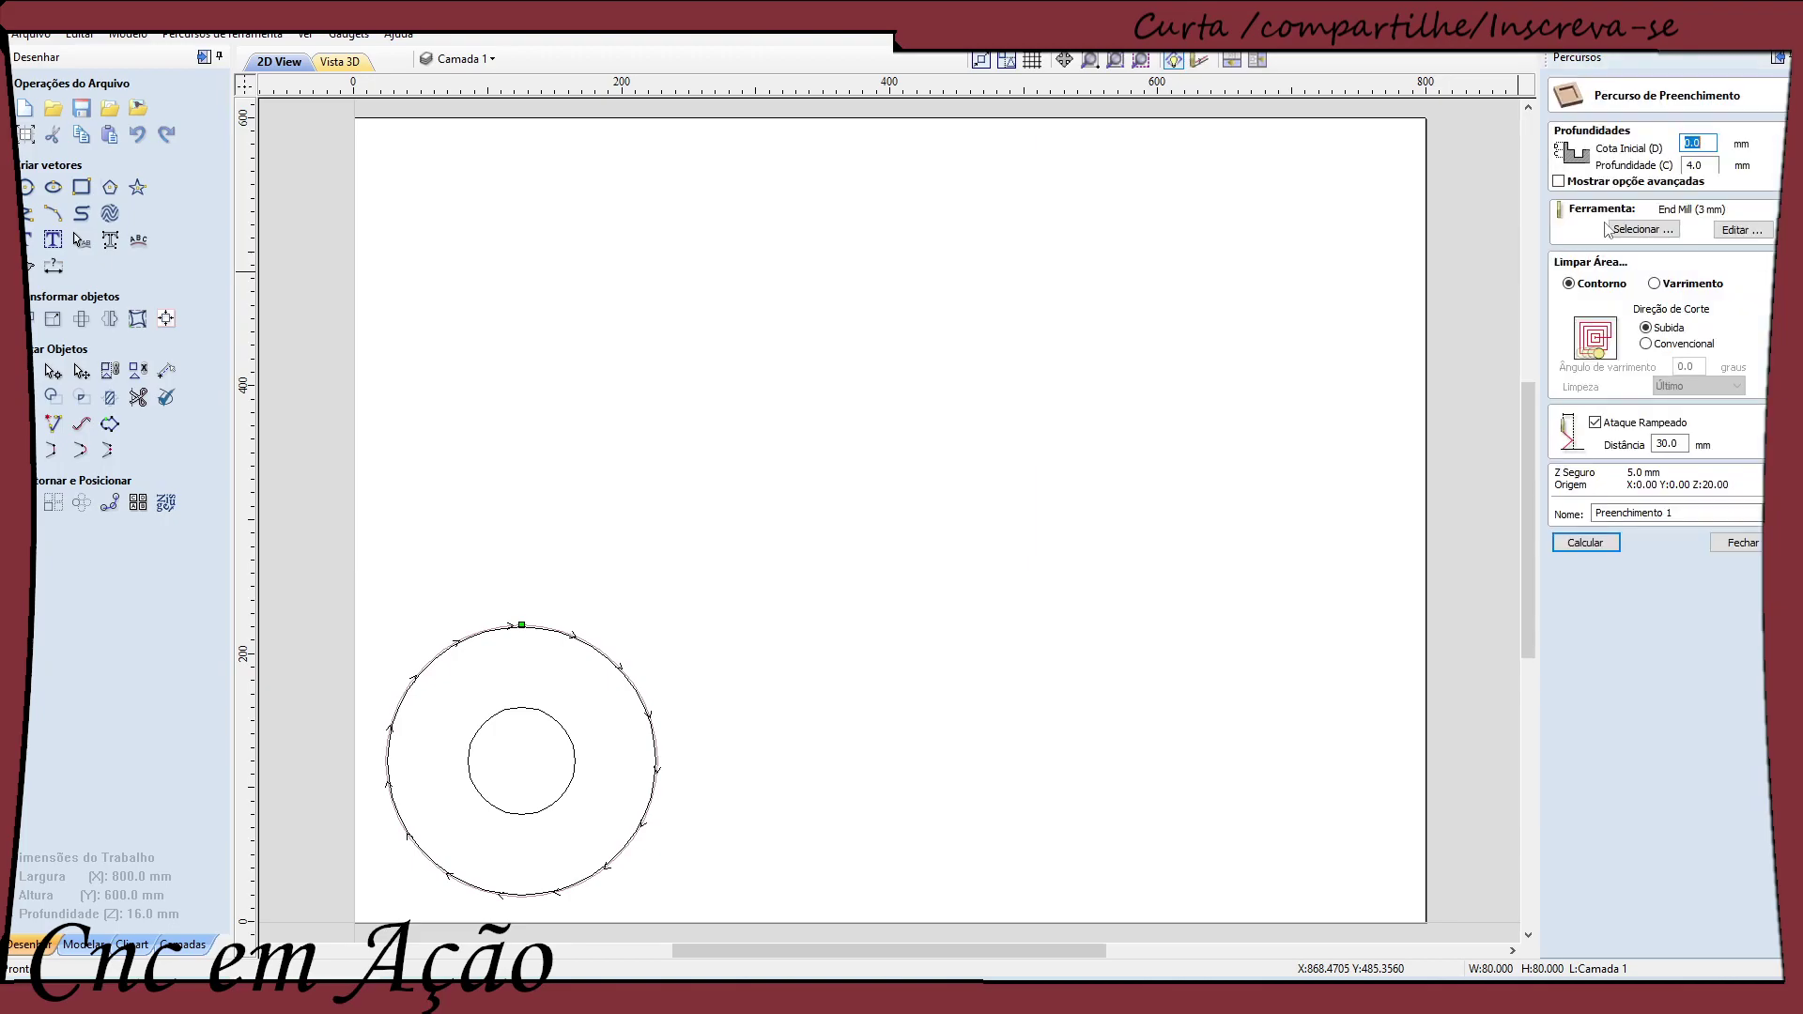
{"action": "left_click", "coordinate": [480, 801]}
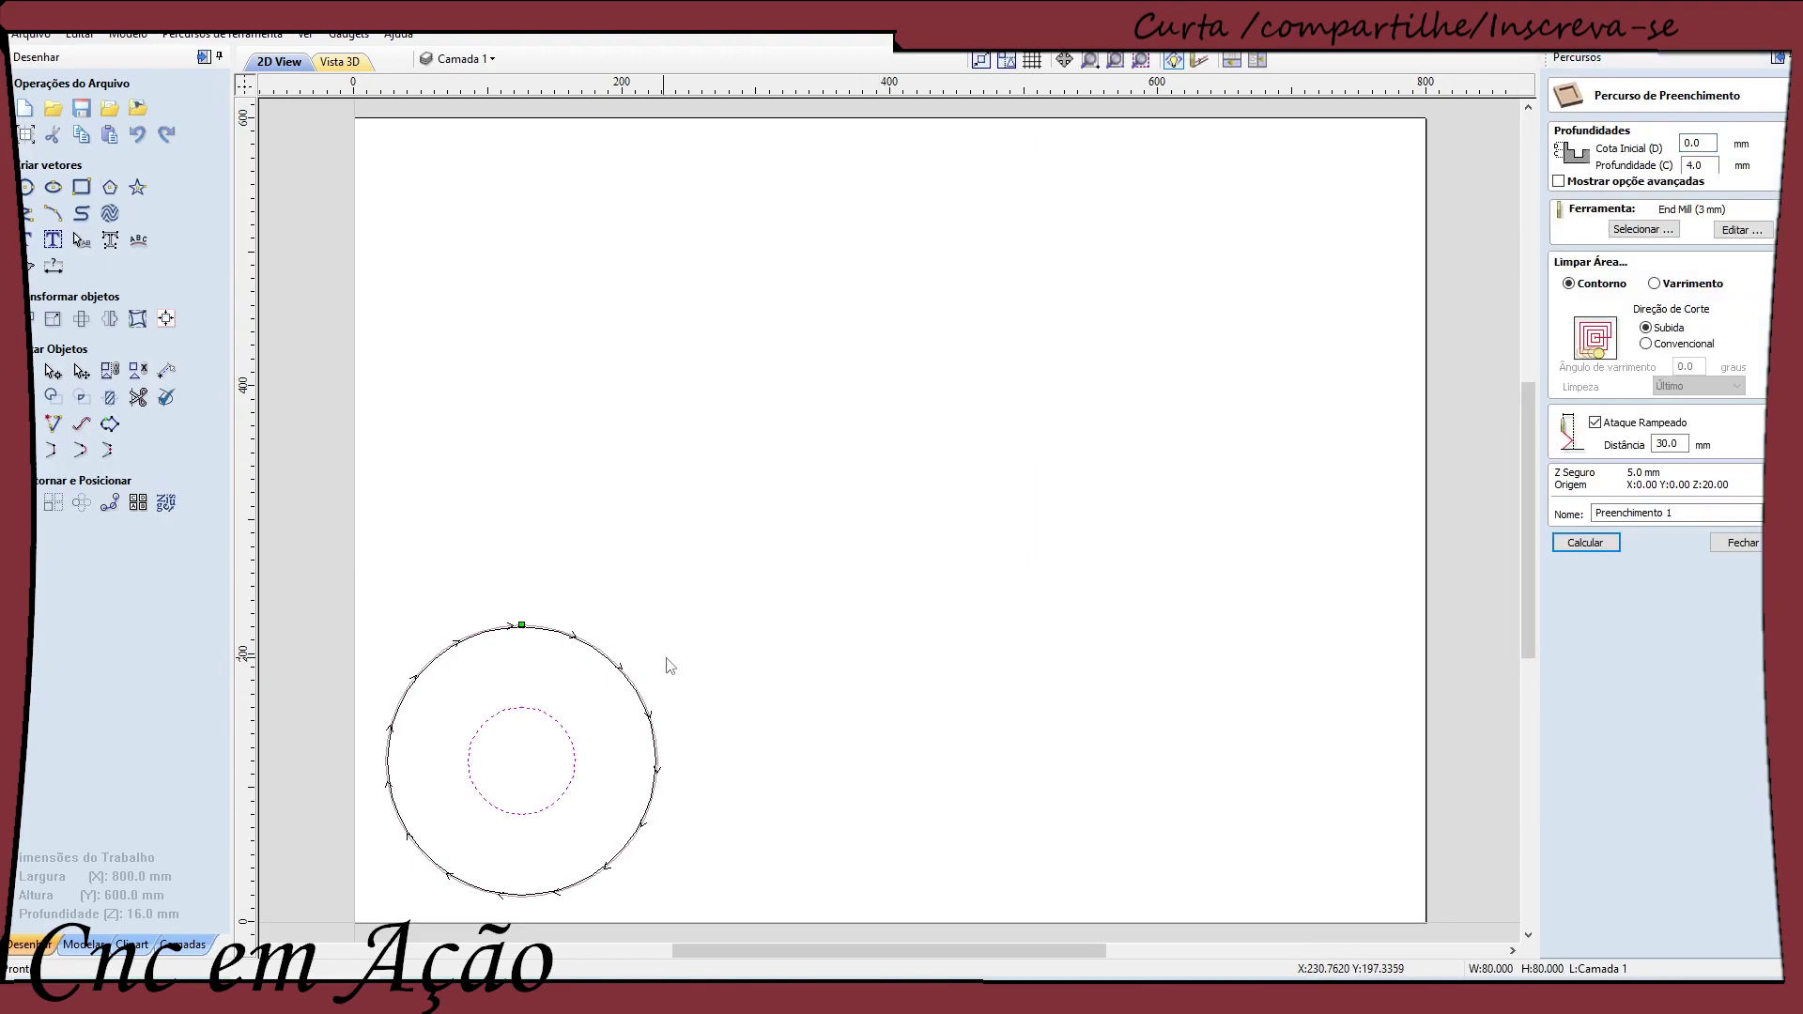
{"action": "left_click", "coordinate": [1703, 165]}
{"action": "left_click", "coordinate": [1657, 230]}
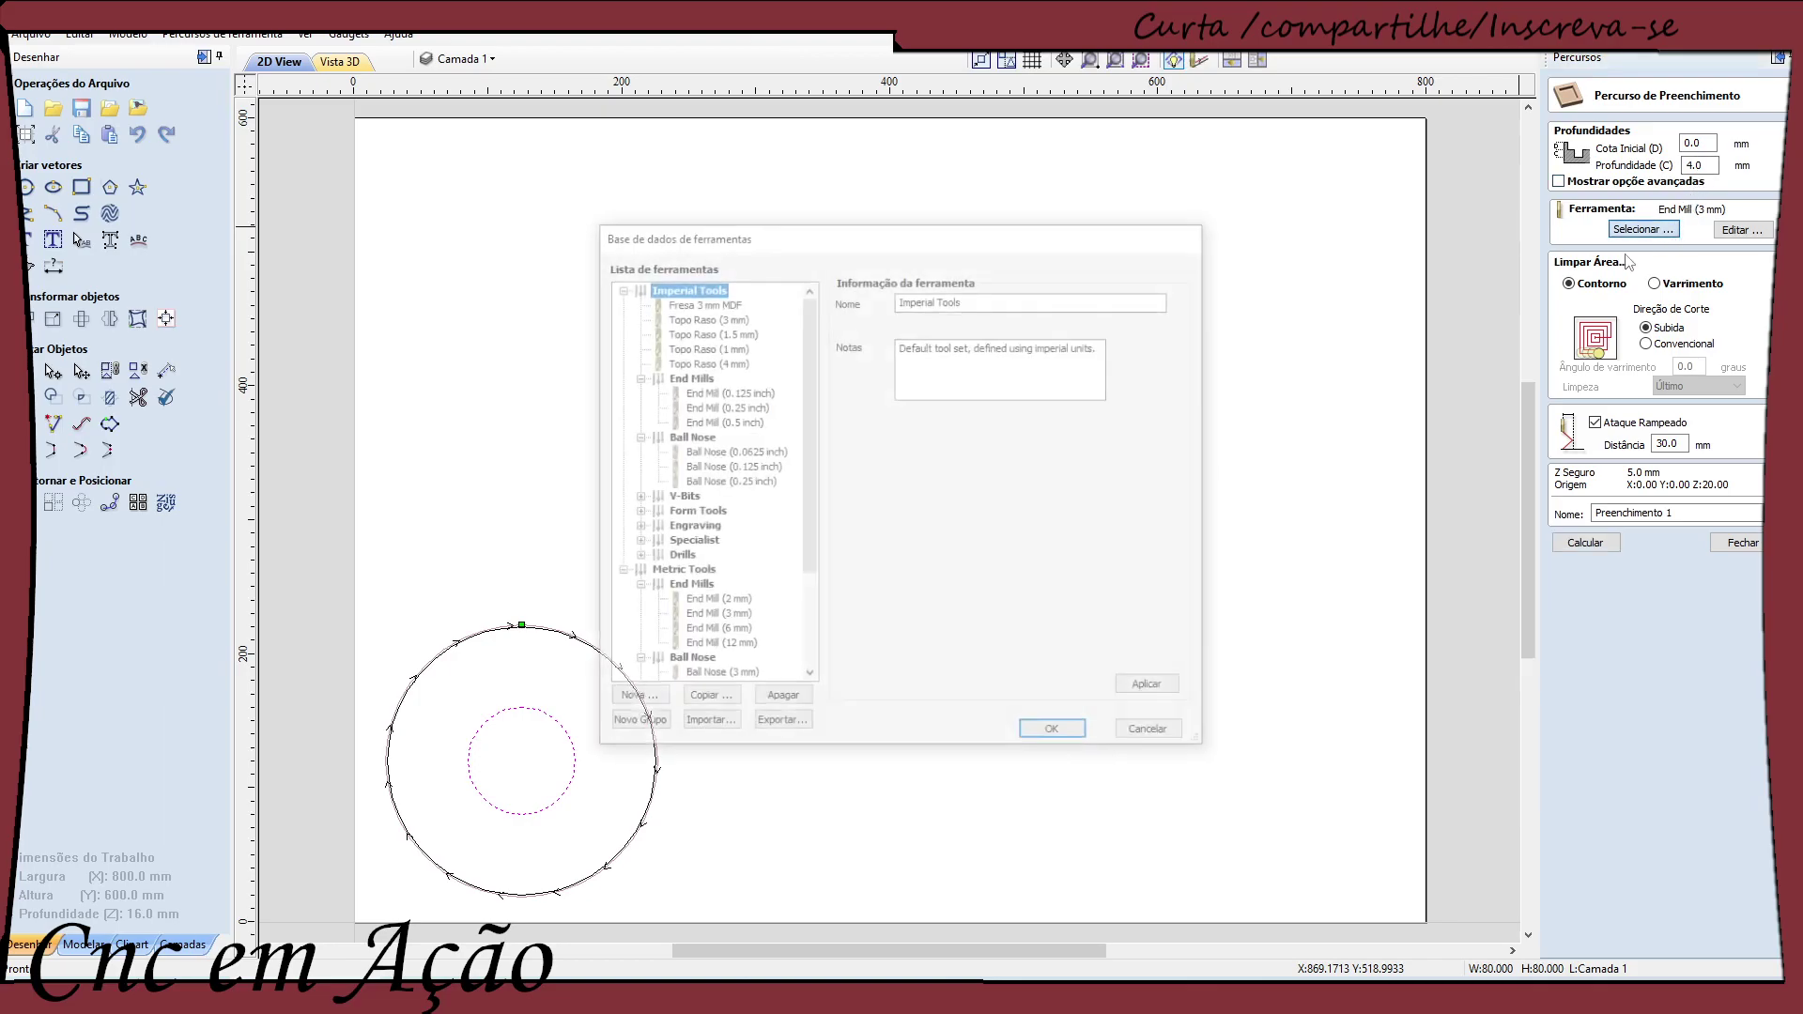
{"action": "left_click", "coordinate": [710, 304]}
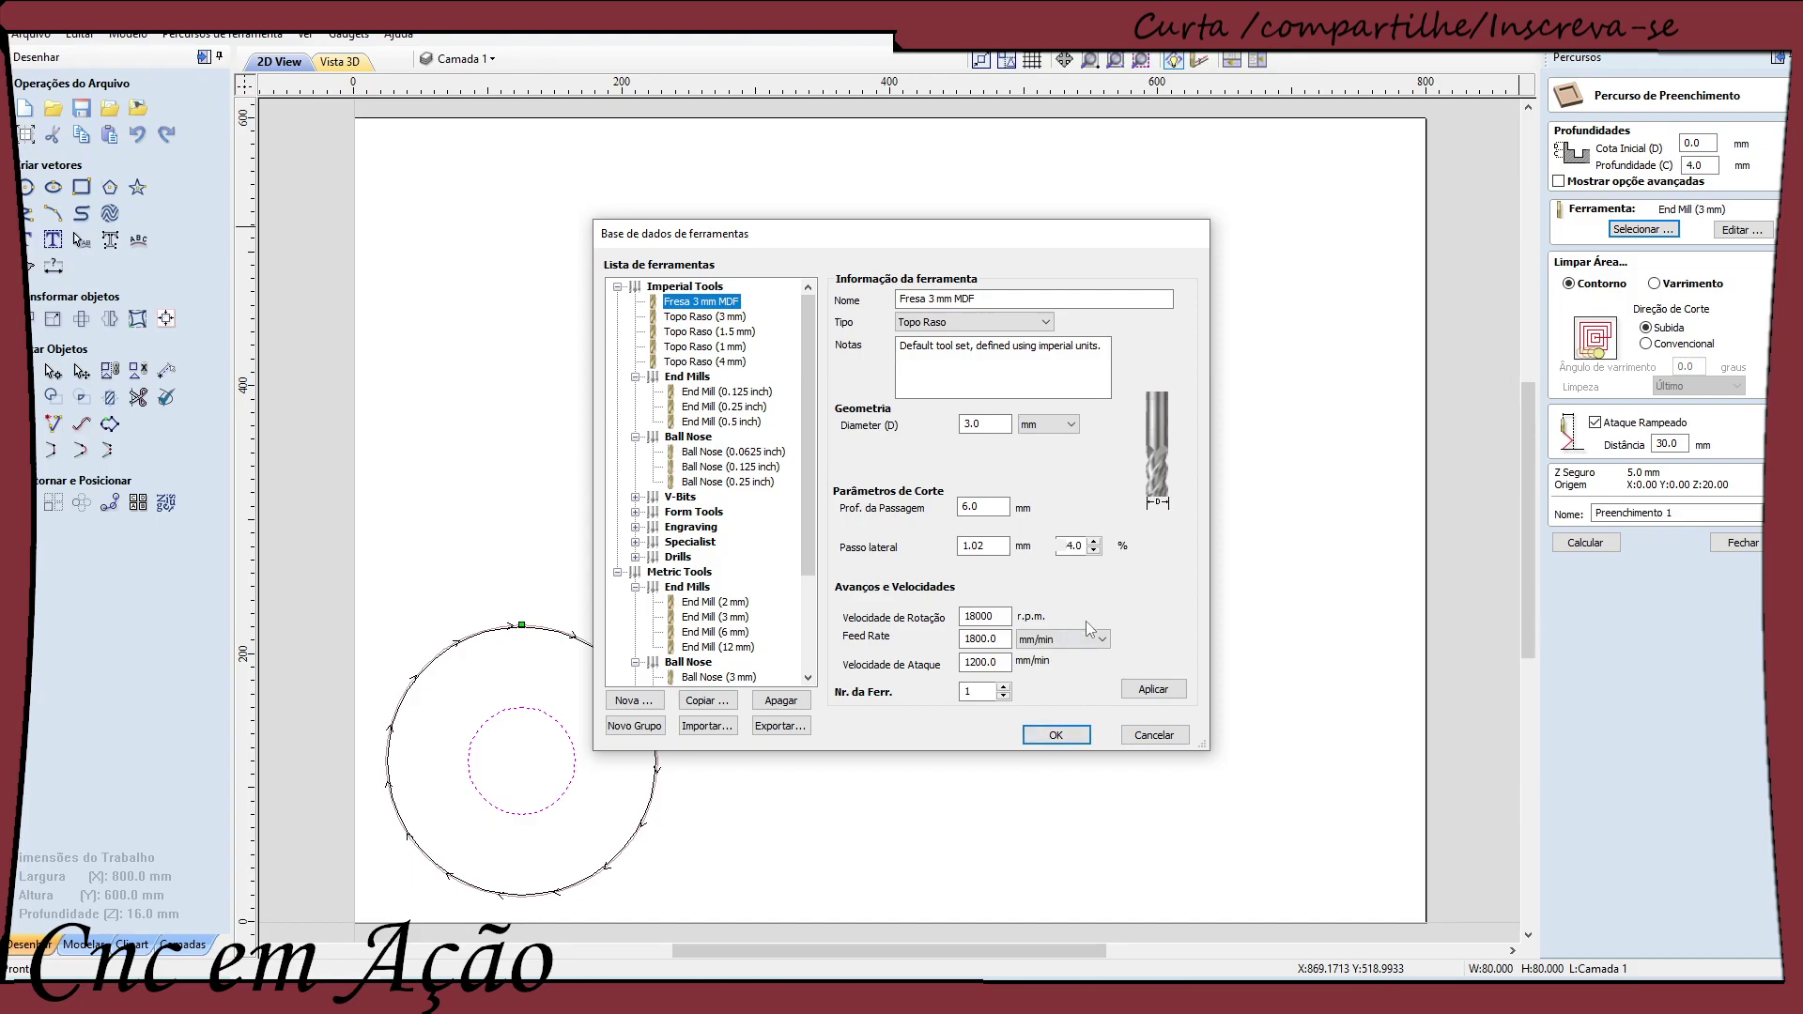
{"action": "left_click", "coordinate": [1056, 735]}
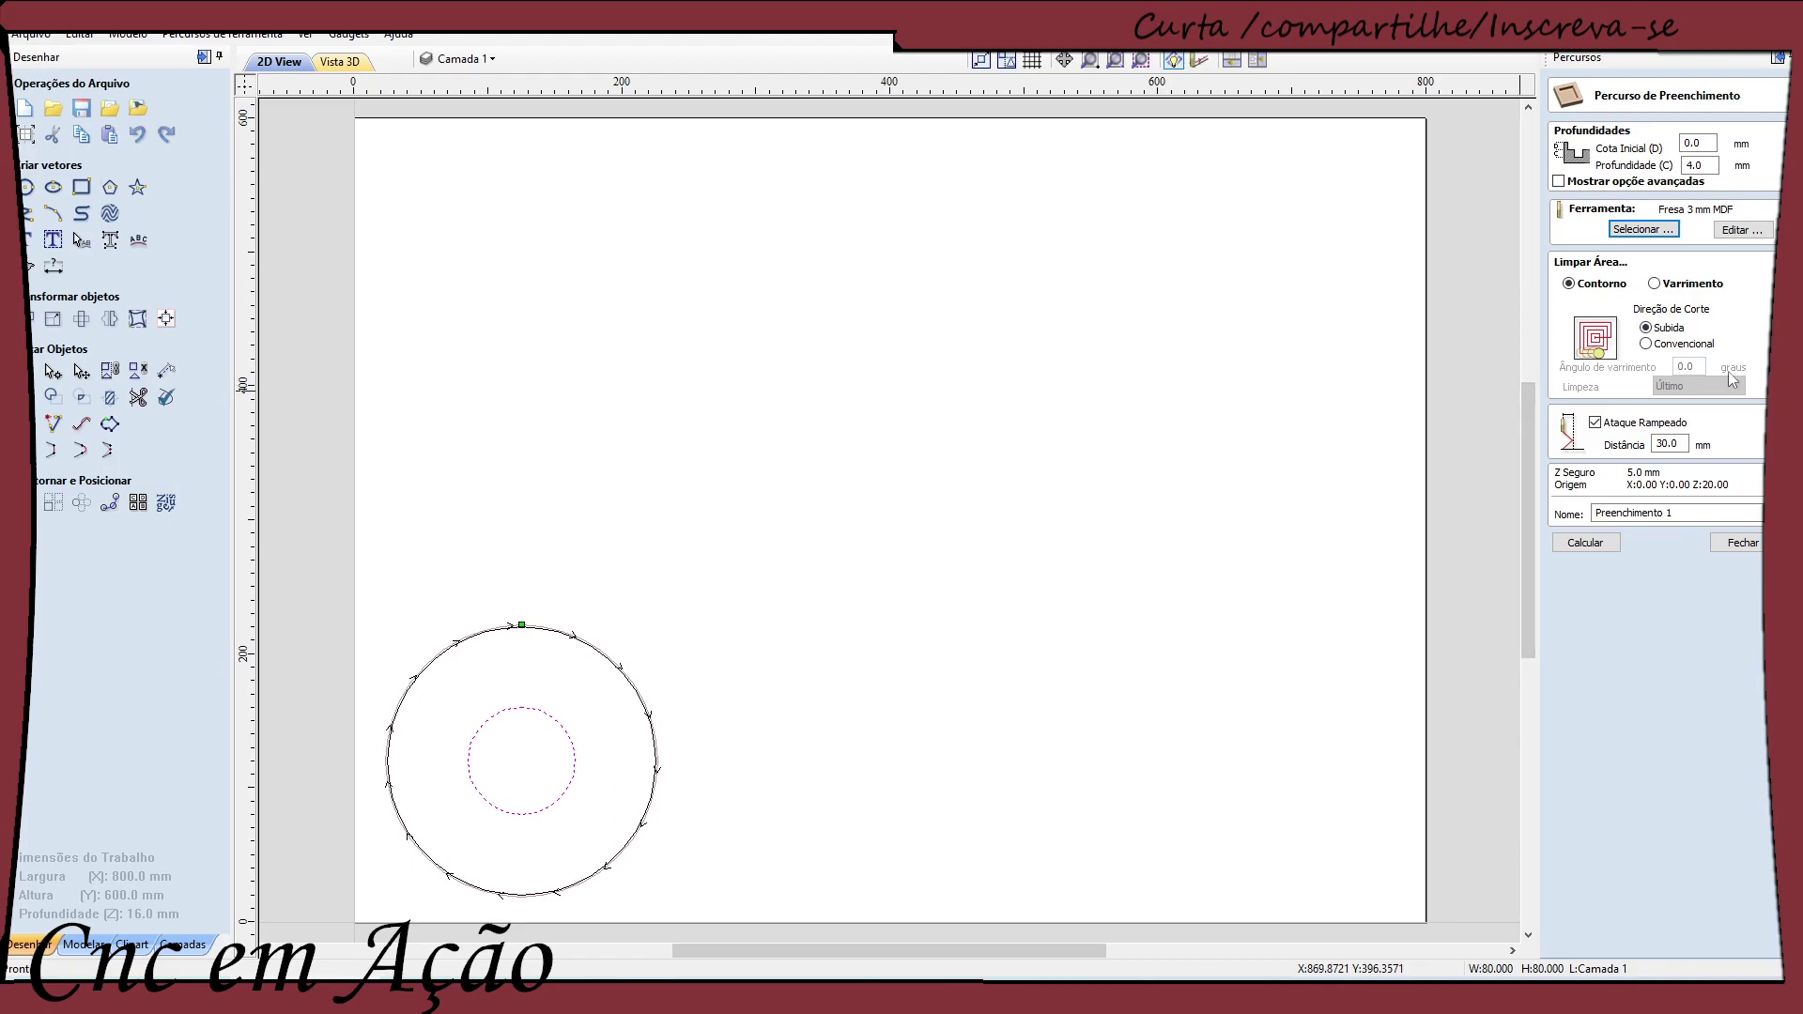
Compare the raster clearing option, return to contour clearing, and calculate the Preenchimento 1 pocket toolpath
{"action": "left_click", "coordinate": [1652, 284]}
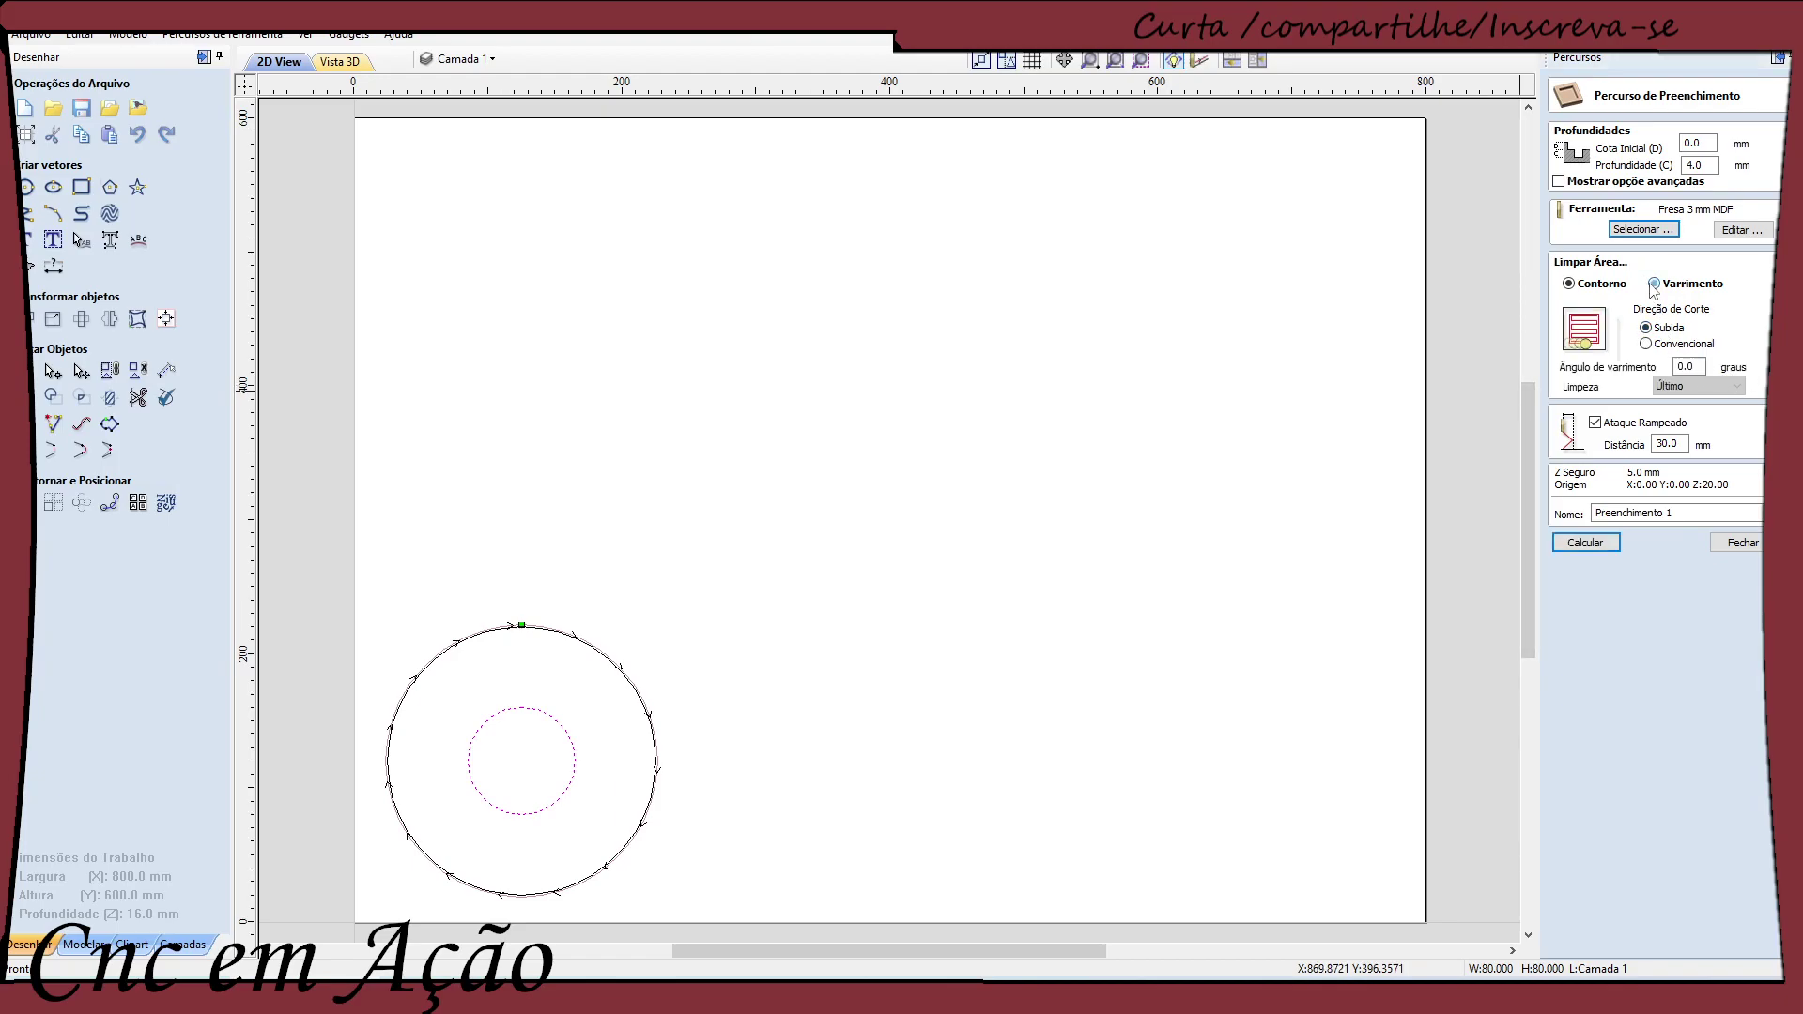
{"action": "left_click", "coordinate": [1570, 284]}
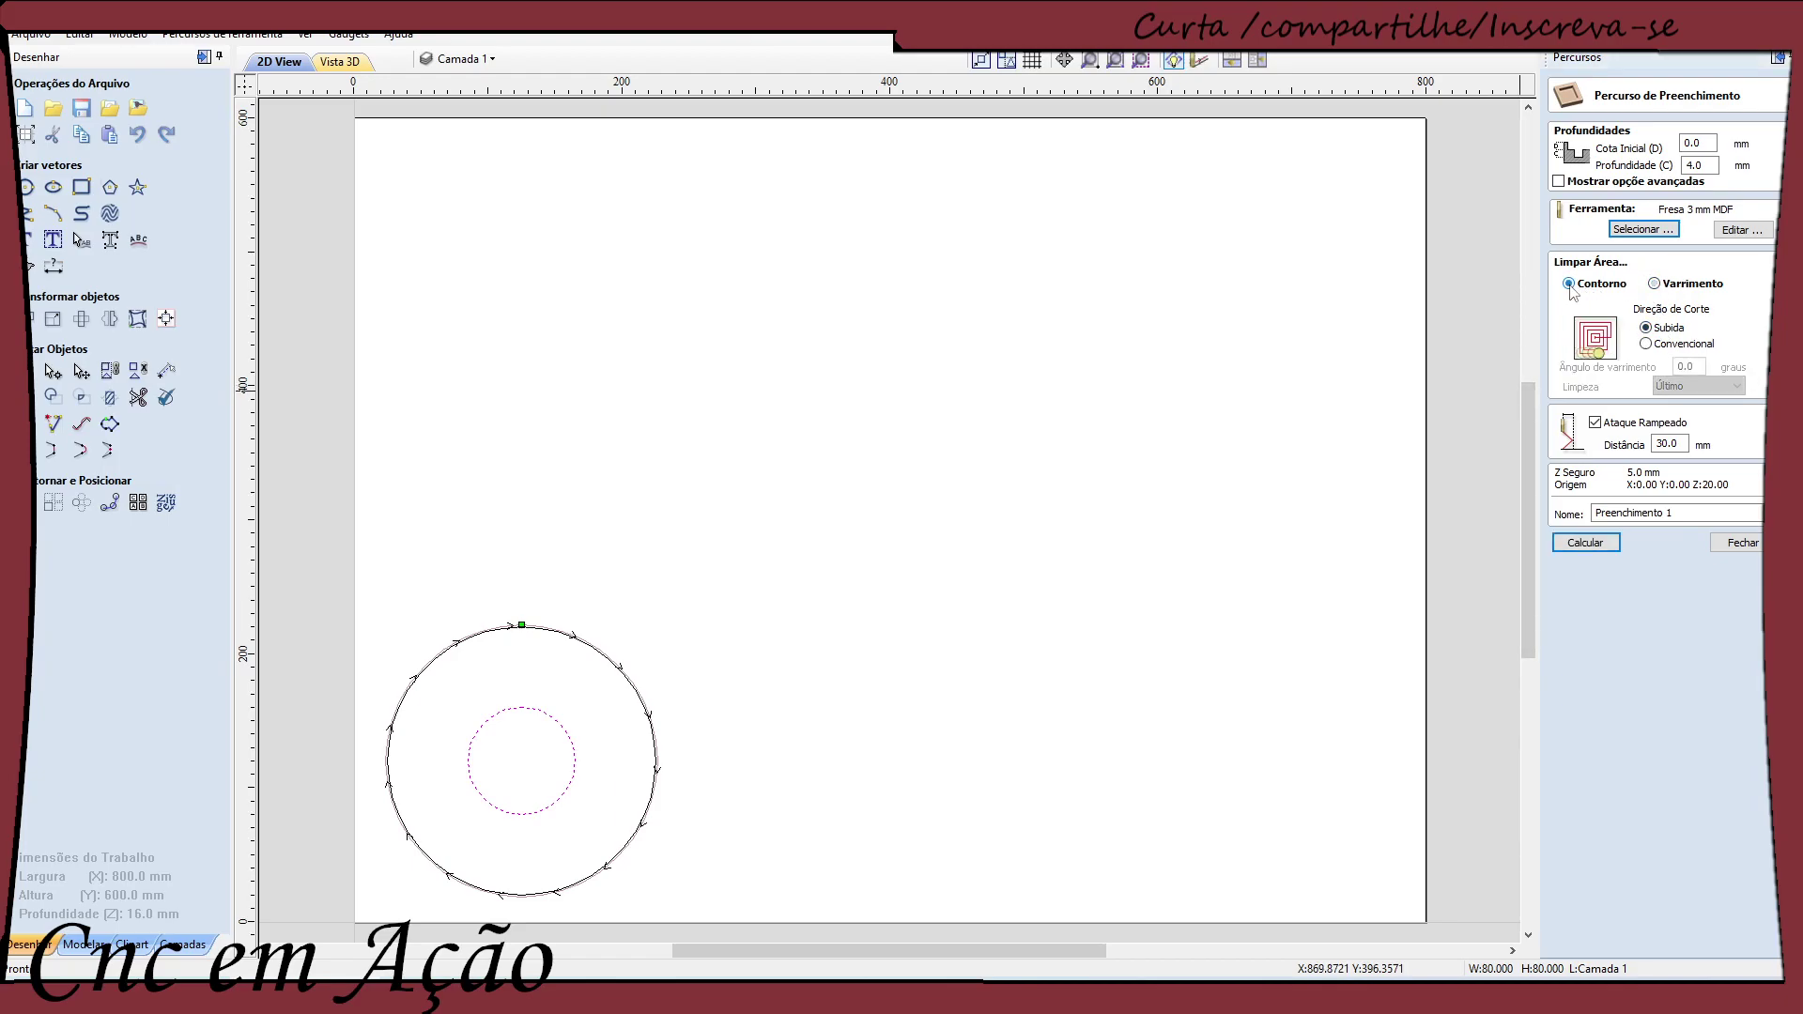
{"action": "left_click", "coordinate": [1584, 544]}
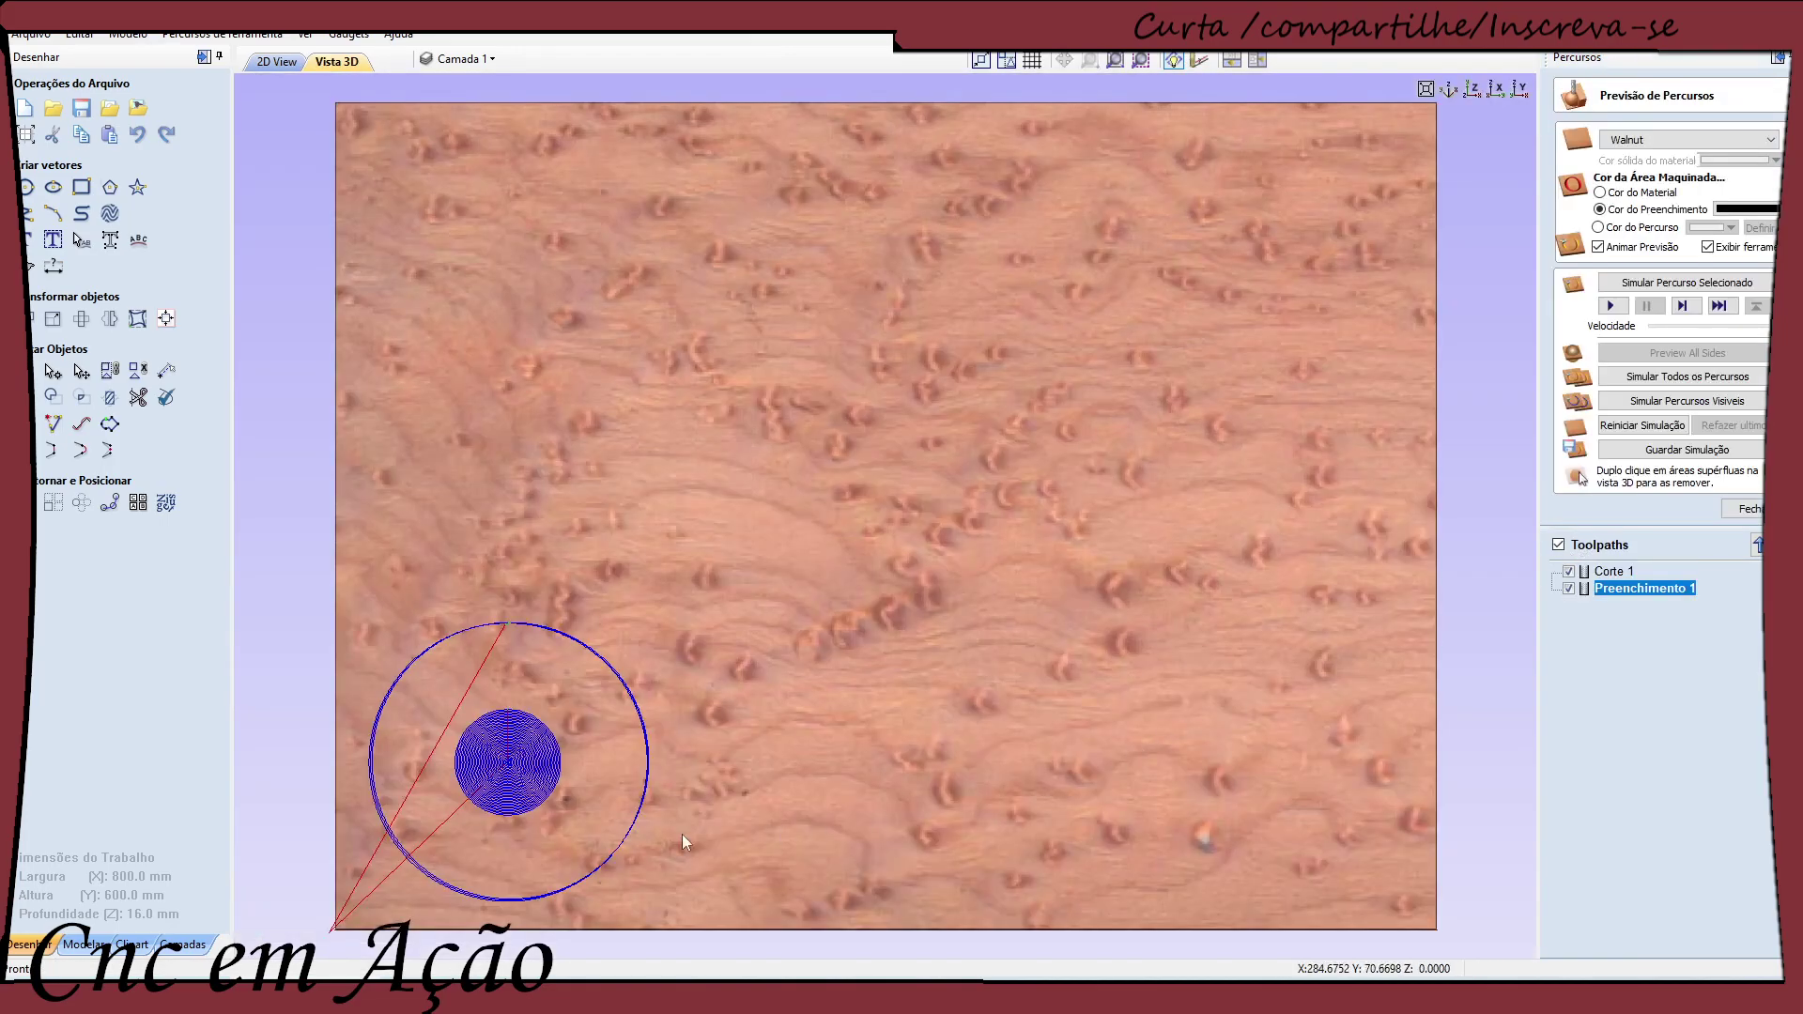
{"action": "scroll", "coordinate": [461, 803], "scroll_direction": "up", "scroll_amount": 2}
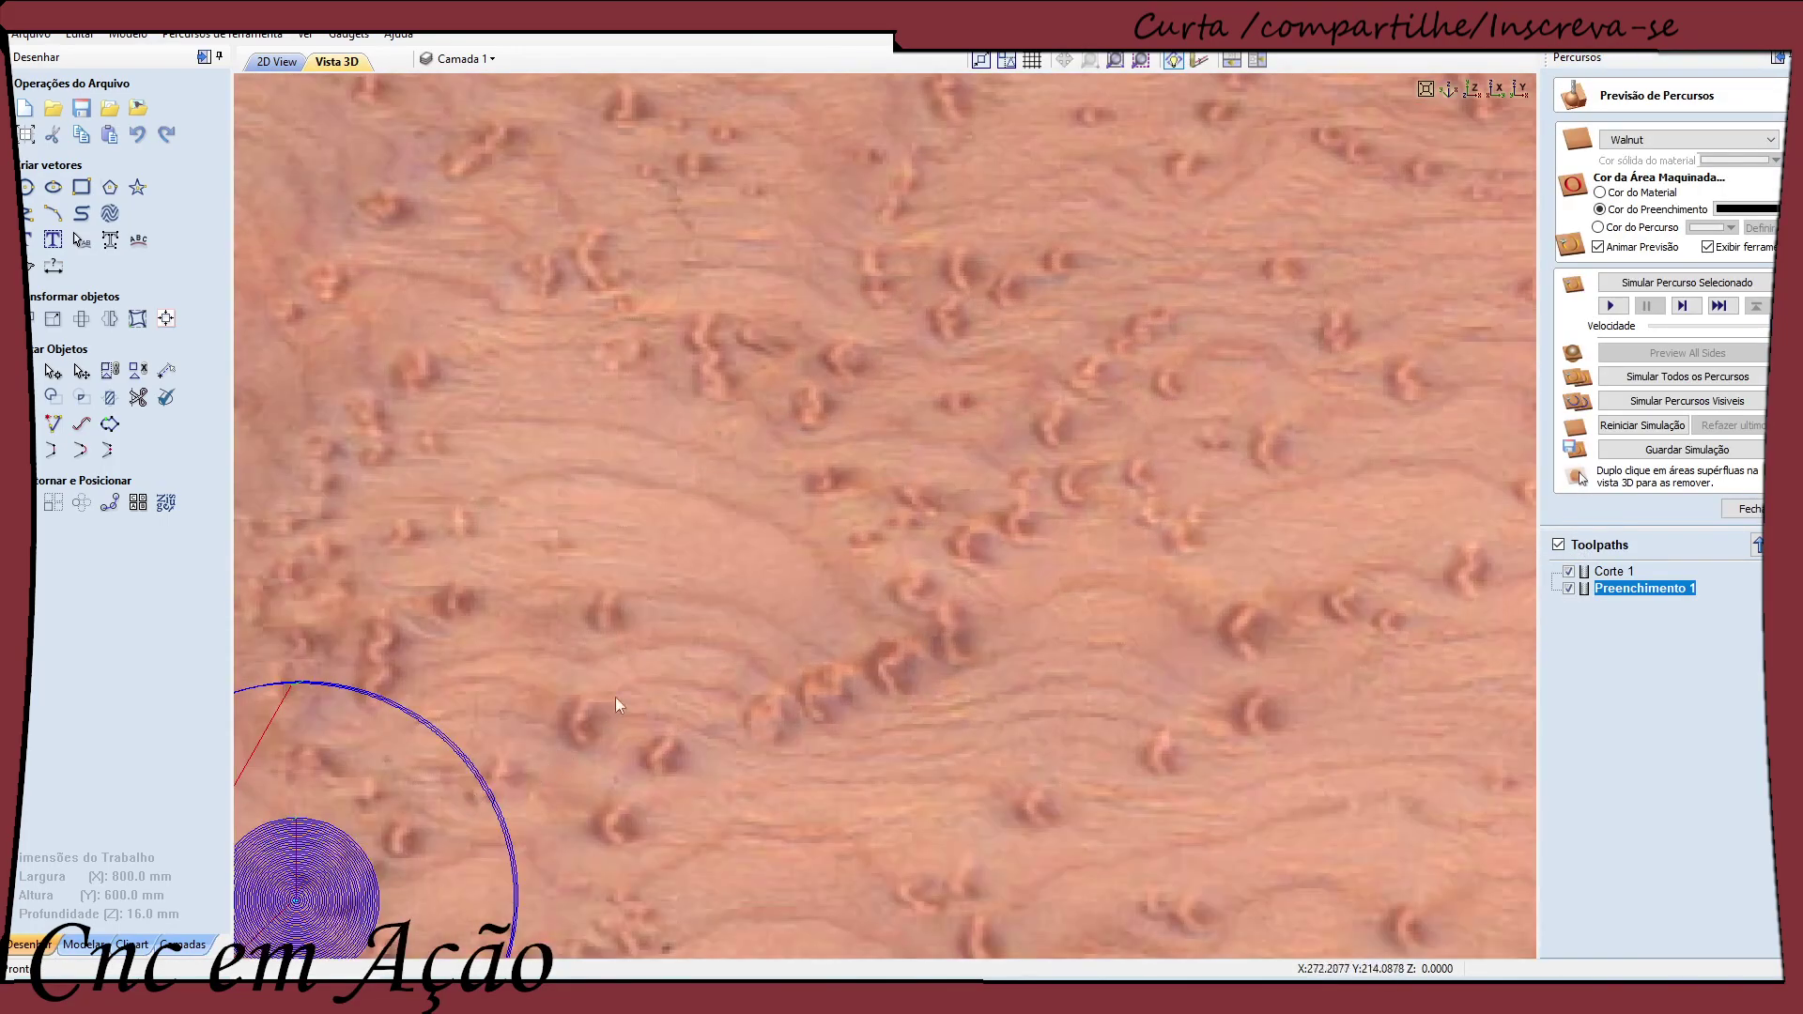
{"action": "left_click_drag", "start_coordinate": [780, 743], "coordinate": [986, 559]}
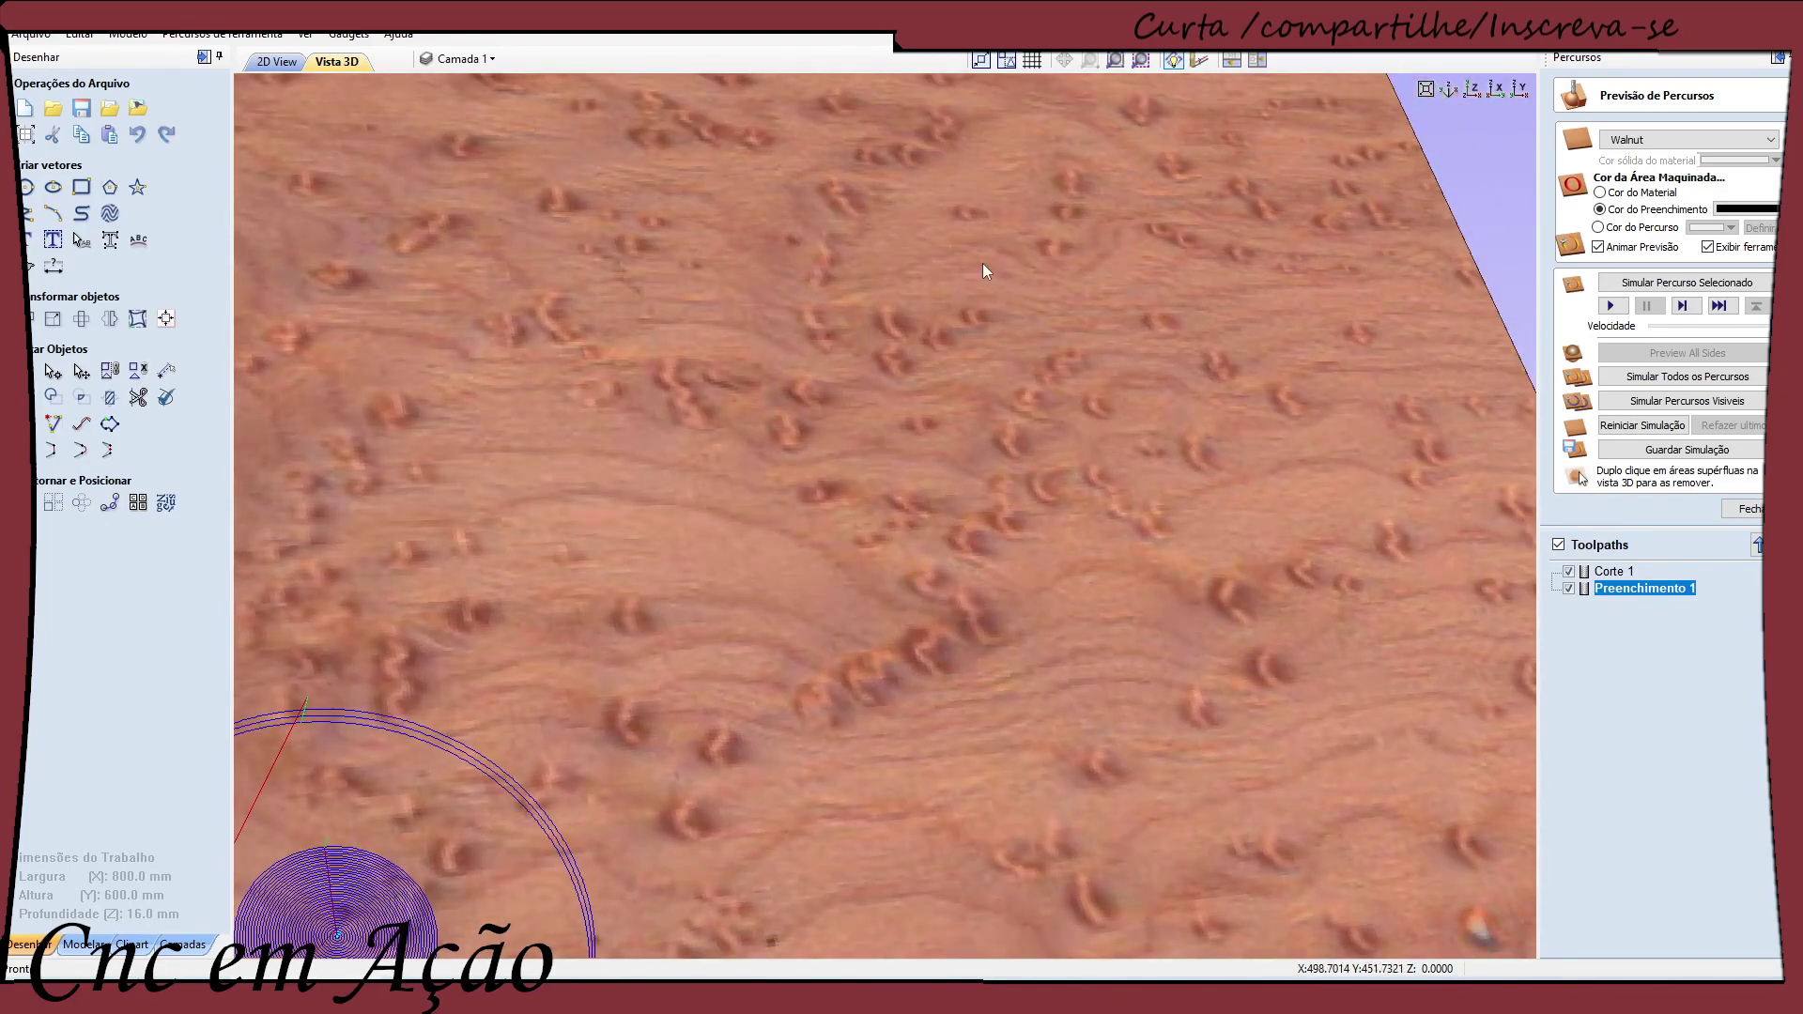
{"action": "left_click_drag", "start_coordinate": [1024, 229], "coordinate": [635, 843]}
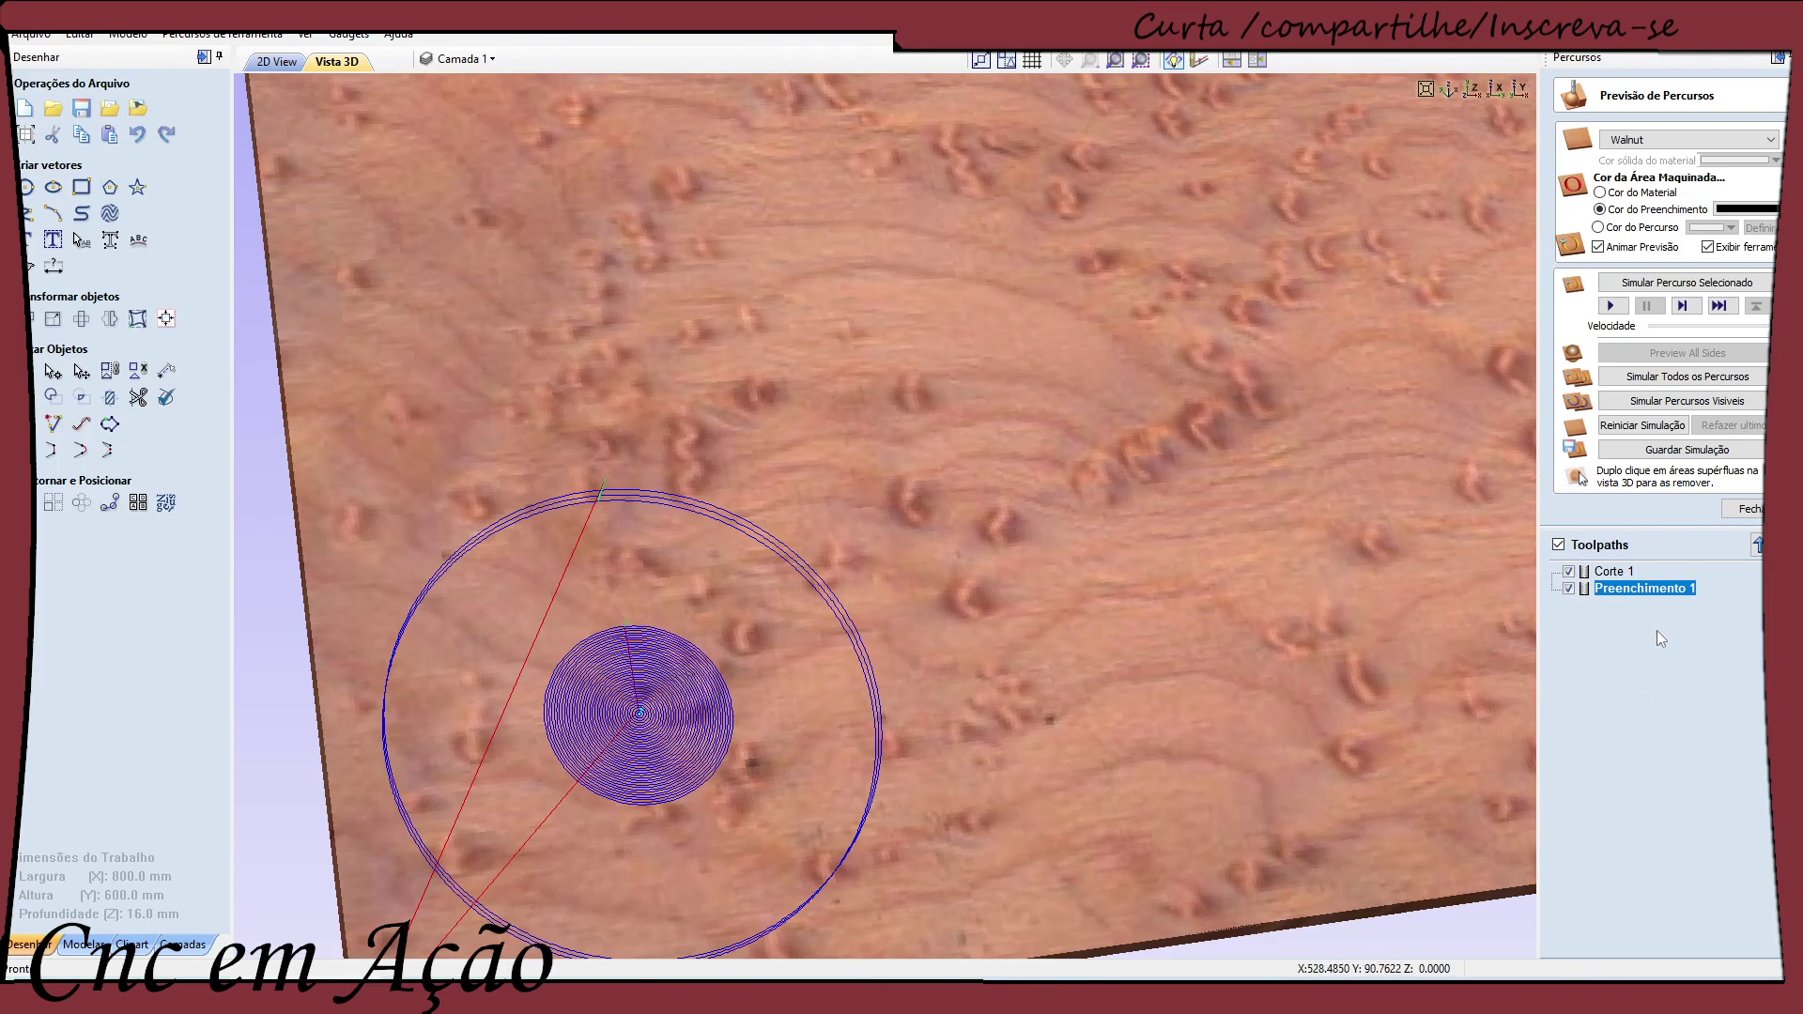
Set the 3 mm tool's stepover to 80% (2.4 mm) in Preenchimento 1 and recalculate the toolpath
{"action": "double_click", "coordinate": [1628, 590]}
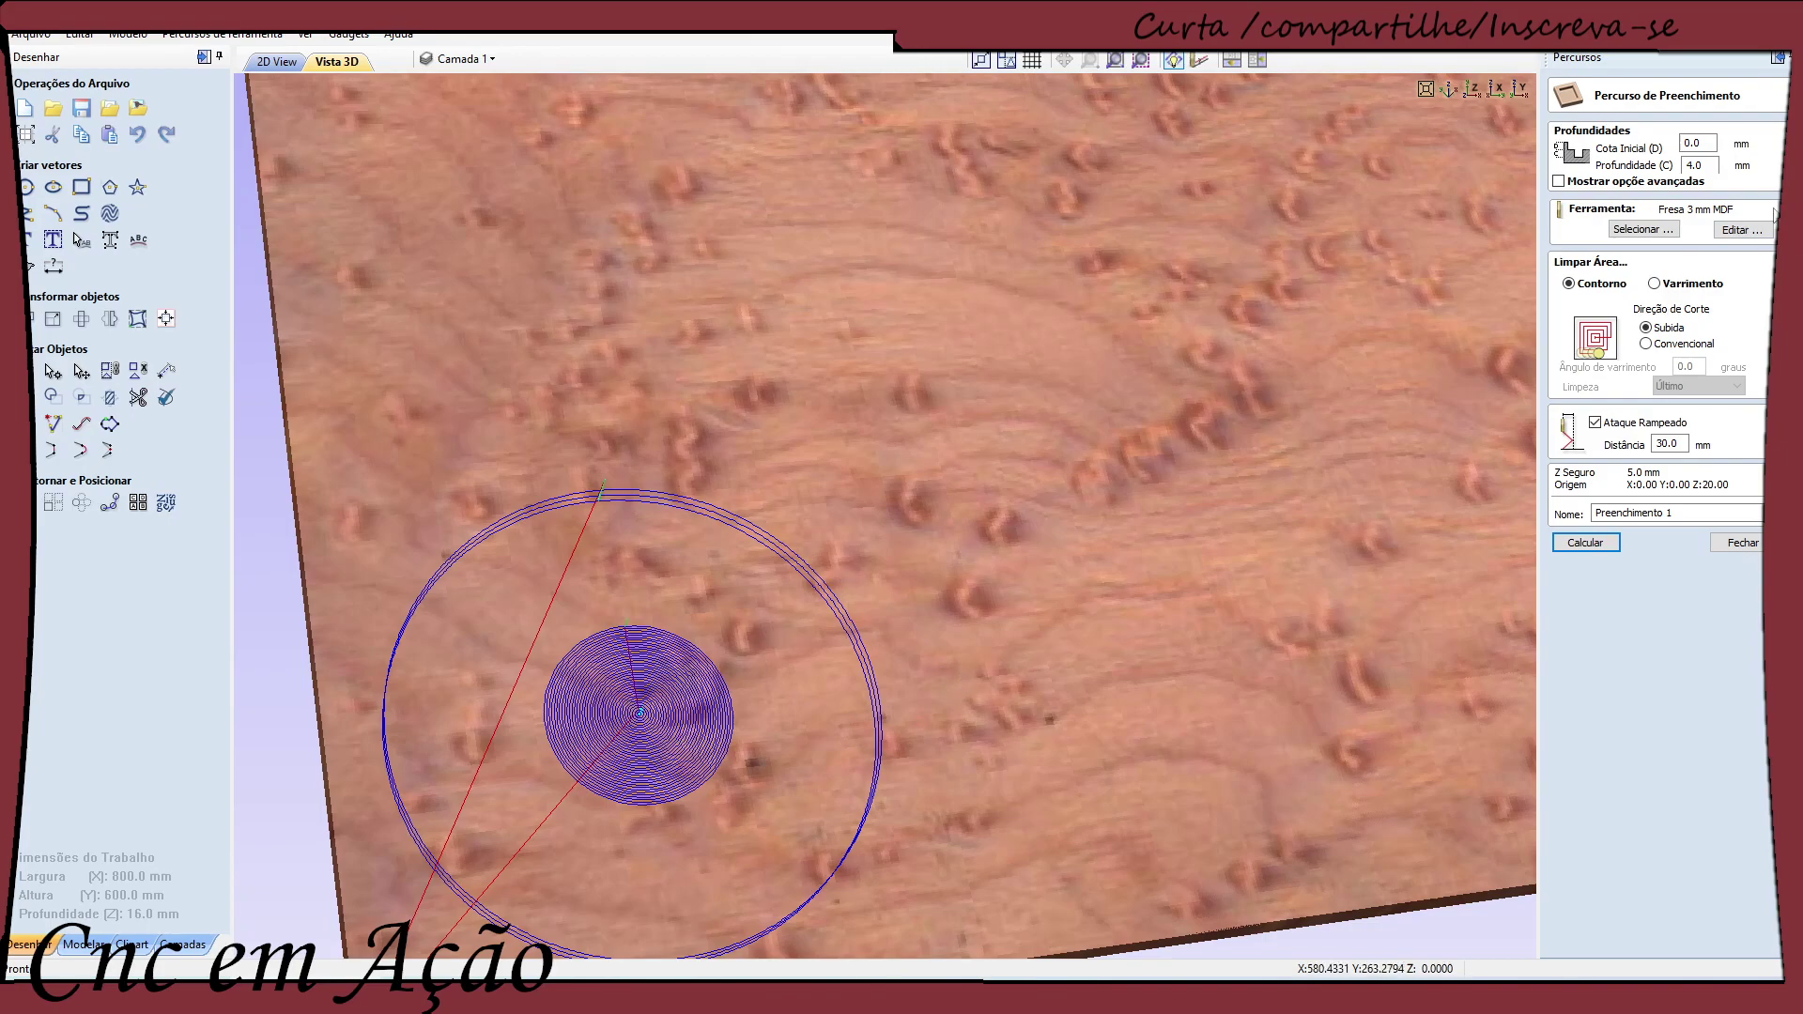
{"action": "left_click", "coordinate": [1744, 232]}
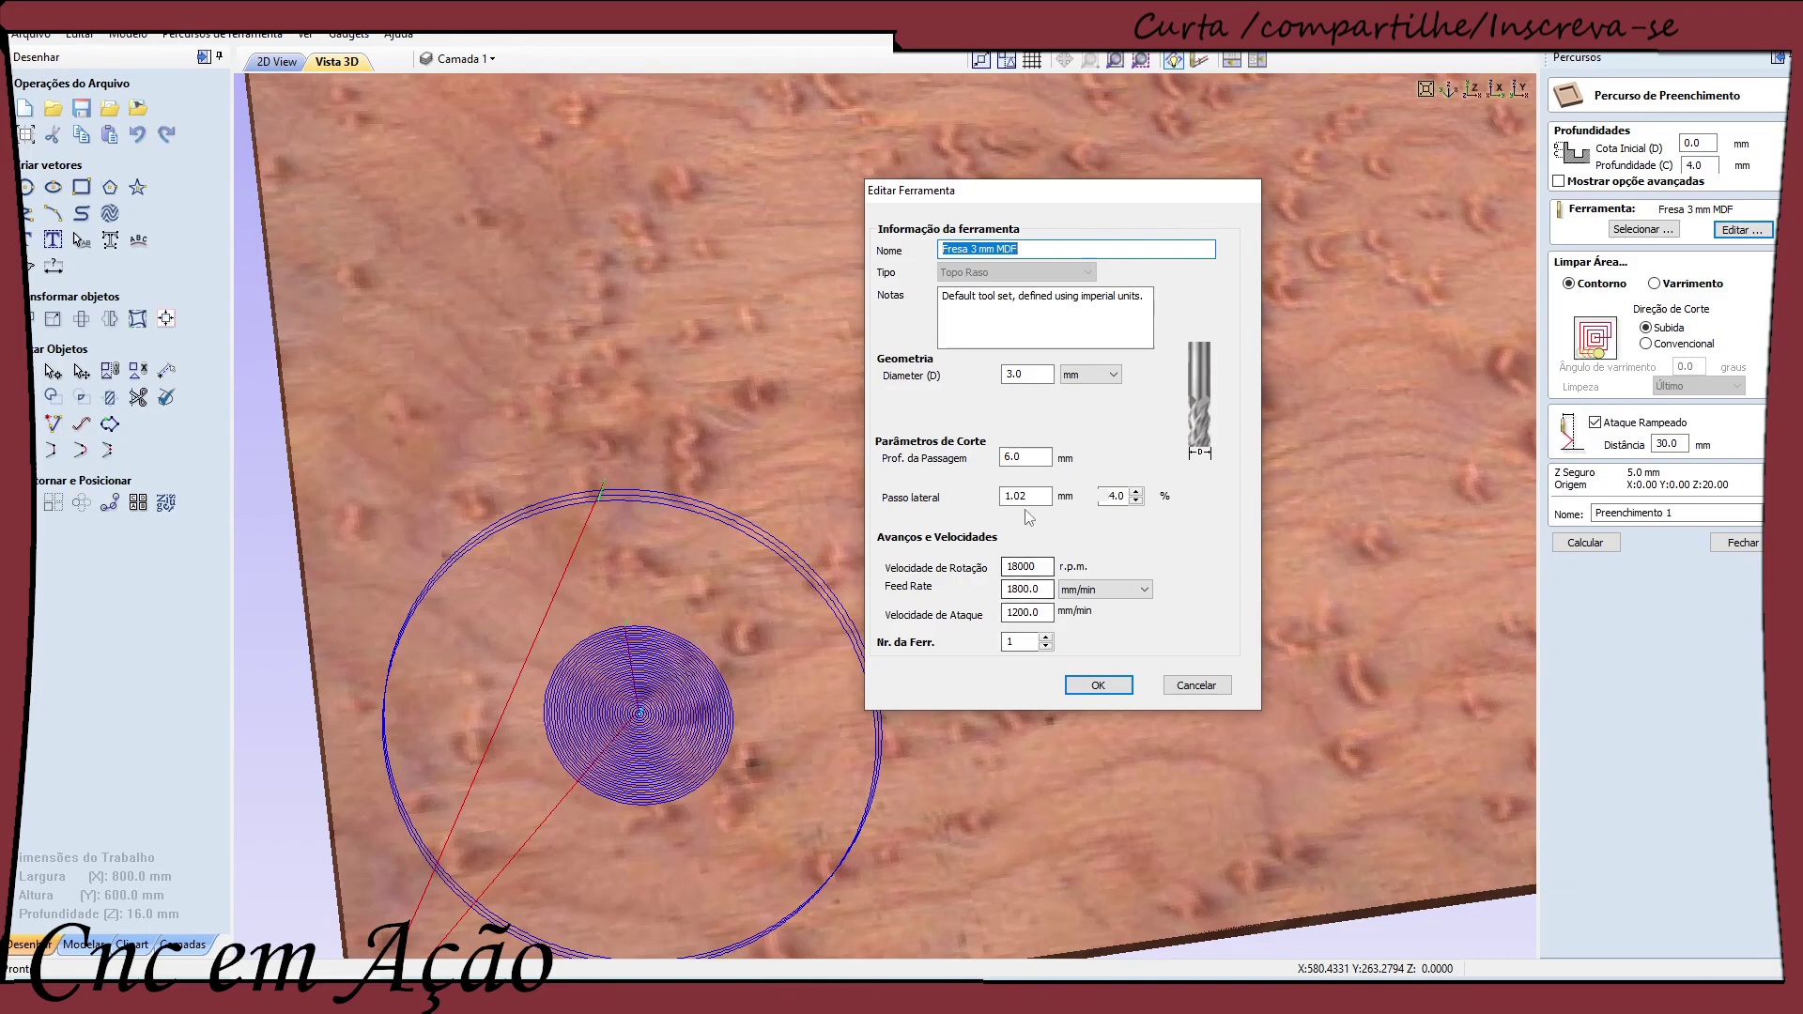
{"action": "left_click", "coordinate": [1130, 497]}
{"action": "type", "text": "34.0"}
{"action": "left_click", "coordinate": [1136, 492]}
{"action": "left_click", "coordinate": [1135, 492]}
{"action": "left_click", "coordinate": [1135, 492]}
{"action": "left_click", "coordinate": [1135, 492]}
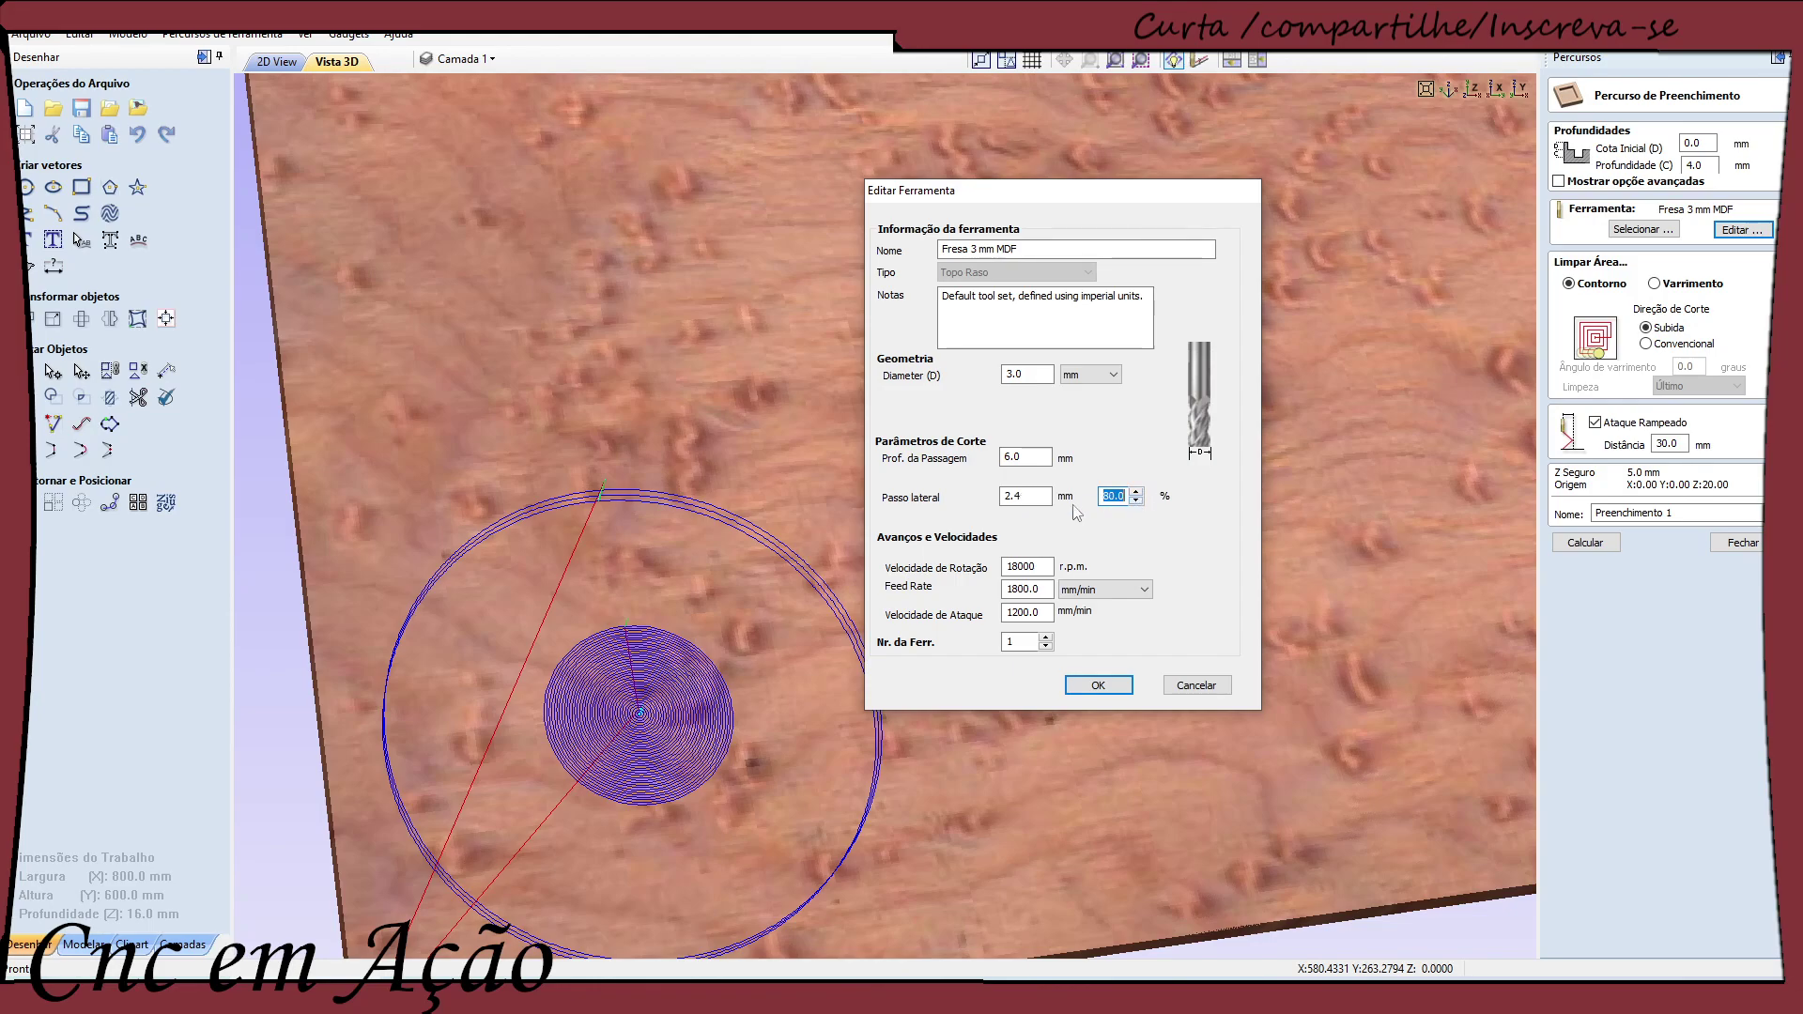
{"action": "left_click_drag", "start_coordinate": [1025, 496], "coordinate": [1106, 455]}
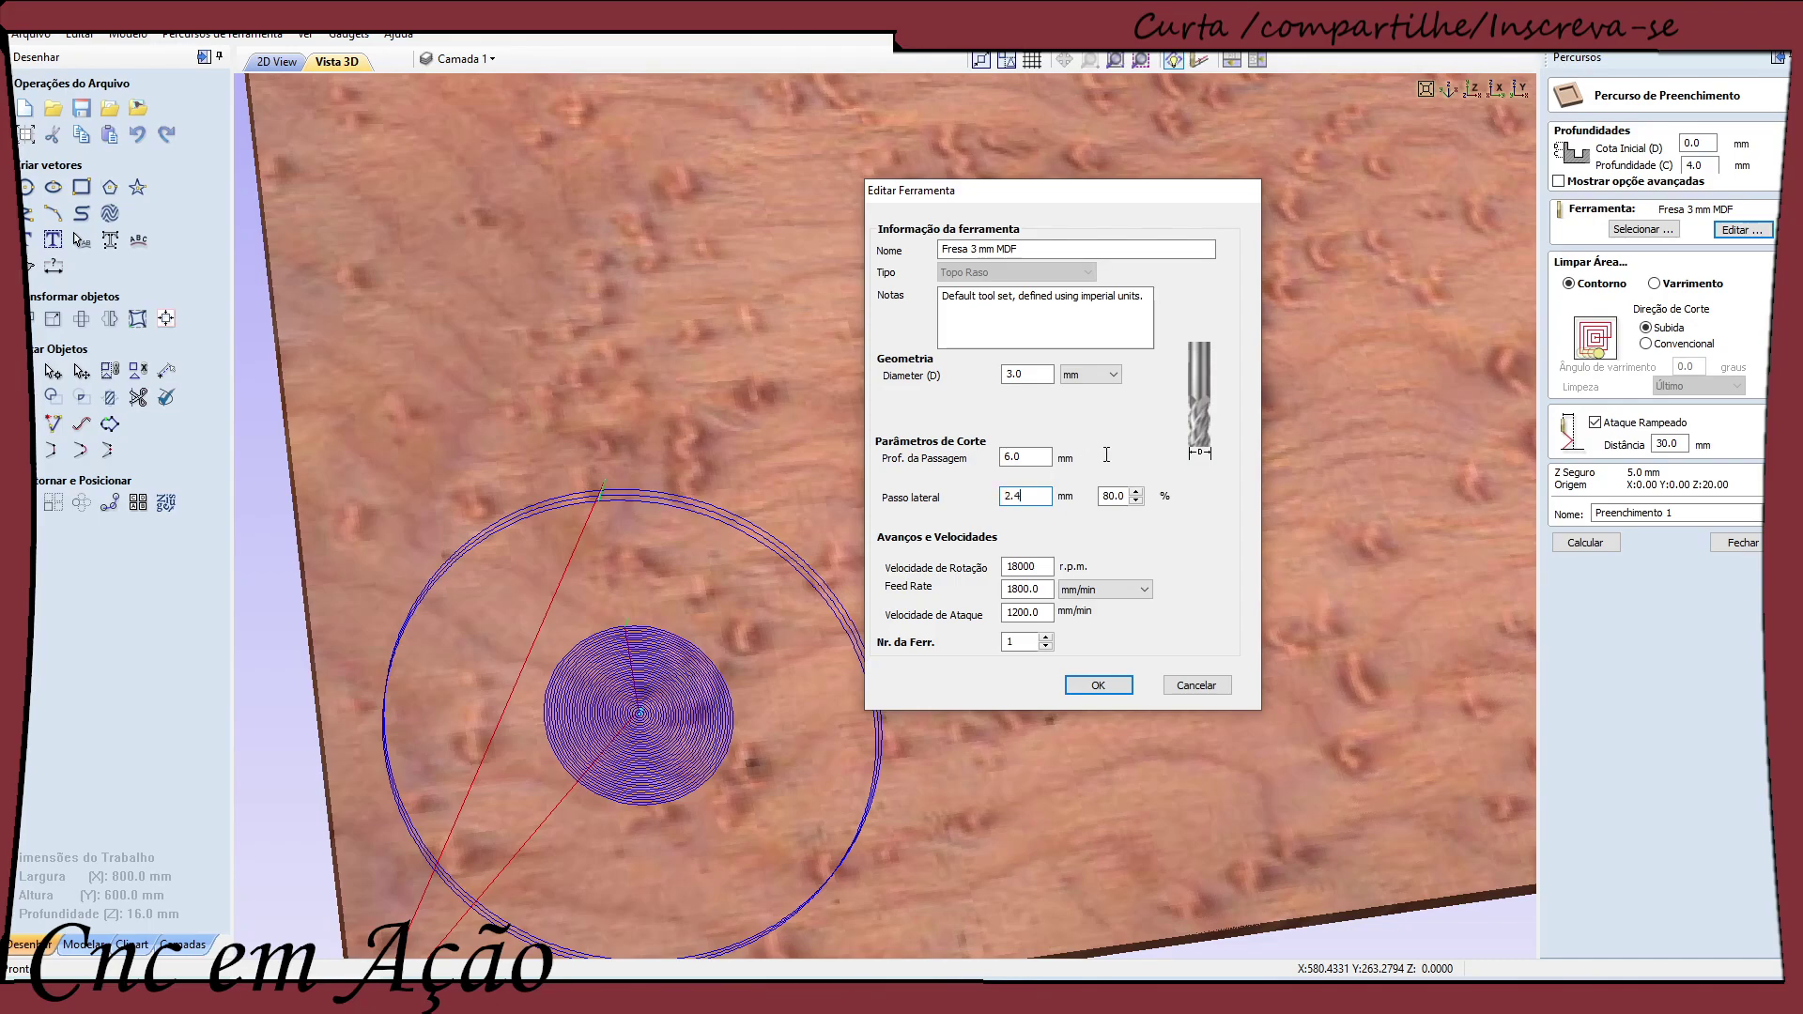
{"action": "left_click", "coordinate": [1101, 686]}
{"action": "left_click", "coordinate": [1585, 543]}
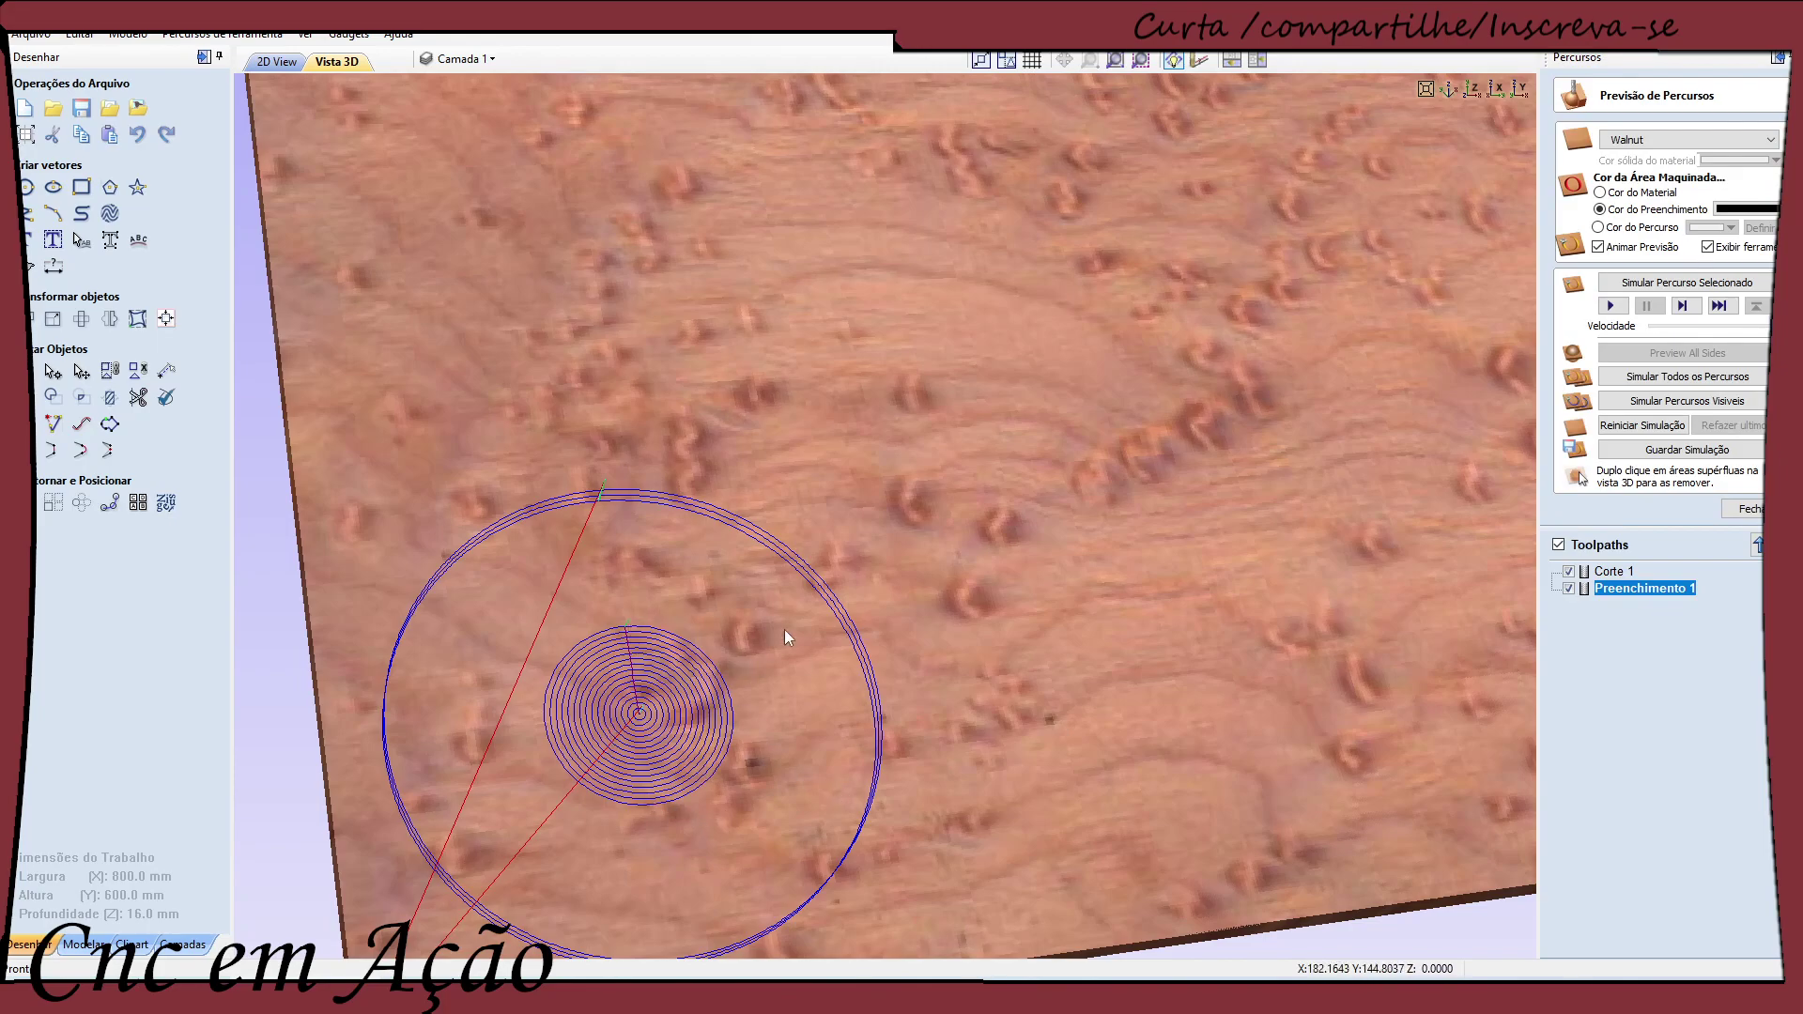
Change the Preenchimento 1 tool to the metric End Mill (6 mm) and recalculate the toolpath
{"action": "double_click", "coordinate": [1628, 590]}
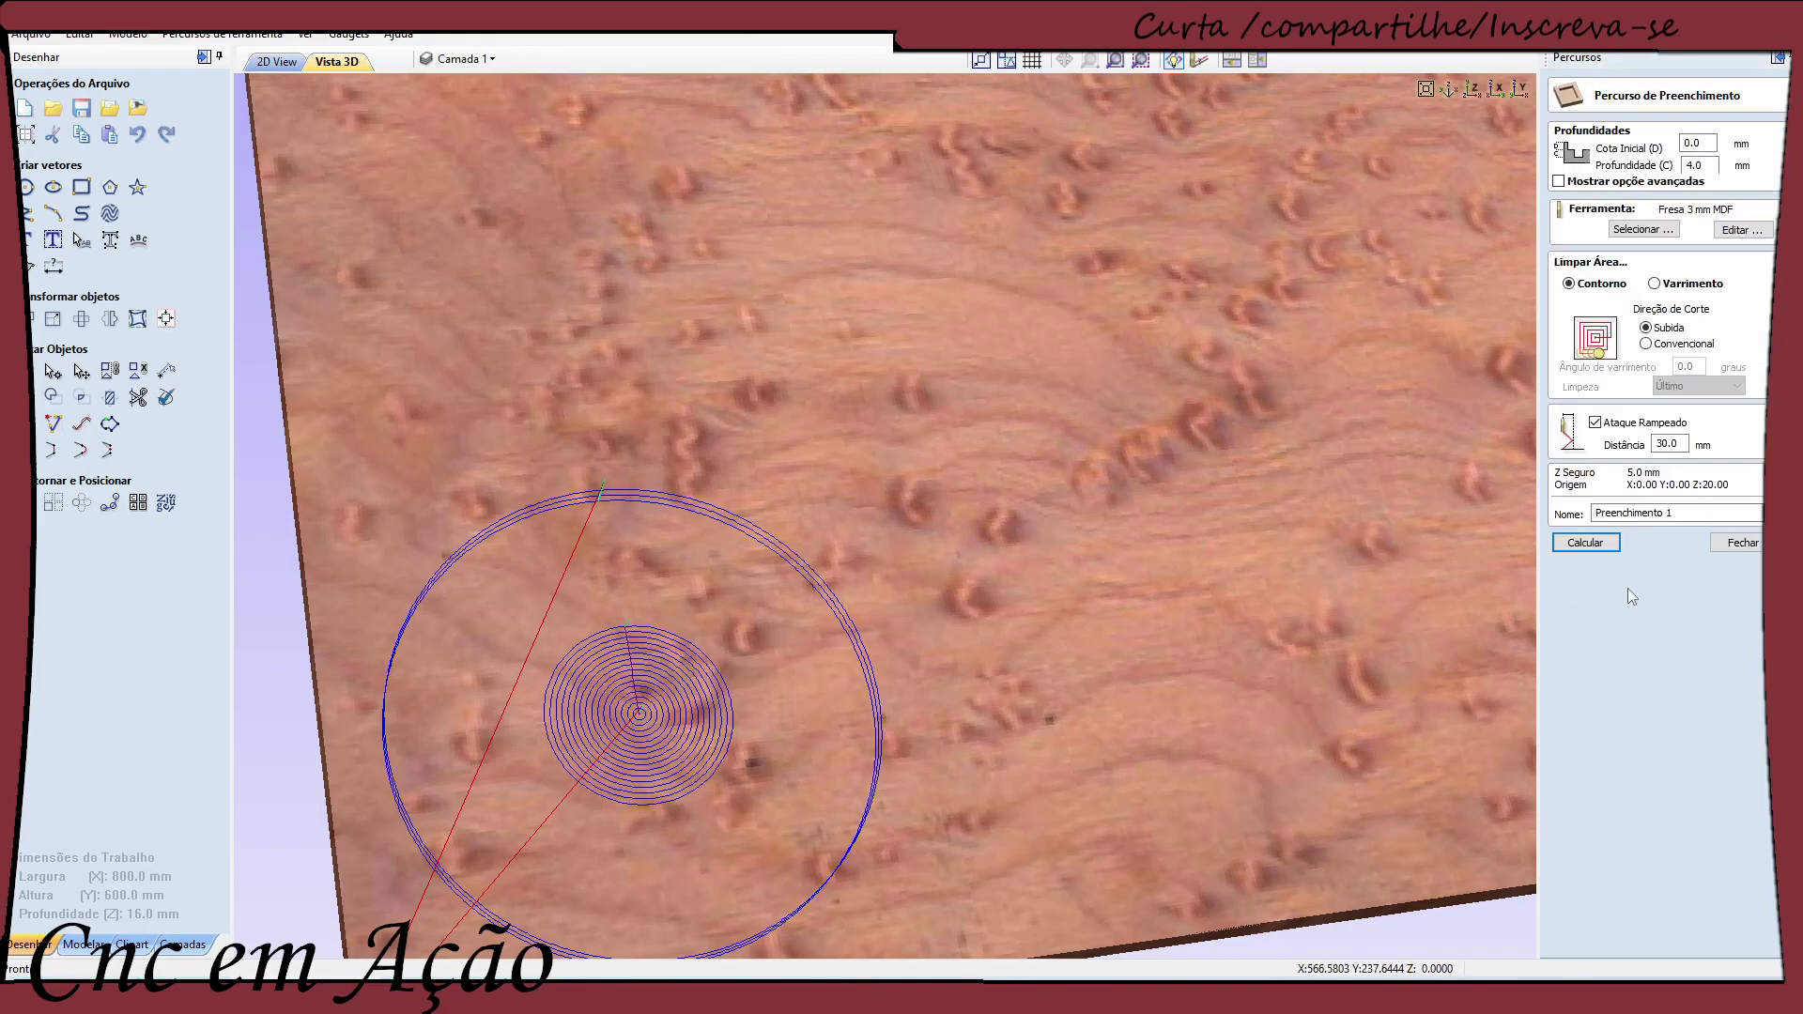
{"action": "left_click", "coordinate": [1650, 235]}
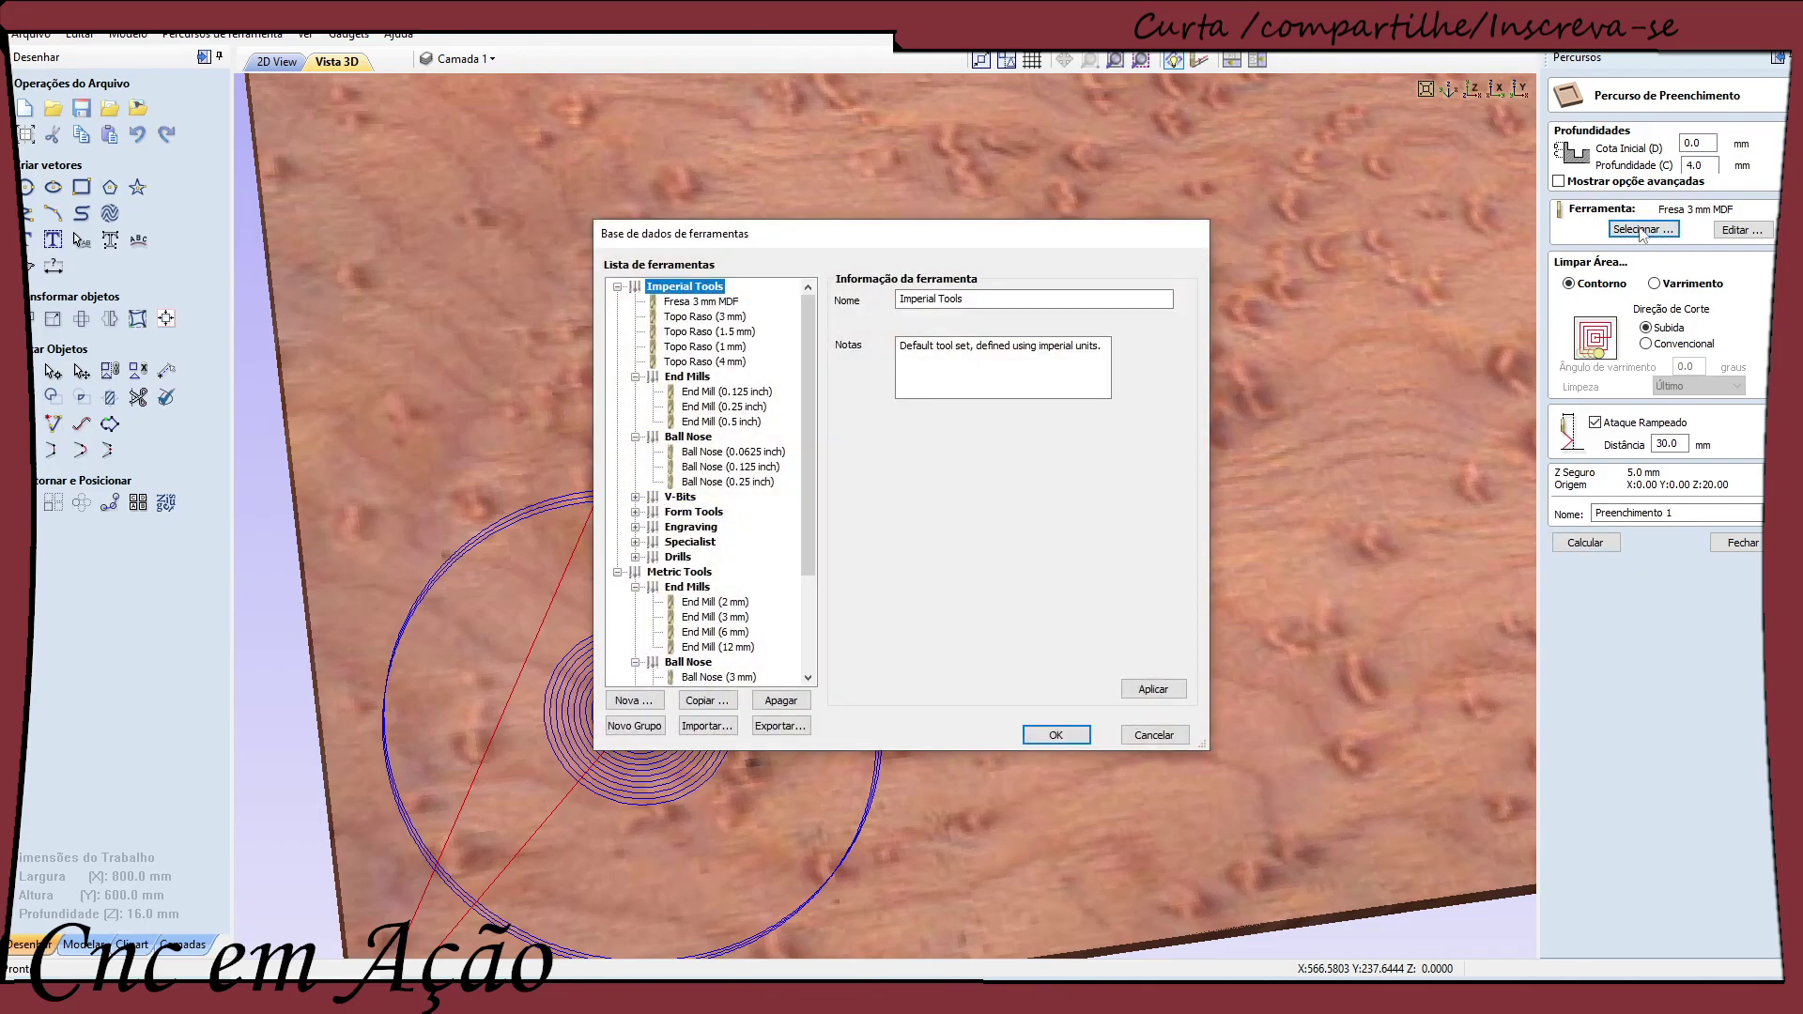
{"action": "left_click", "coordinate": [716, 632]}
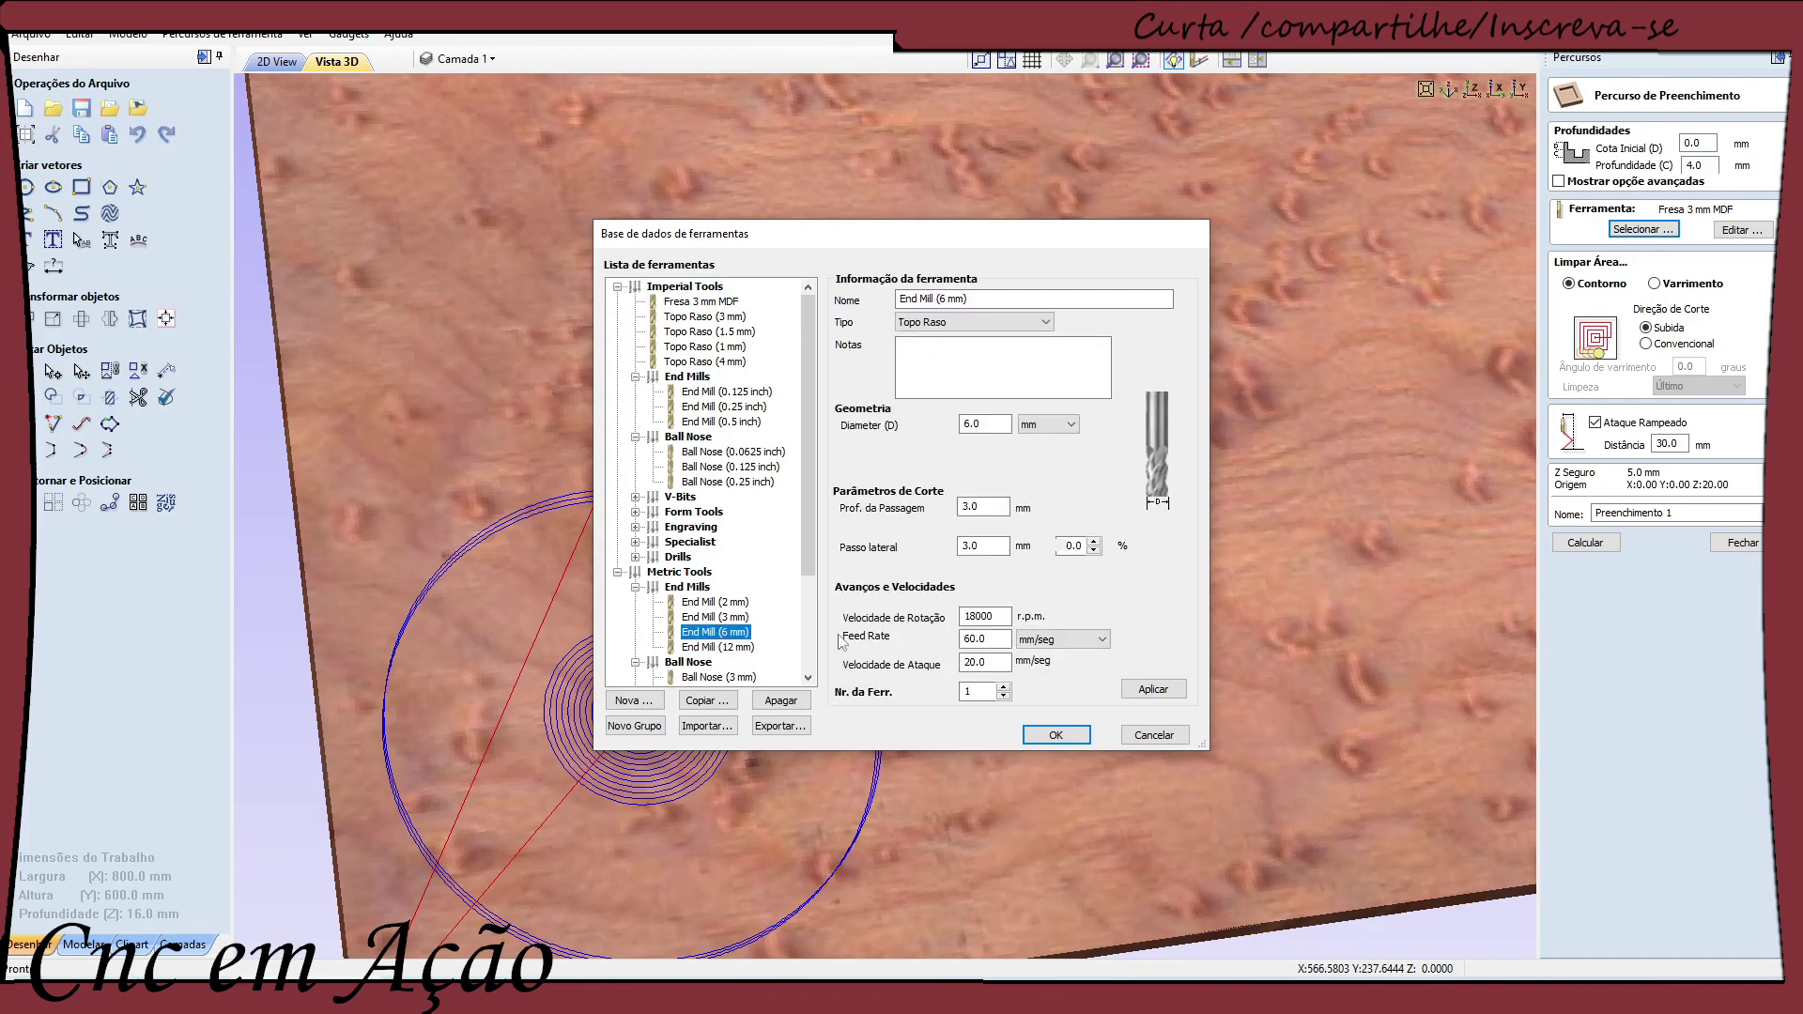
{"action": "left_click", "coordinate": [1052, 736]}
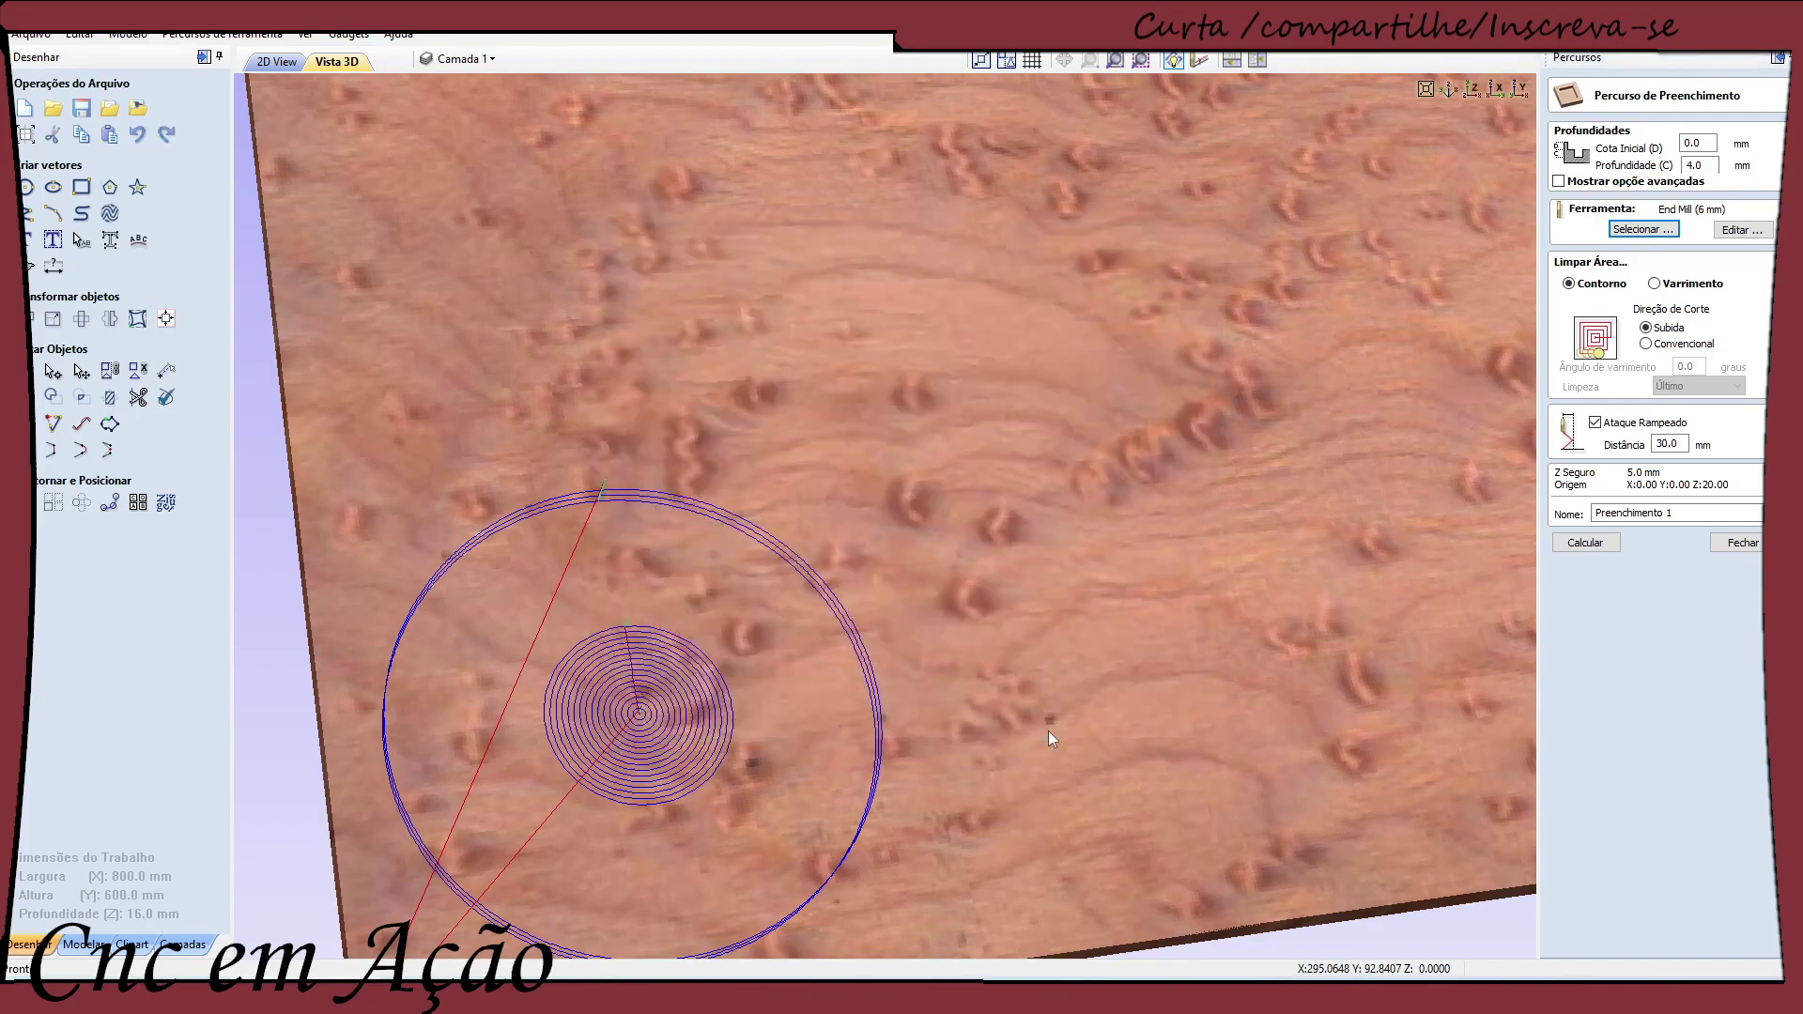
{"action": "left_click", "coordinate": [1597, 544]}
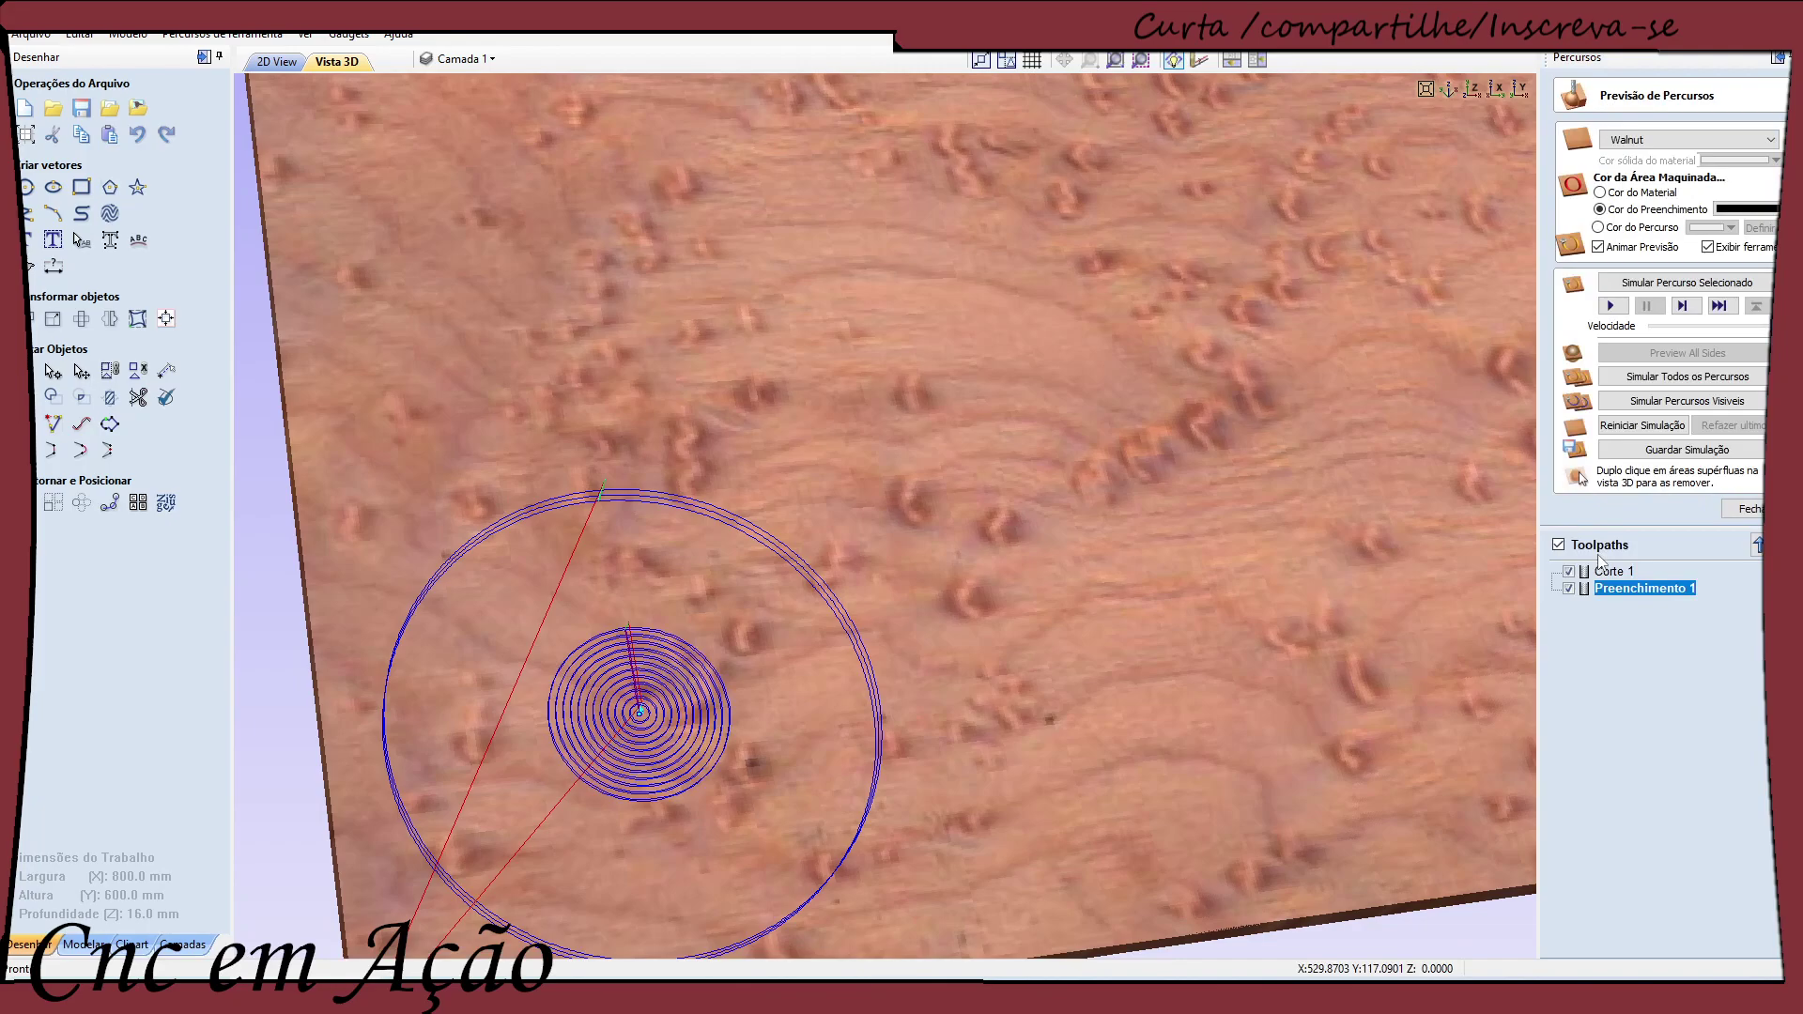
Set the 6 mm end mill's stepover to 76% (4.56 mm) in Preenchimento 1, recalculate it and inspect the passes in 3D
{"action": "double_click", "coordinate": [1644, 592]}
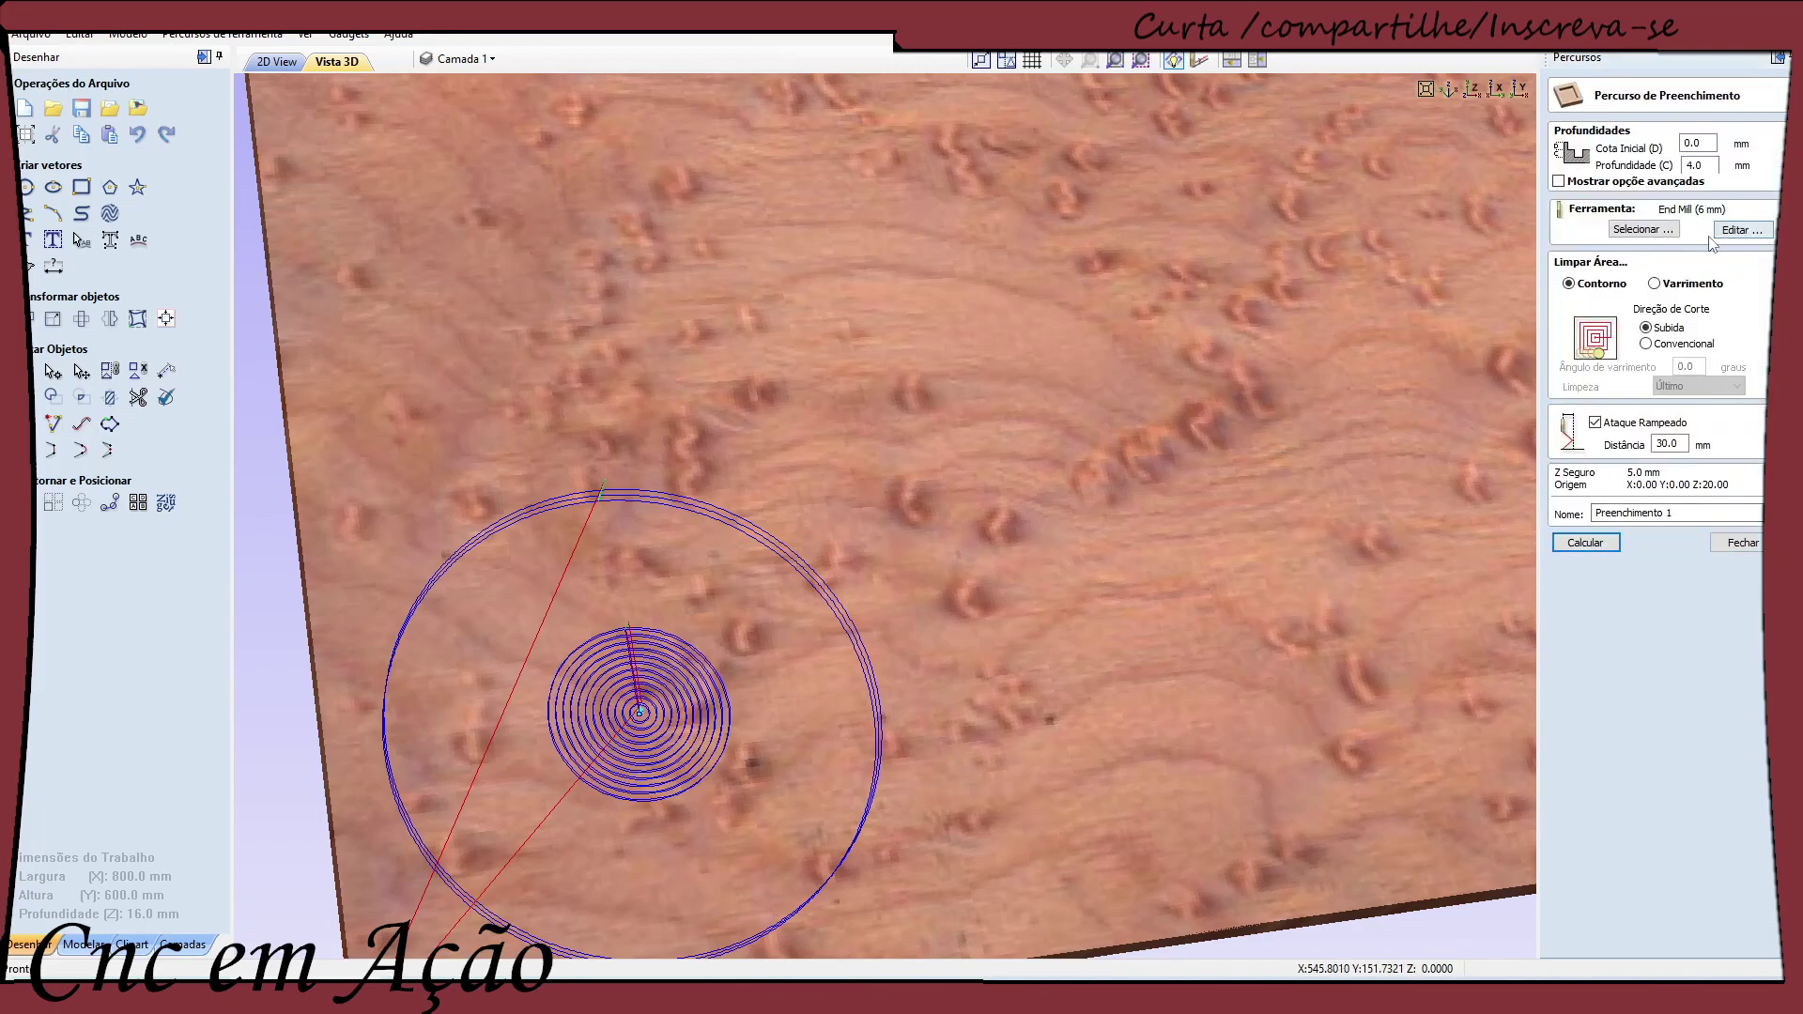
{"action": "left_click", "coordinate": [1742, 230]}
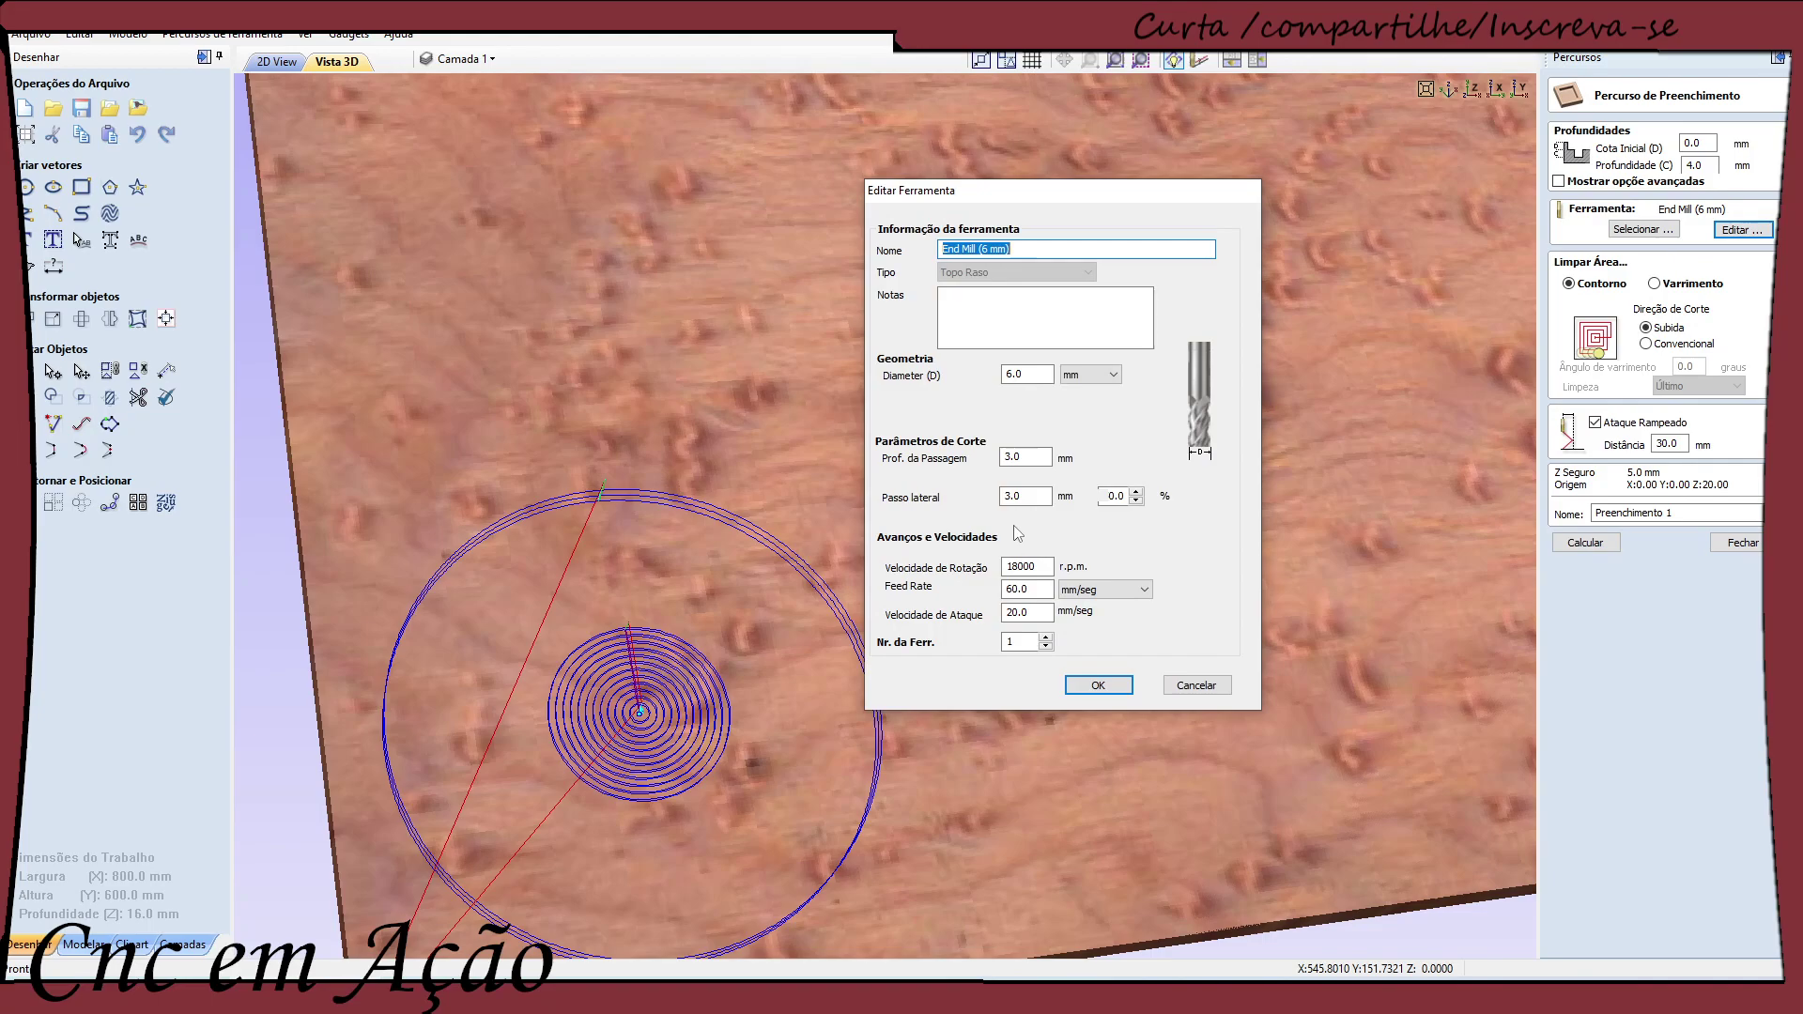
{"action": "left_click", "coordinate": [1136, 493]}
{"action": "left_click", "coordinate": [1136, 493]}
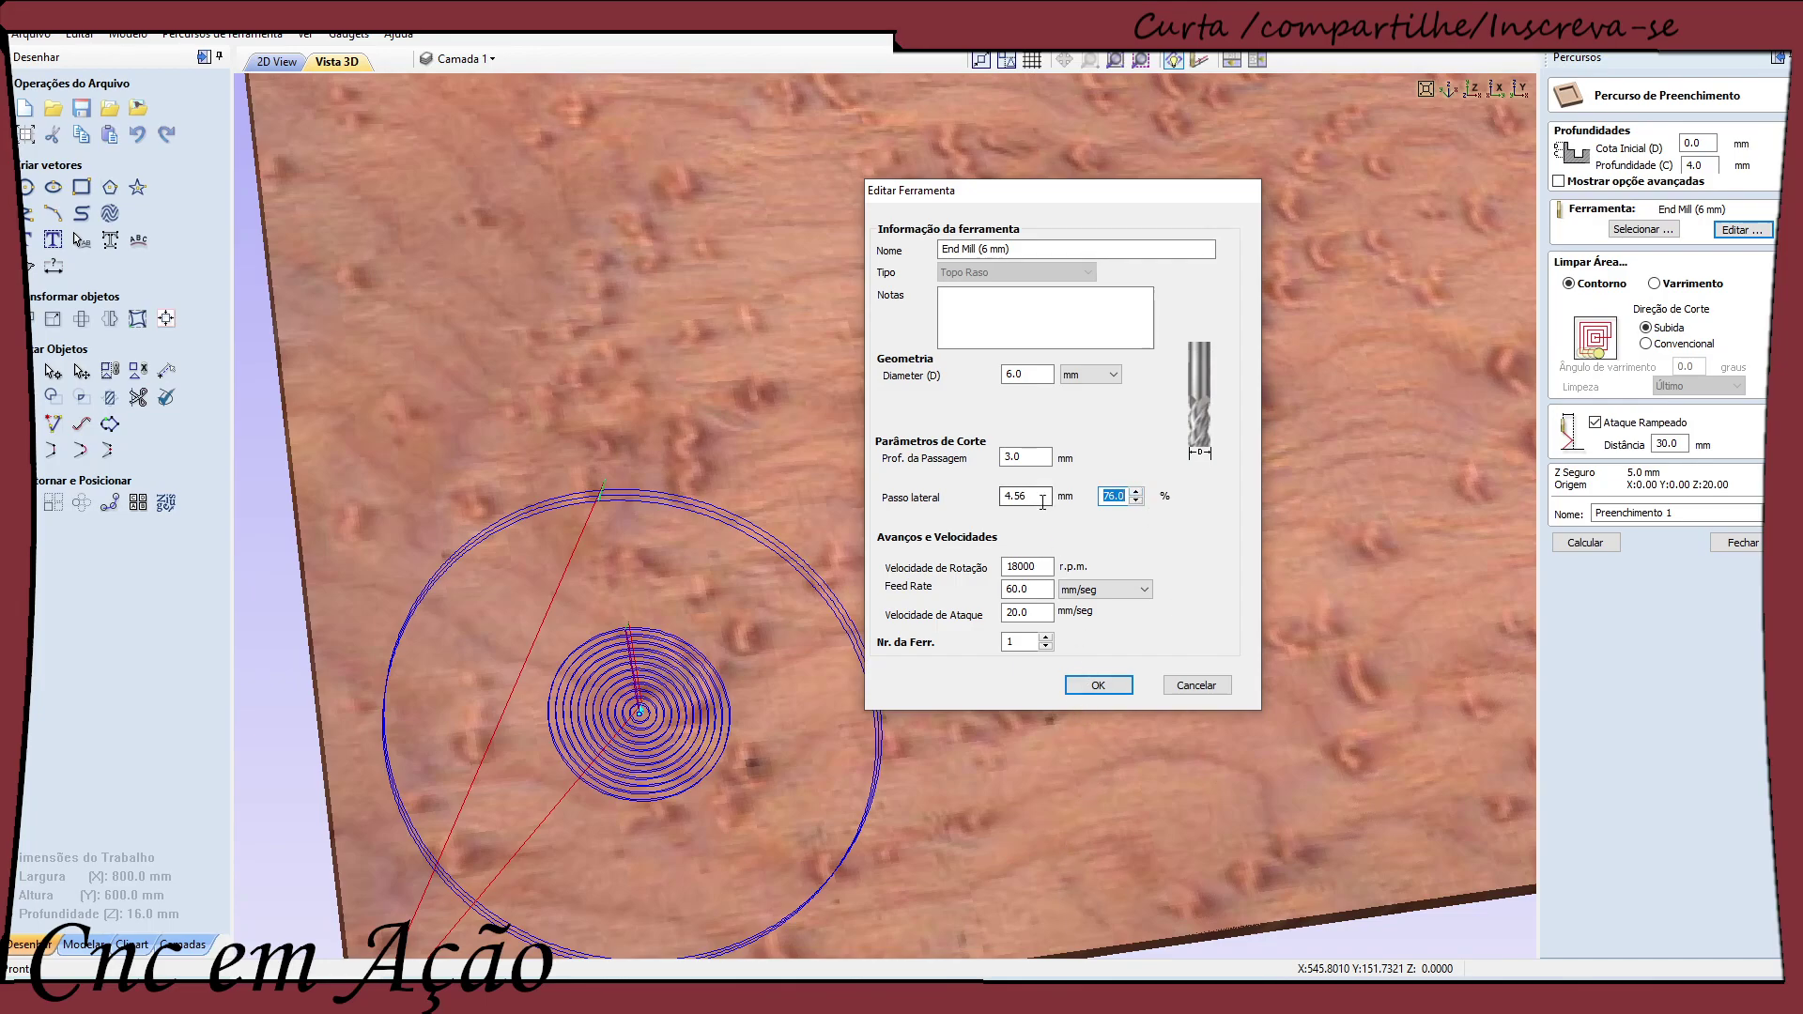
{"action": "left_click", "coordinate": [1098, 685]}
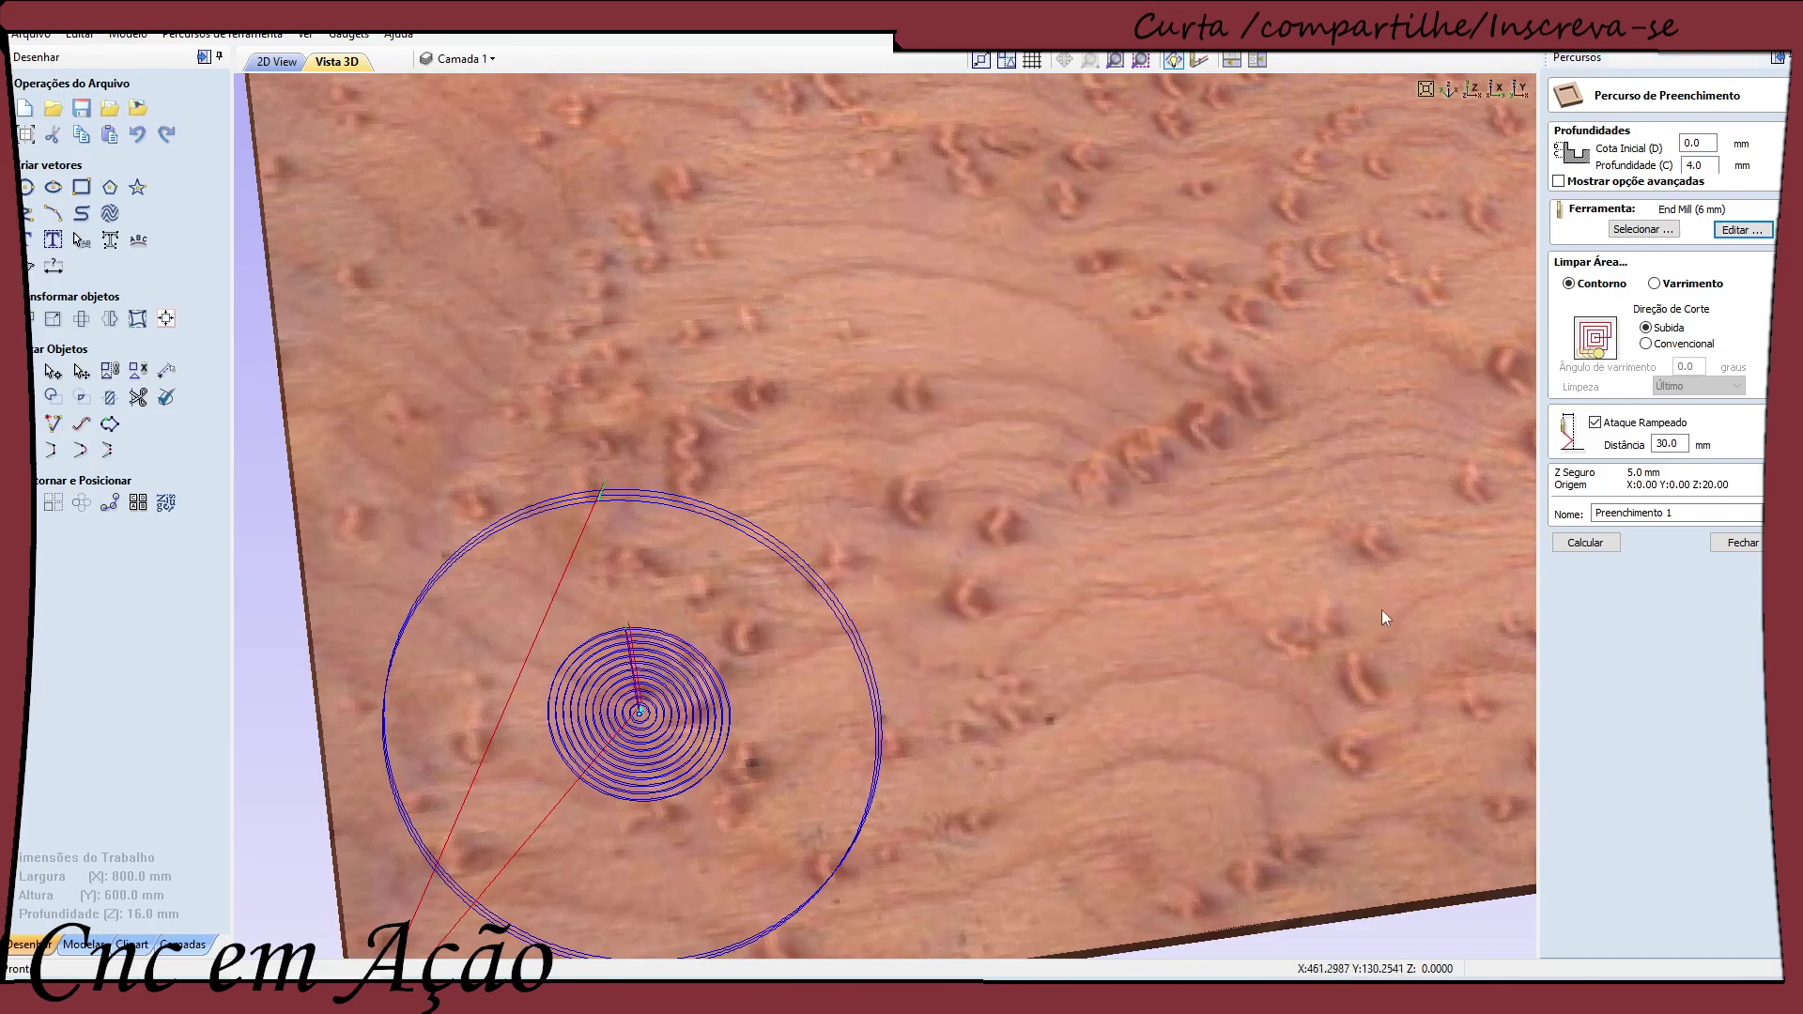
{"action": "left_click", "coordinate": [1588, 544]}
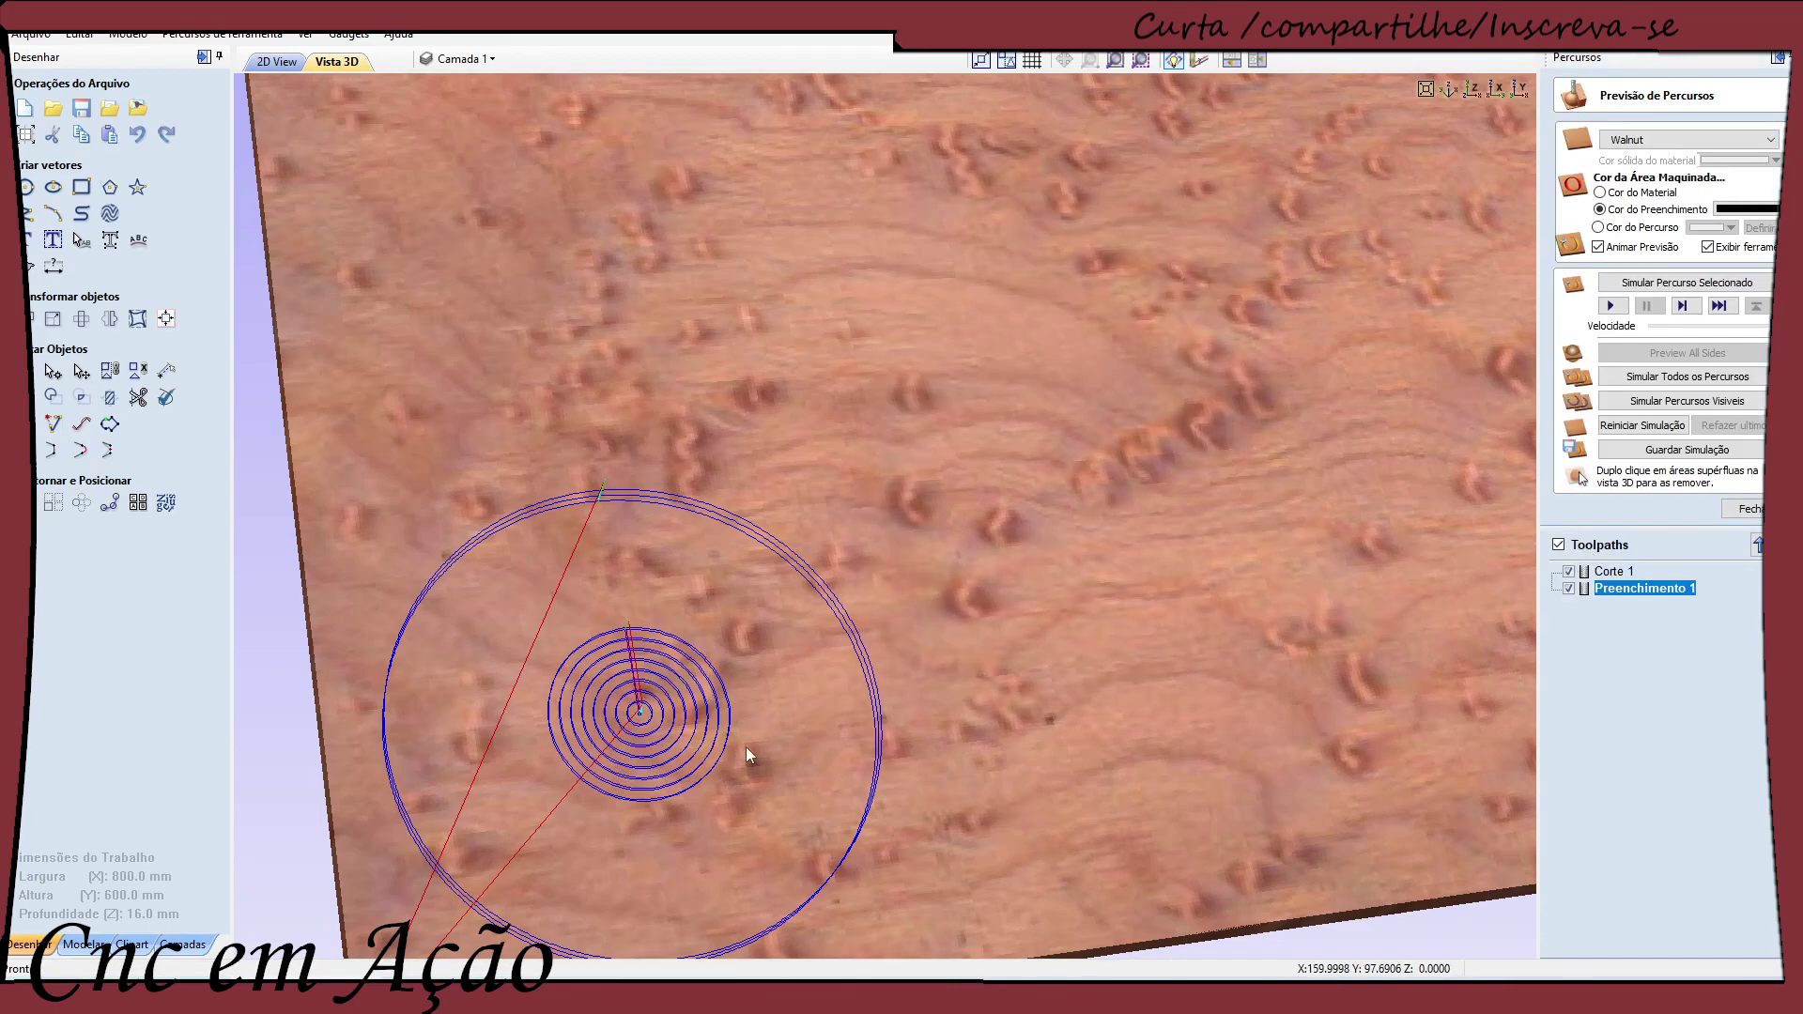
{"action": "left_click_drag", "start_coordinate": [707, 787], "coordinate": [752, 620]}
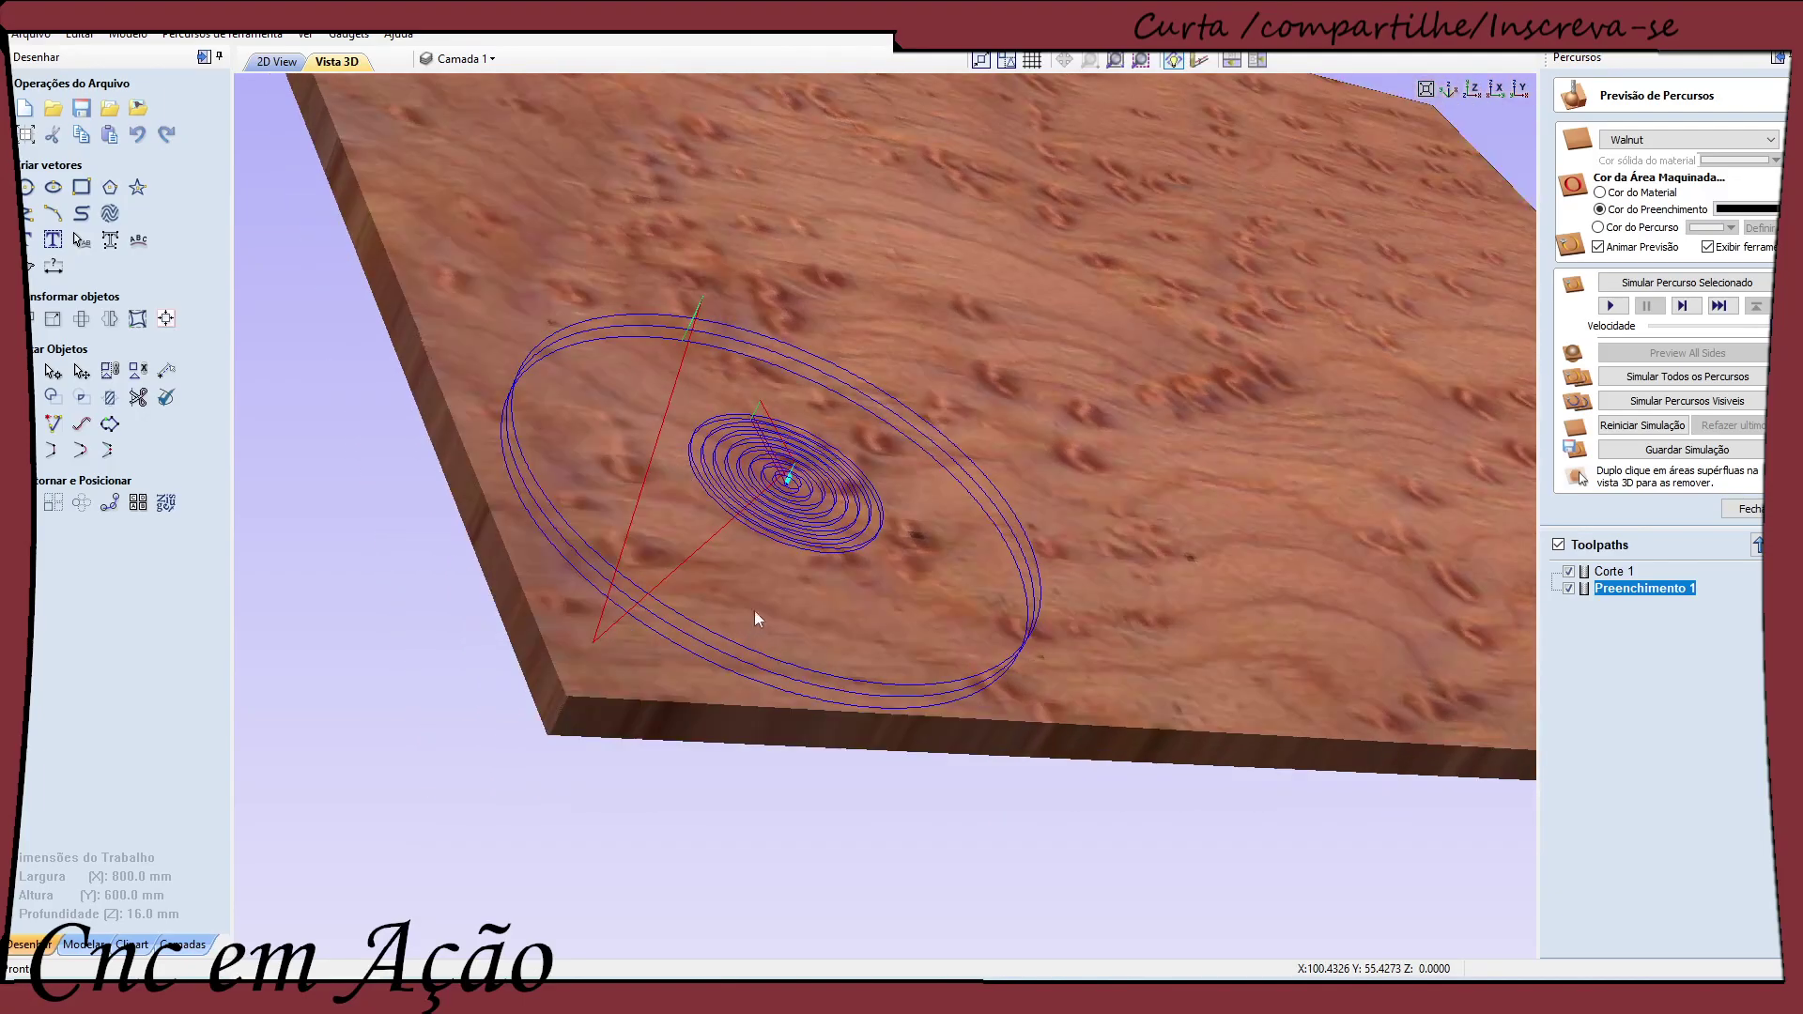
Set the 6 mm end mill's pass depth to 4 mm in Preenchimento 1, recalculate the toolpath and inspect it in 3D
{"action": "double_click", "coordinate": [1611, 592]}
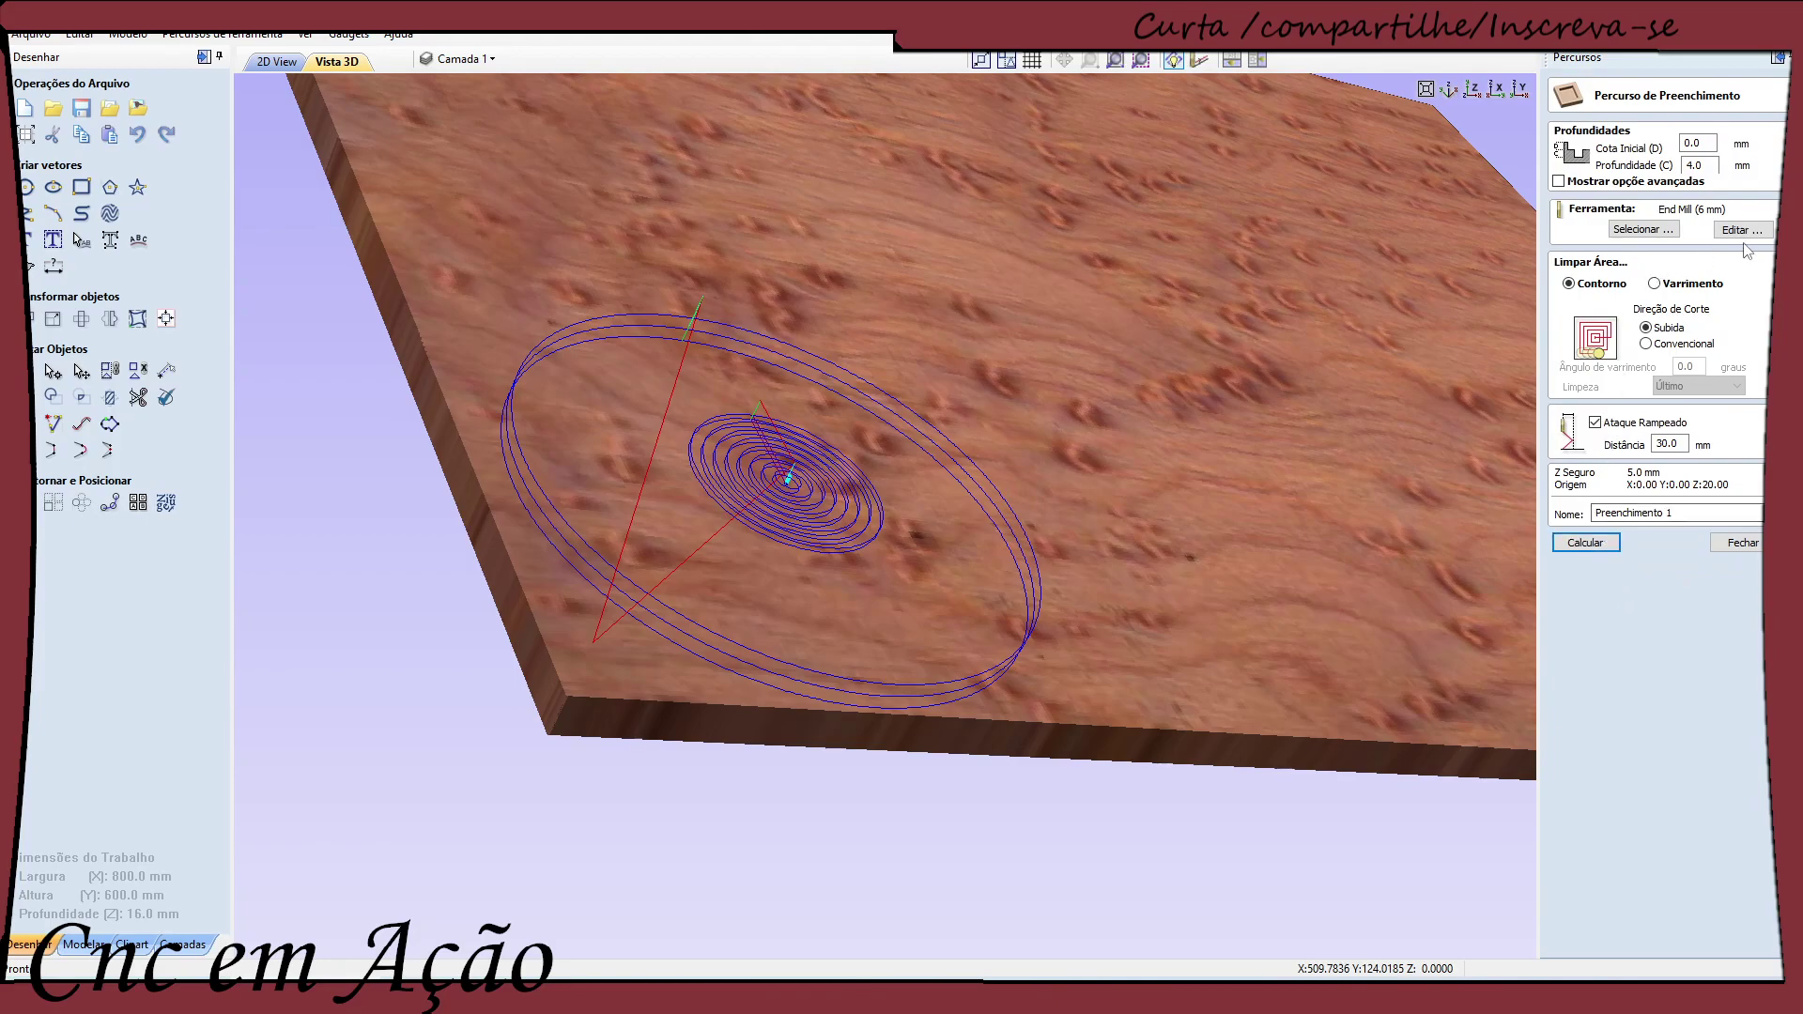
{"action": "left_click", "coordinate": [1742, 231]}
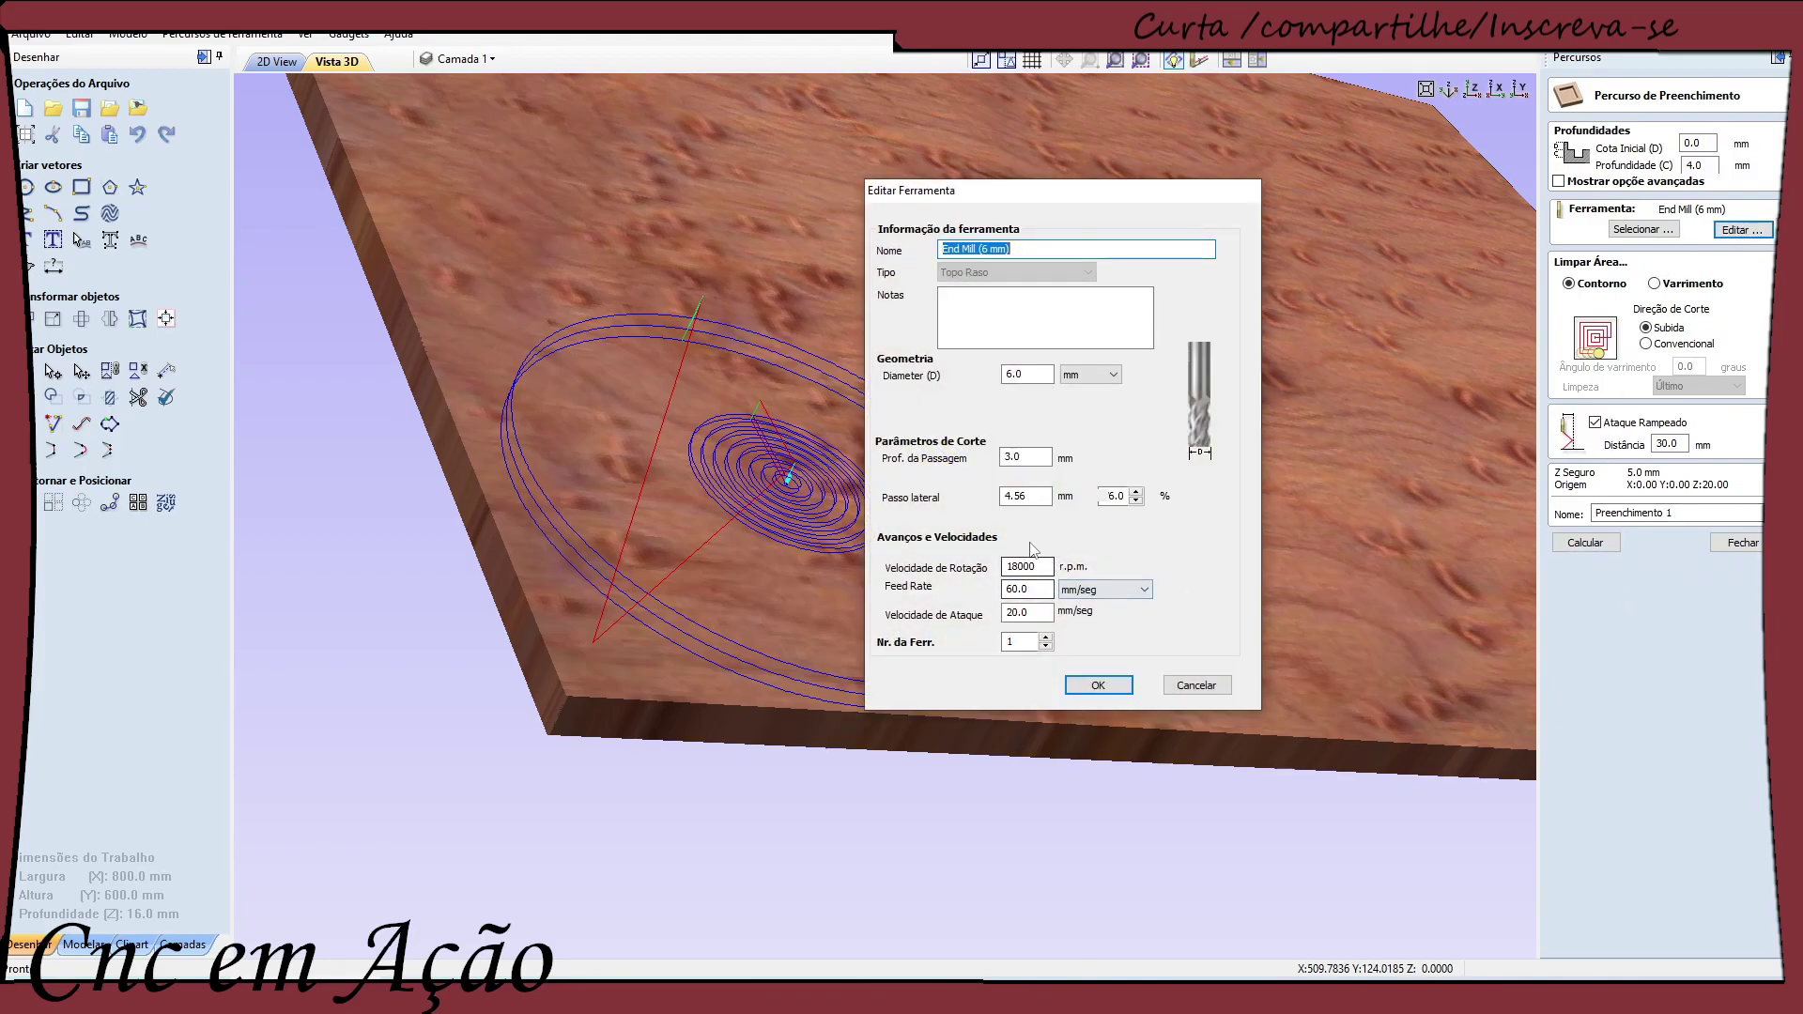
{"action": "double_click", "coordinate": [1024, 457]}
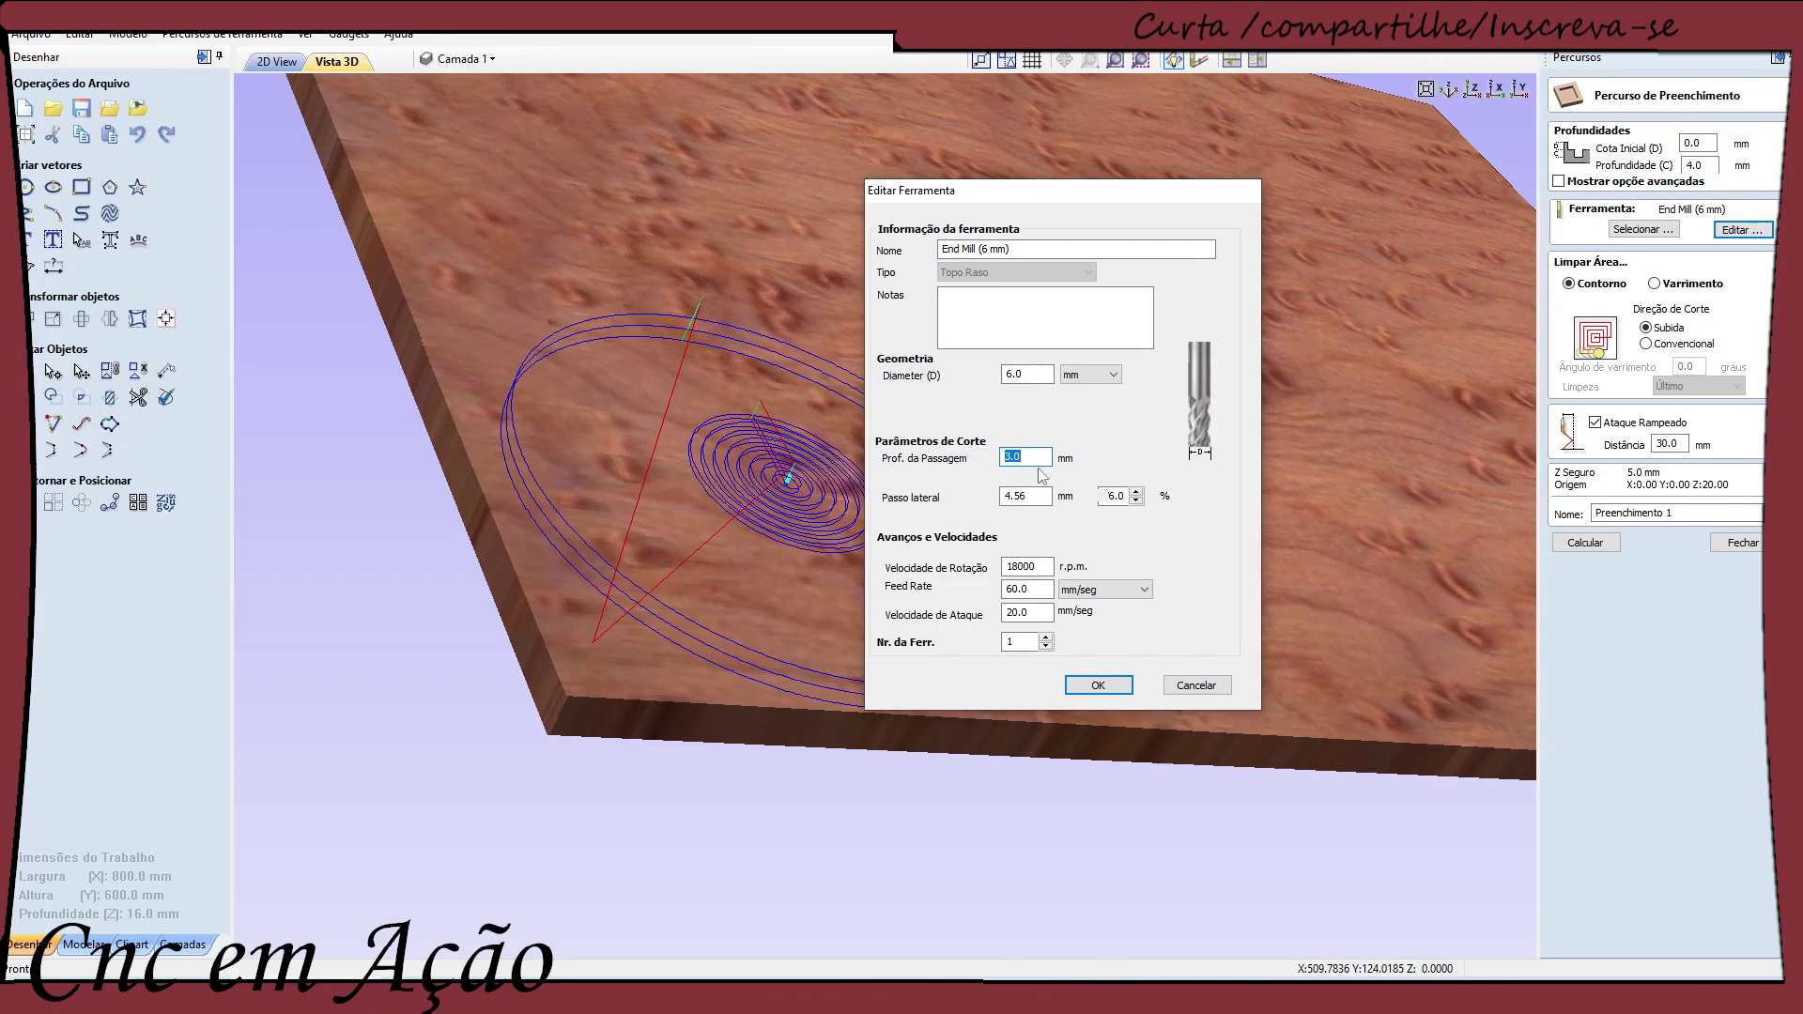
{"action": "type", "text": "4"}
{"action": "left_click", "coordinate": [1097, 684]}
{"action": "left_click", "coordinate": [1570, 544]}
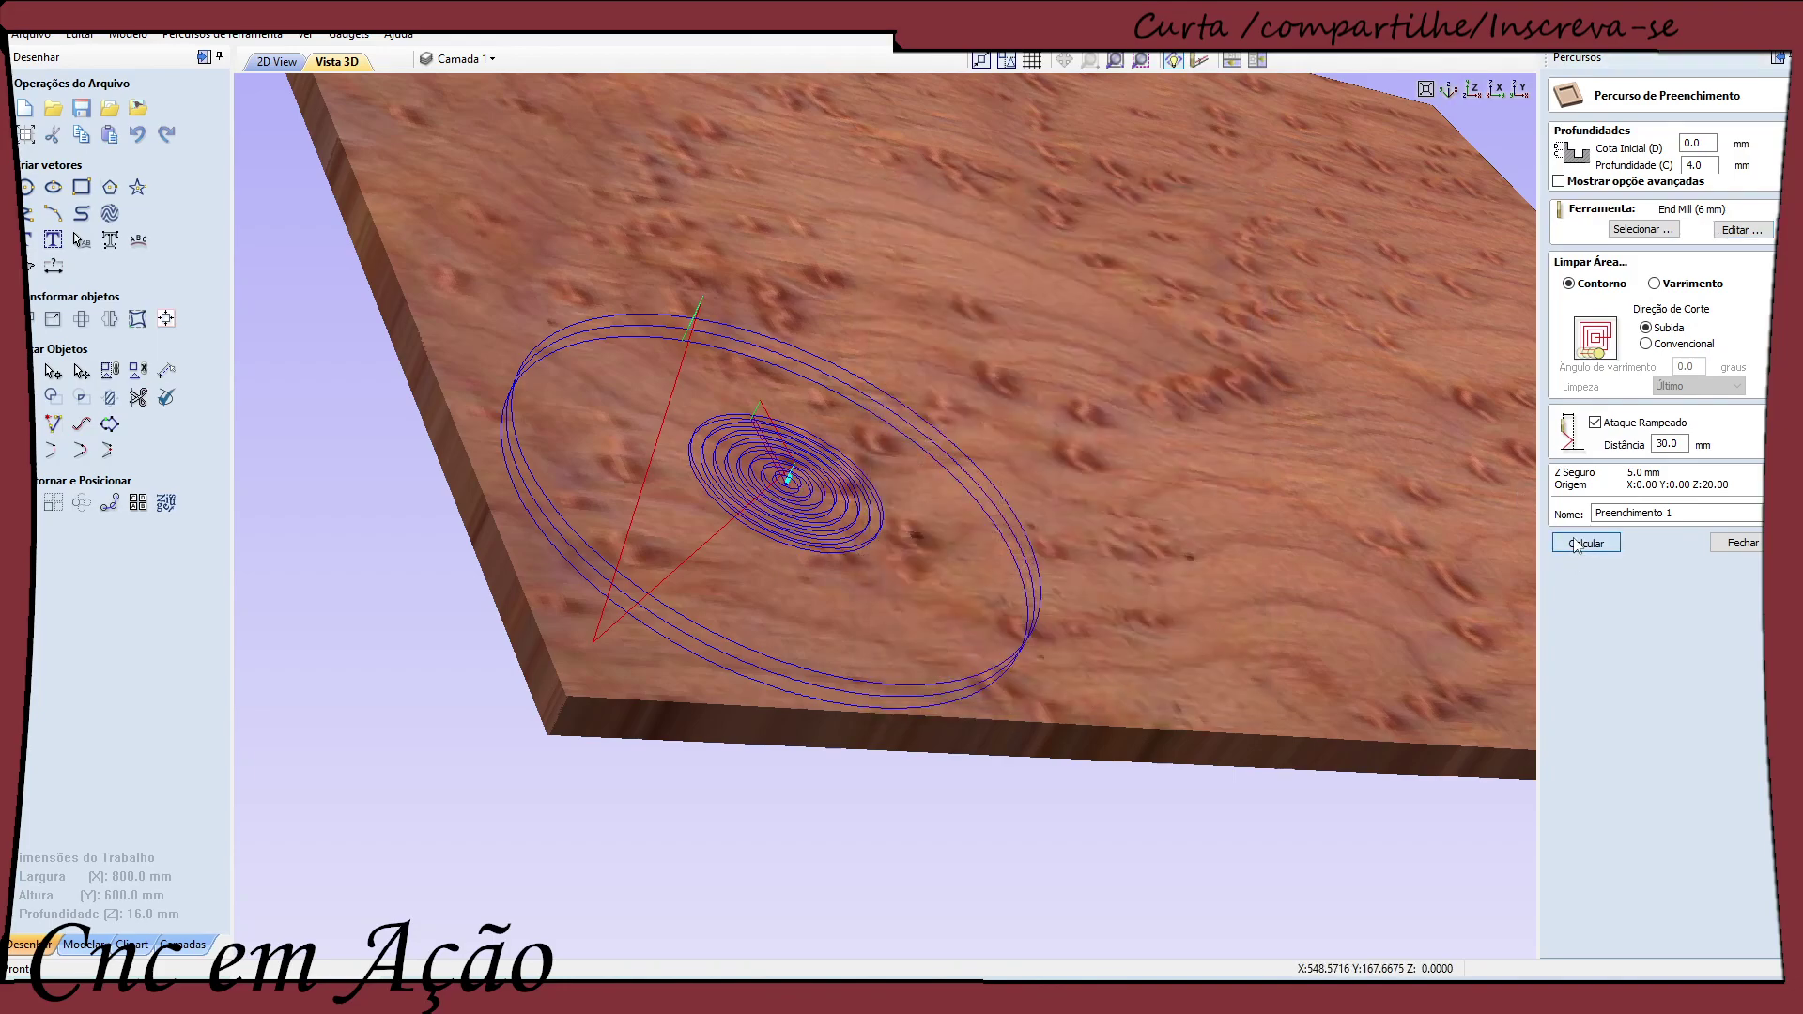
{"action": "left_click_drag", "start_coordinate": [800, 598], "coordinate": [836, 684]}
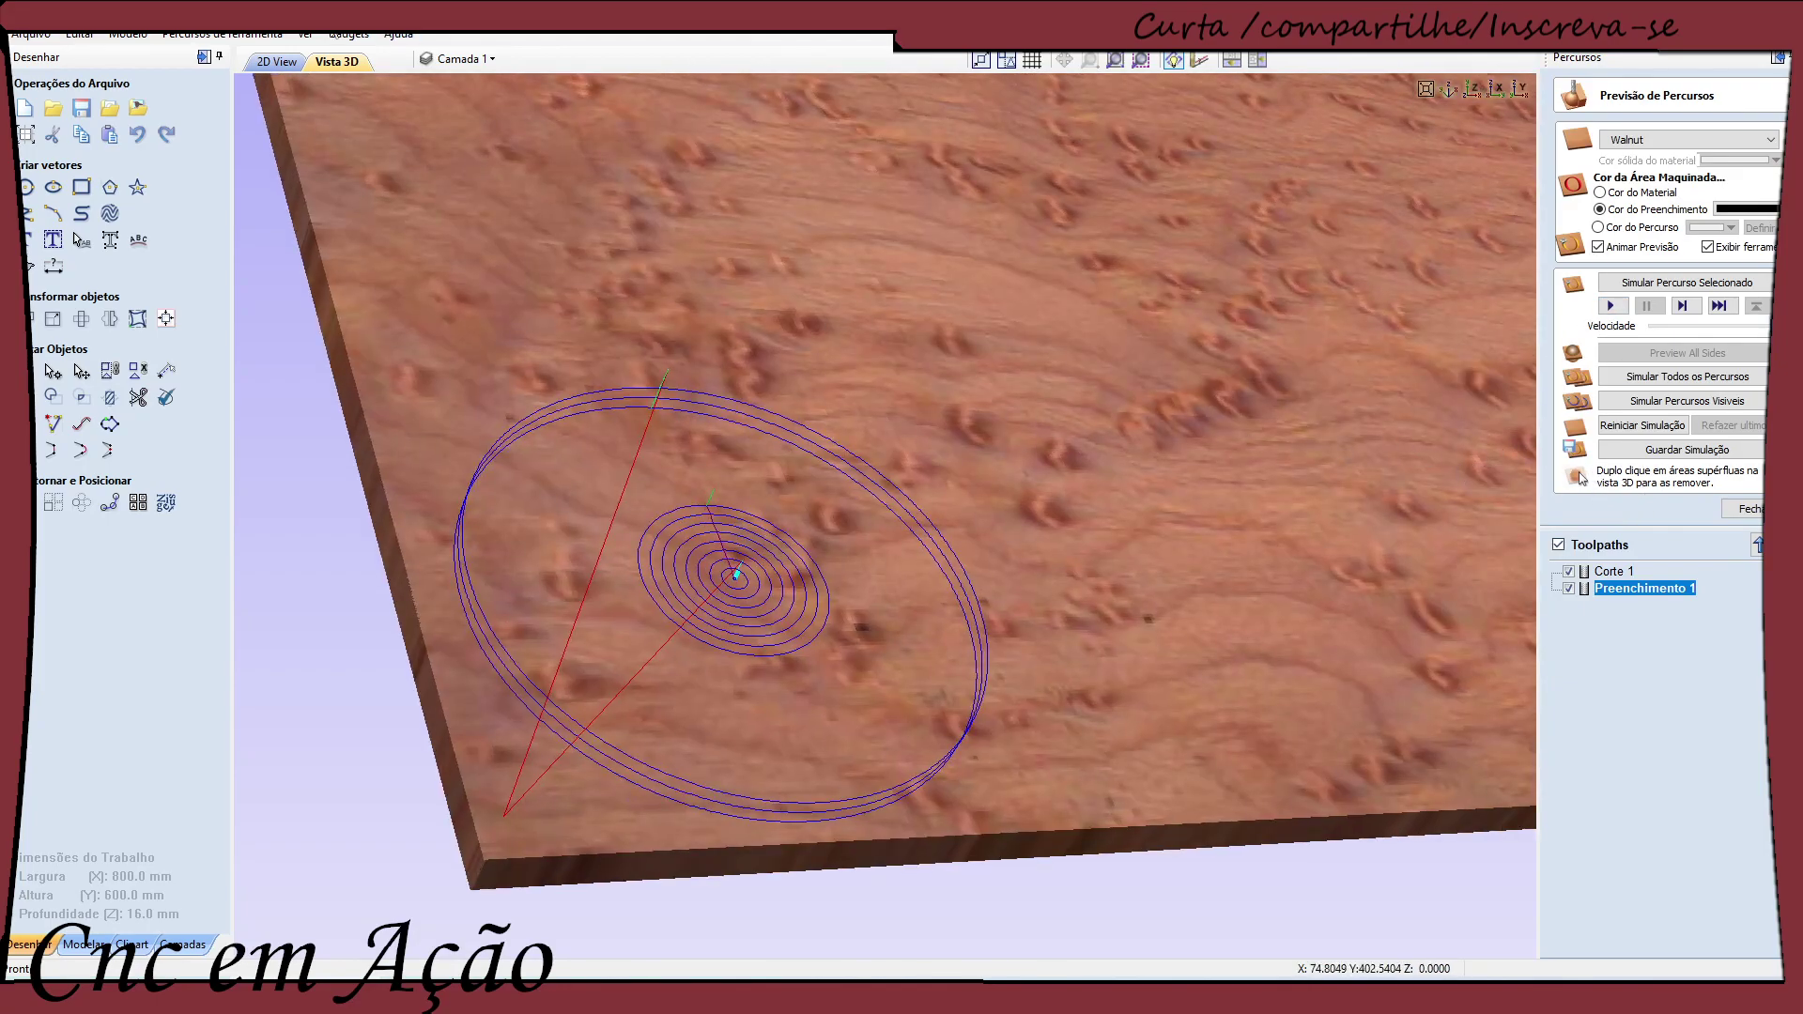
Show the 2D view and reorder the toolpaths so that Corte 1 comes after Preenchimento 1
{"action": "left_click", "coordinate": [275, 62]}
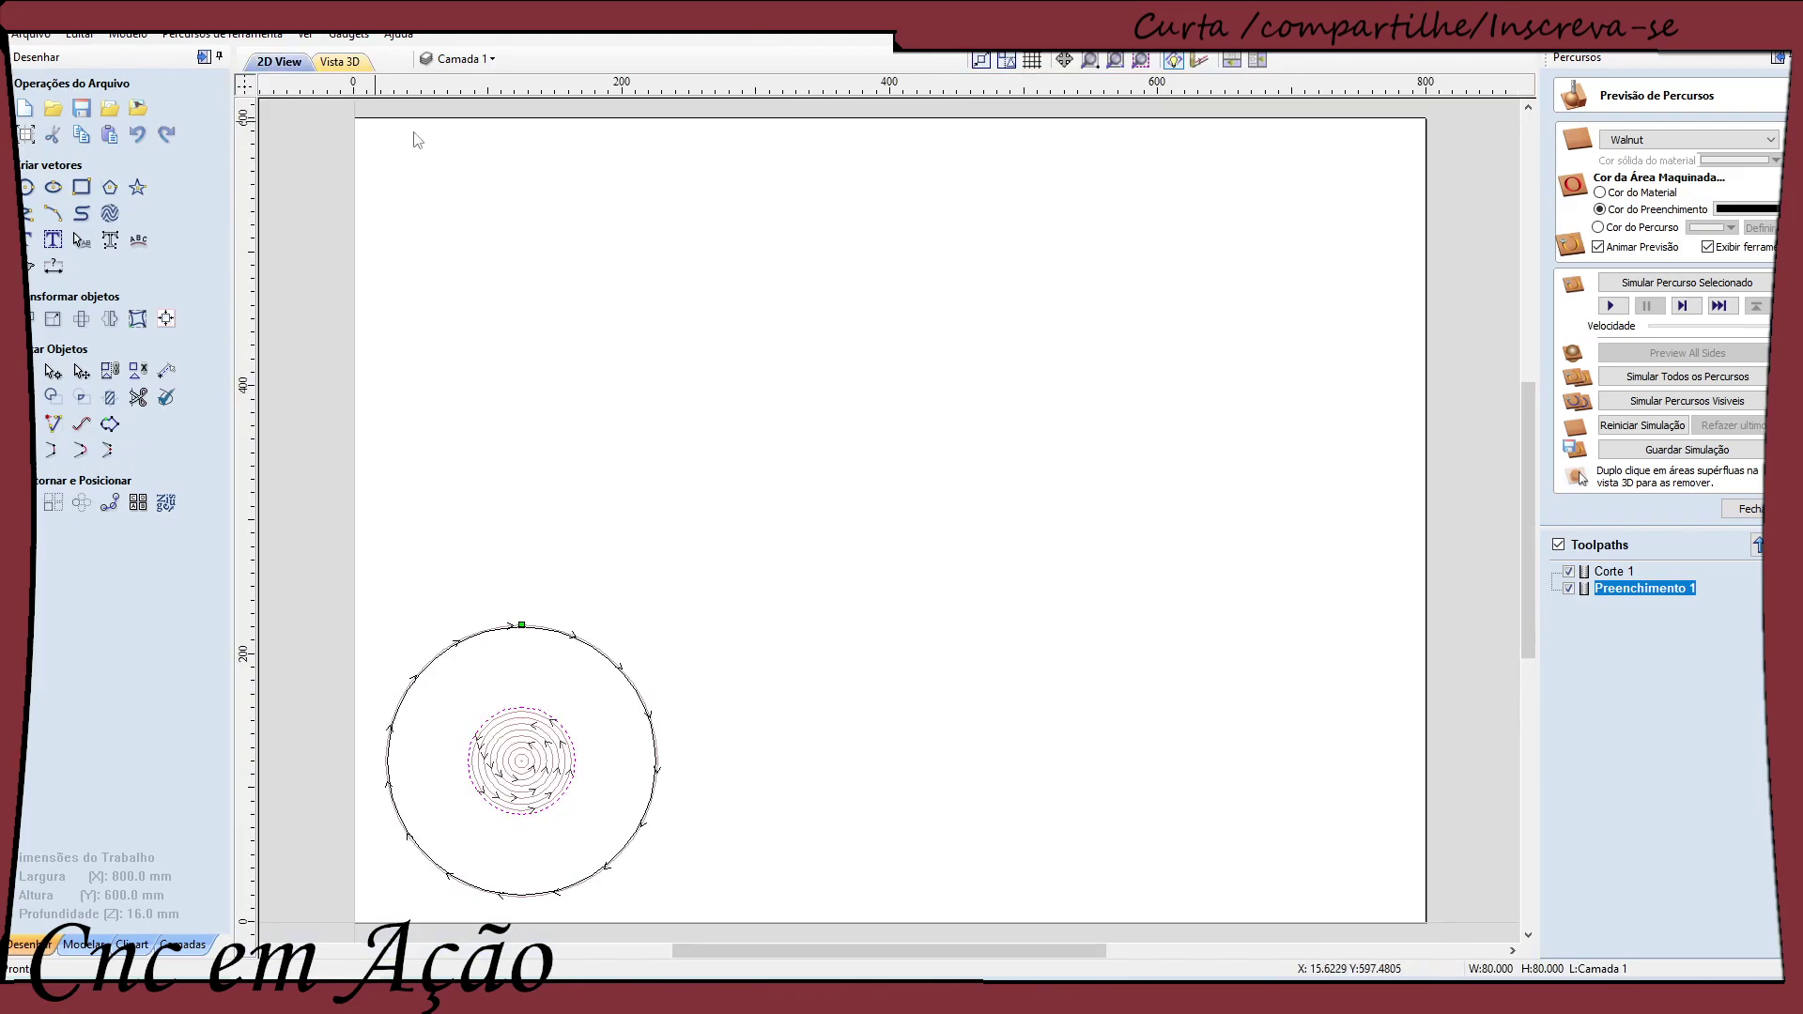
{"action": "left_click", "coordinate": [1750, 509]}
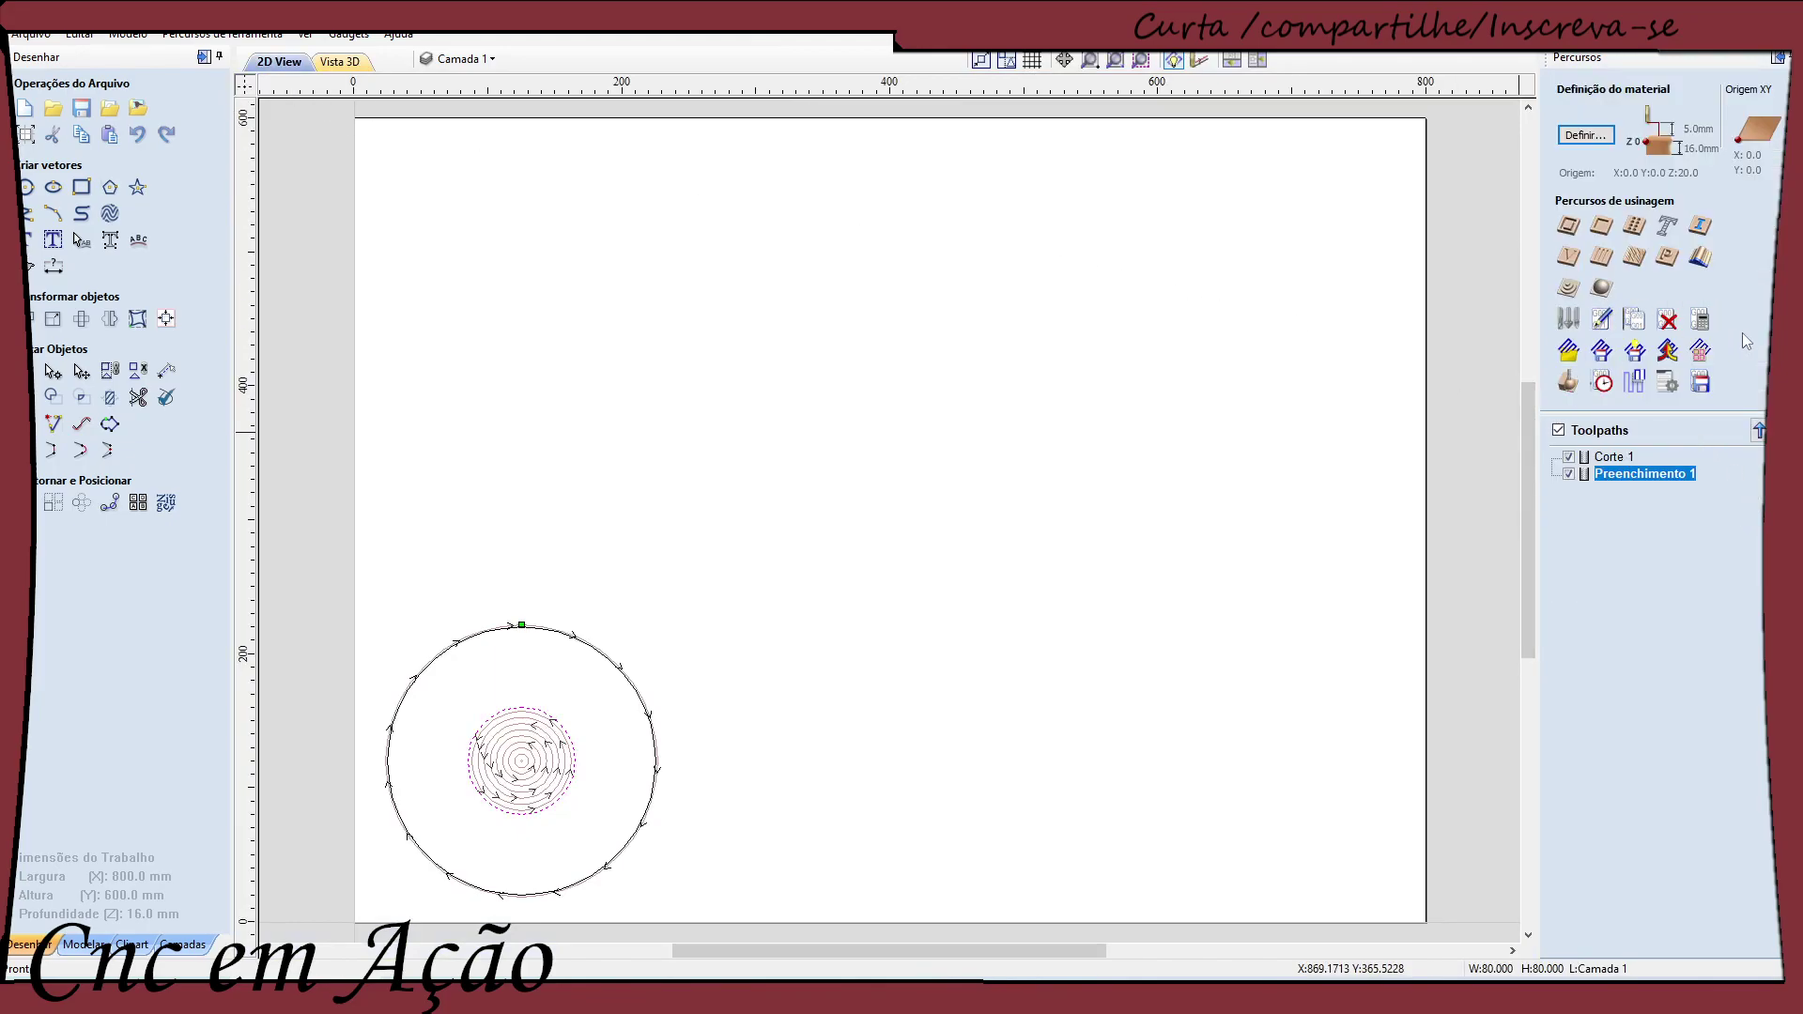
{"action": "left_click", "coordinate": [1599, 459]}
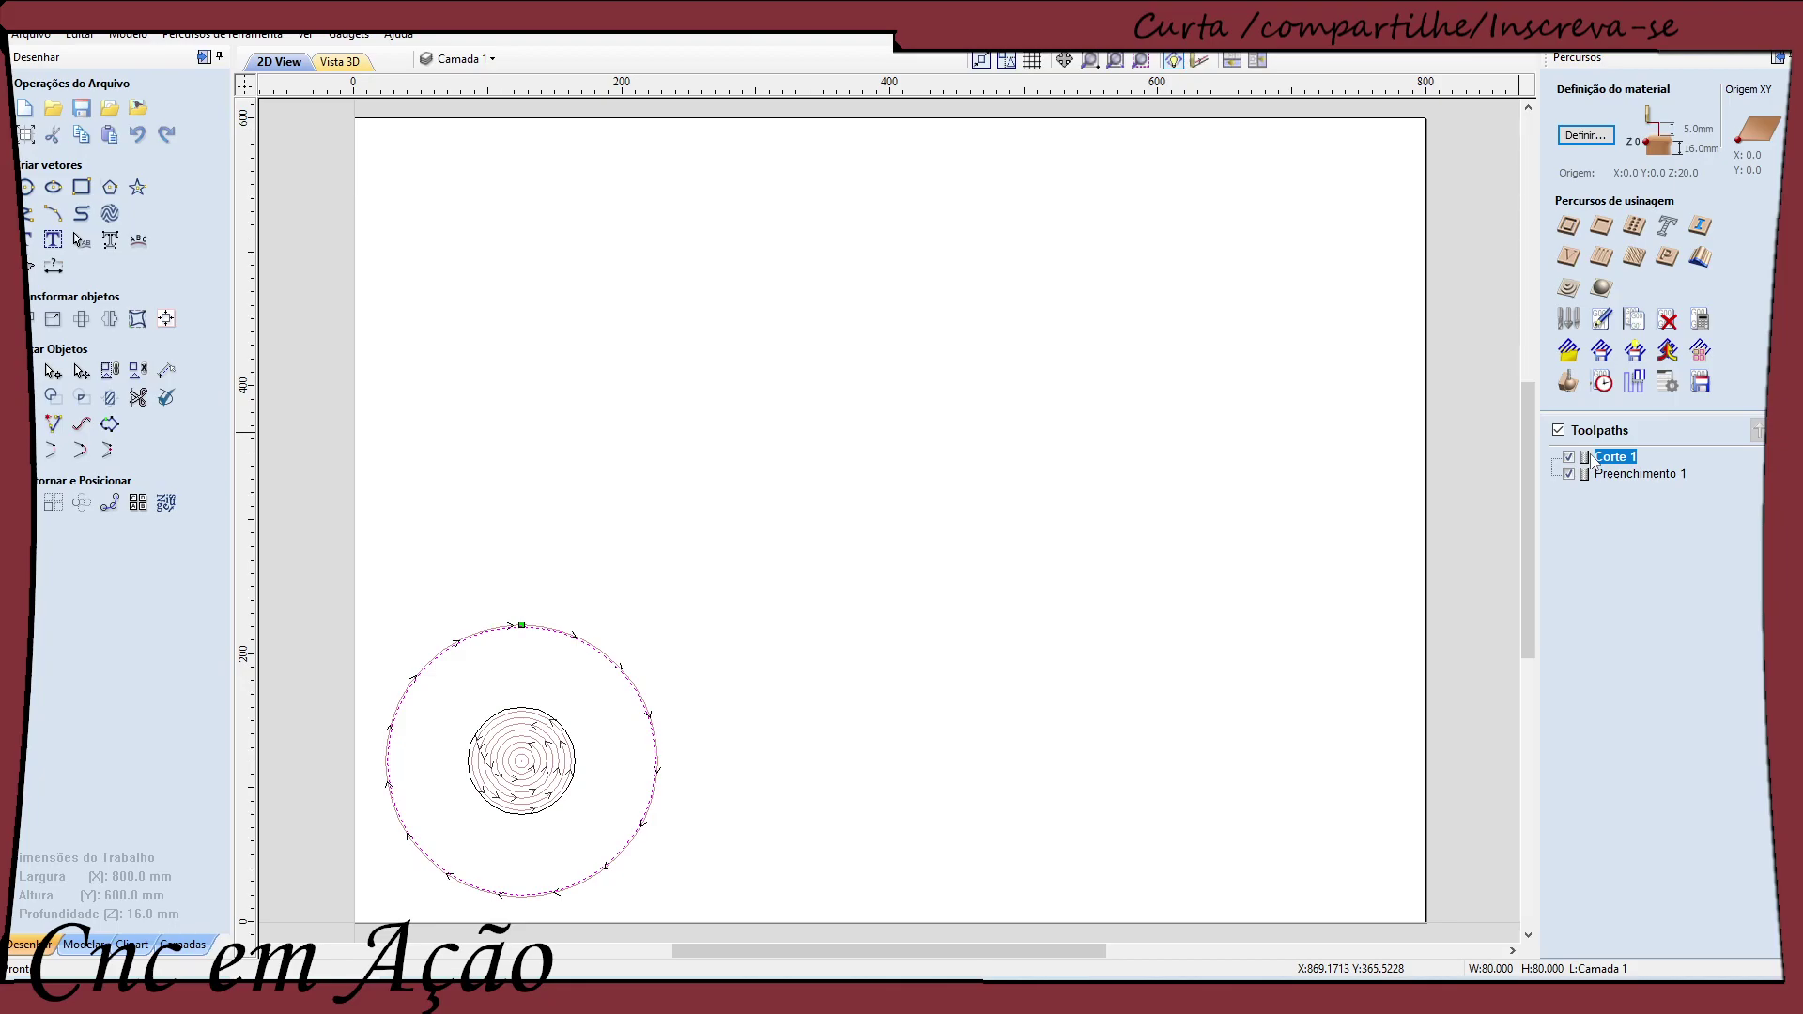
{"action": "mouse_move", "coordinate": [1607, 457]}
{"action": "left_mouse_down"}
{"action": "mouse_move", "coordinate": [1591, 481]}
{"action": "mouse_move", "coordinate": [1611, 481]}
{"action": "left_mouse_up"}
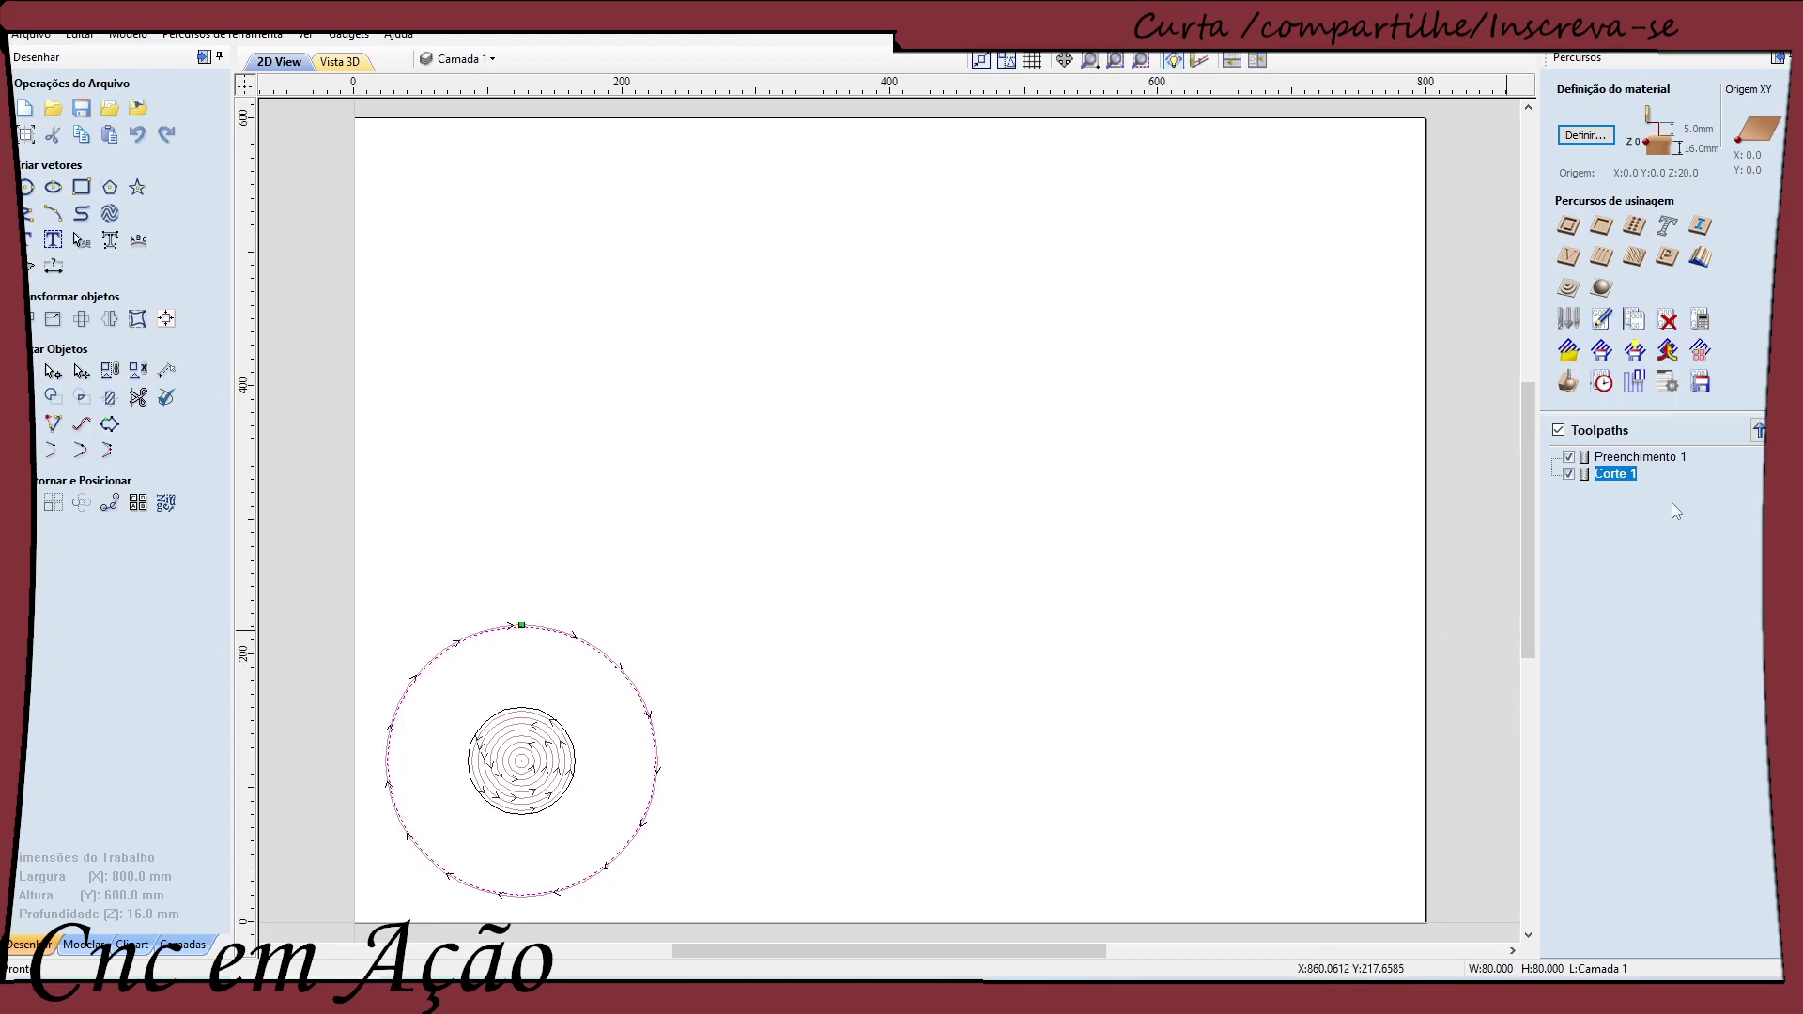
Simulate the Preenchimento 1 toolpath followed by Corte 1, and close the toolpath preview
{"action": "left_click", "coordinate": [1634, 457]}
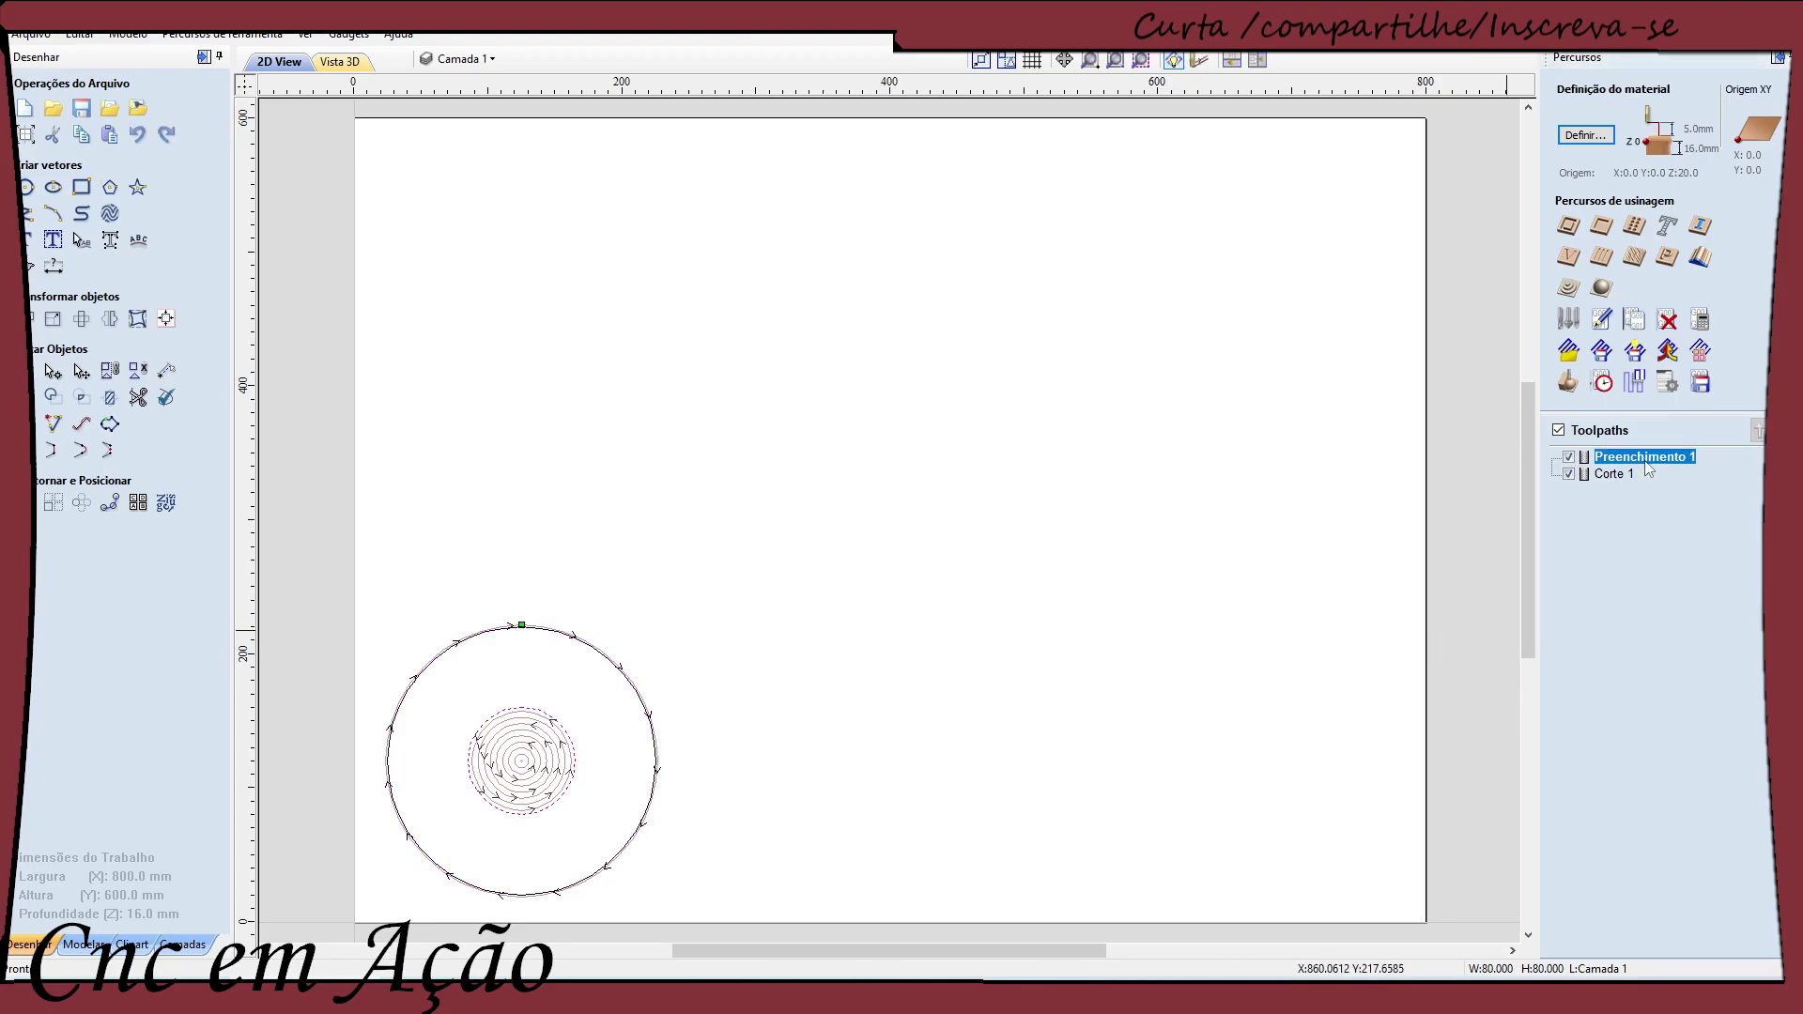
{"action": "left_click", "coordinate": [1569, 381]}
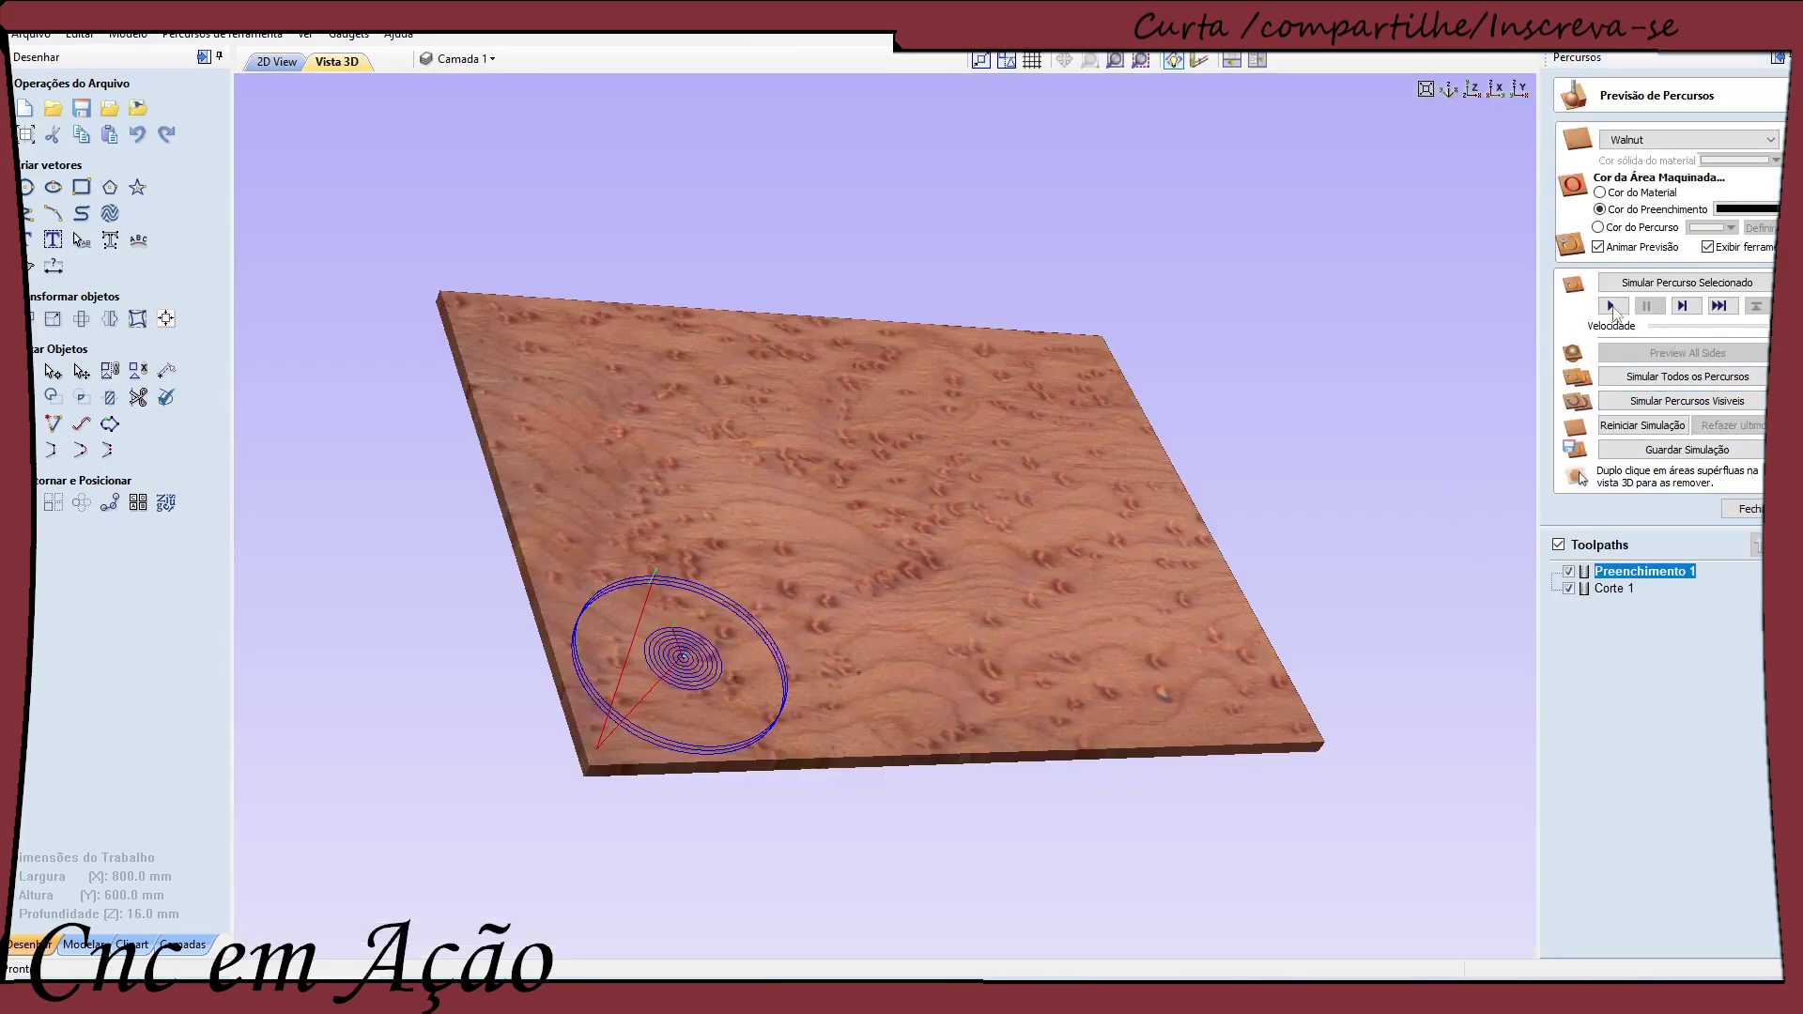
{"action": "left_click", "coordinate": [1610, 306]}
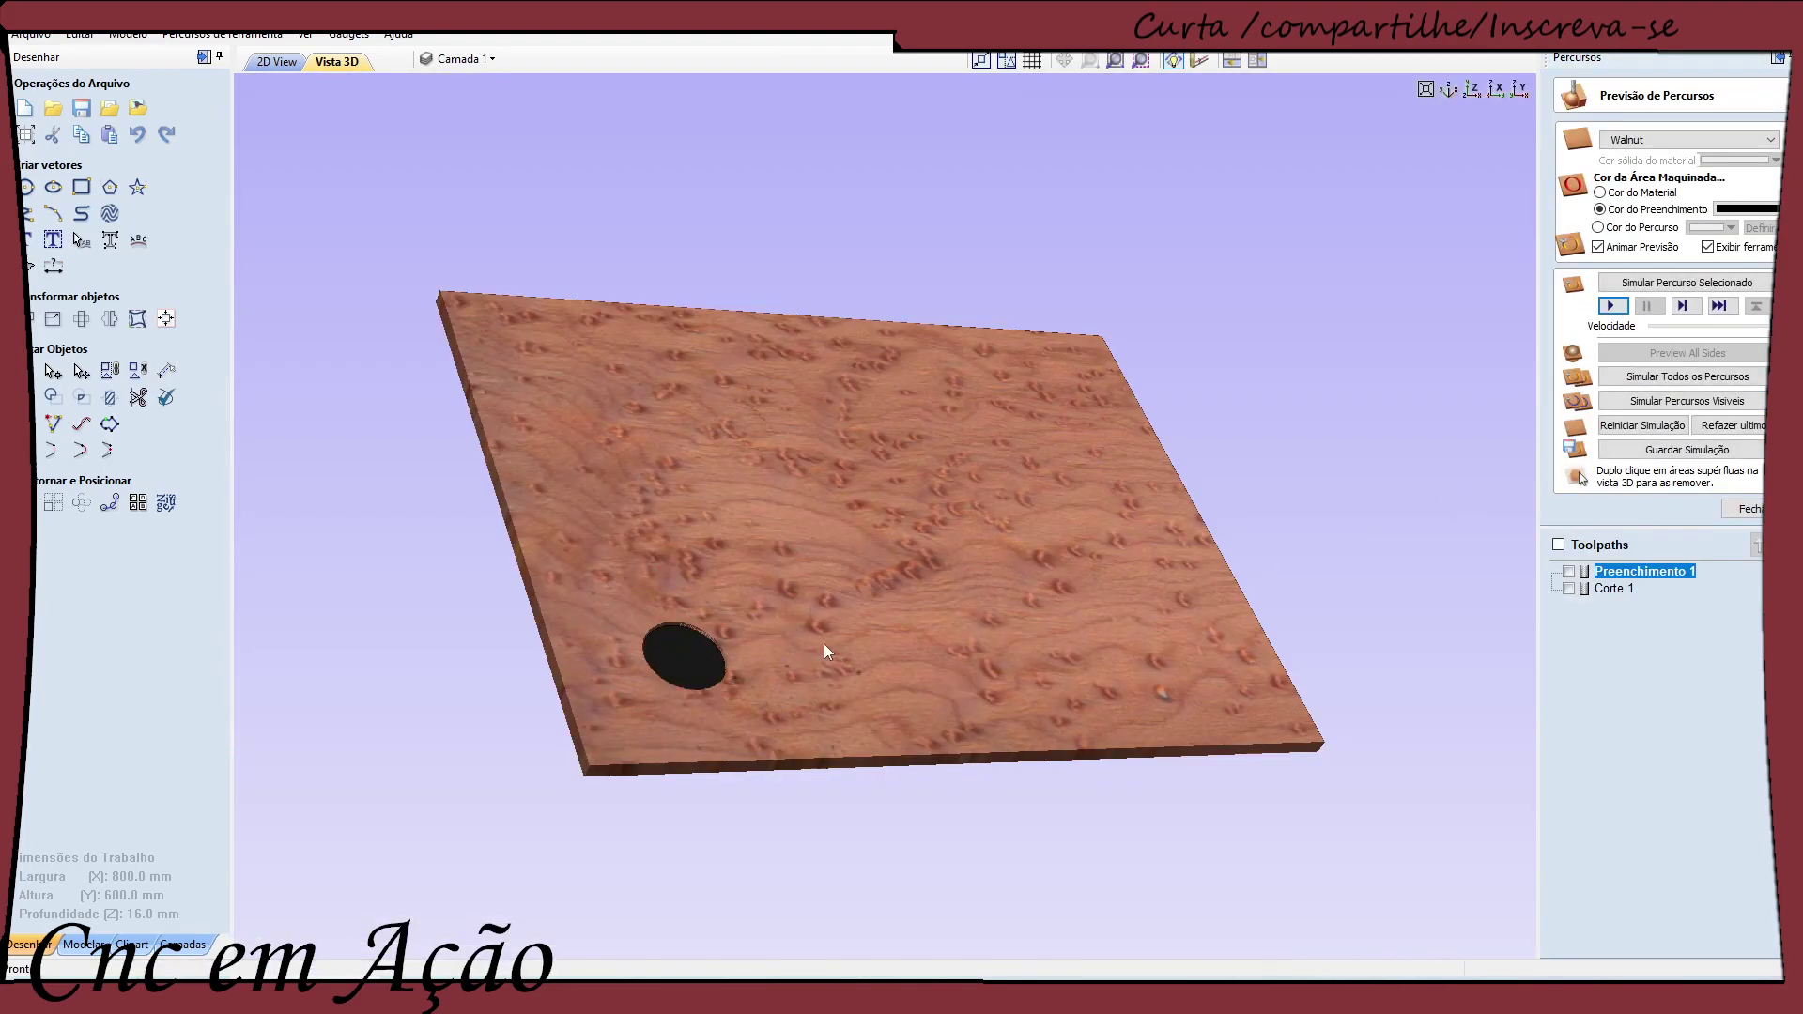
{"action": "left_click", "coordinate": [1623, 591]}
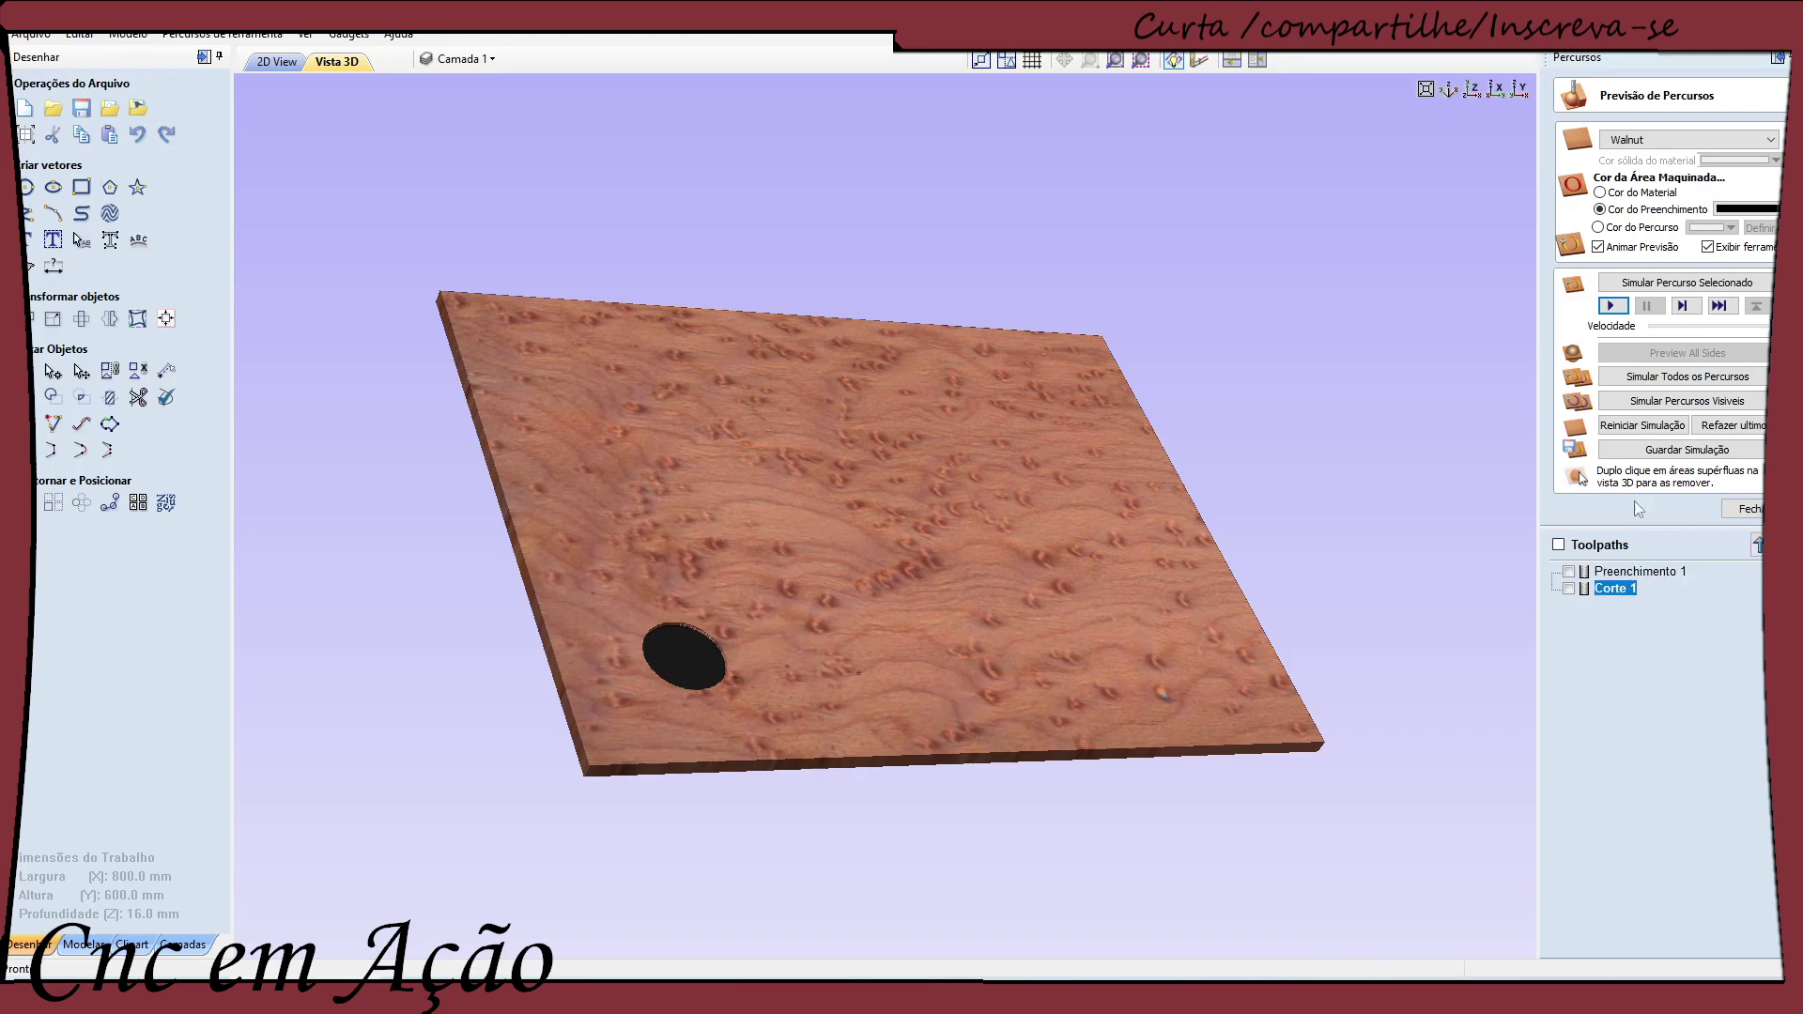
{"action": "left_click", "coordinate": [1609, 308]}
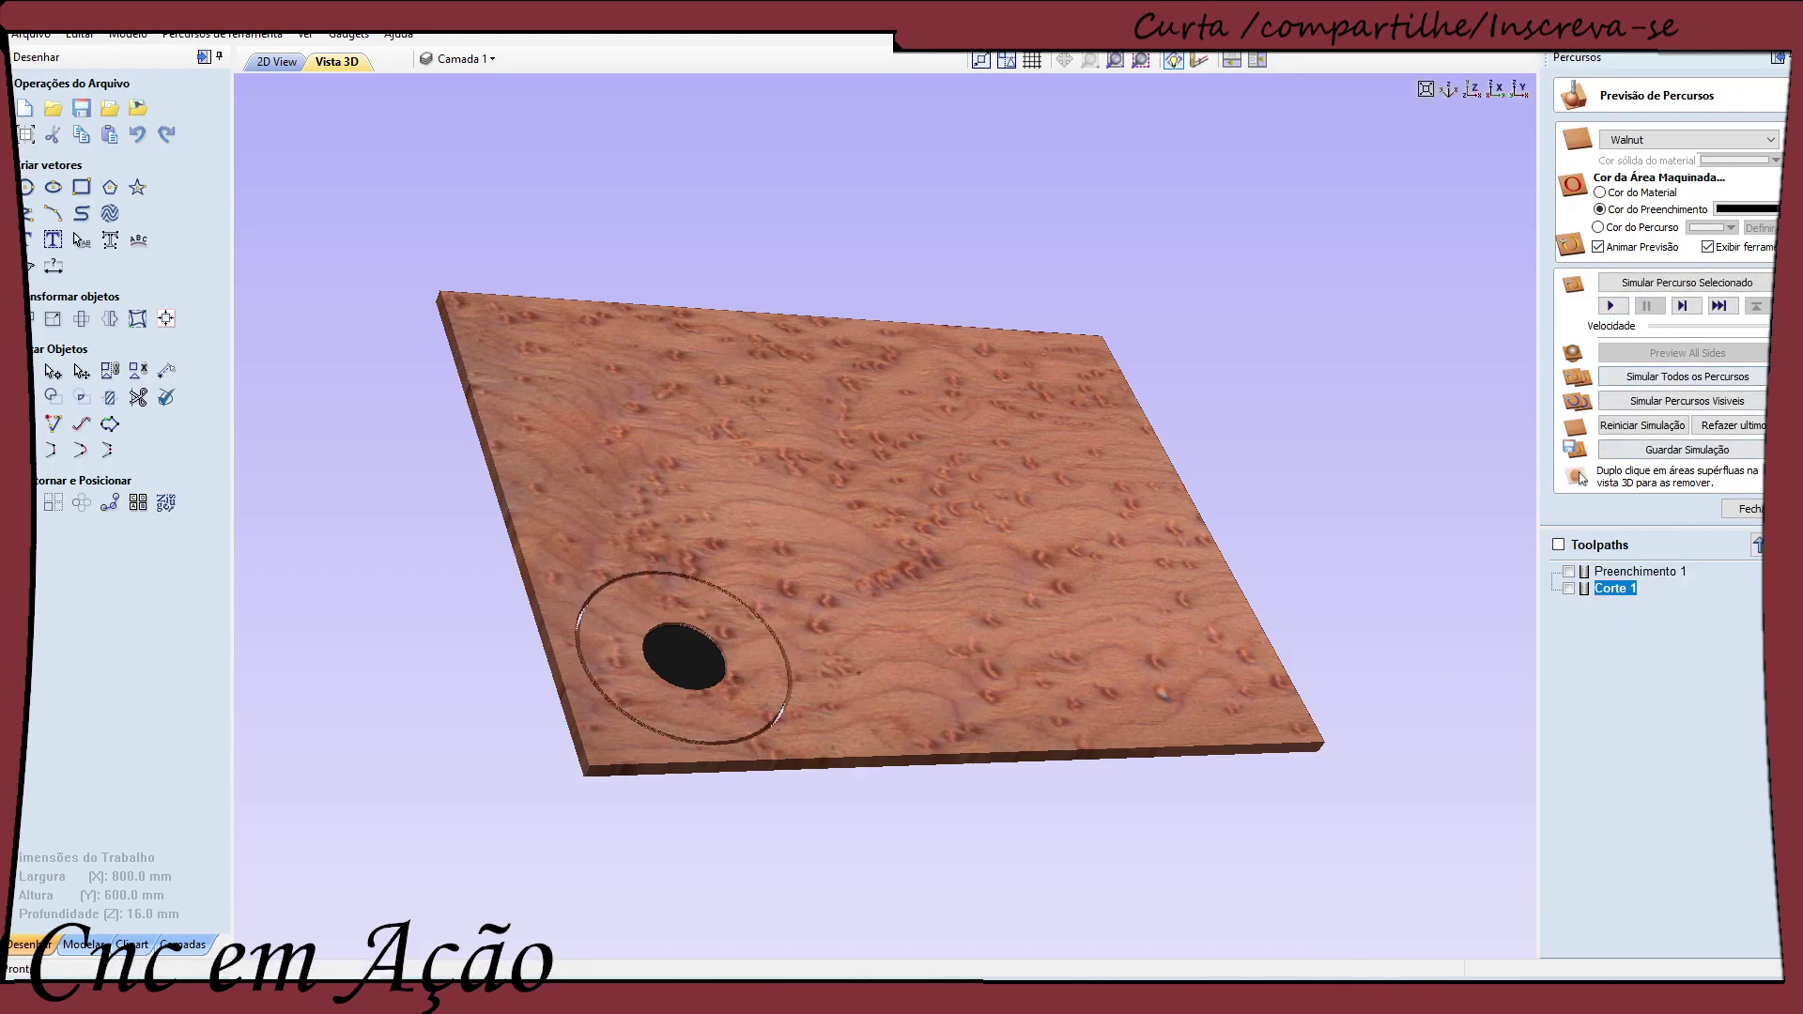
{"action": "left_click", "coordinate": [1749, 508]}
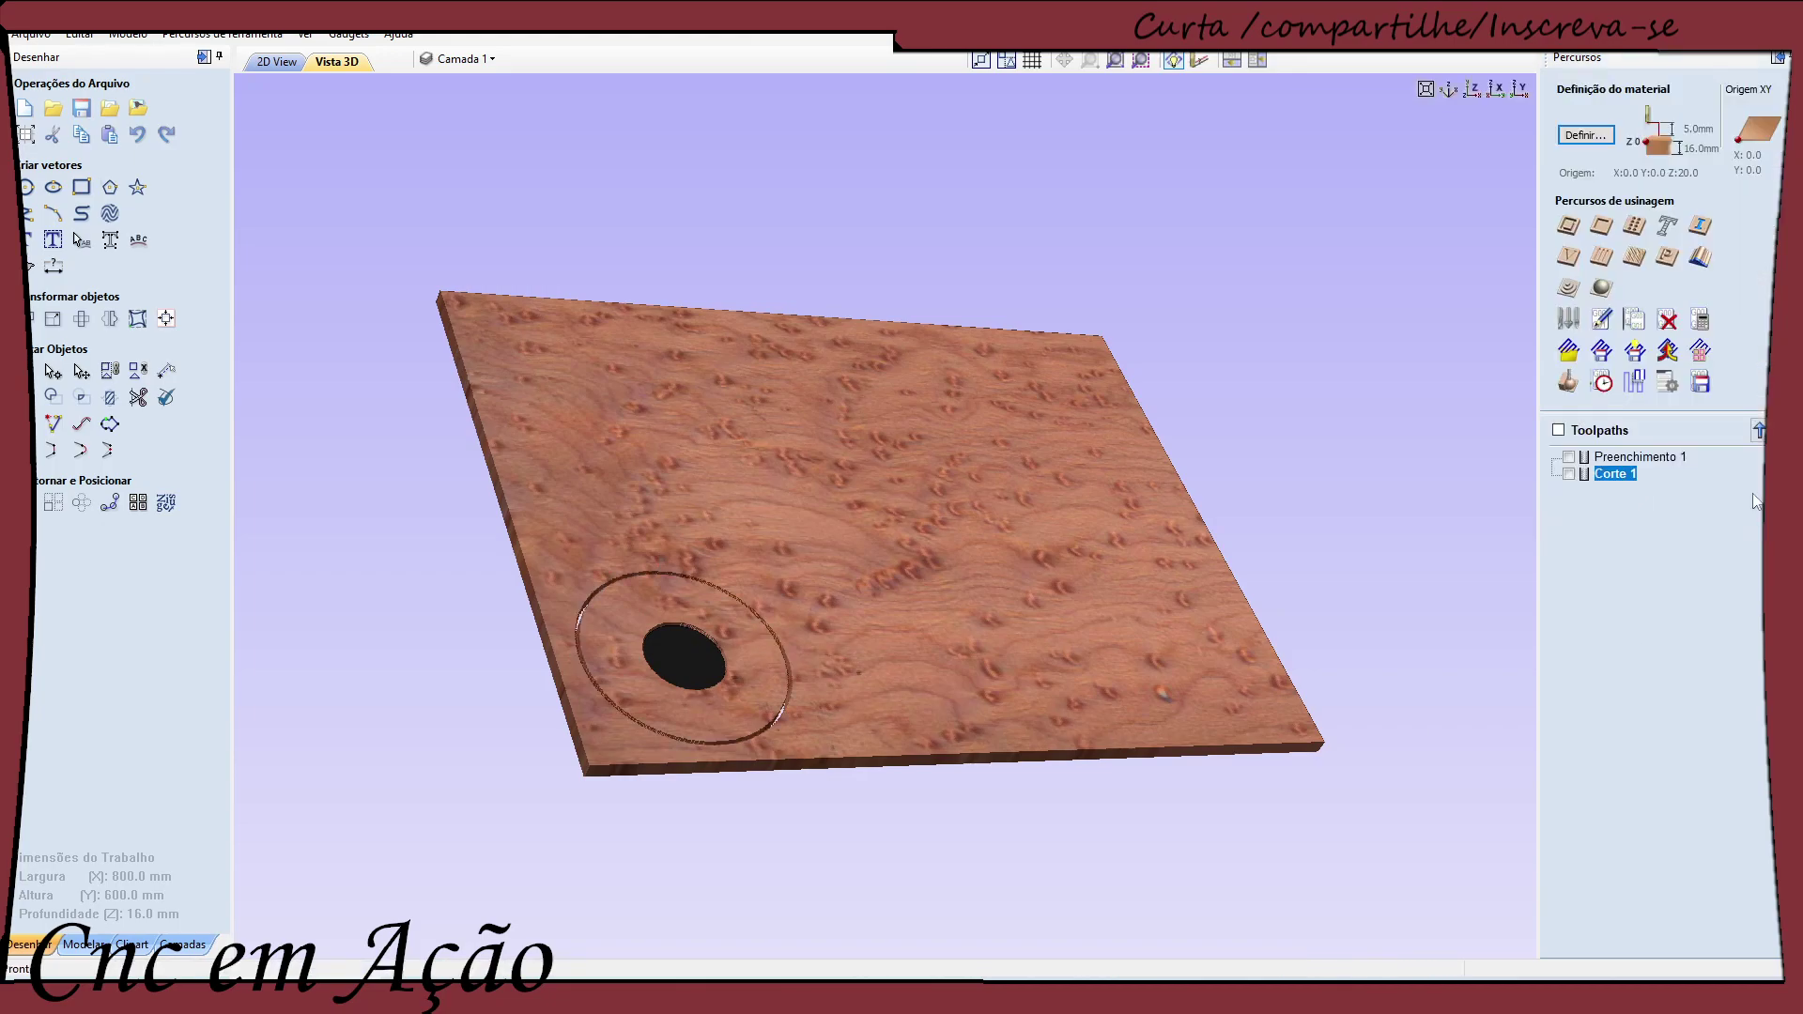
Open the toolpath saving options and review the available post processors, keeping Mach2/3 ATC Arcs (mm) (*.txt)
{"action": "left_click", "coordinate": [1699, 384]}
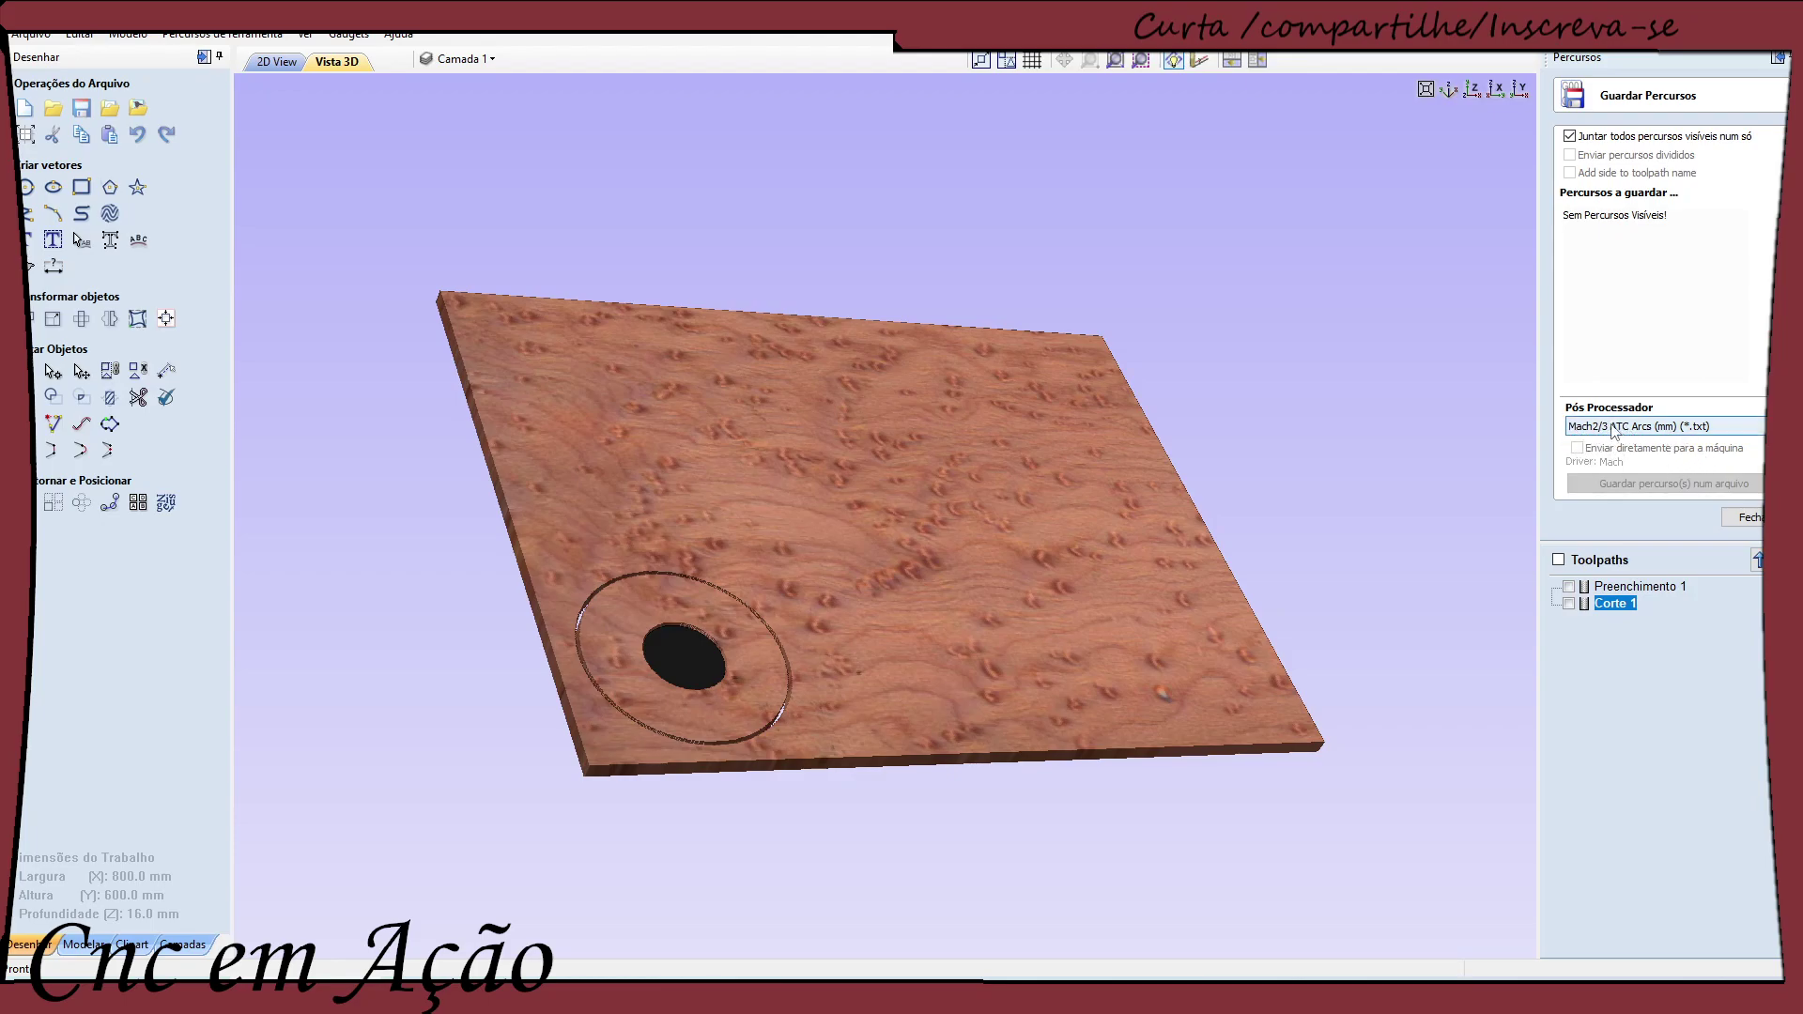
{"action": "left_click", "coordinate": [1761, 429]}
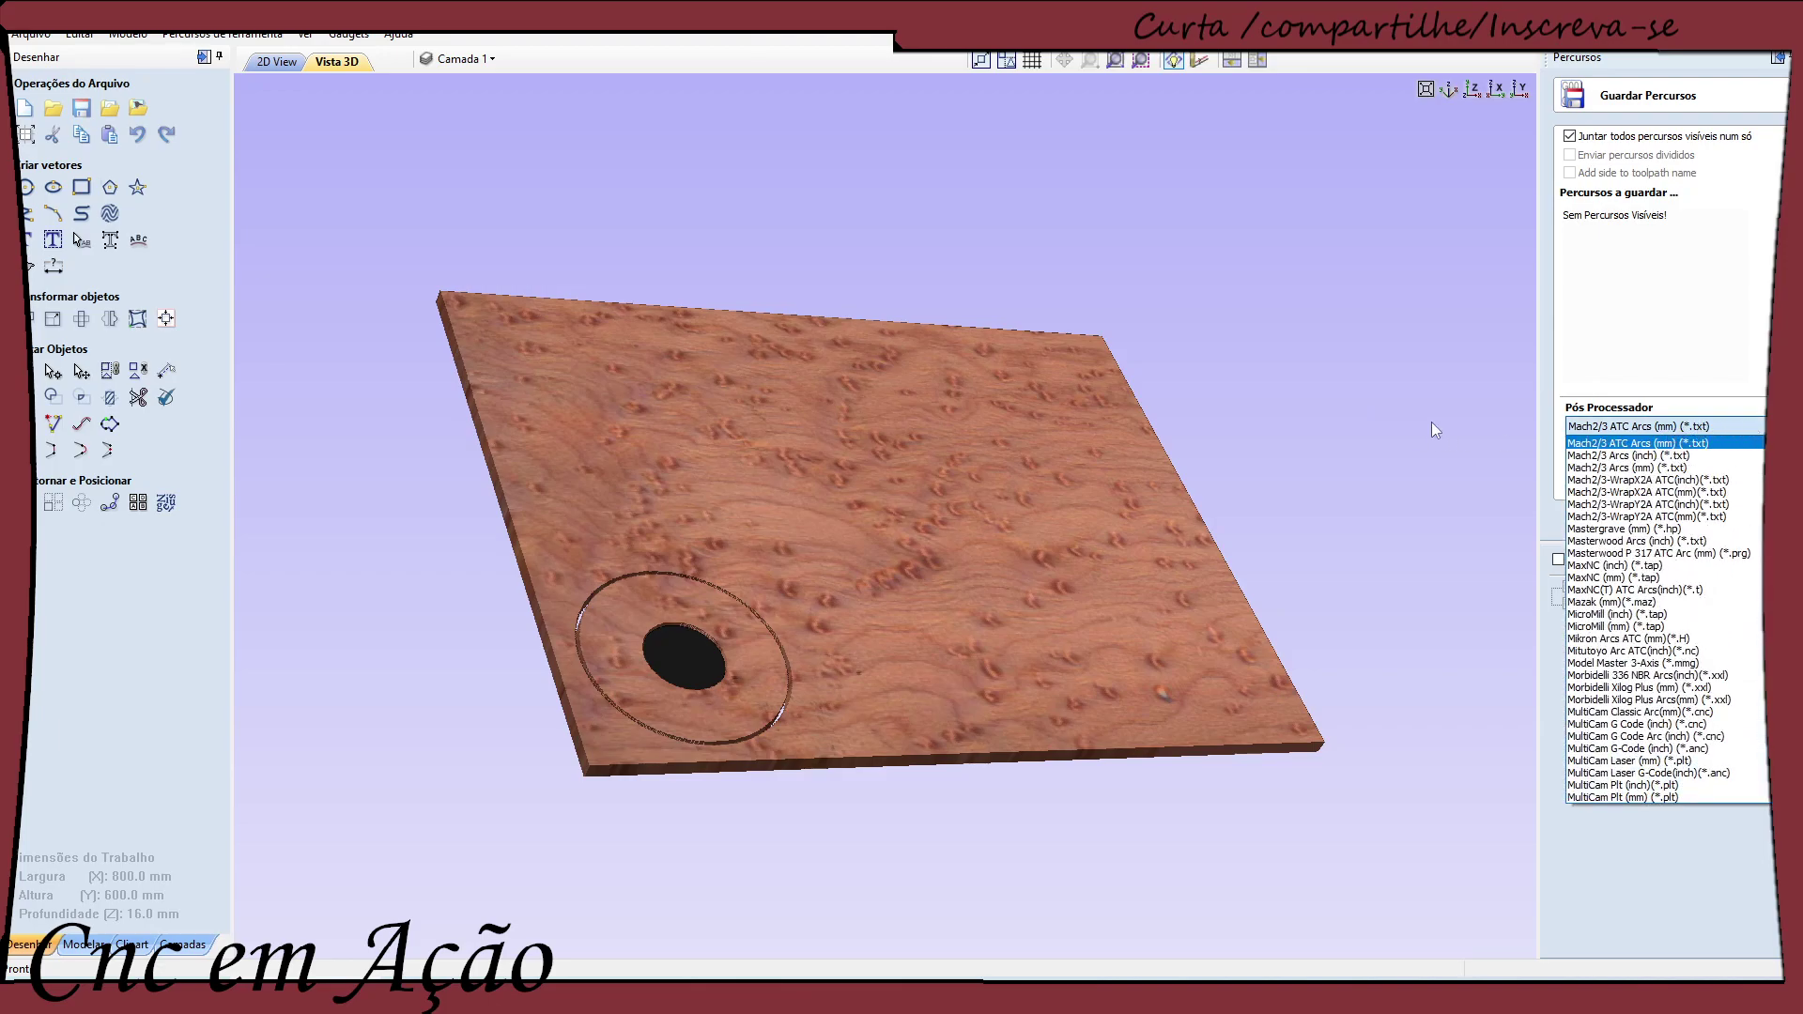
{"action": "left_click", "coordinate": [1747, 299]}
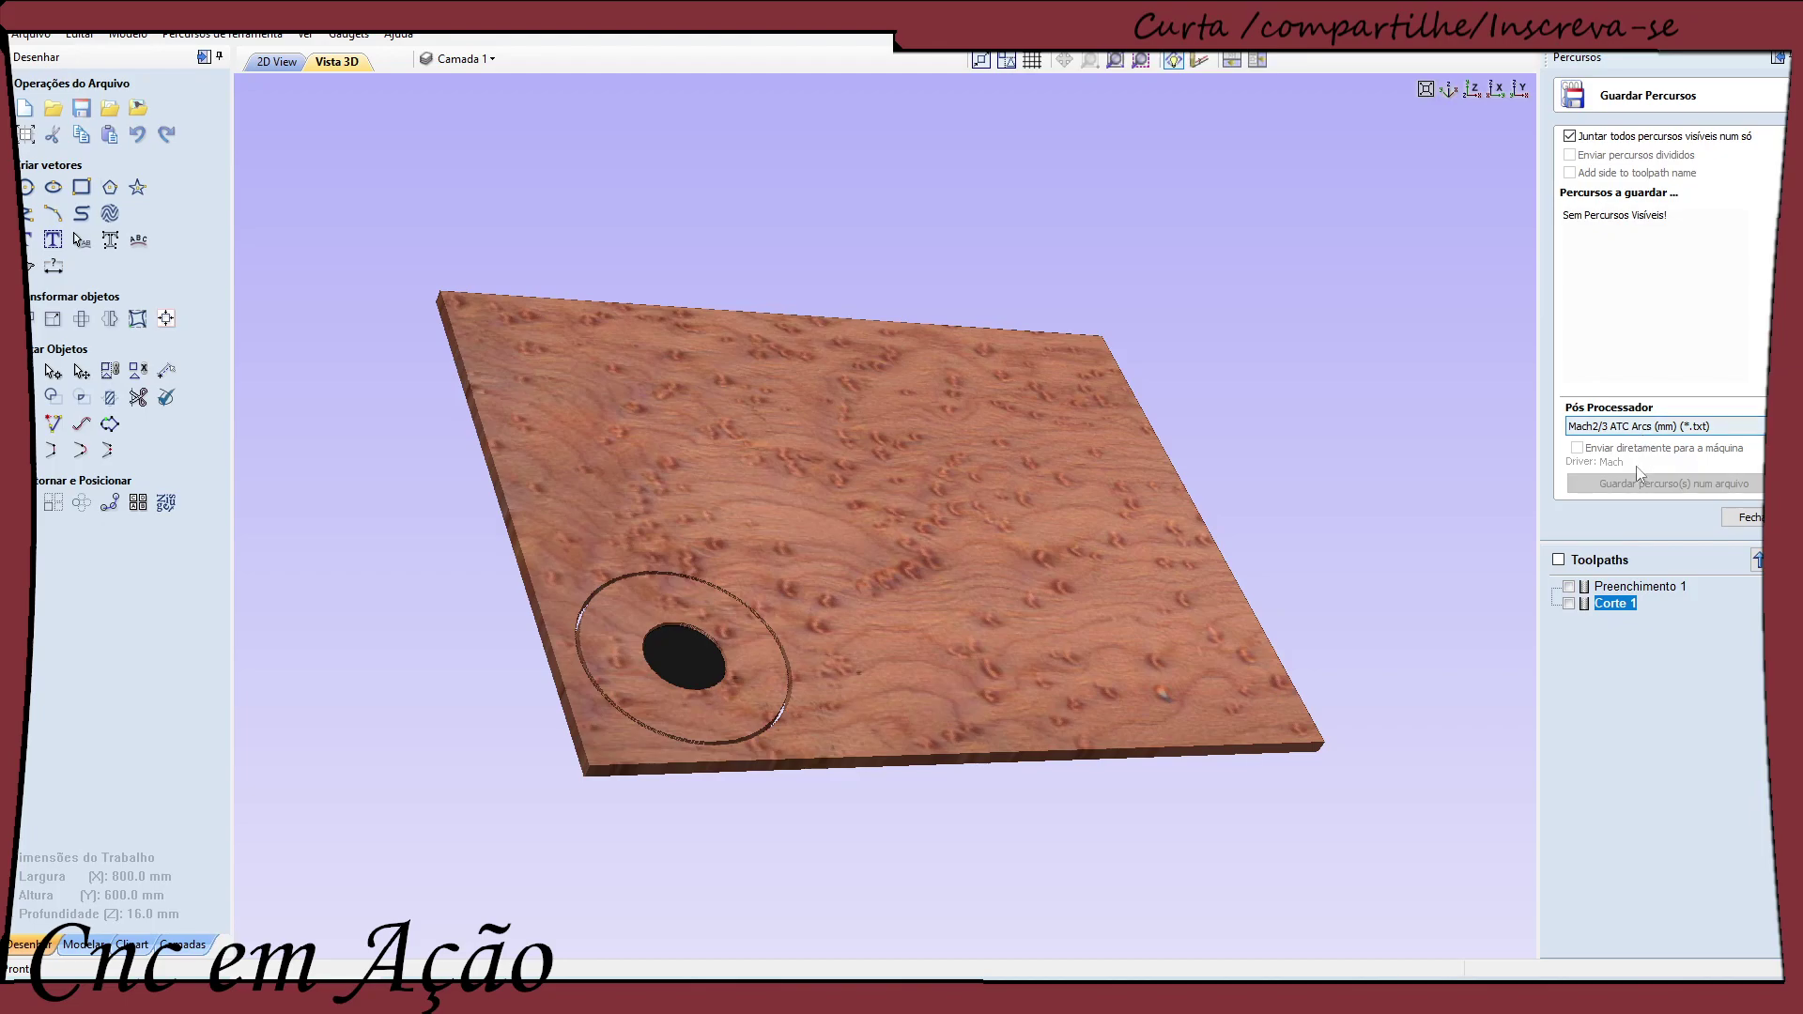
Include Preenchimento 1 and Corte 1 in the output, keeping all visible toolpaths merged into one file
{"action": "left_click", "coordinate": [1568, 587]}
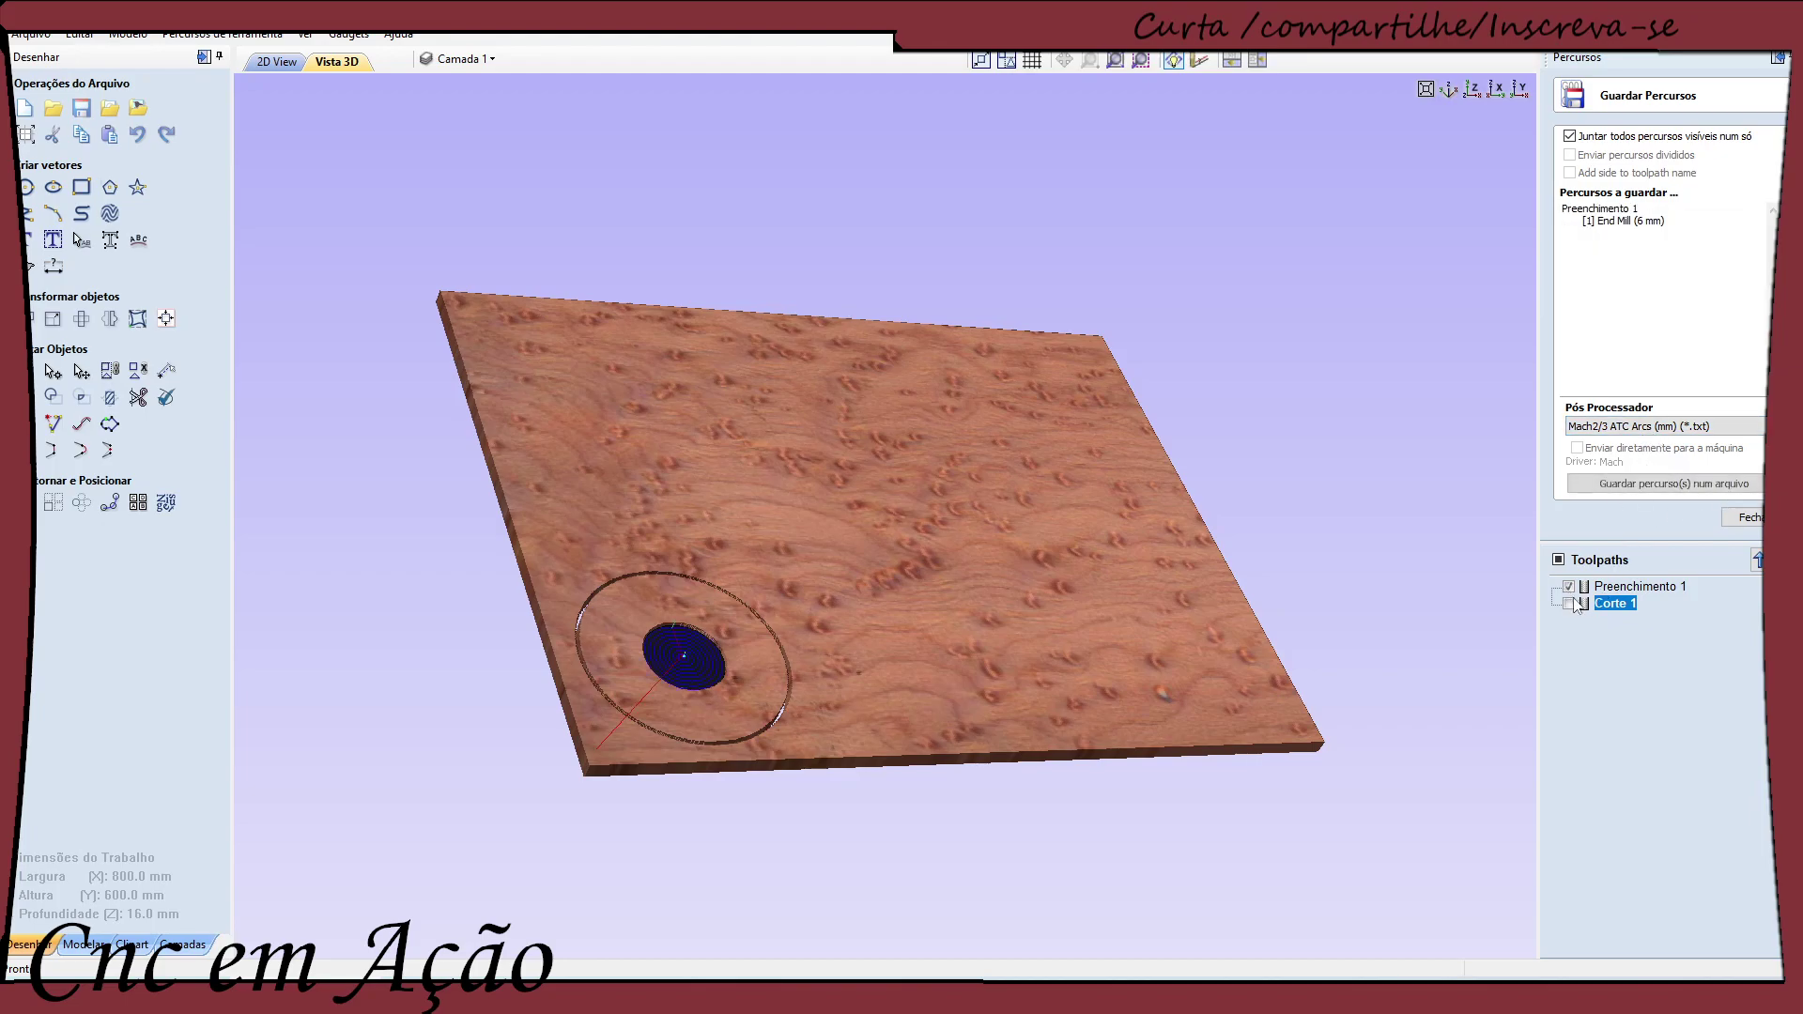
{"action": "left_click", "coordinate": [1568, 604]}
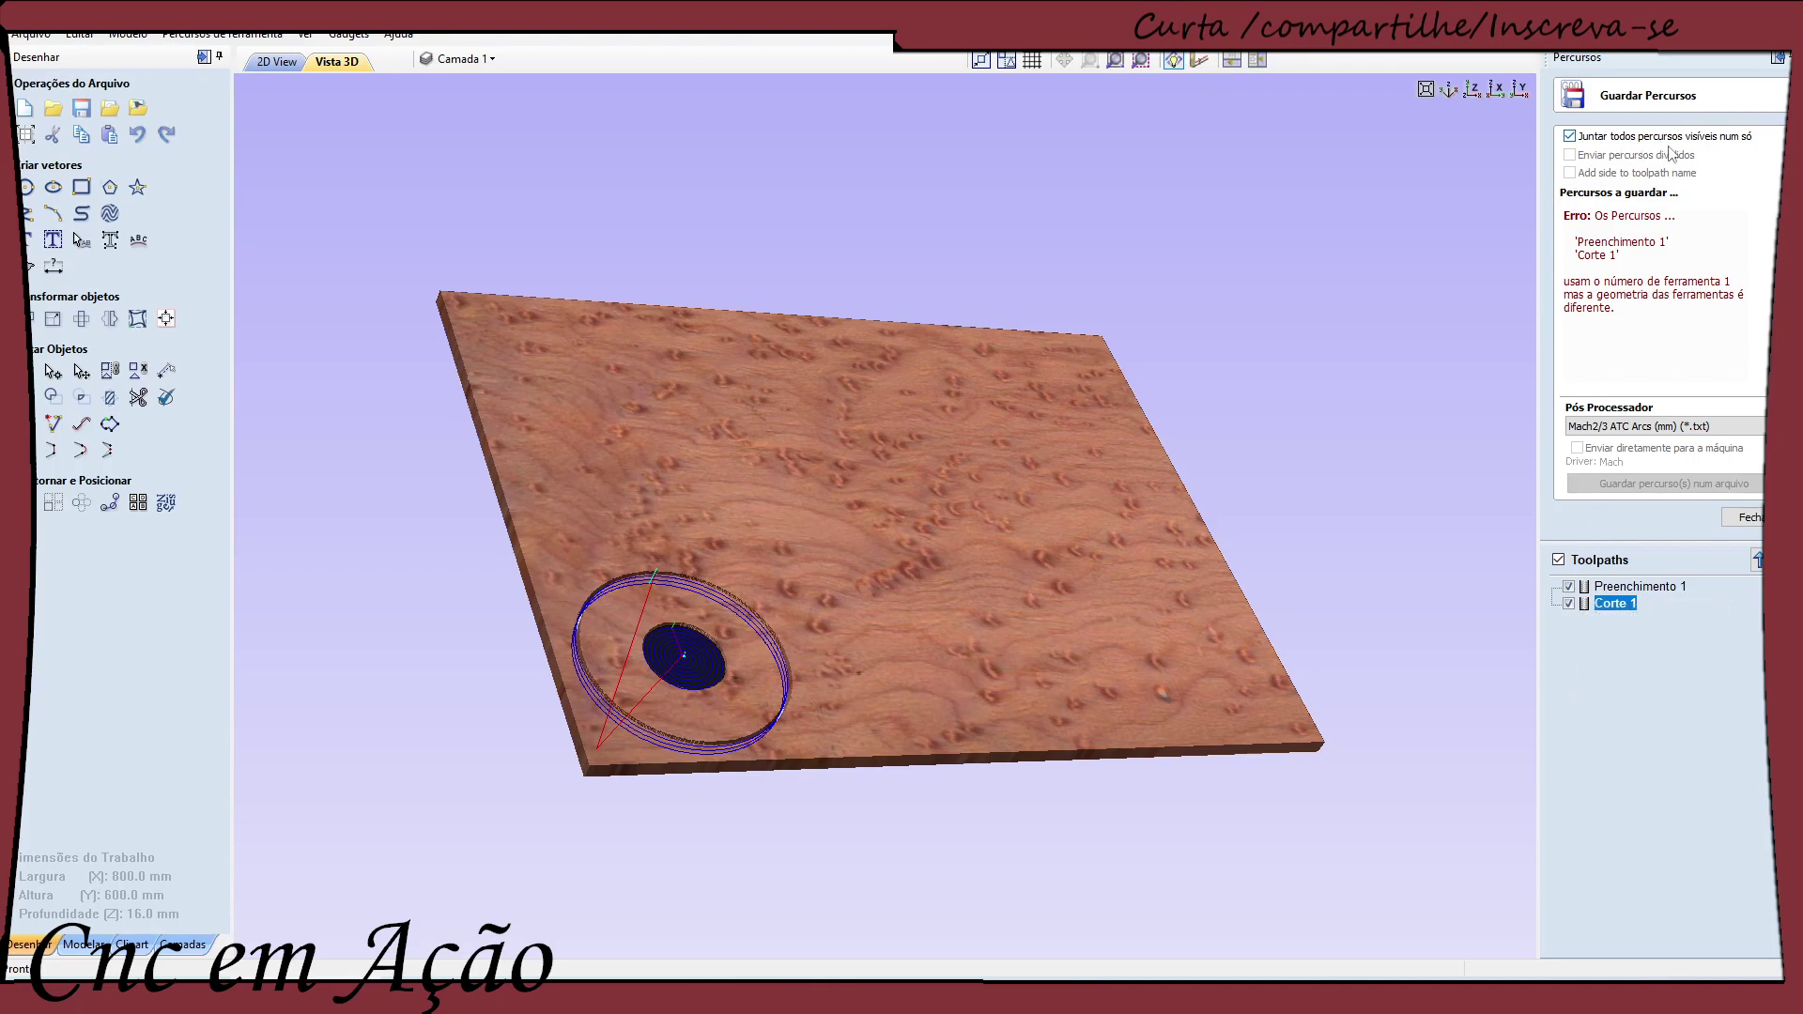
{"action": "left_click", "coordinate": [1571, 138]}
{"action": "left_click", "coordinate": [1574, 139]}
Assign tool number 2 to the Fresa 3 mm MDF tool in Corte 1, recalculate it and reopen the toolpath saving options
{"action": "double_click", "coordinate": [1603, 605]}
{"action": "left_click", "coordinate": [1749, 239]}
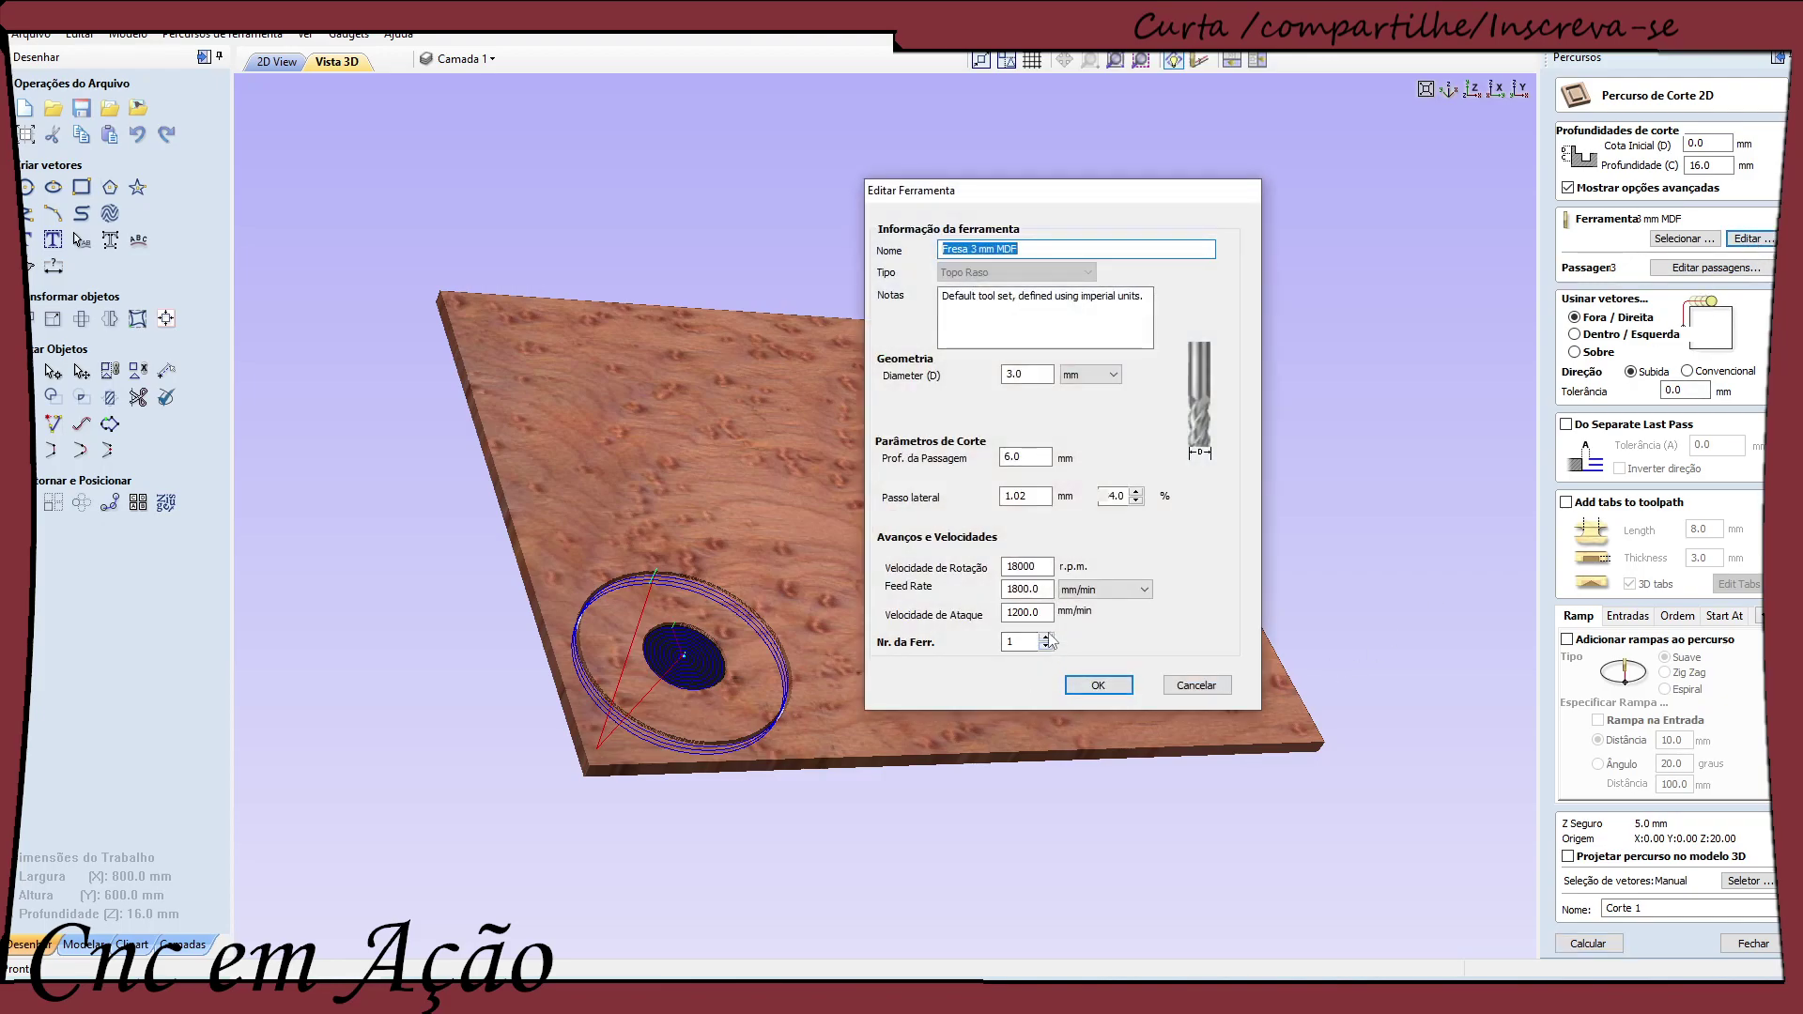
{"action": "left_click", "coordinate": [1046, 637]}
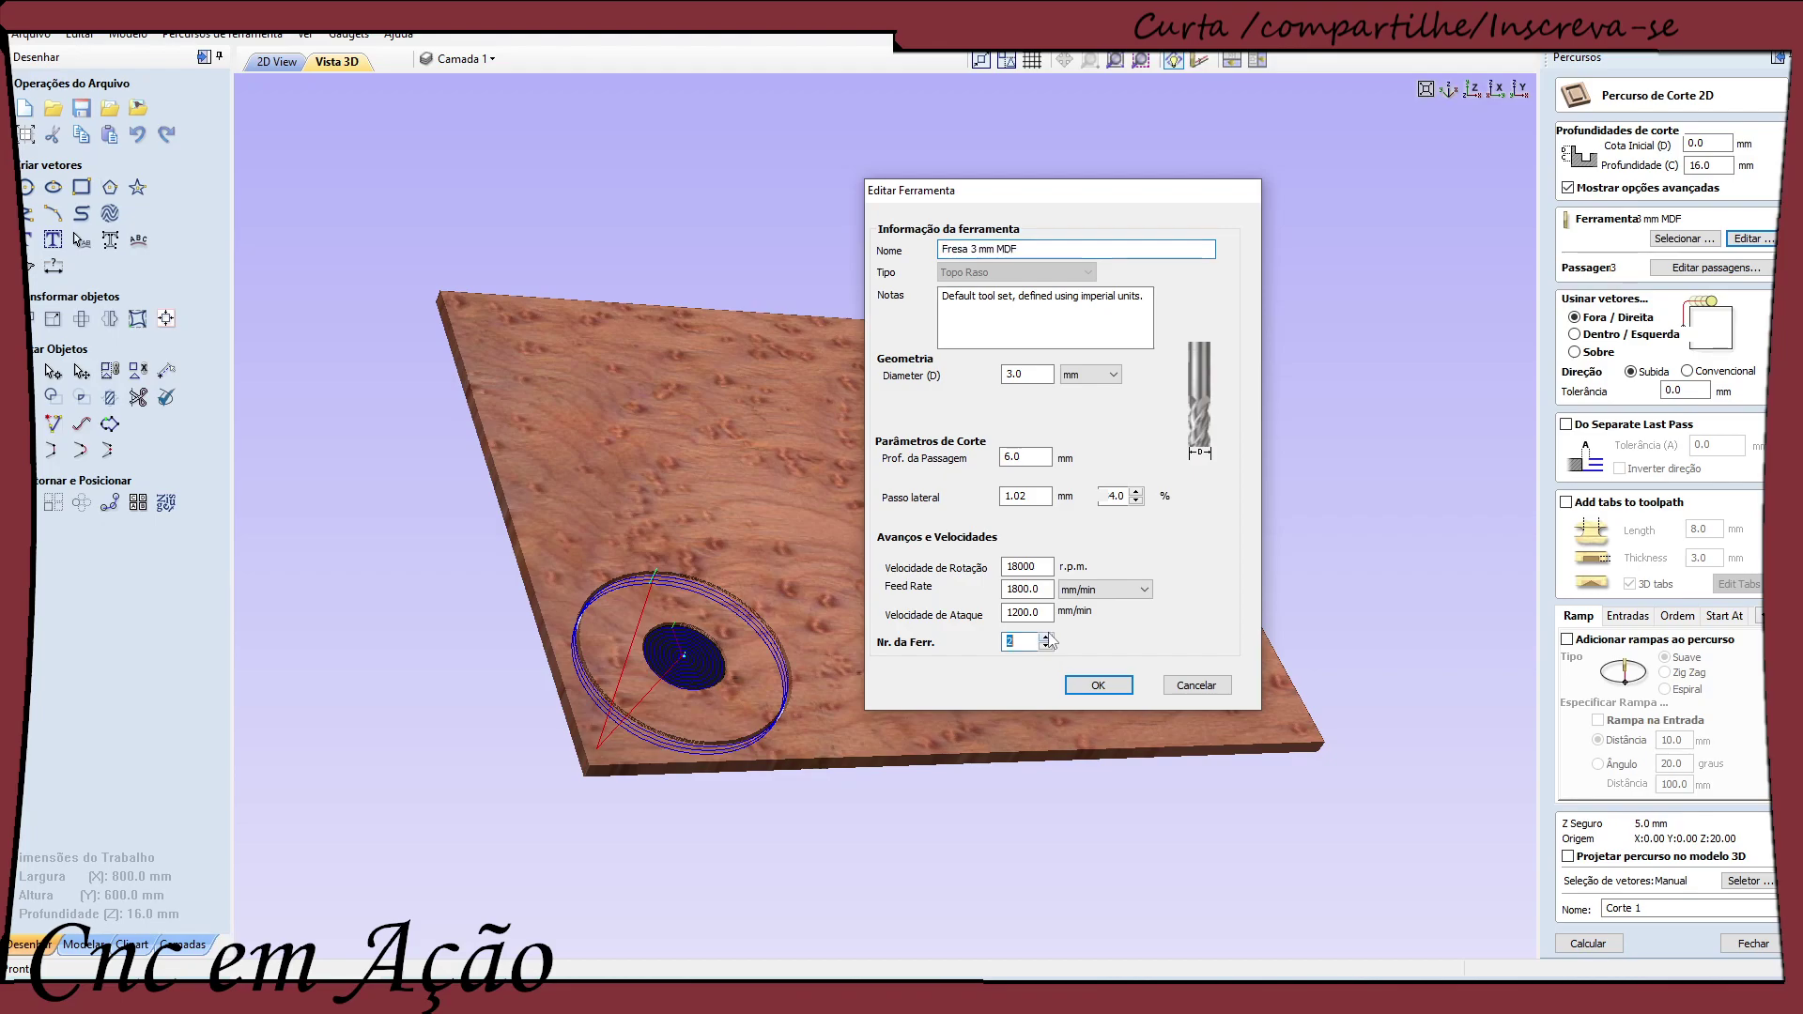
{"action": "left_click", "coordinate": [1097, 685]}
{"action": "left_click", "coordinate": [1585, 945]}
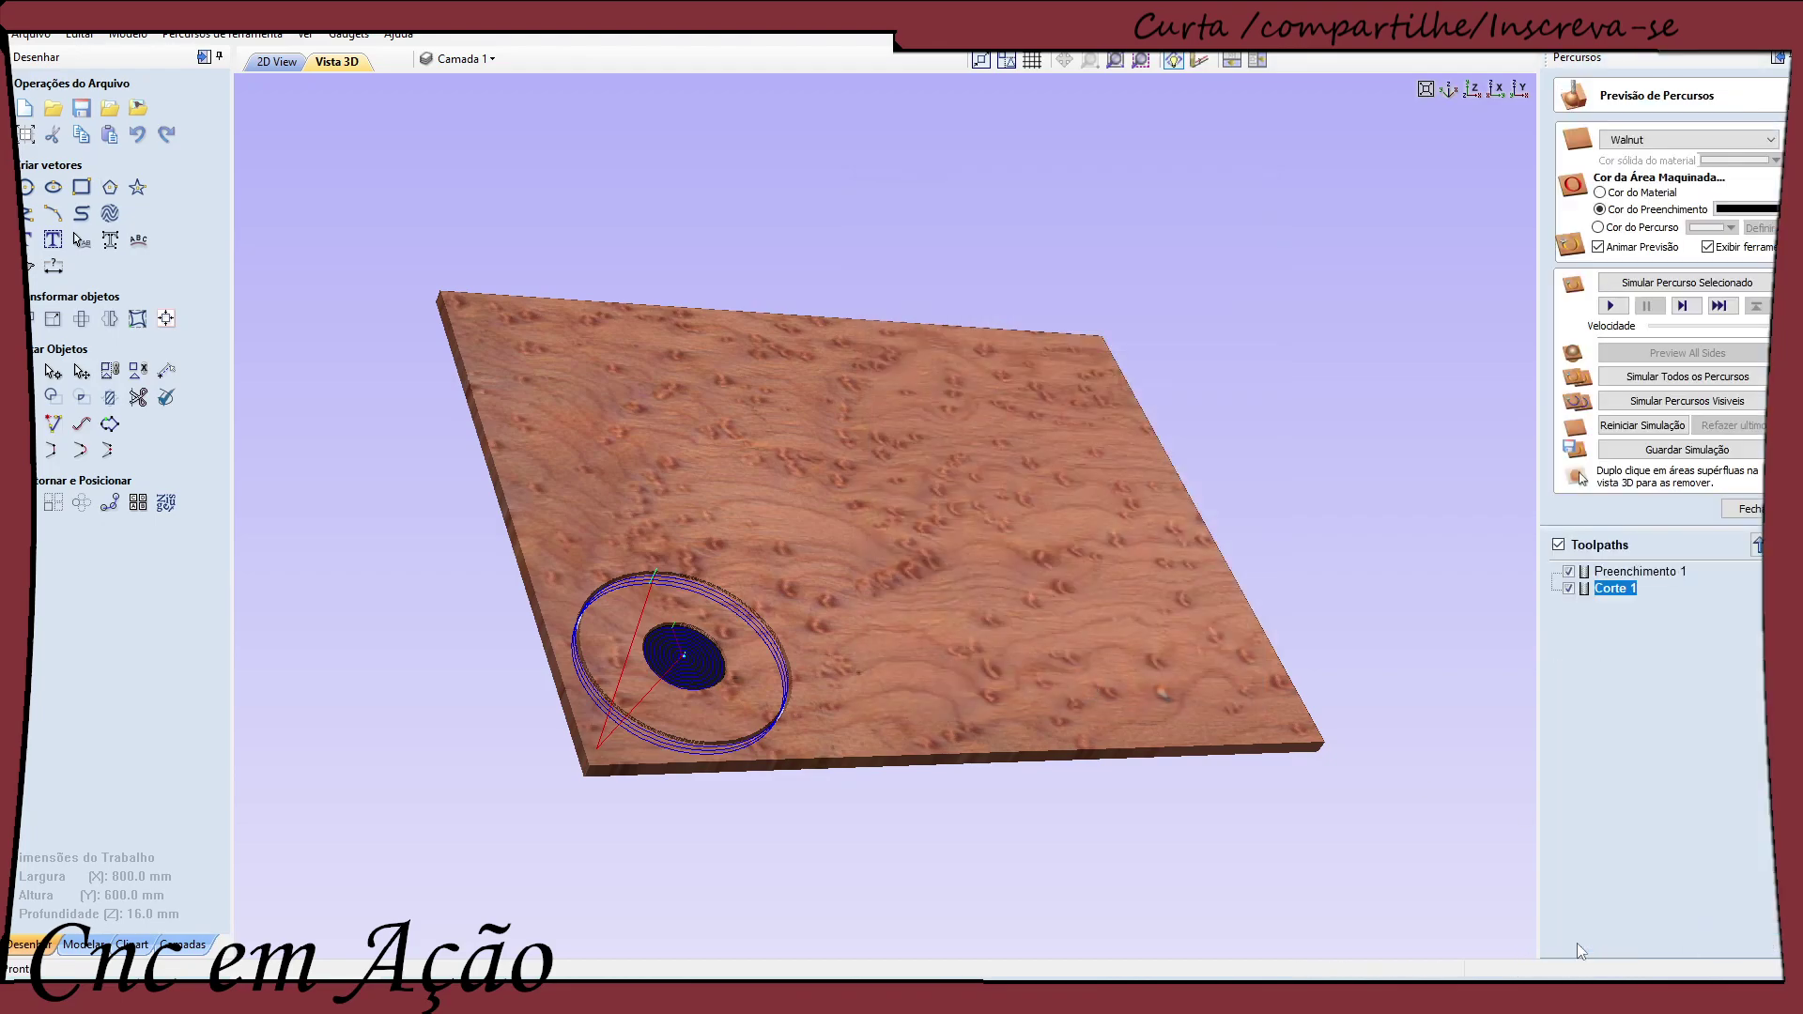
{"action": "left_click", "coordinate": [1747, 508]}
{"action": "left_click", "coordinate": [1700, 382]}
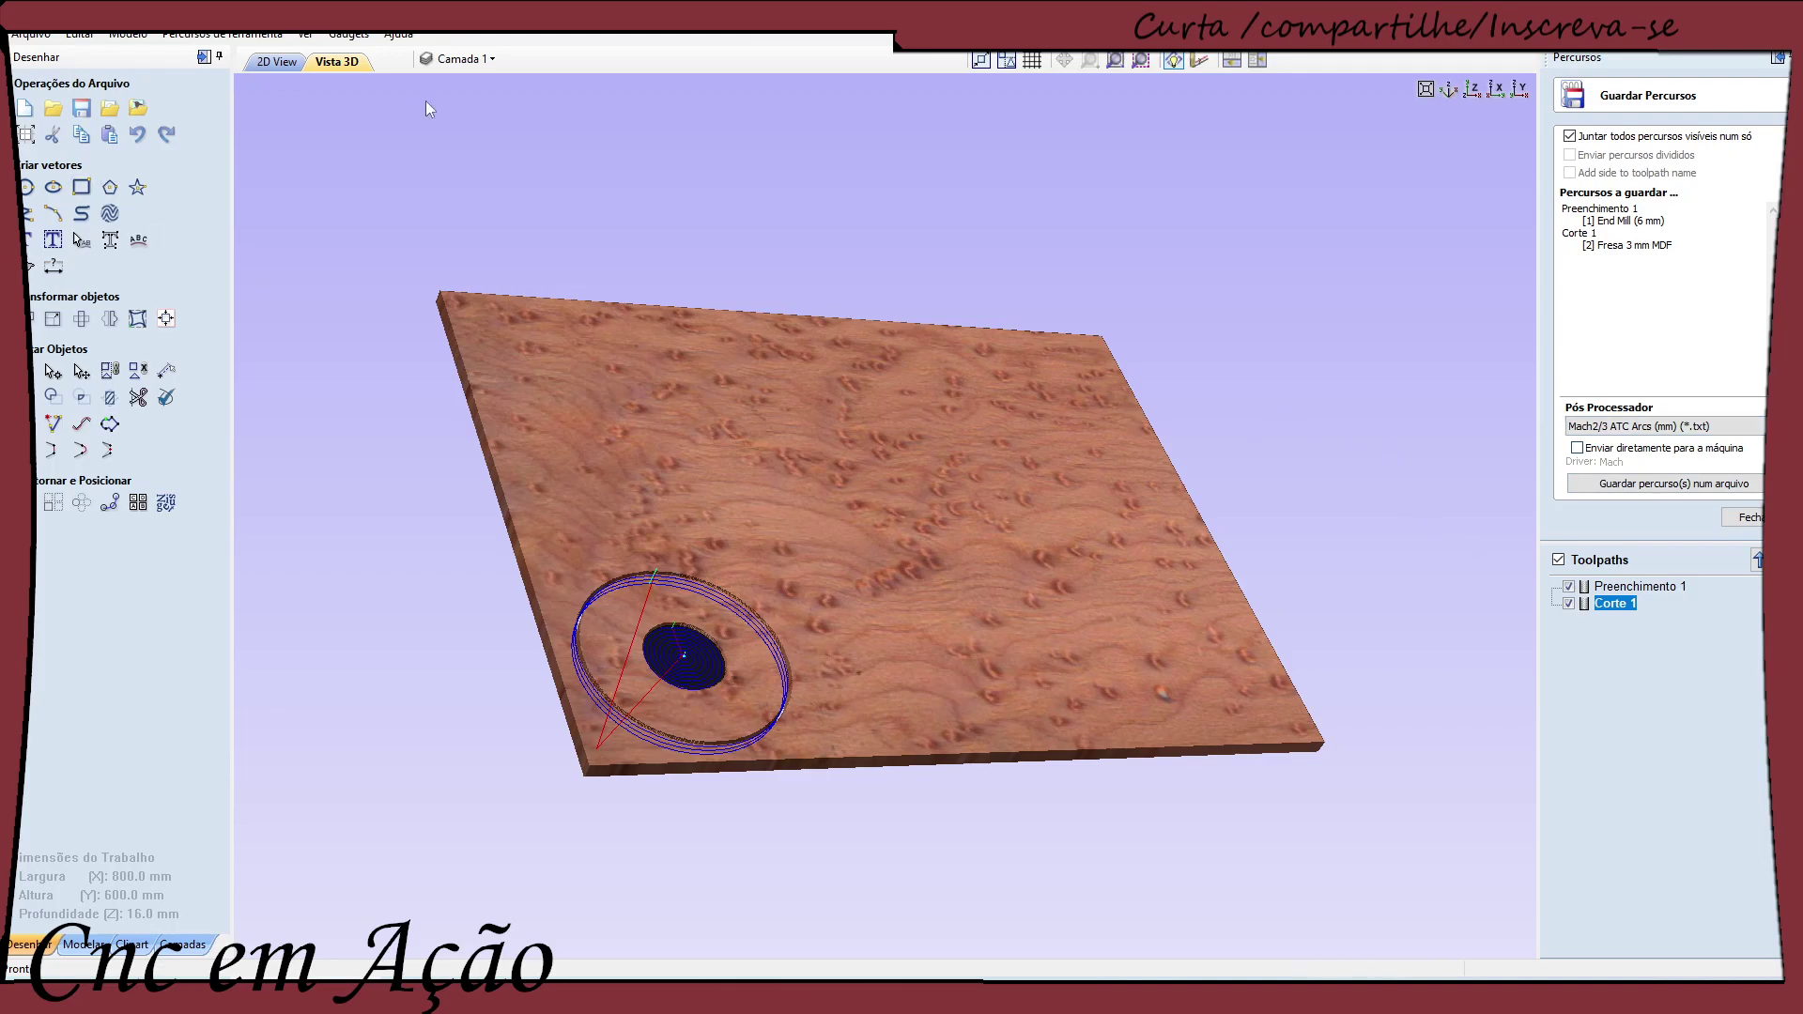
Duplicate the Fresa 3 mm MDF tool in the tool database and name the copy "Fresa 3 mm Madeira dura"
{"action": "left_click", "coordinate": [194, 36]}
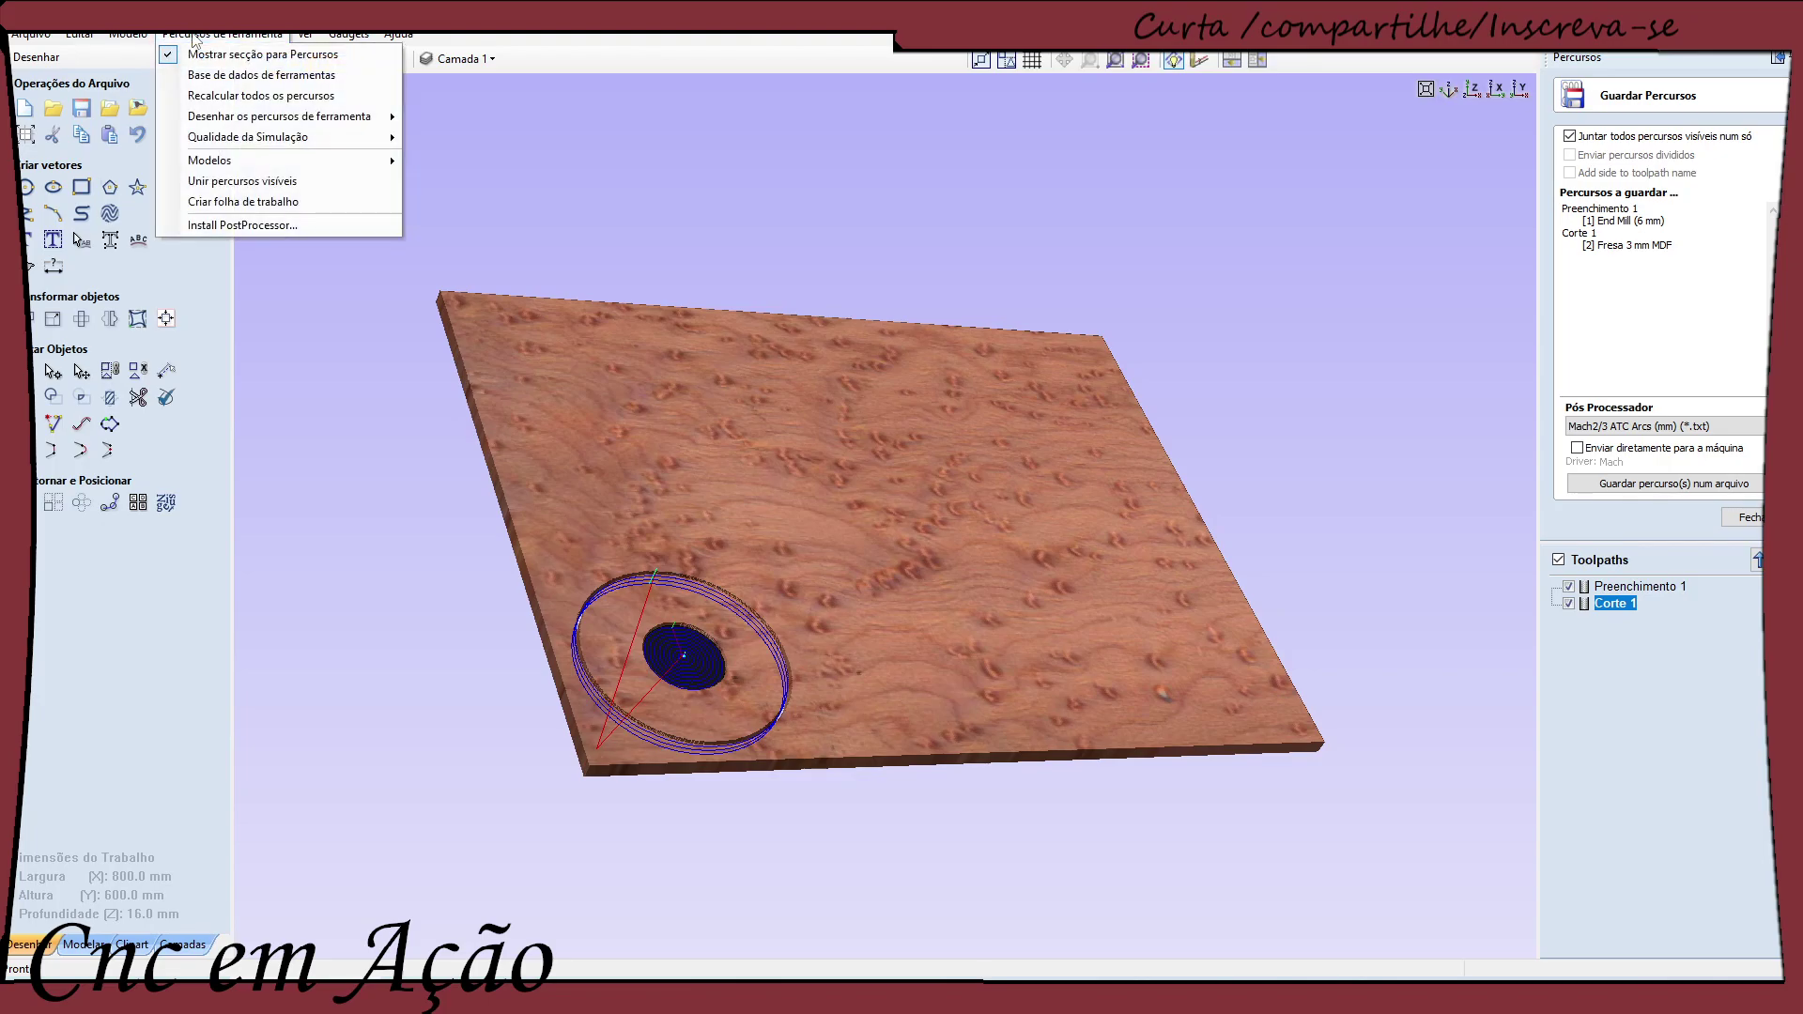
{"action": "left_click", "coordinate": [310, 76]}
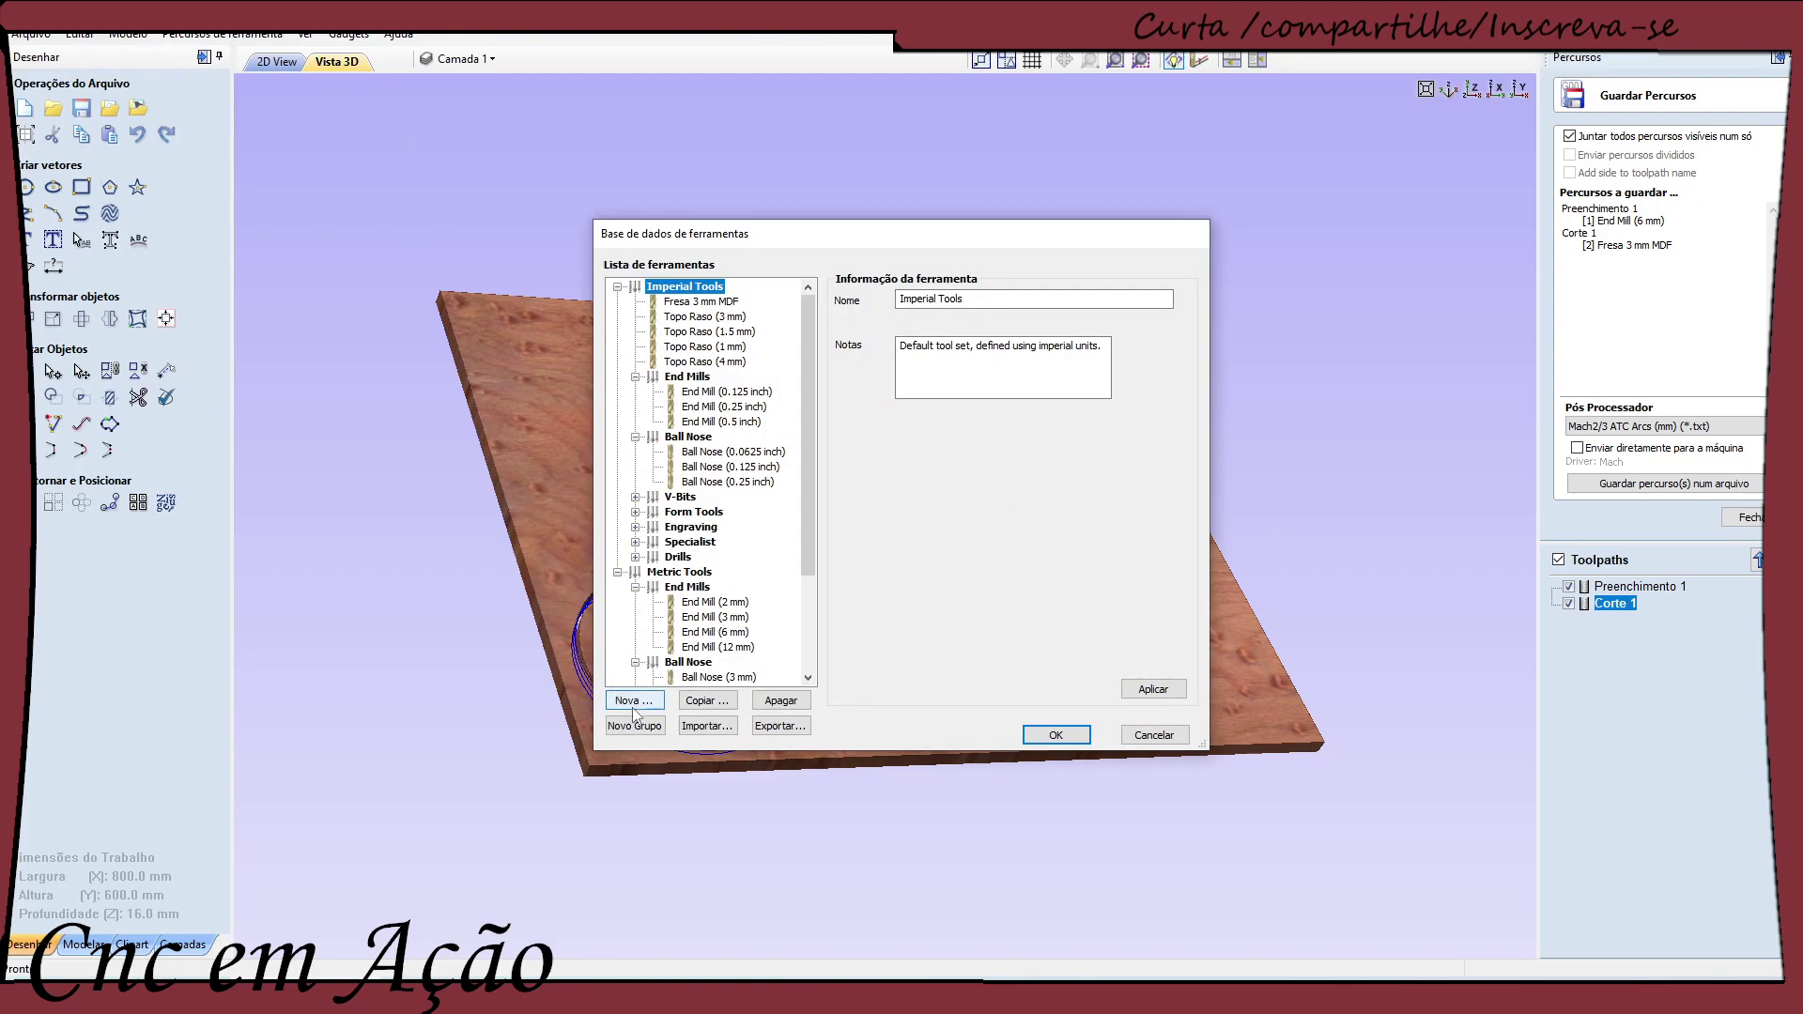
{"action": "left_click", "coordinate": [662, 303]}
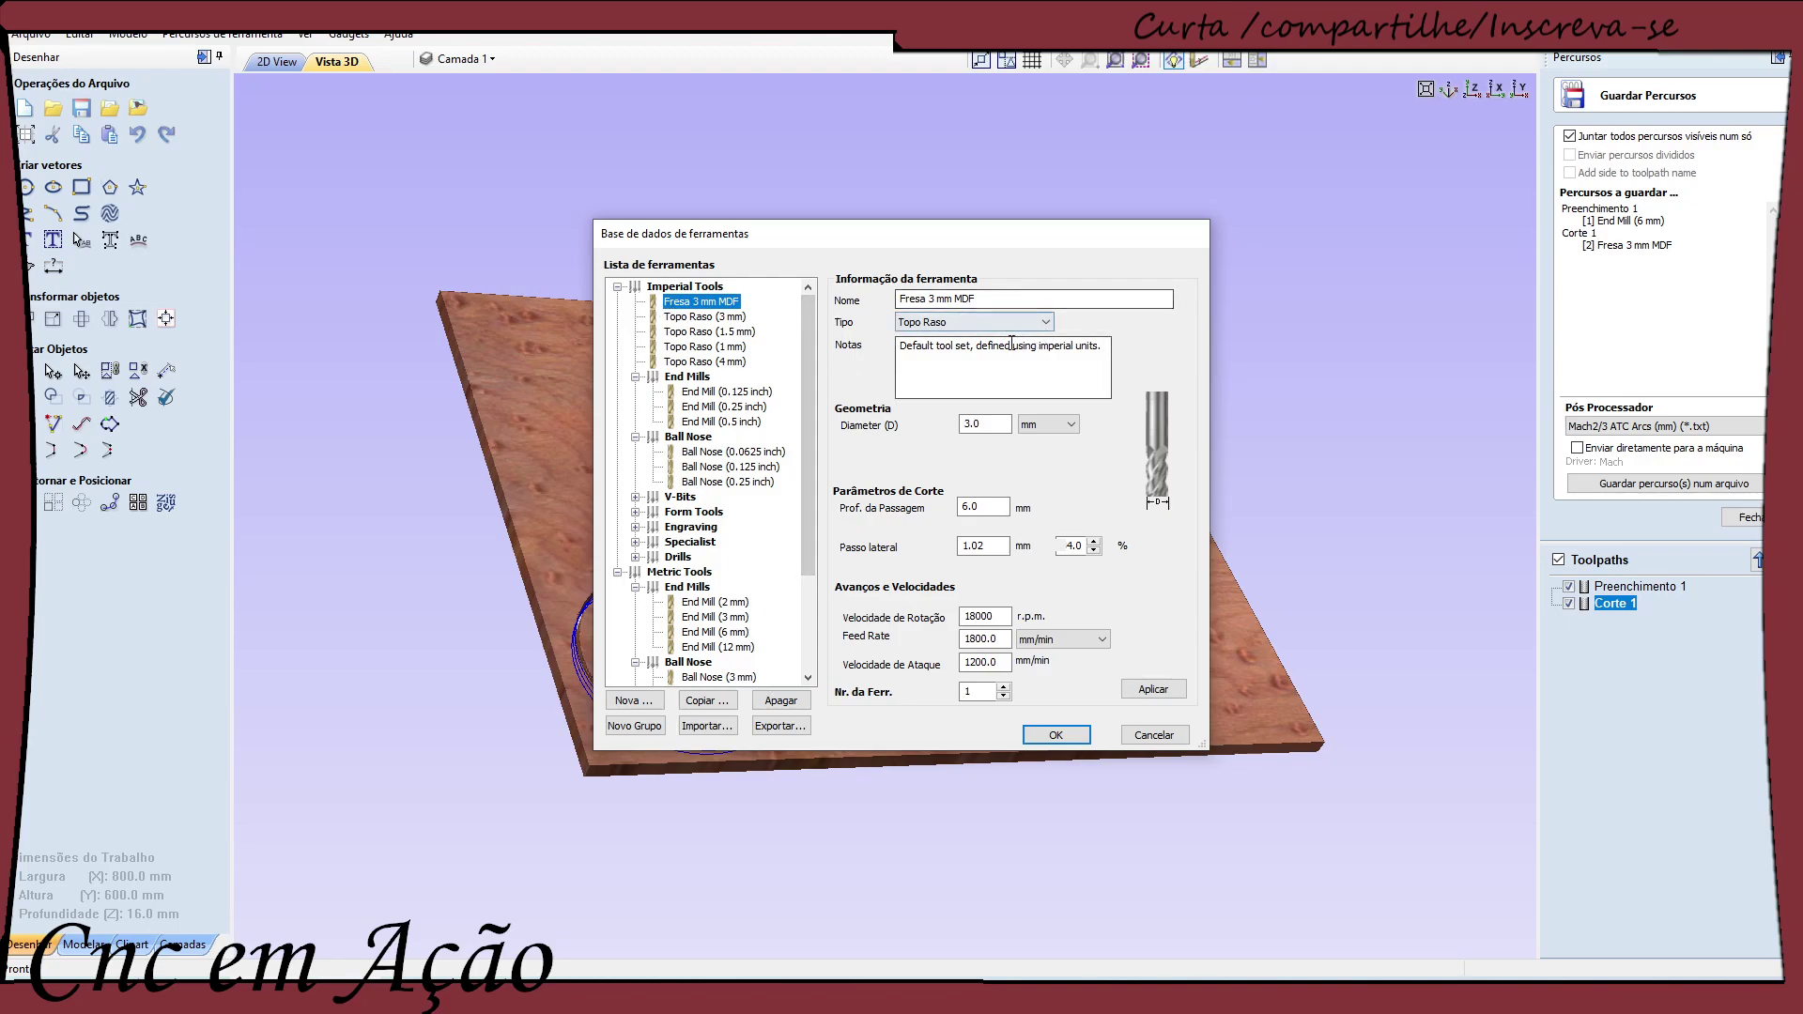
{"action": "left_click", "coordinate": [704, 702]}
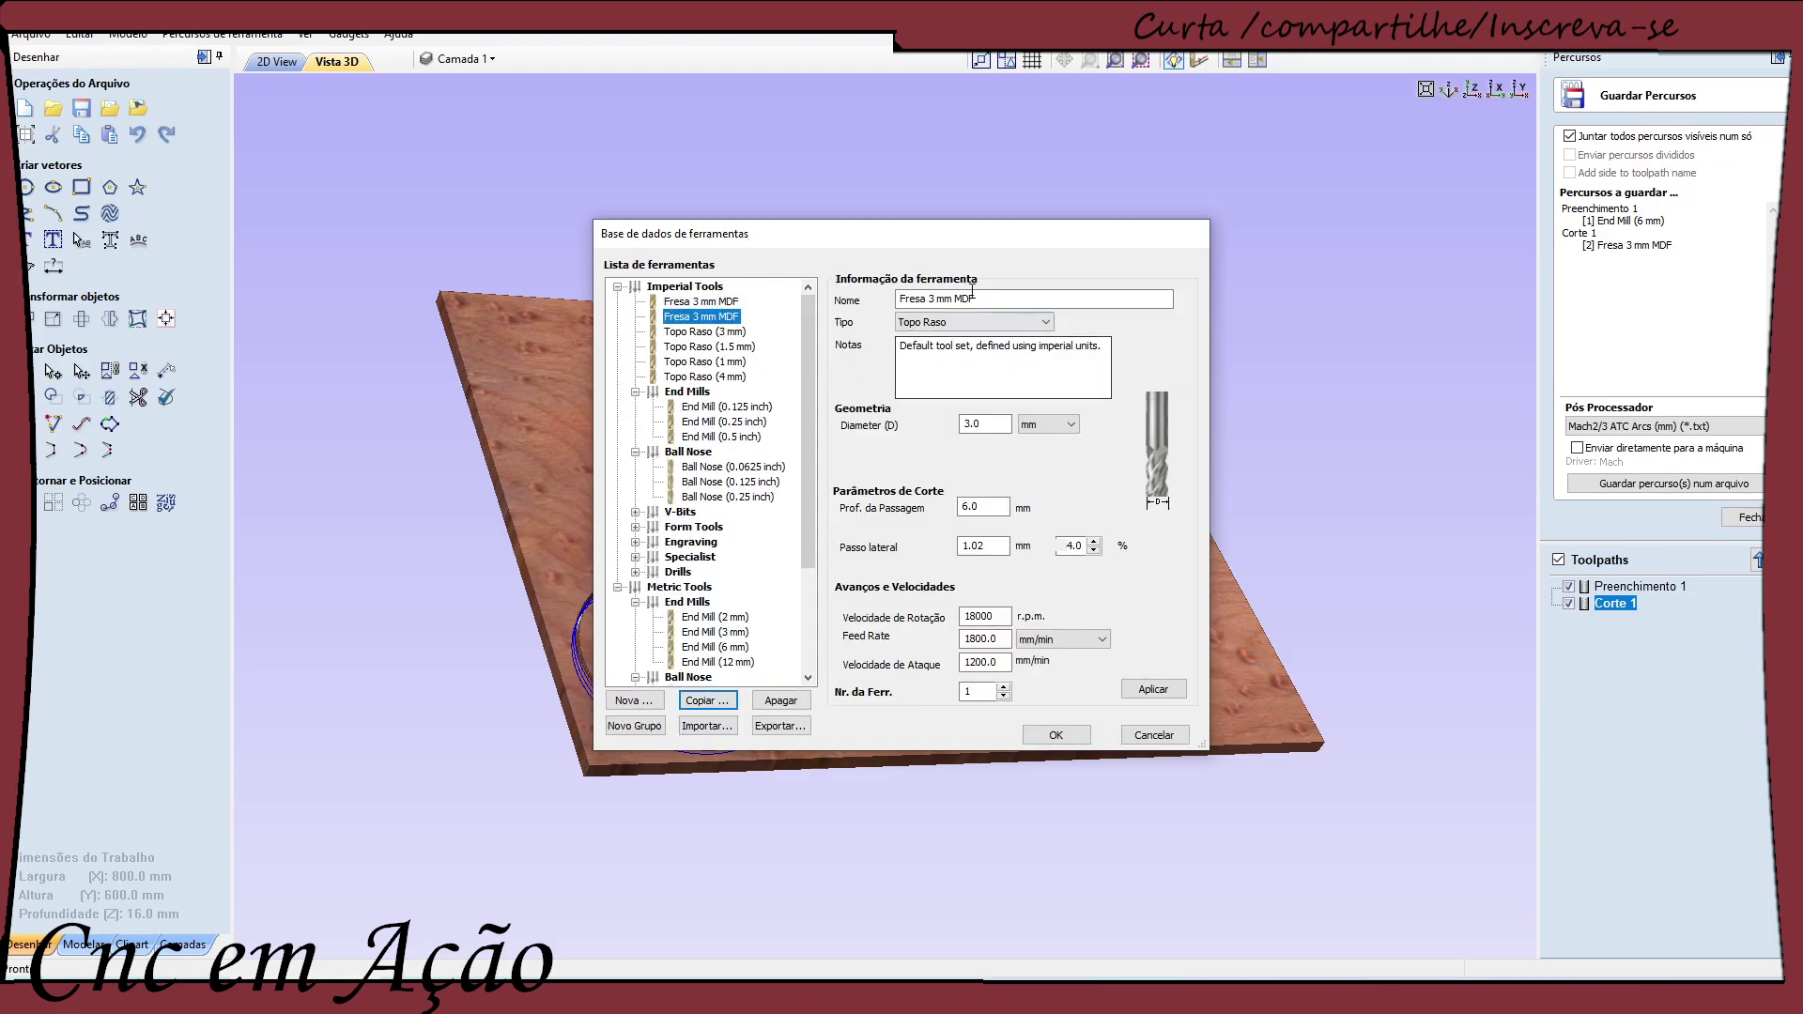
{"action": "left_click_drag", "start_coordinate": [978, 299], "coordinate": [970, 298]}
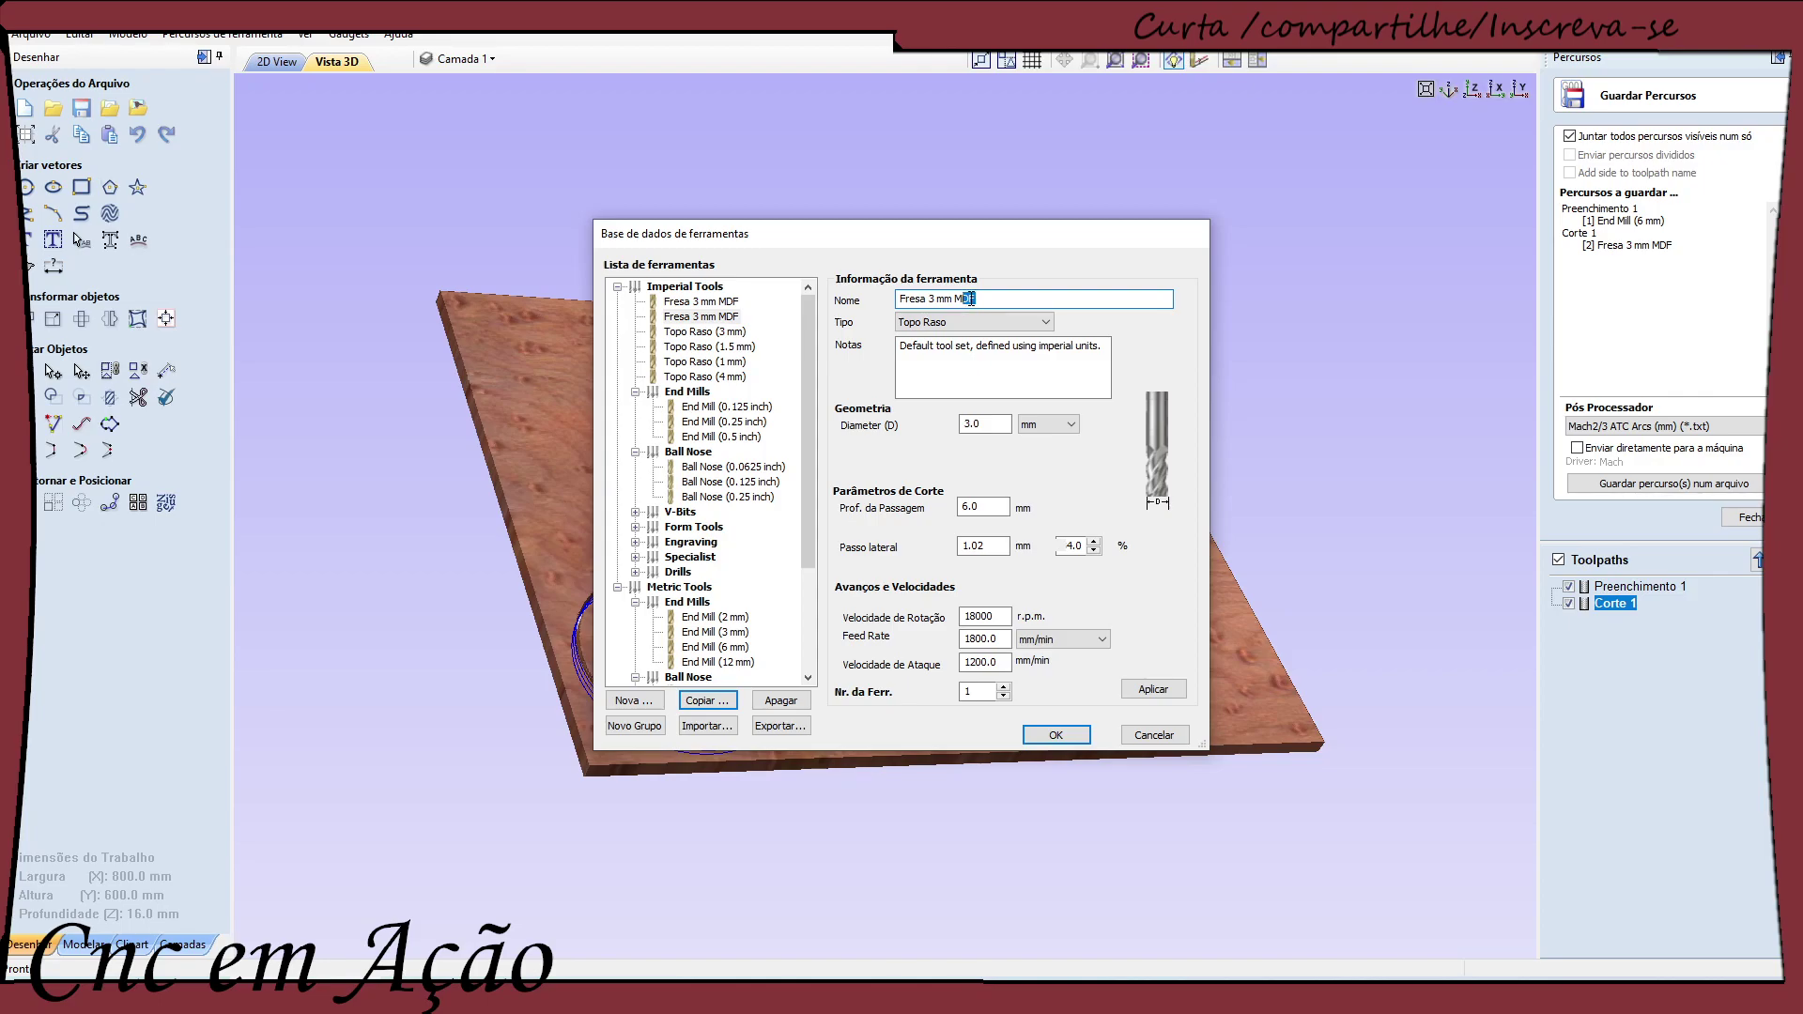
{"action": "type", "text": "adeira dura"}
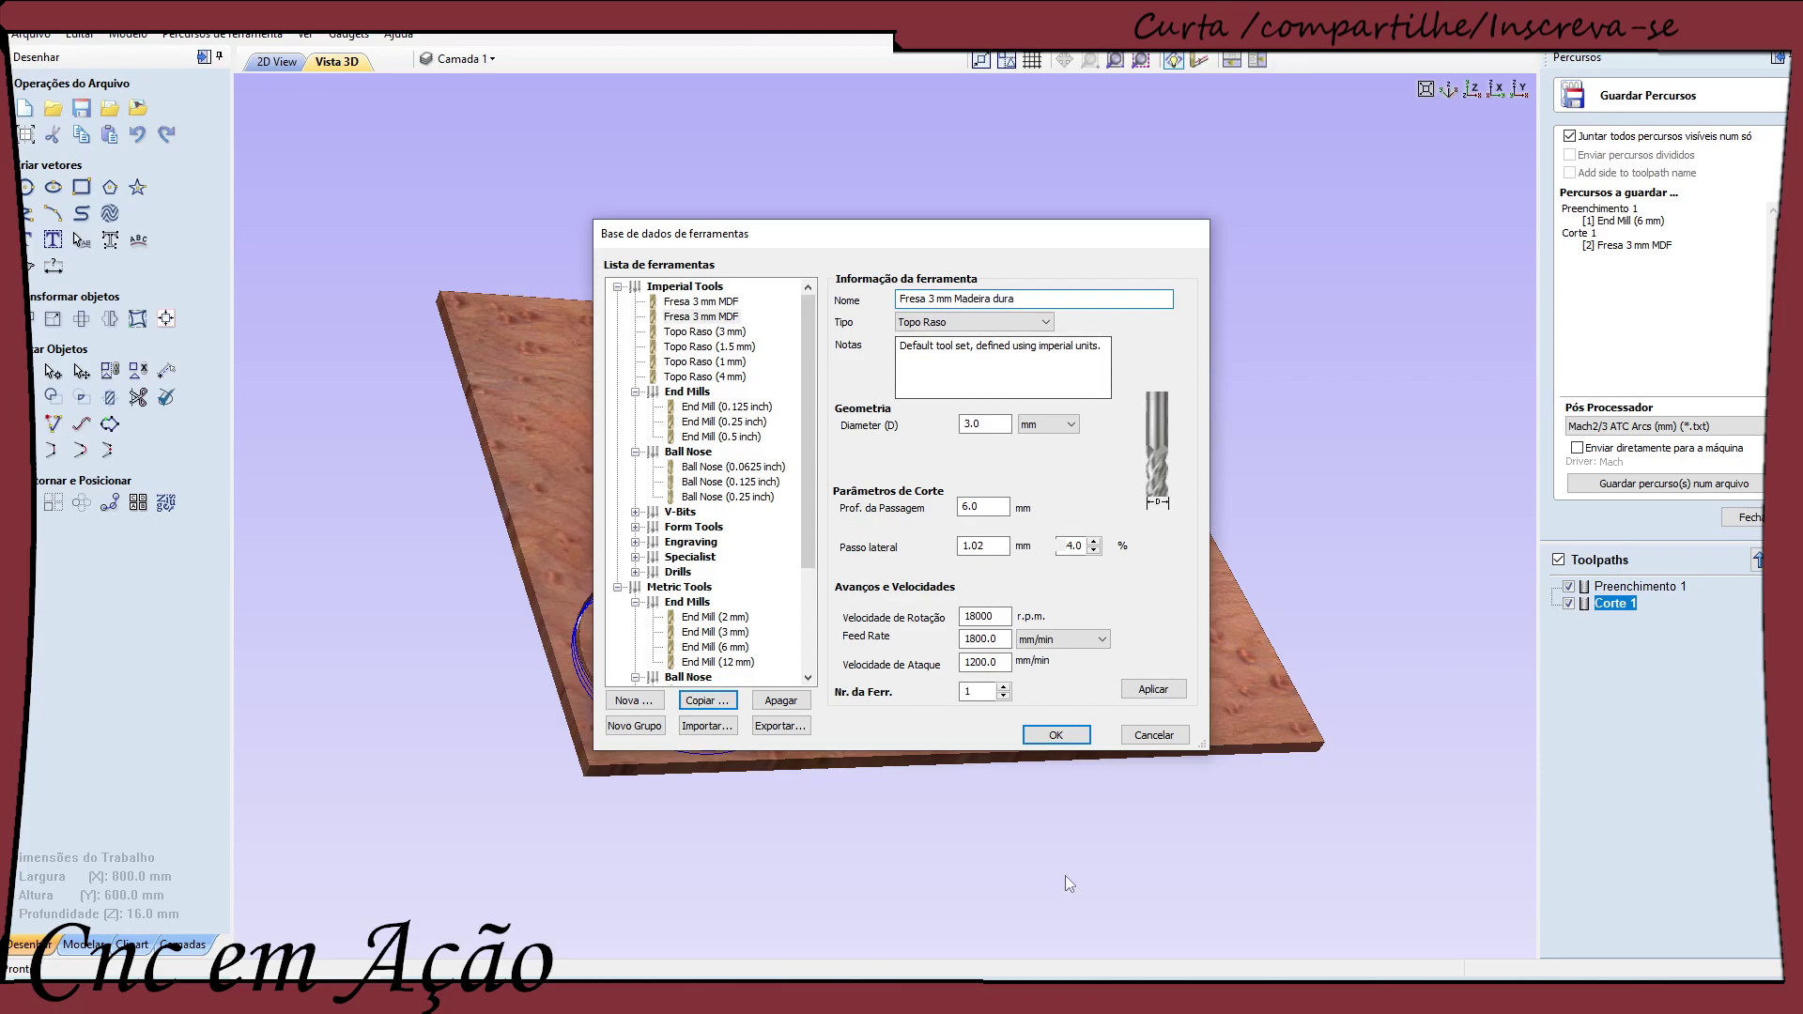
Set the Fresa 3 mm Madeira dura tool's pass depth to 4 mm and spindle speed to 20000 r.p.m., and apply the changes
{"action": "left_click", "coordinate": [995, 504]}
{"action": "left_click_drag", "start_coordinate": [996, 505], "coordinate": [937, 500]}
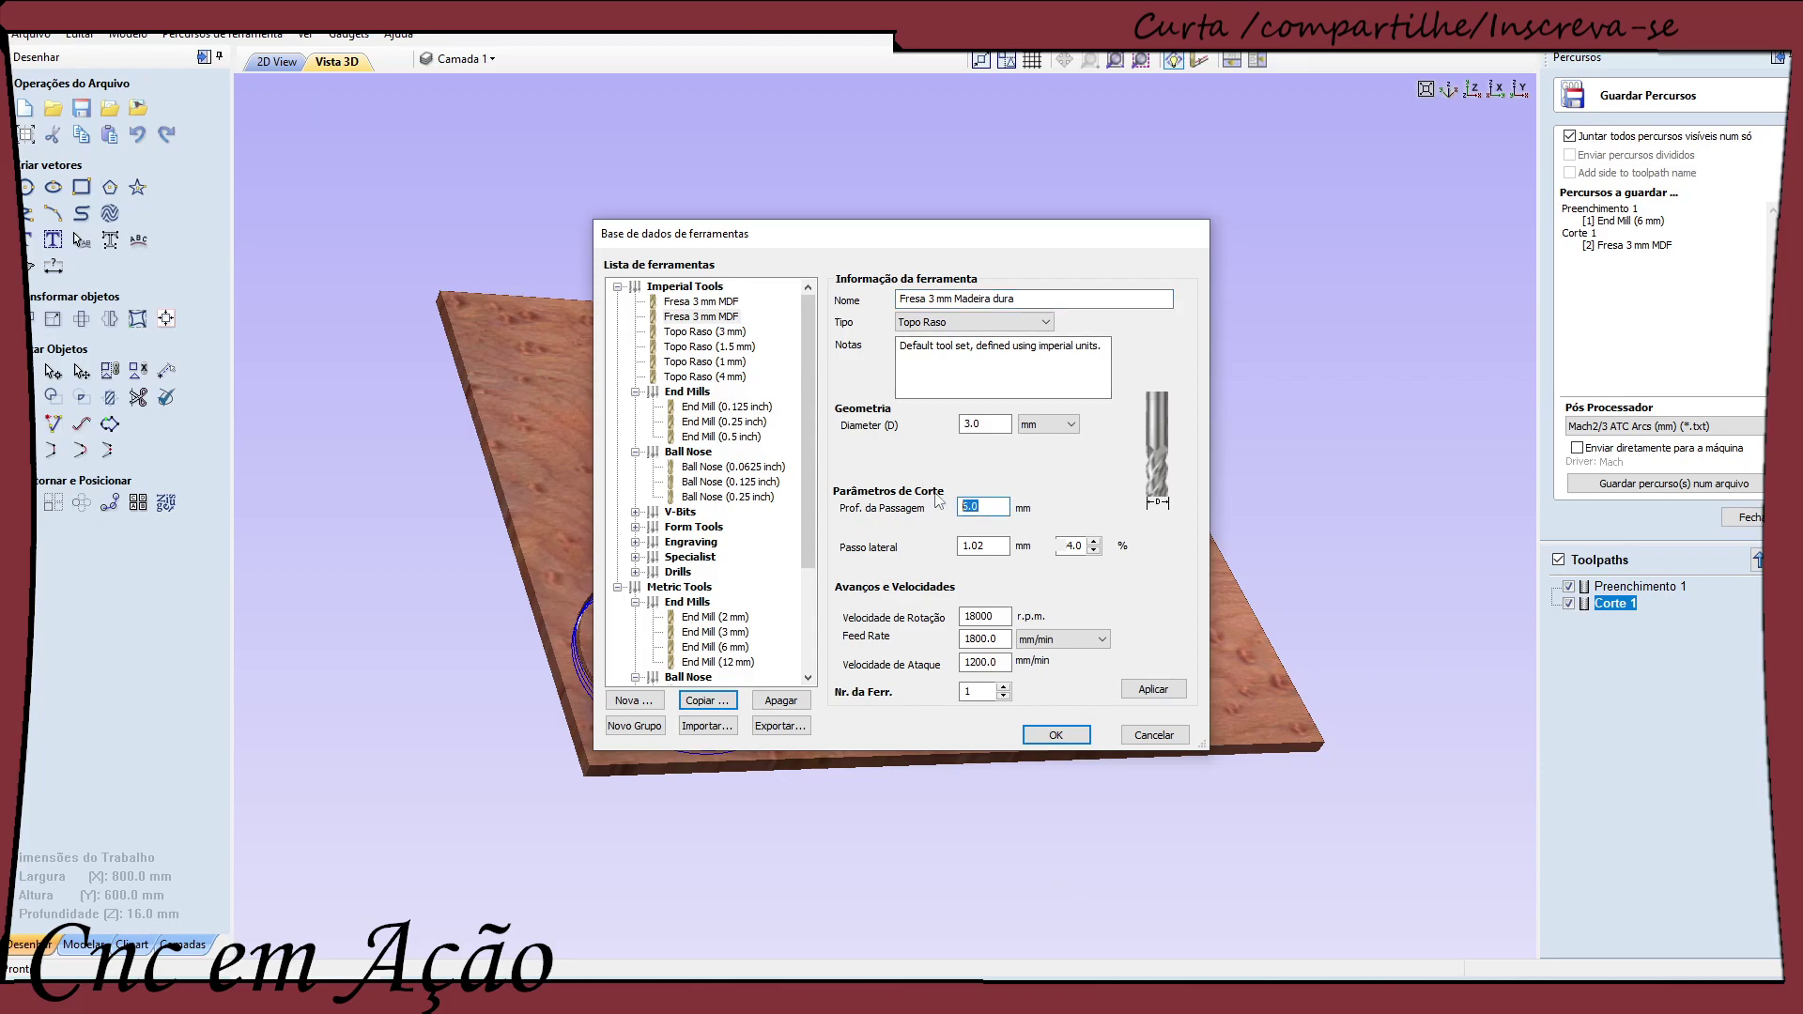
{"action": "type", "text": "4"}
{"action": "left_click_drag", "start_coordinate": [1003, 617], "coordinate": [874, 622]}
{"action": "type", "text": "200"}
{"action": "left_click", "coordinate": [1149, 692]}
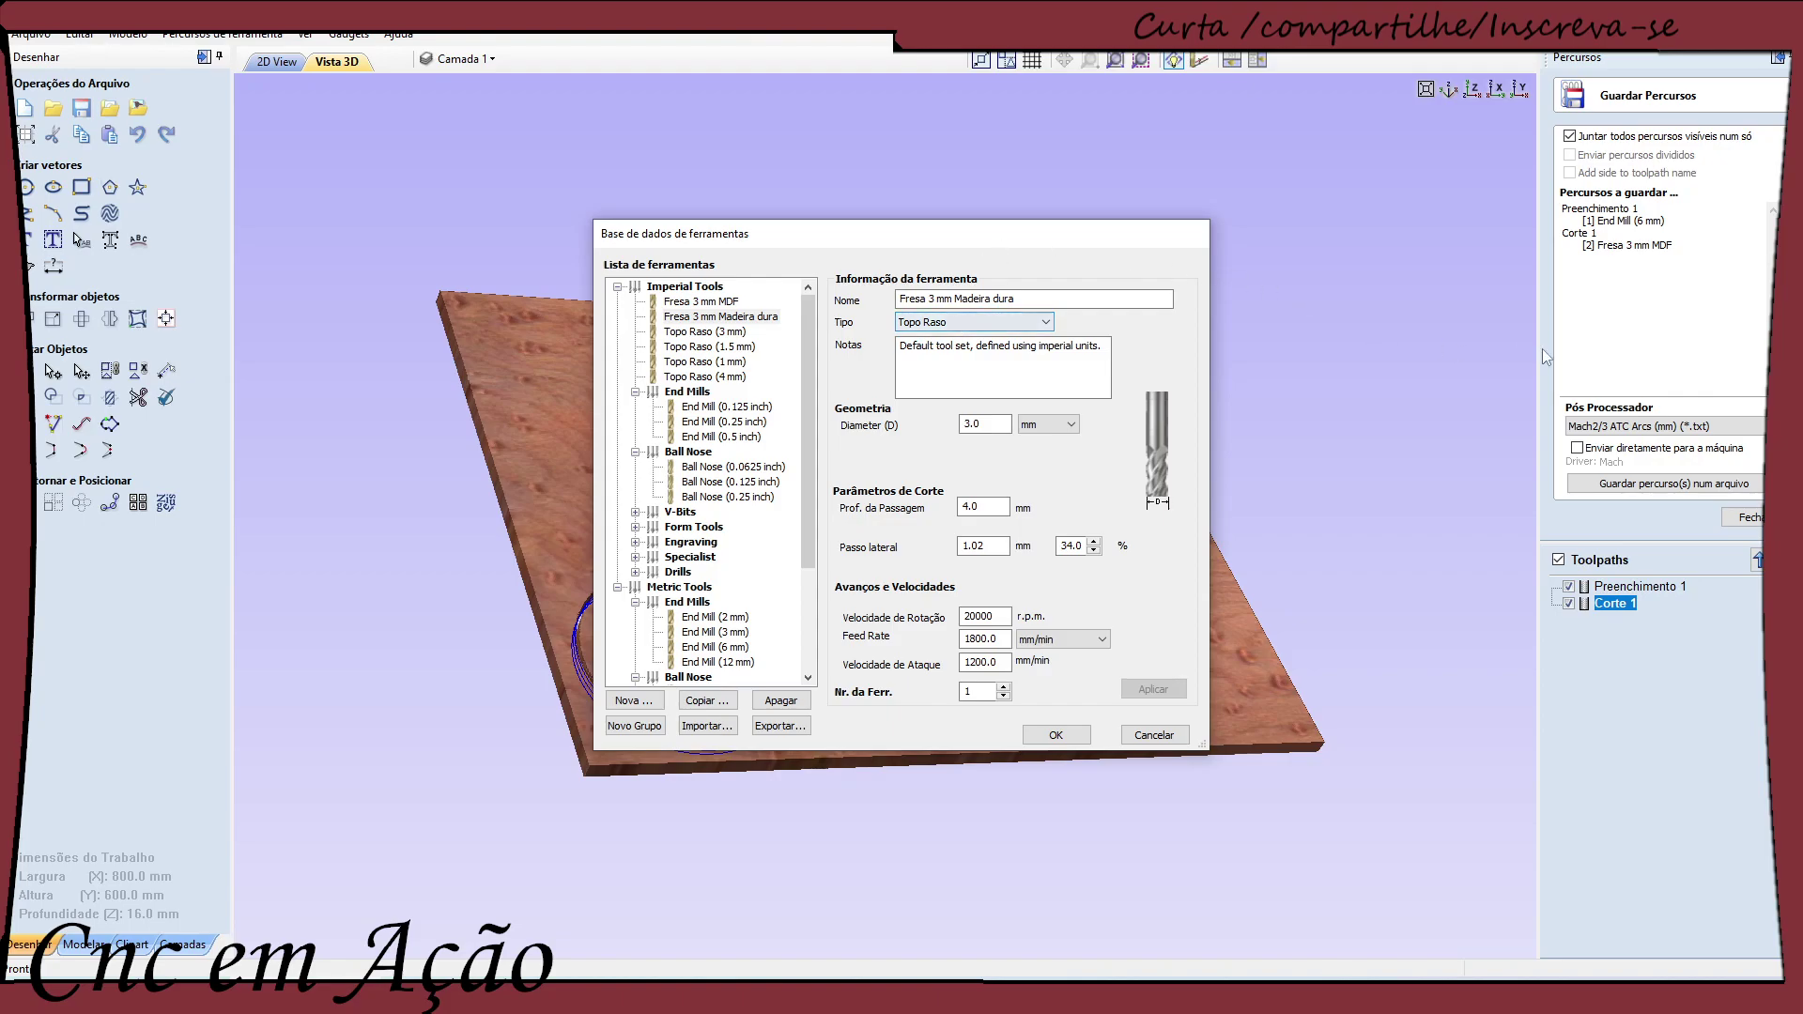
{"action": "left_click", "coordinate": [1741, 526]}
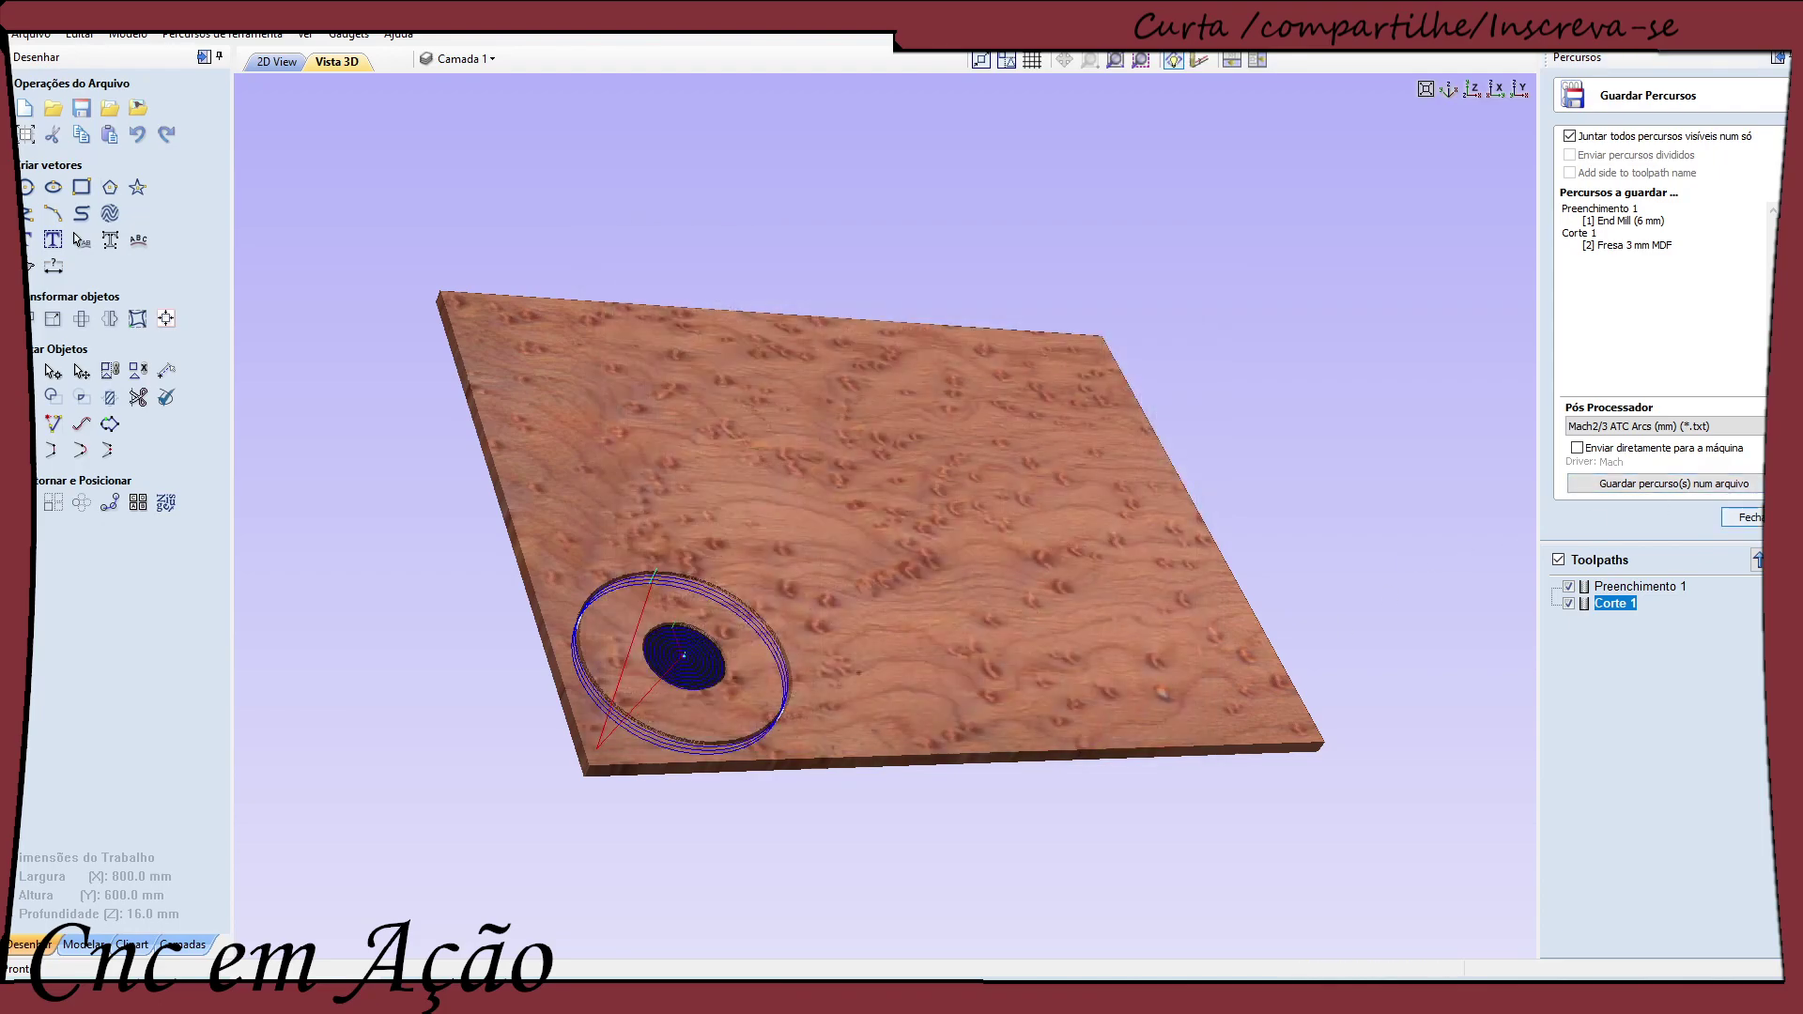
Review the 6 mm end mill's settings in Preenchimento 1, and replace it with the Fresa 3 mm Madeira dura tool
{"action": "left_click", "coordinate": [1743, 518]}
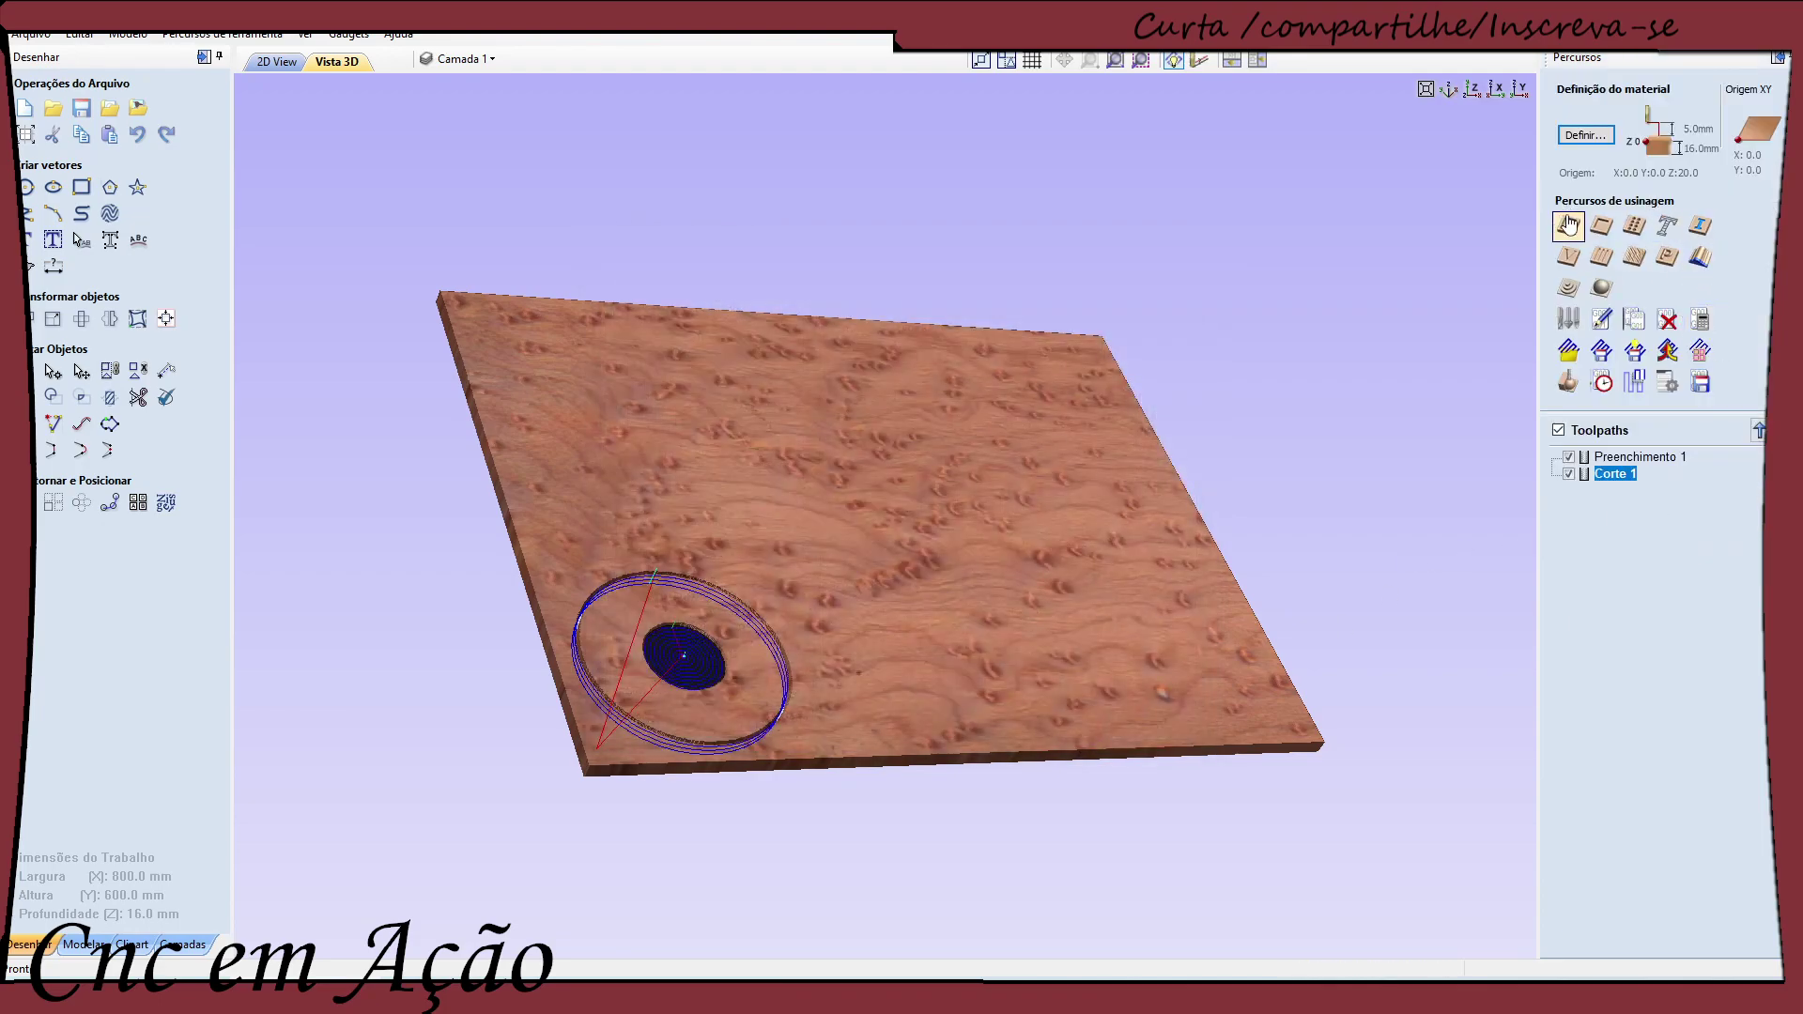
{"action": "left_click", "coordinate": [1618, 458]}
{"action": "double_click", "coordinate": [1617, 458]}
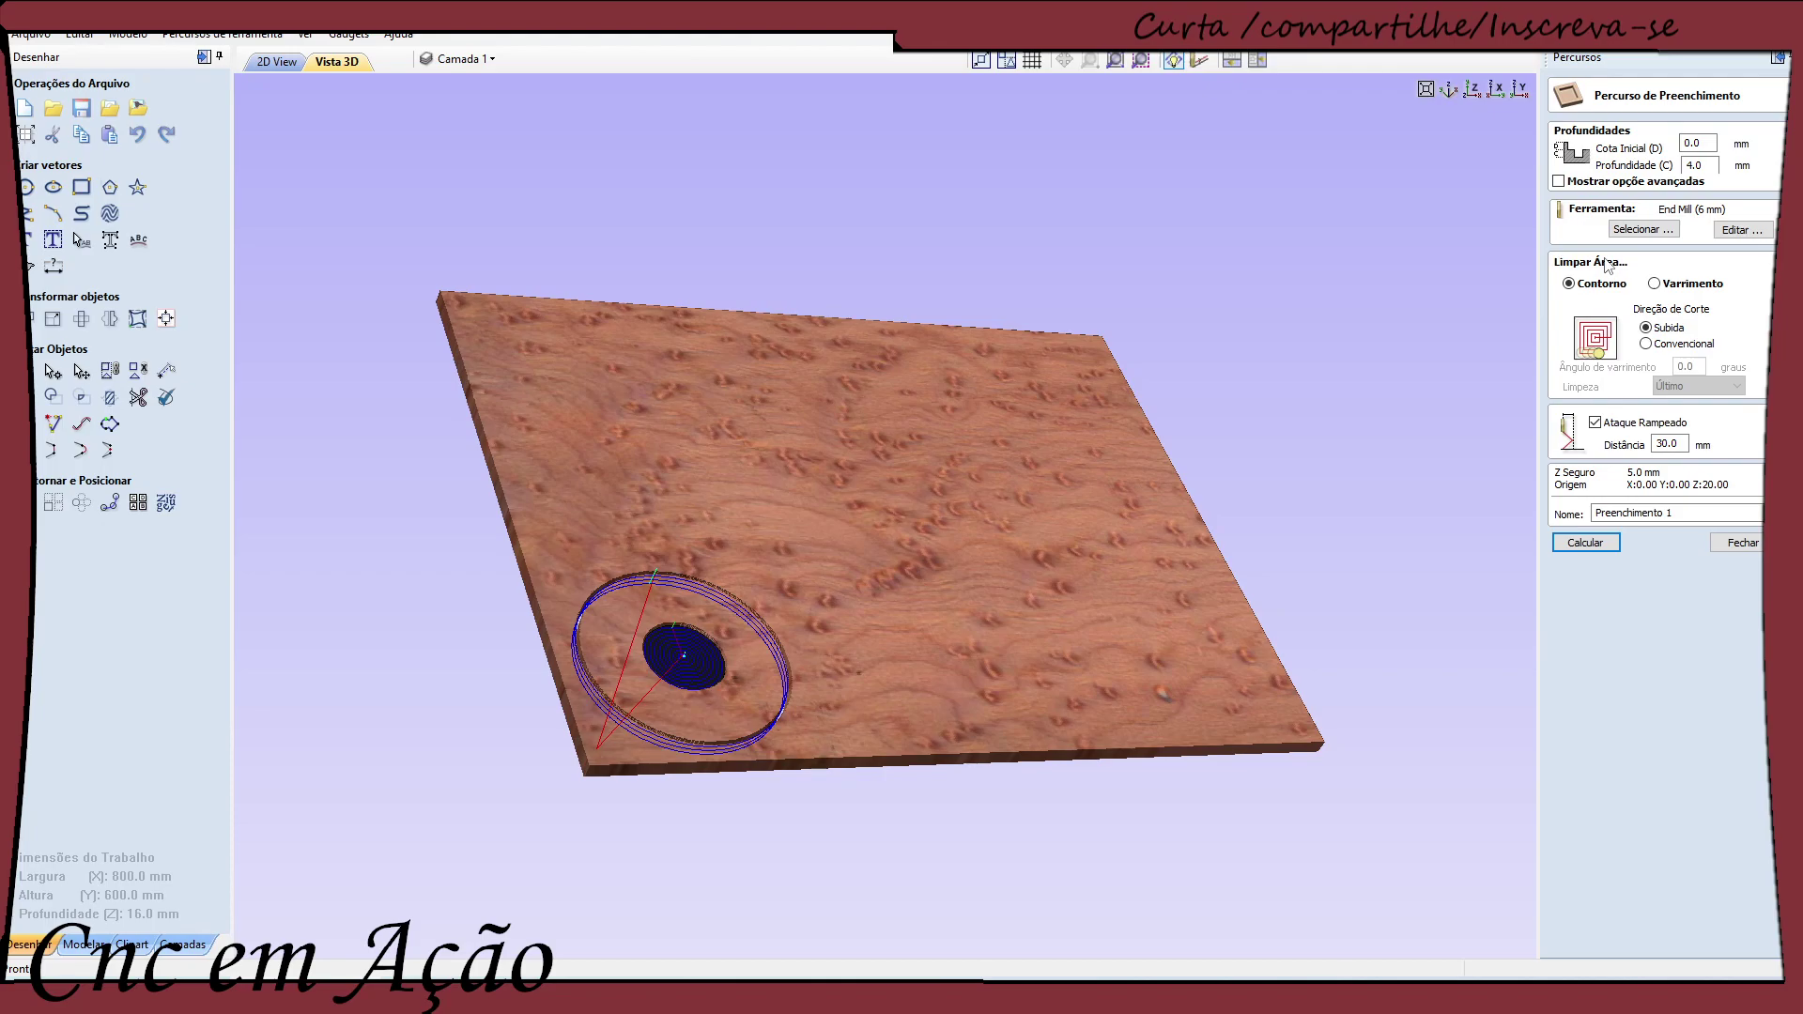
{"action": "left_click", "coordinate": [1741, 232]}
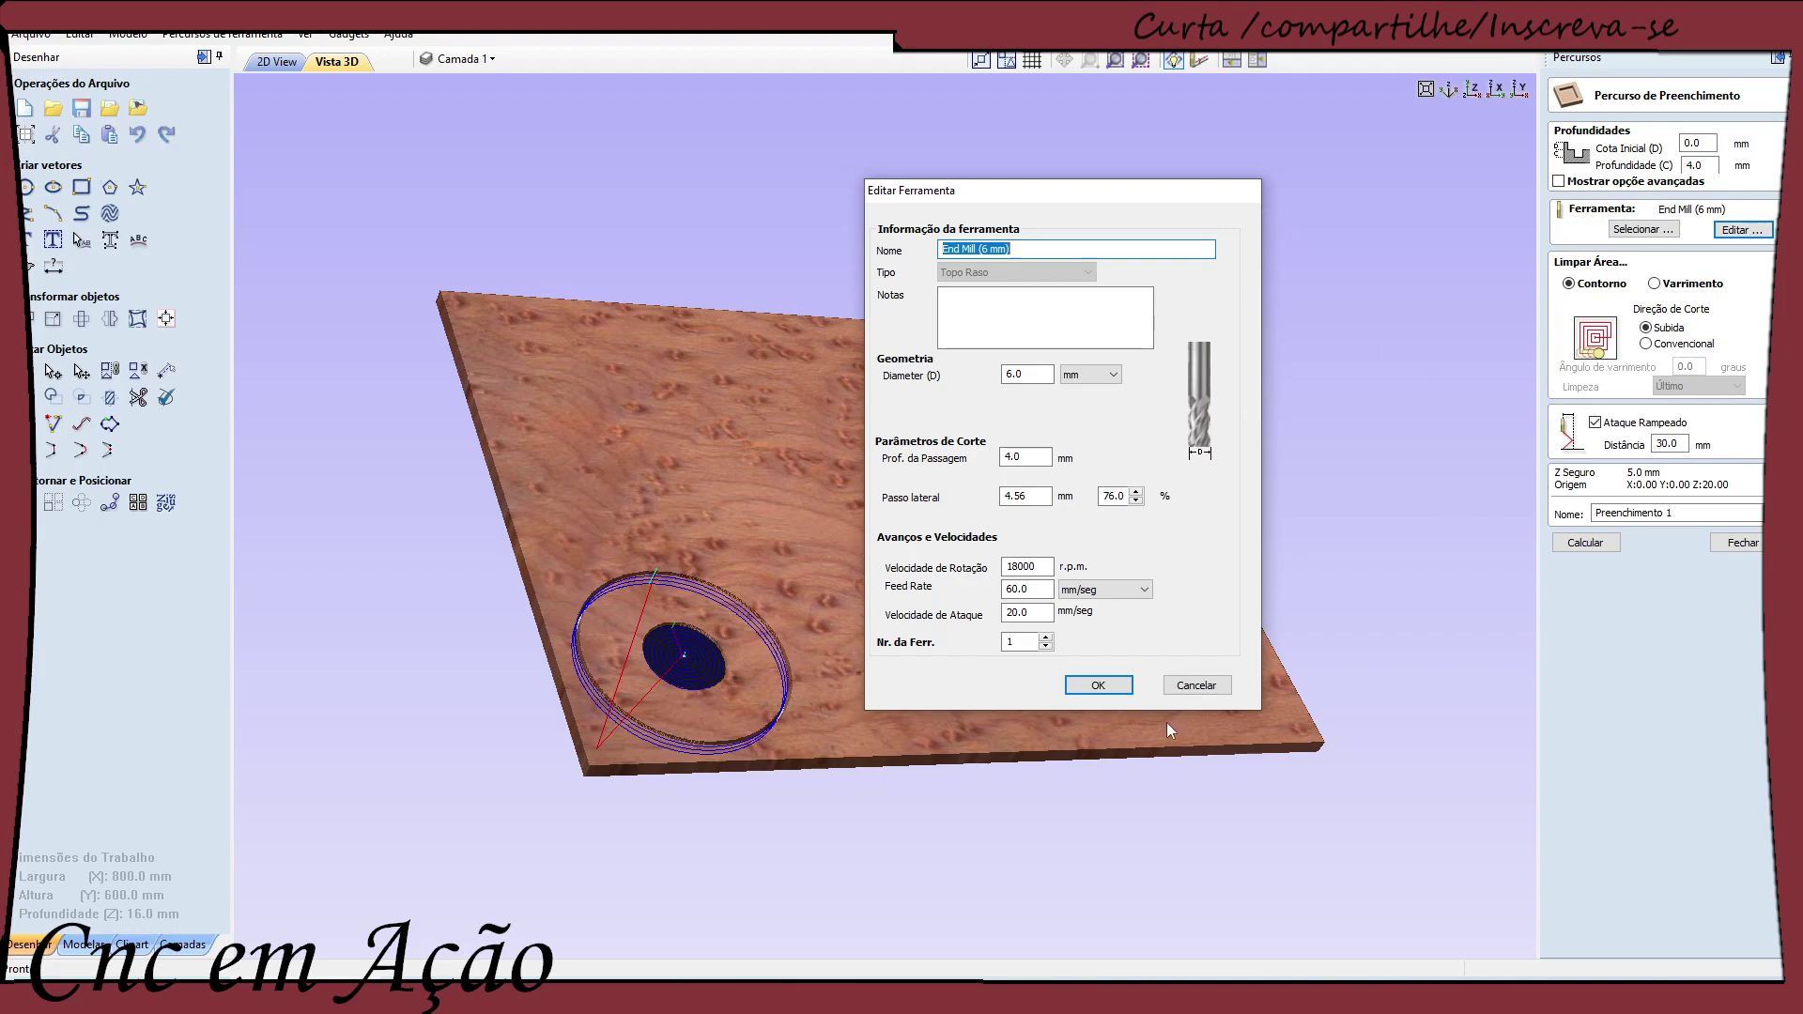
{"action": "left_click", "coordinate": [1194, 685]}
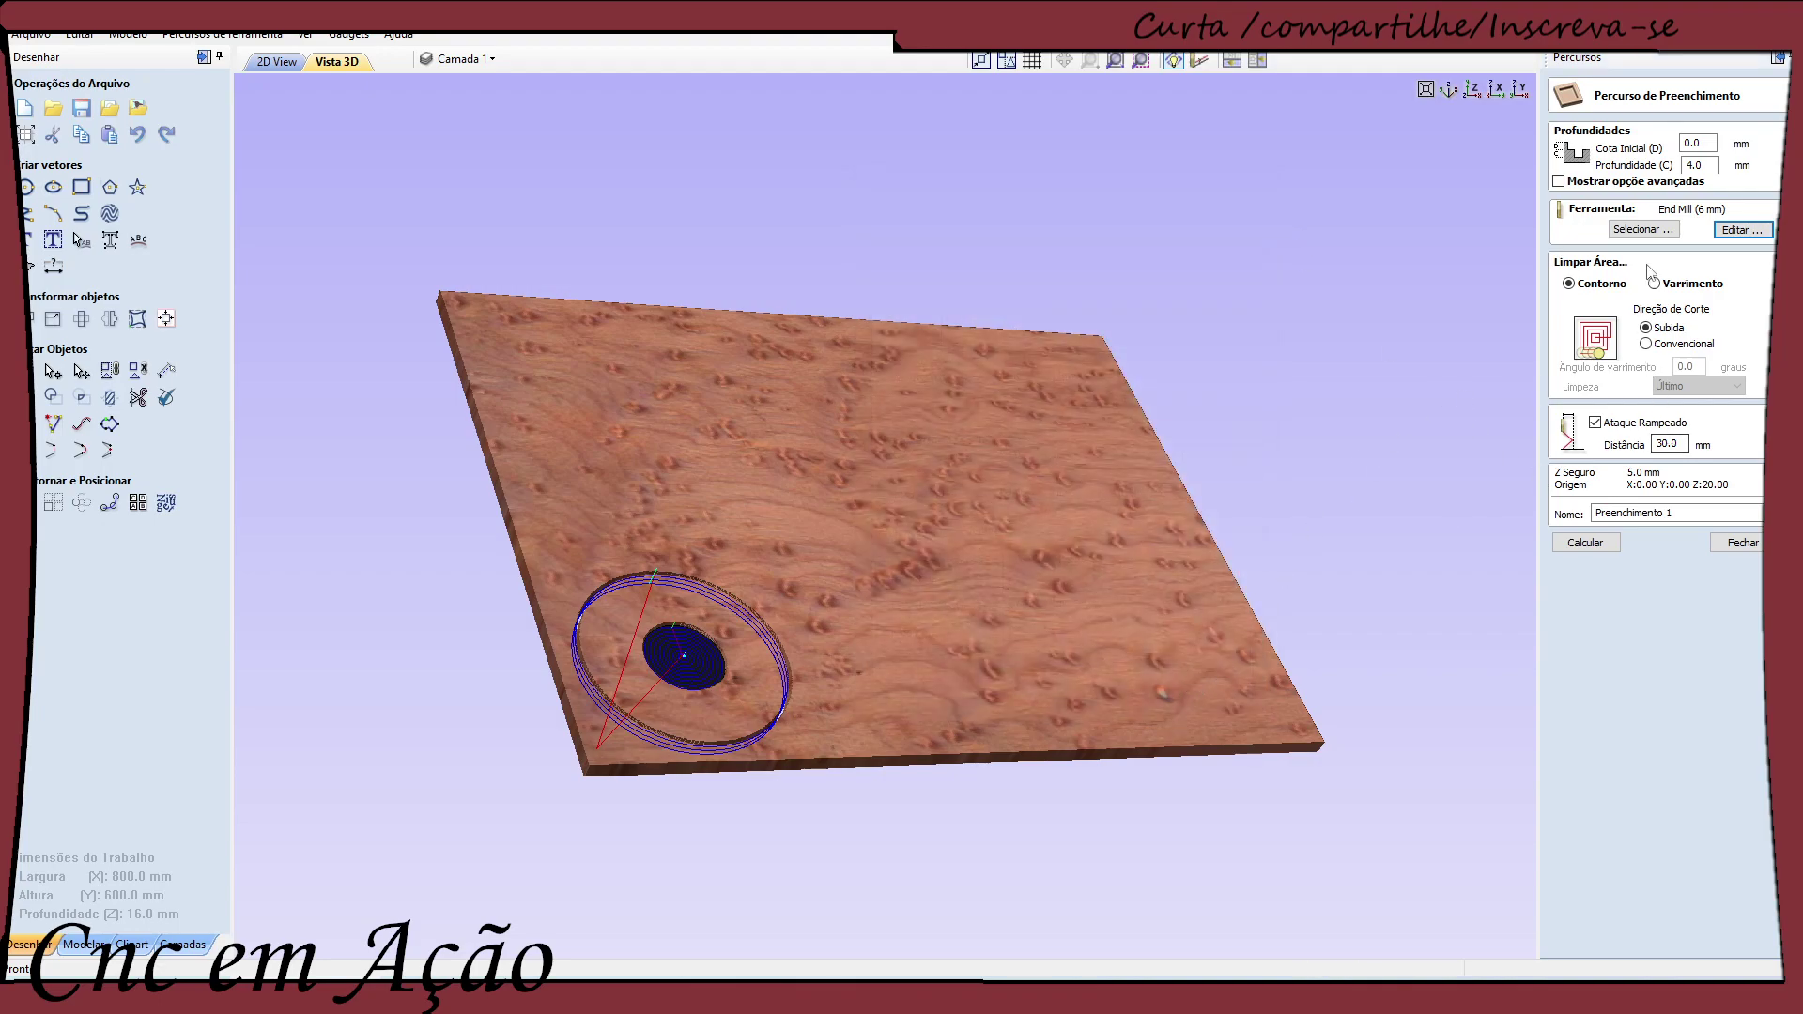
{"action": "left_click", "coordinate": [1642, 231]}
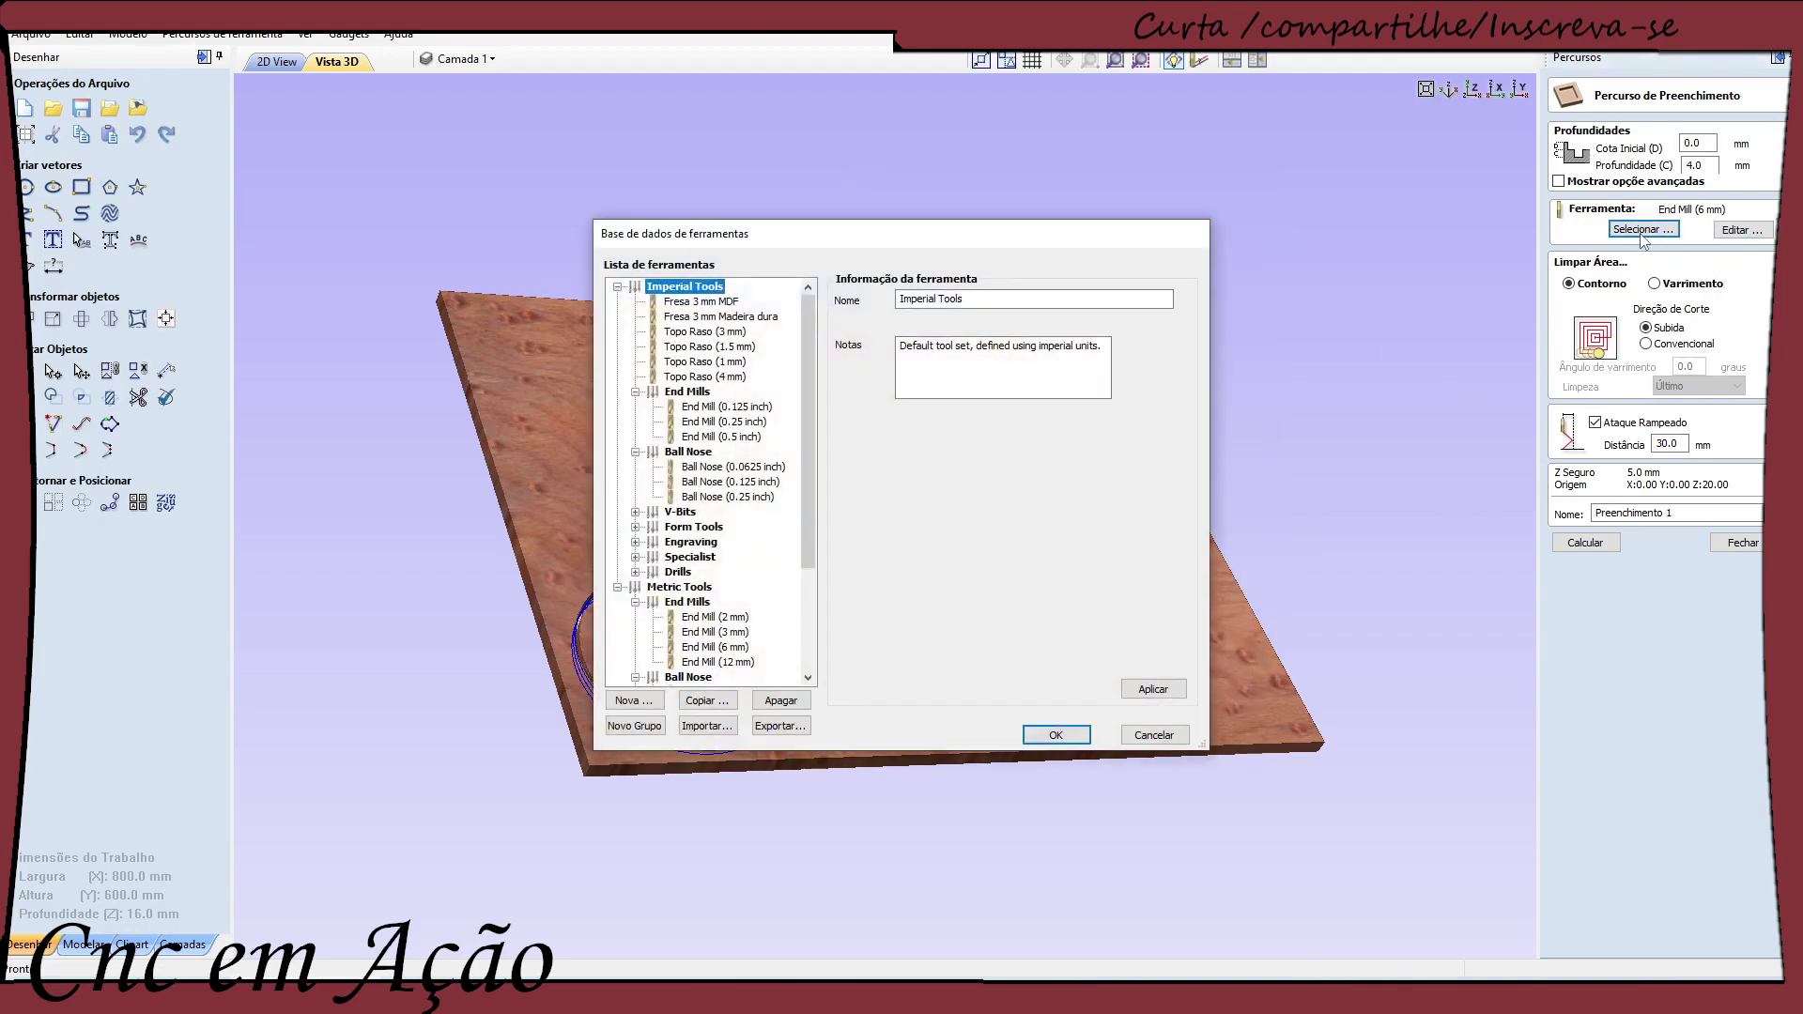
{"action": "double_click", "coordinate": [755, 319]}
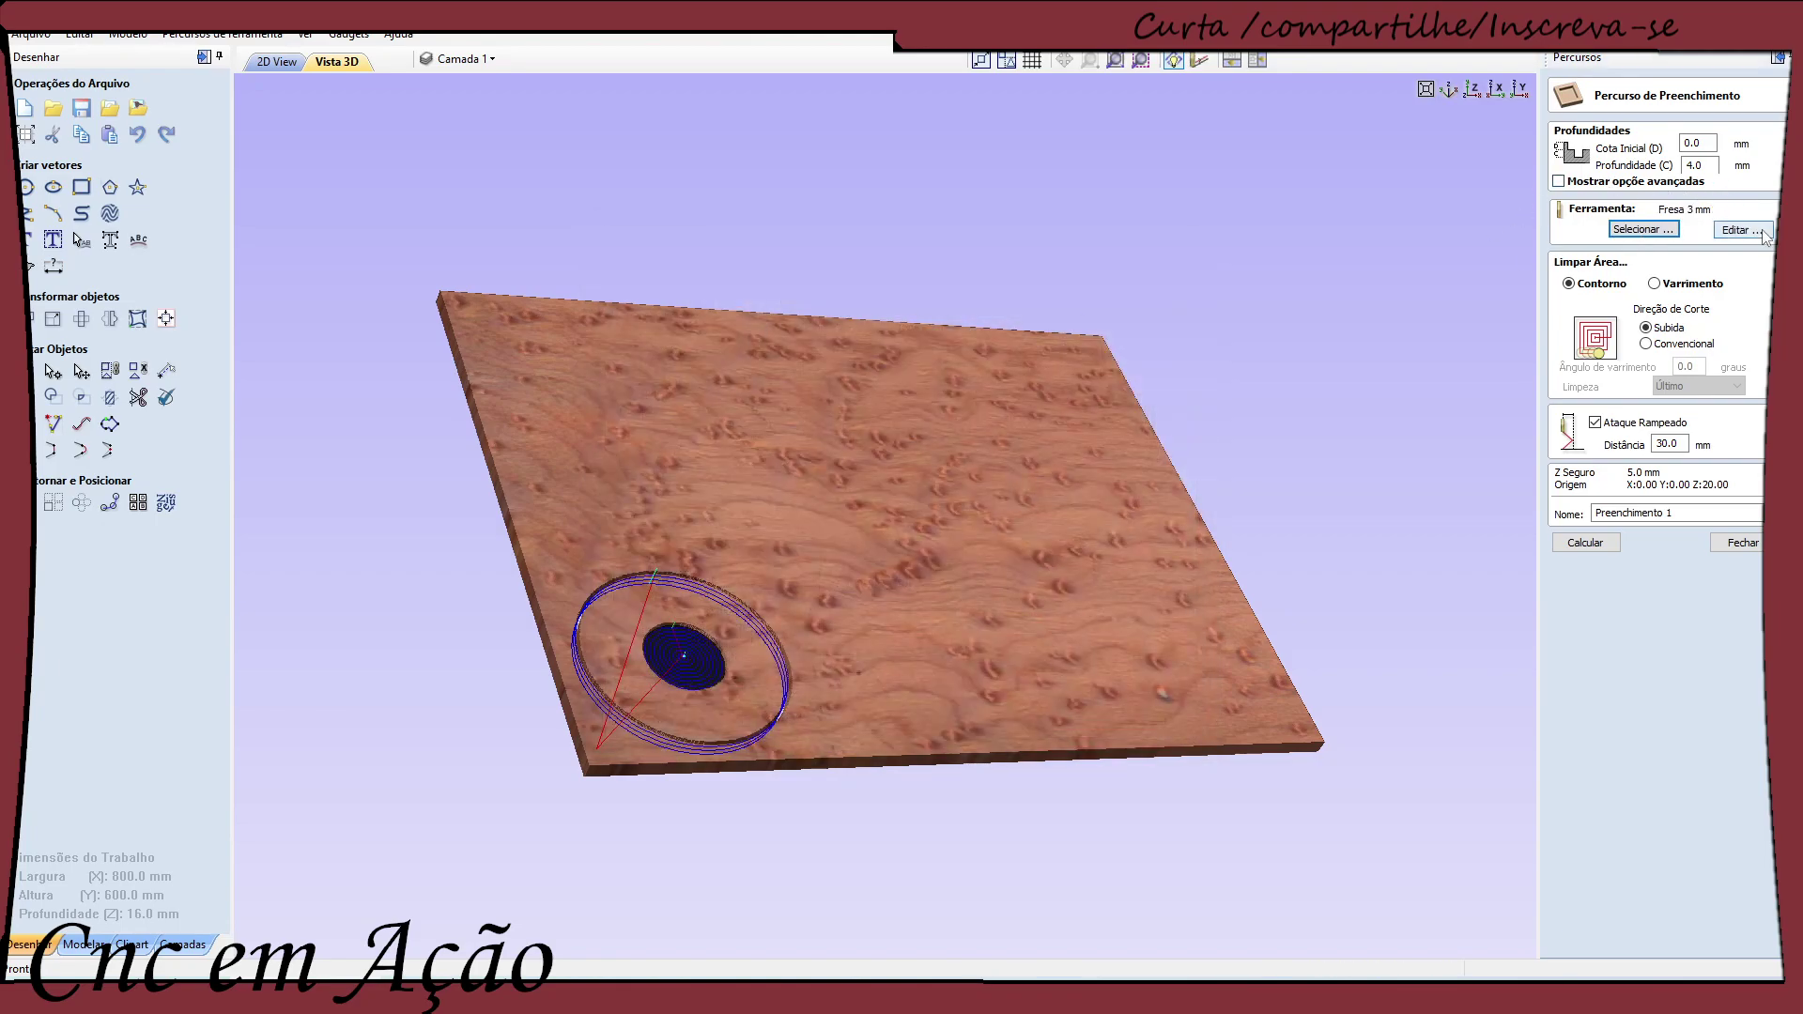